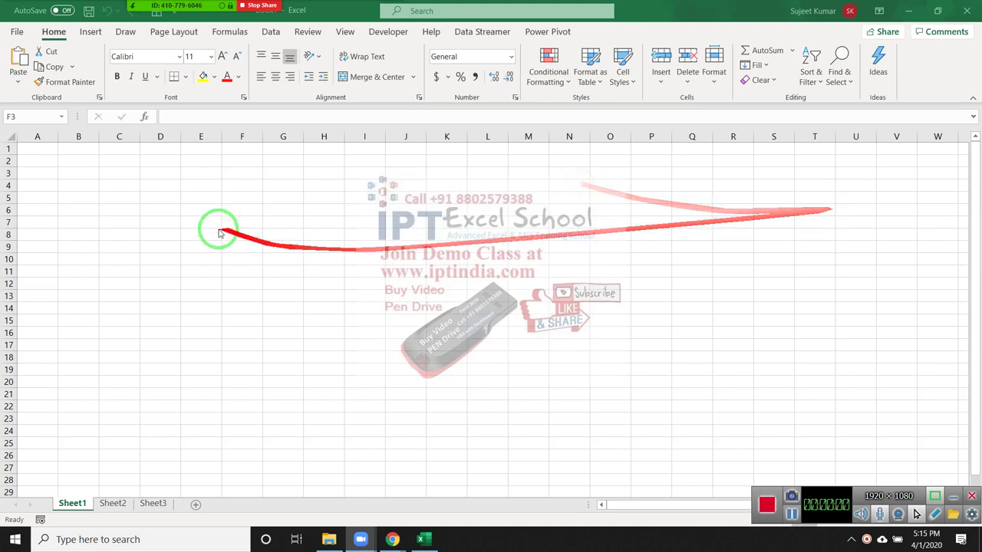
Step: Select the block A1:E14, then reduce the selection back to a single cell
left_click_drag(44, 152, 193, 304)
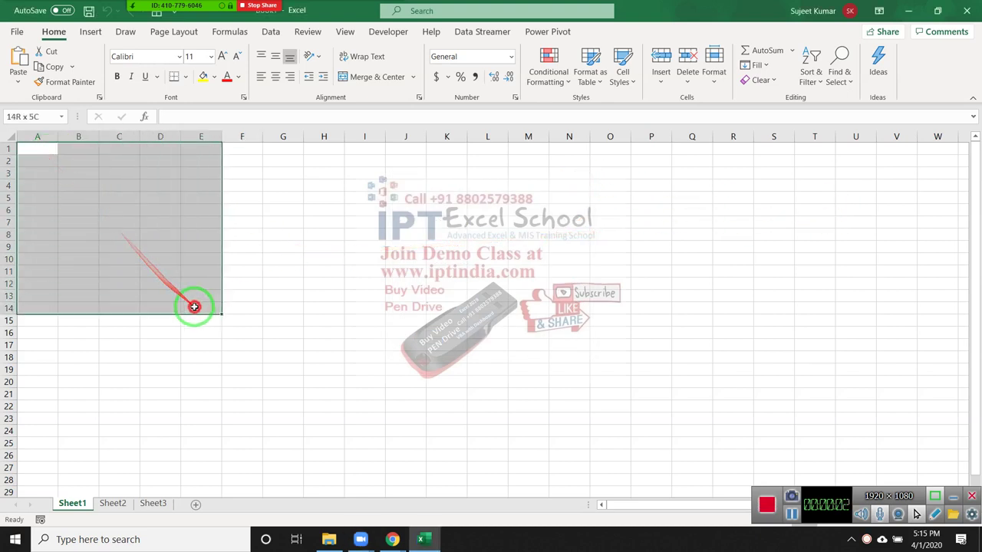
mouse_move(37, 152)
left_mouse_down()
mouse_move(39, 168)
mouse_move(374, 393)
left_mouse_up()
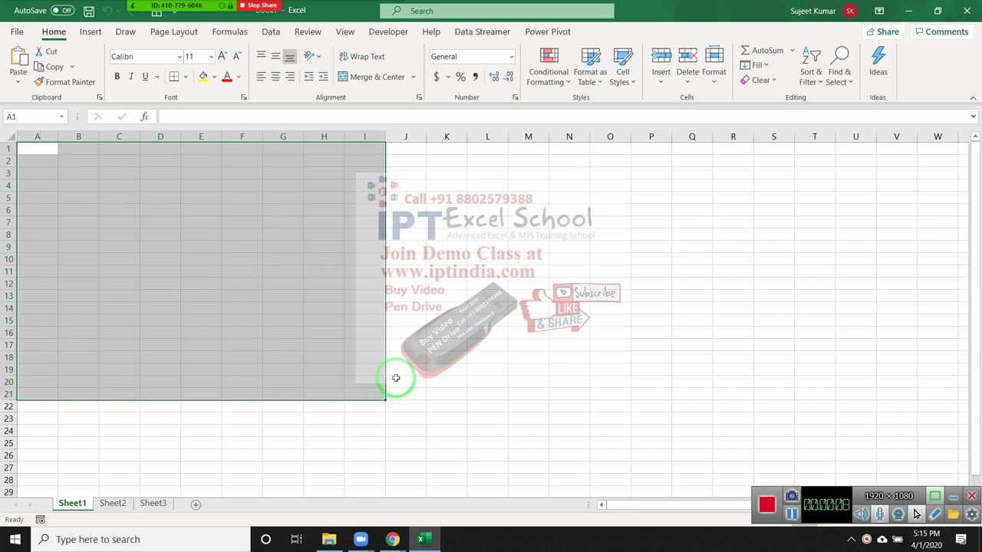
left_click(212, 204)
left_click(55, 153)
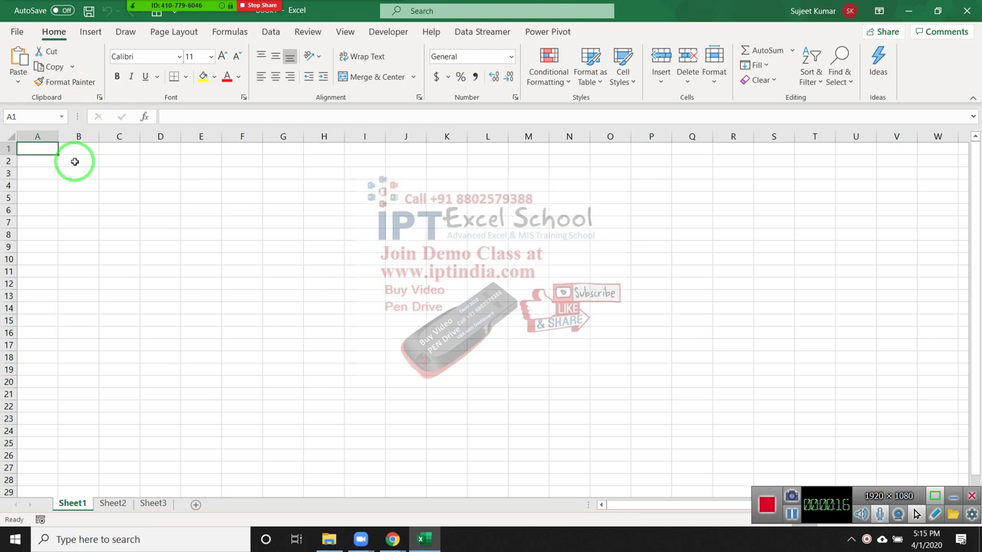
left_click(779, 514)
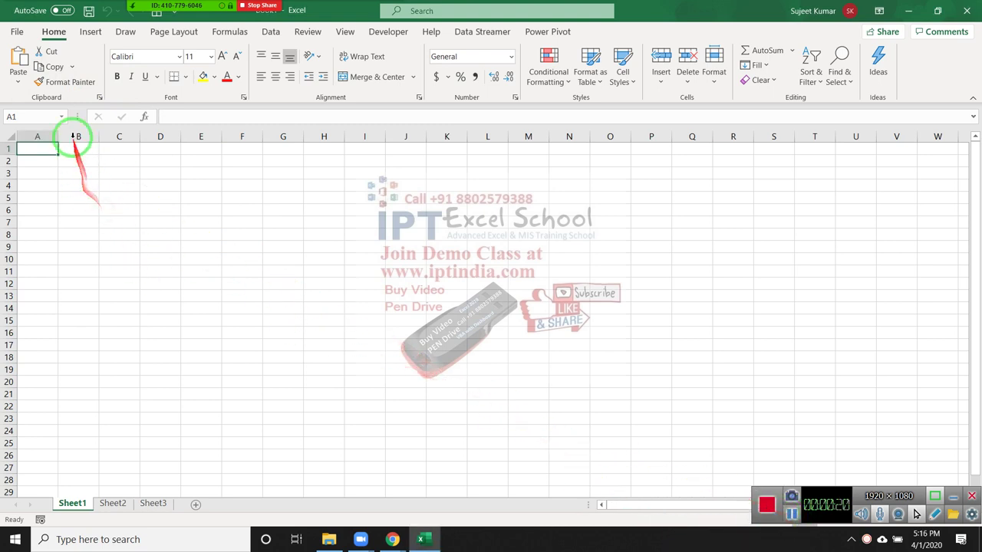
Step: Bring up the start page, look over its recent files, and return to the worksheet
left_click(16, 32)
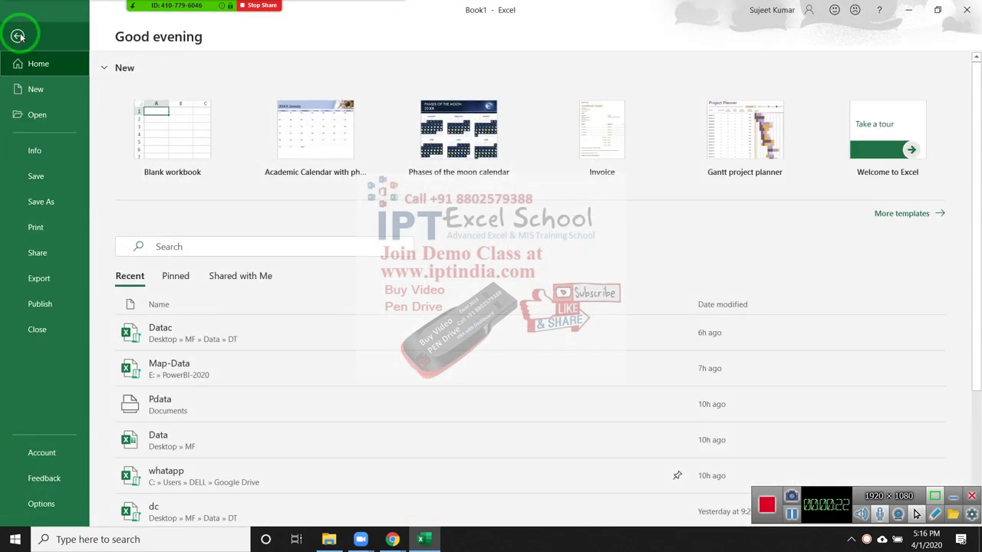
key("Escape")
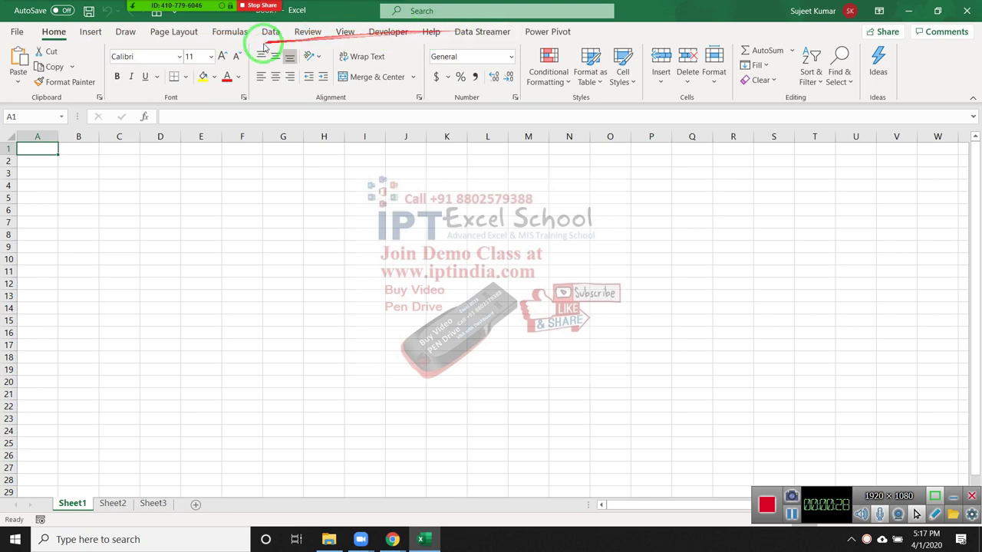
left_click(17, 37)
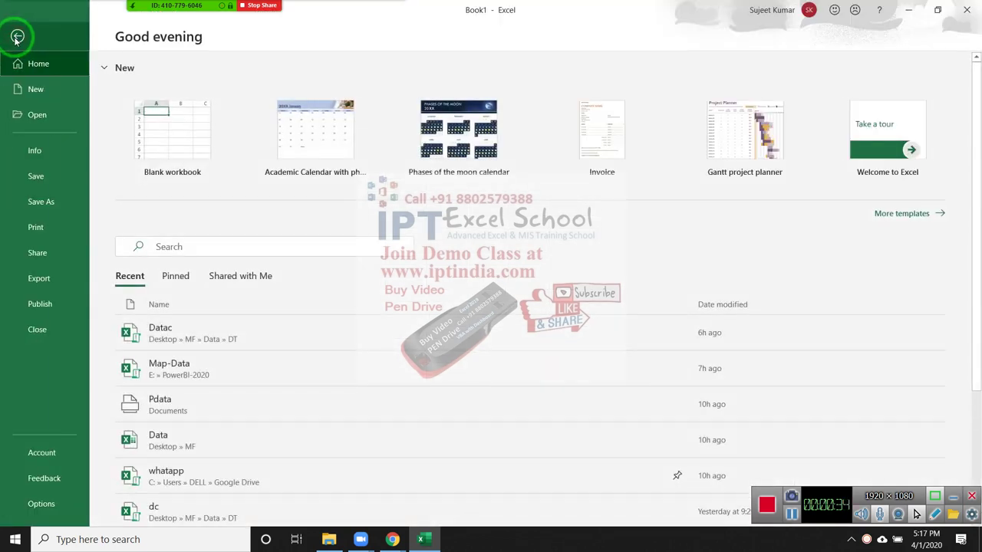
left_click(17, 37)
left_click(16, 35)
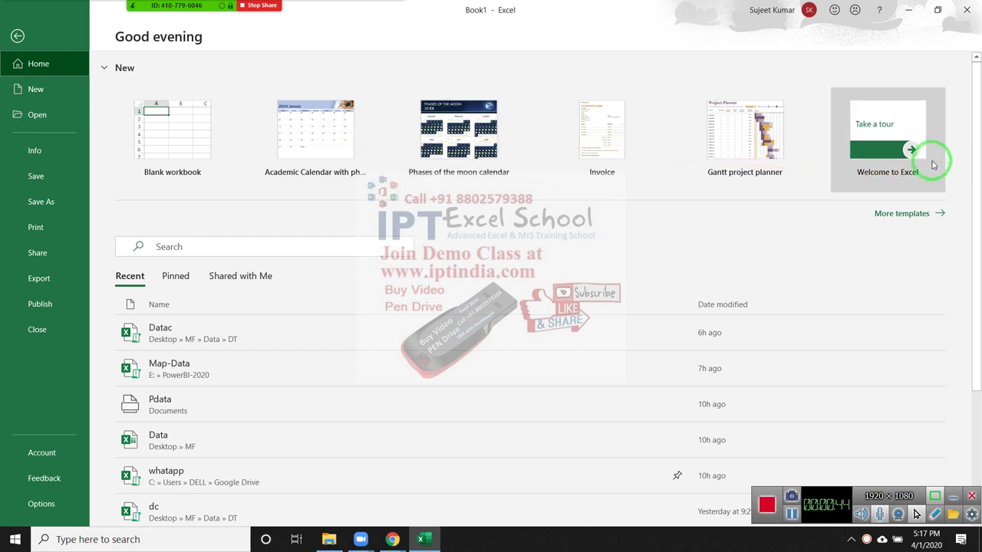
scroll(340, 325, "down", 3)
scroll(340, 326, "up", 3)
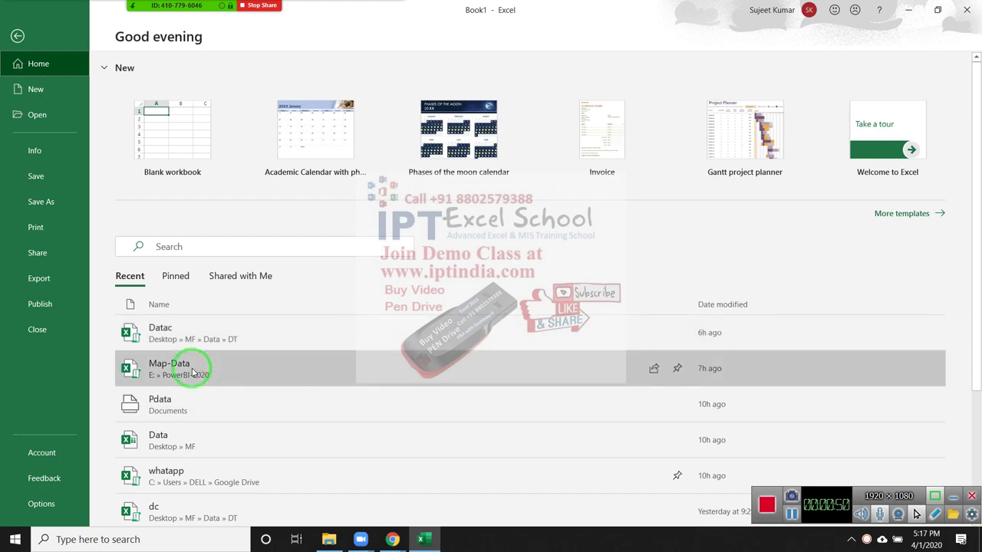
key("Escape")
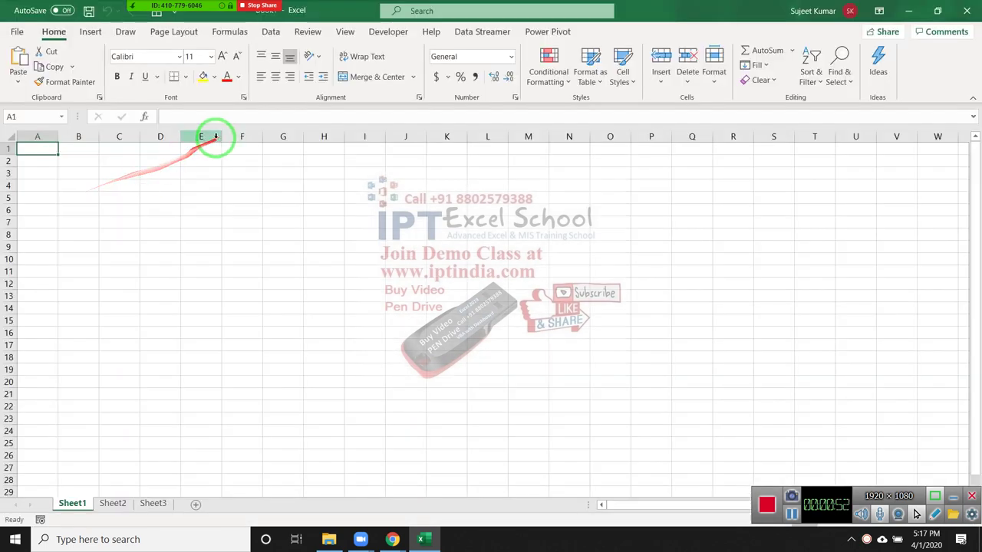
Step: Select cell H9 and dismiss the save prompt without saving
left_click(314, 244)
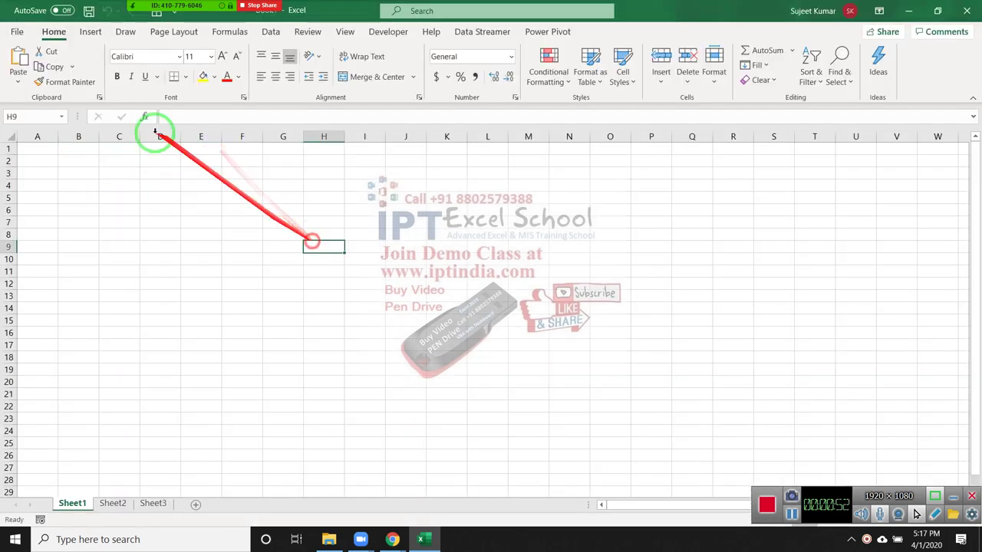
left_click(87, 13)
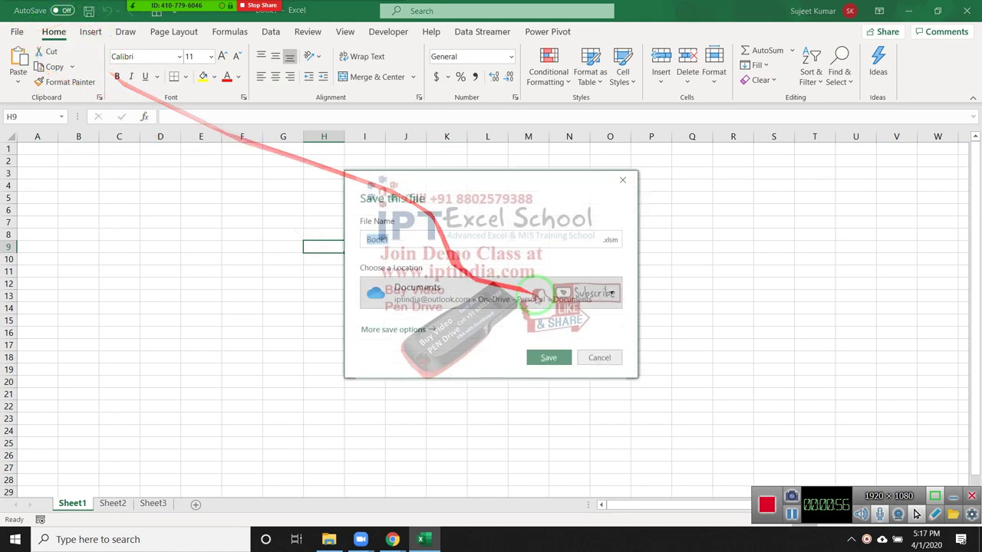
left_click(618, 361)
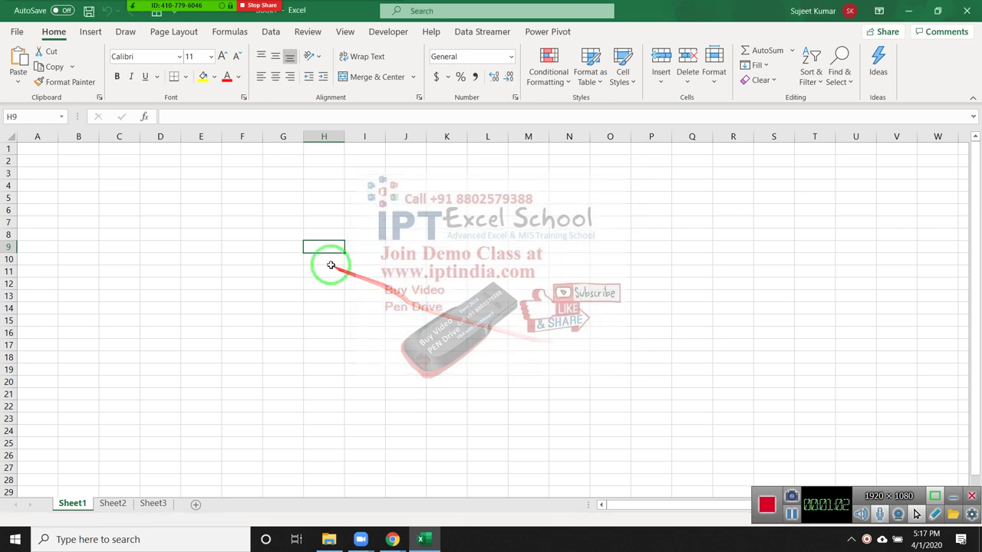
Step: Reopen the start page, close Zoom's Participants panel, and scroll the Recent list
left_click(11, 29)
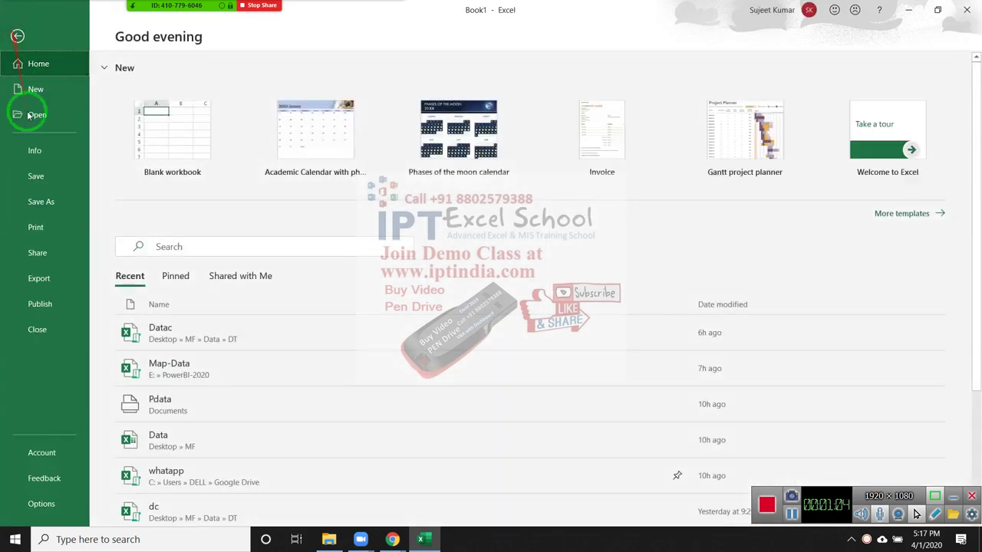
left_click(150, 11)
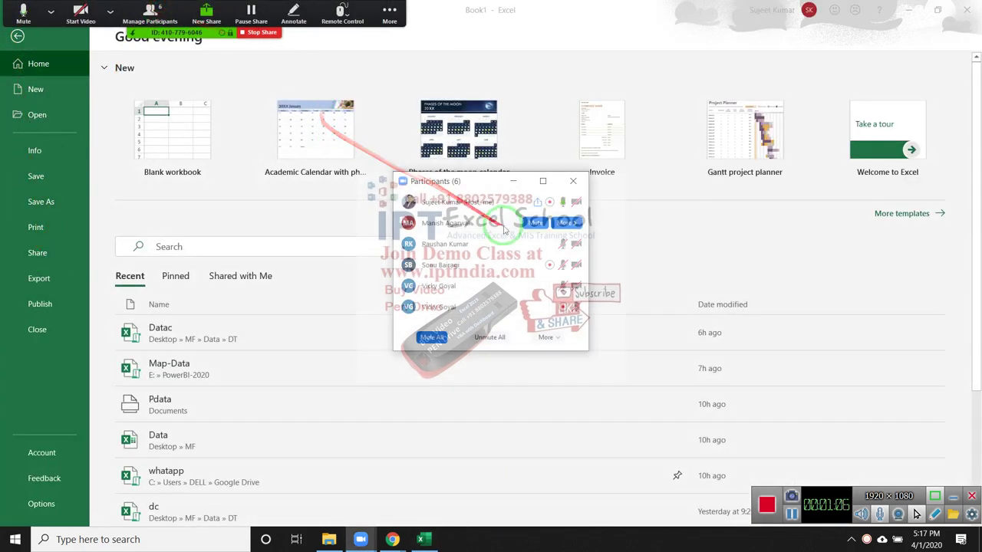
mouse_move(551, 243)
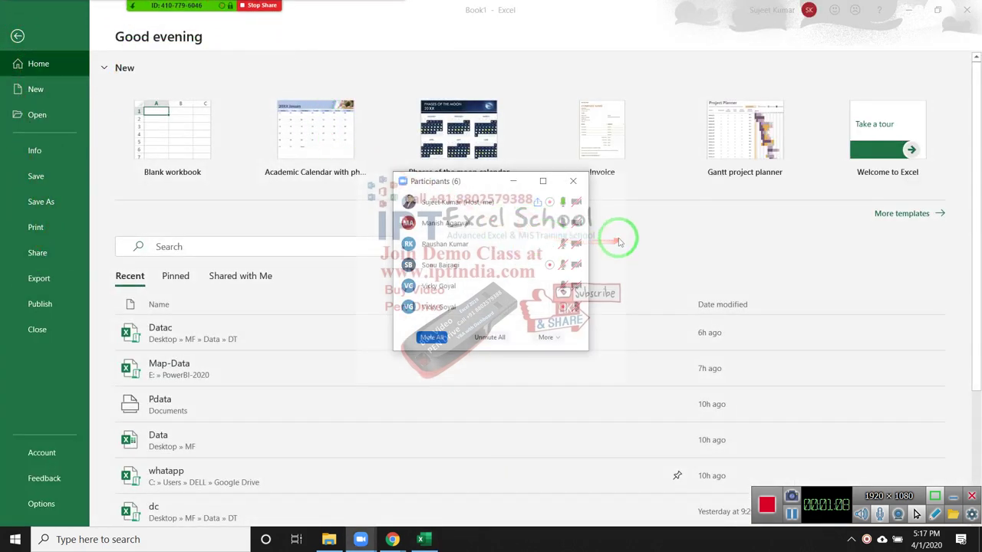
left_click(573, 181)
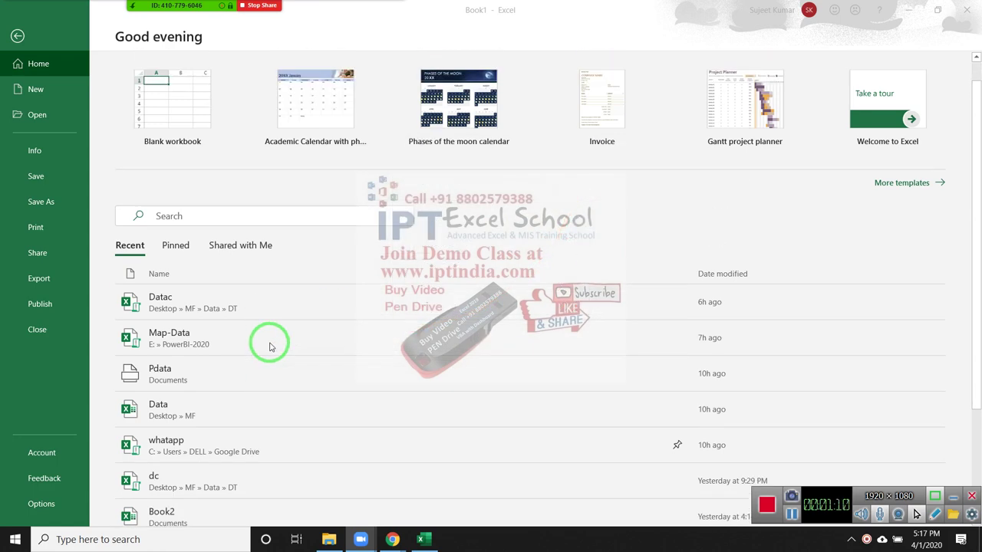
scroll(233, 342, "down", 1)
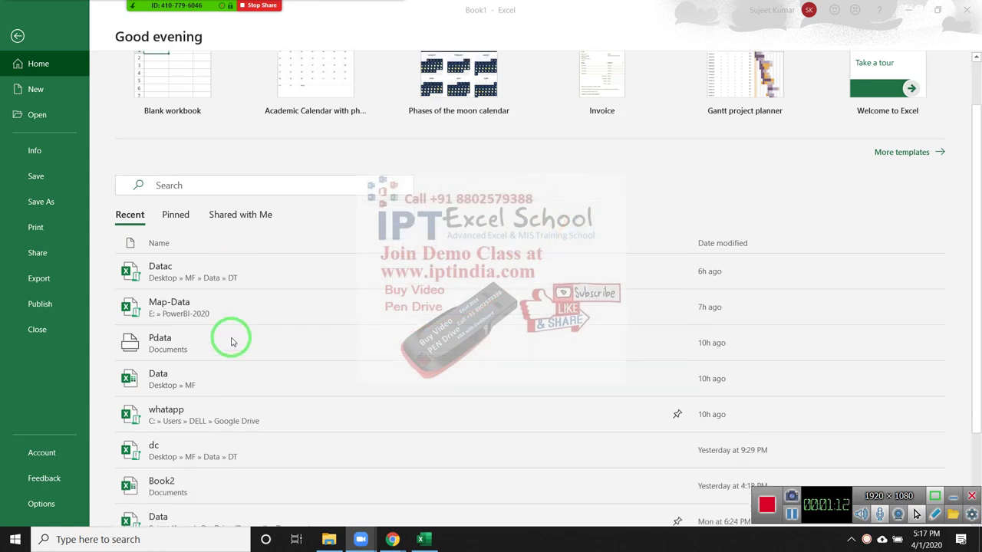
scroll(178, 253, "up", 1)
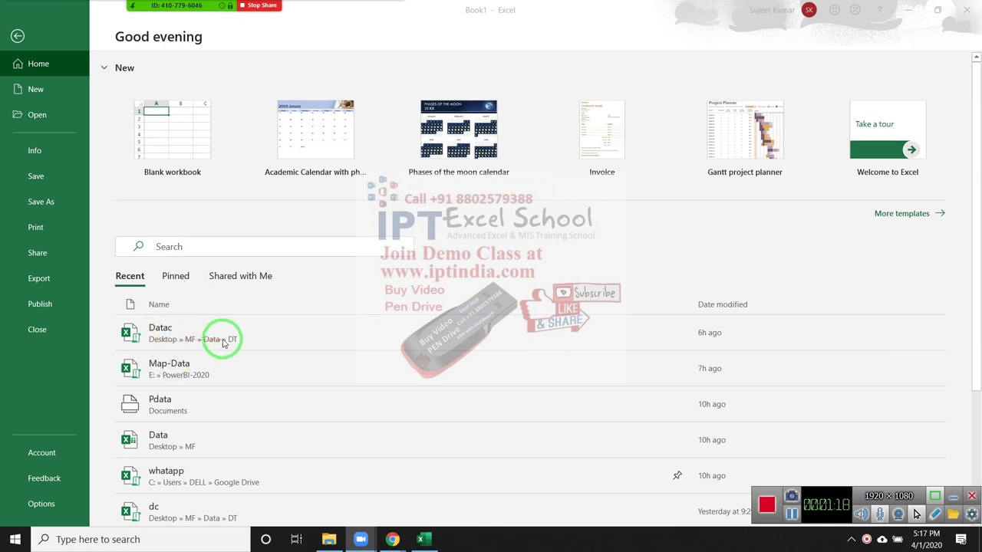
scroll(256, 376, "down", 1)
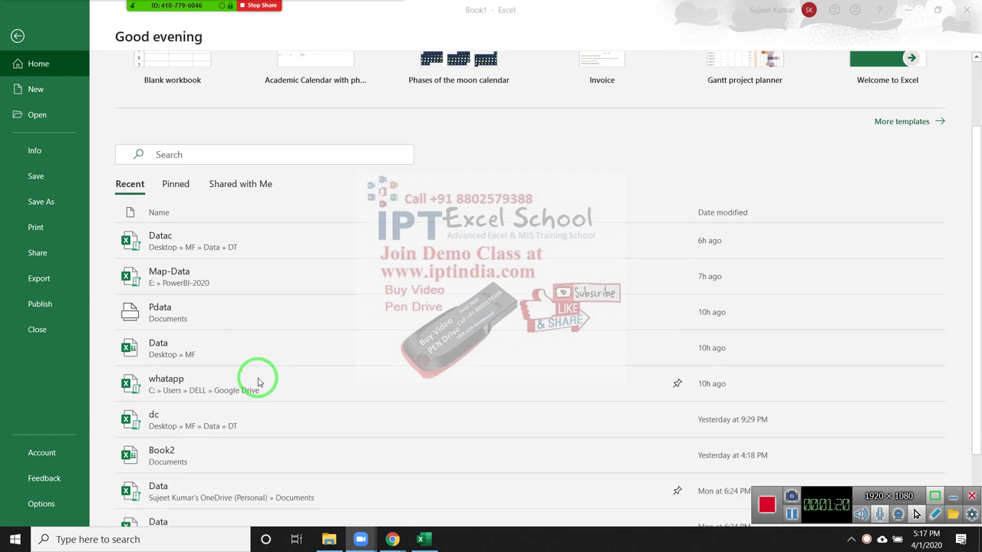
scroll(253, 380, "down", 1)
scroll(253, 380, "down", 1)
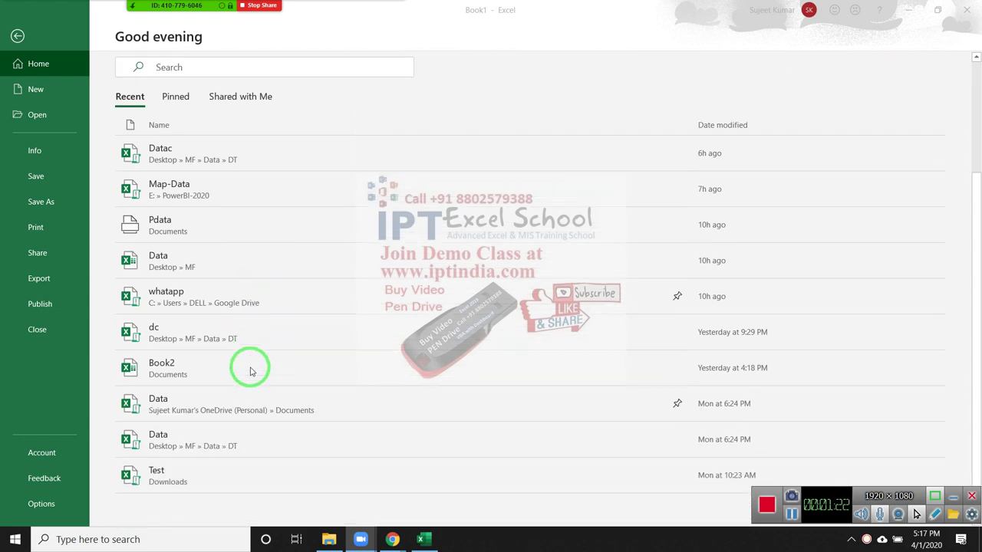
scroll(247, 364, "up", 2)
Step: Show the Open page and scroll down the Recent workbooks looking for Cash
left_click(44, 114)
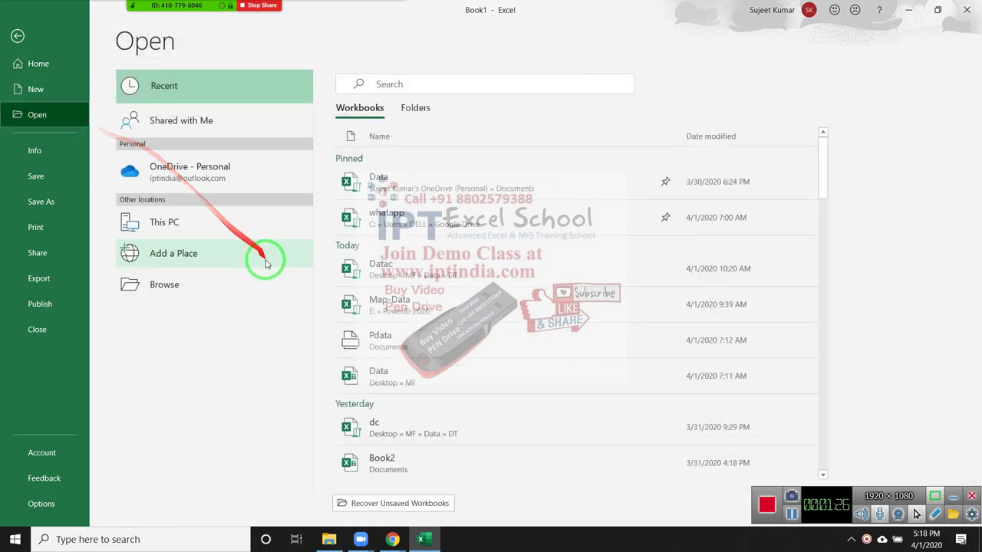
scroll(460, 215, "down", 2)
scroll(519, 236, "down", 1)
scroll(519, 236, "up", 3)
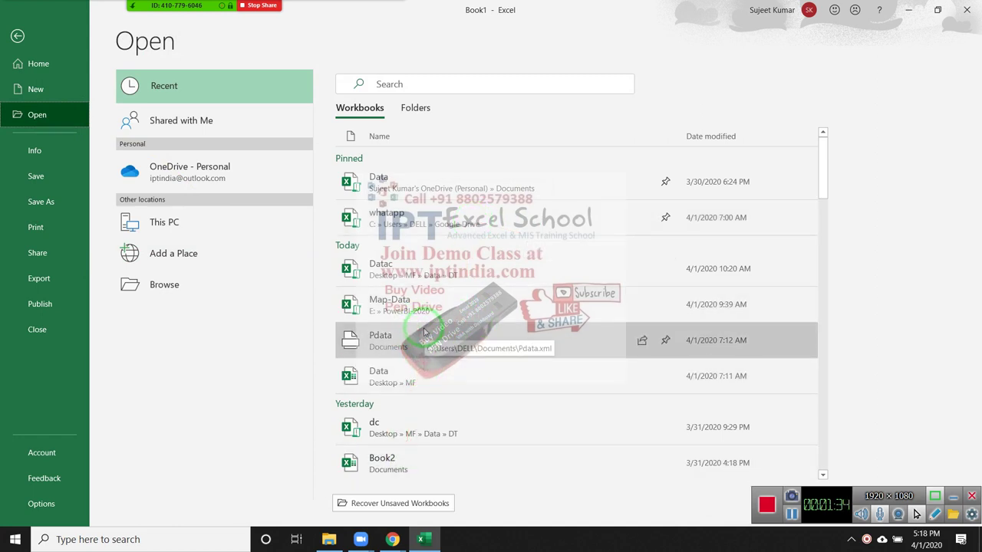
scroll(421, 331, "down", 2)
scroll(422, 331, "down", 3)
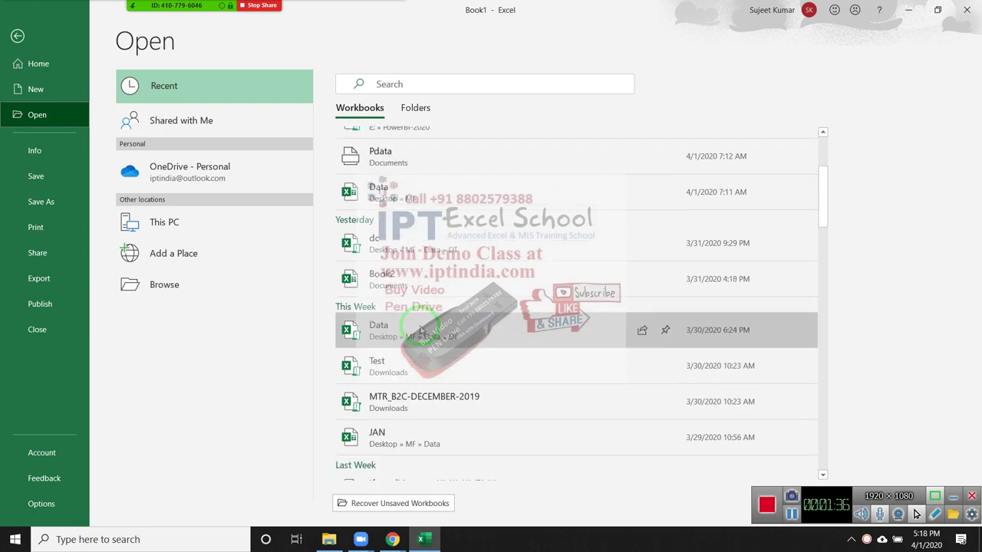
scroll(422, 332, "down", 3)
scroll(420, 327, "down", 3)
scroll(421, 328, "down", 3)
scroll(420, 327, "down", 3)
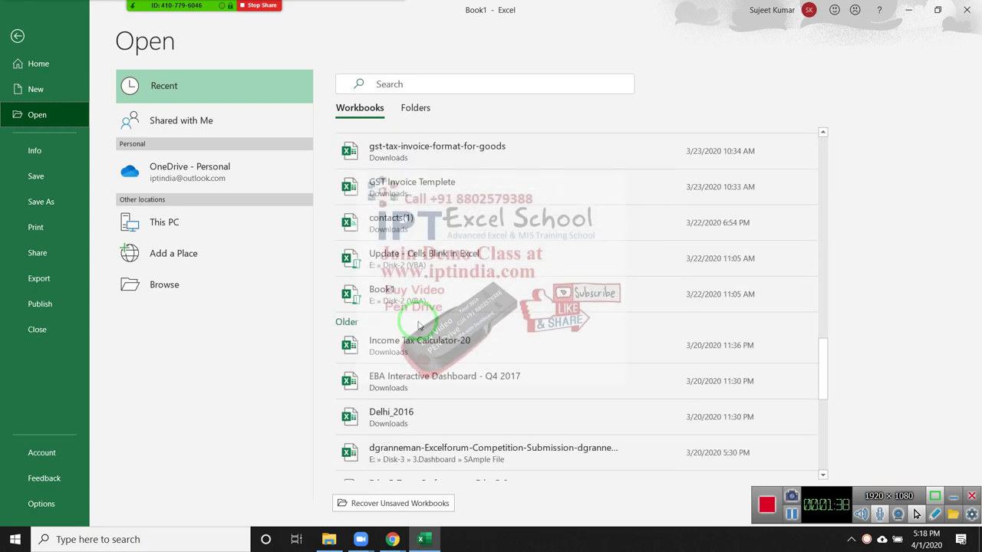
scroll(420, 328, "down", 3)
scroll(421, 327, "down", 2)
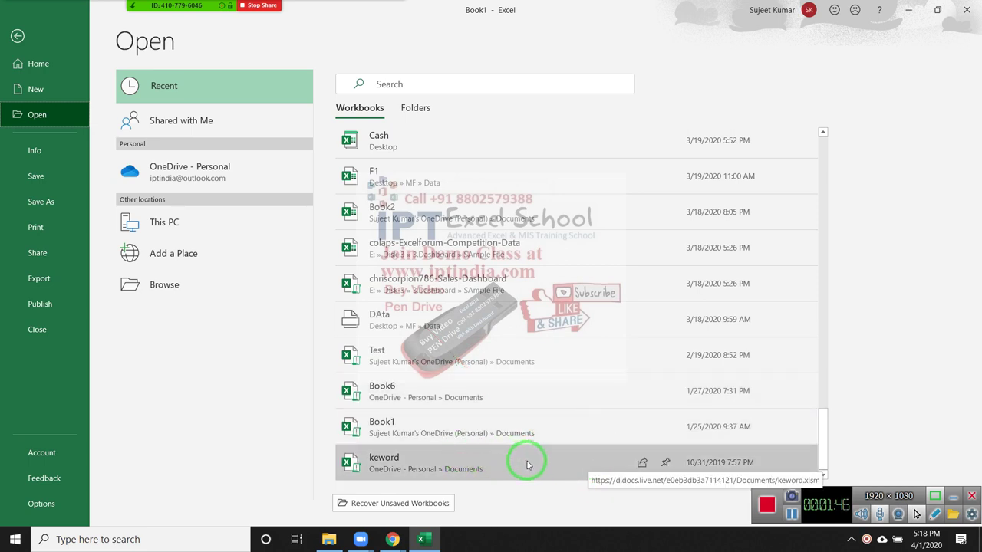
Step: Scroll back up to the pinned Data and whatapp and Today's Datac, Map-Data, Pdata
left_click(421, 471)
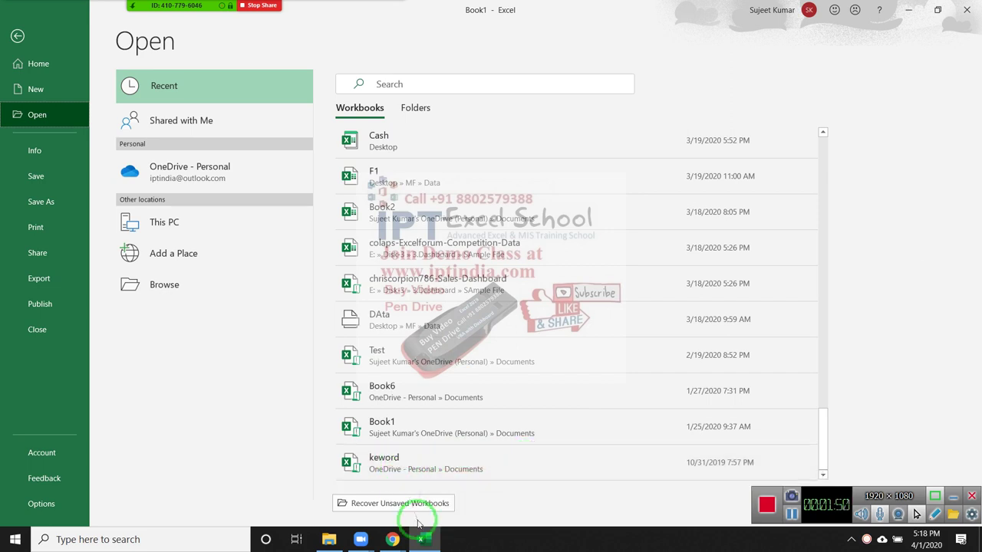
left_click(439, 453)
scroll(438, 453, "up", 4)
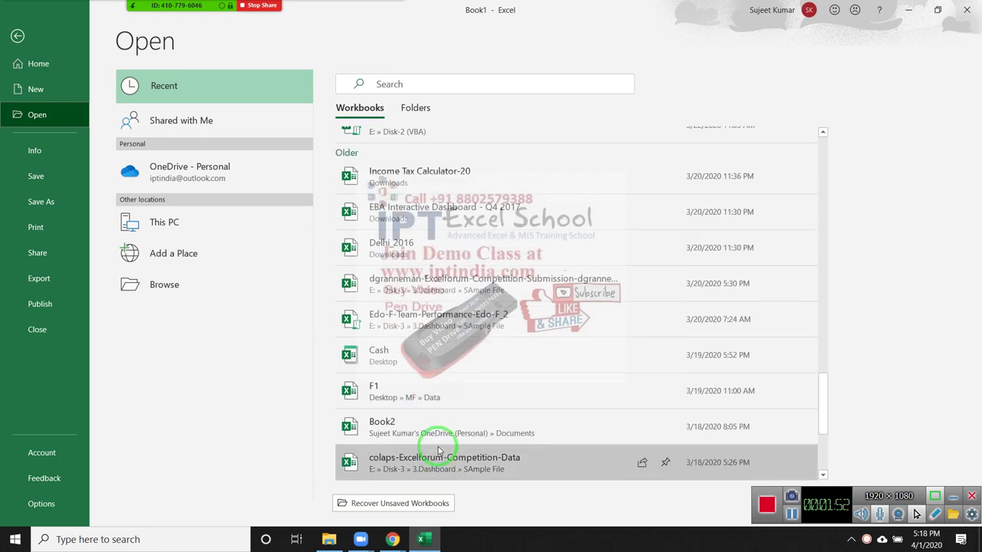
scroll(439, 453, "up", 4)
scroll(439, 453, "up", 4)
scroll(439, 451, "up", 4)
scroll(439, 451, "up", 3)
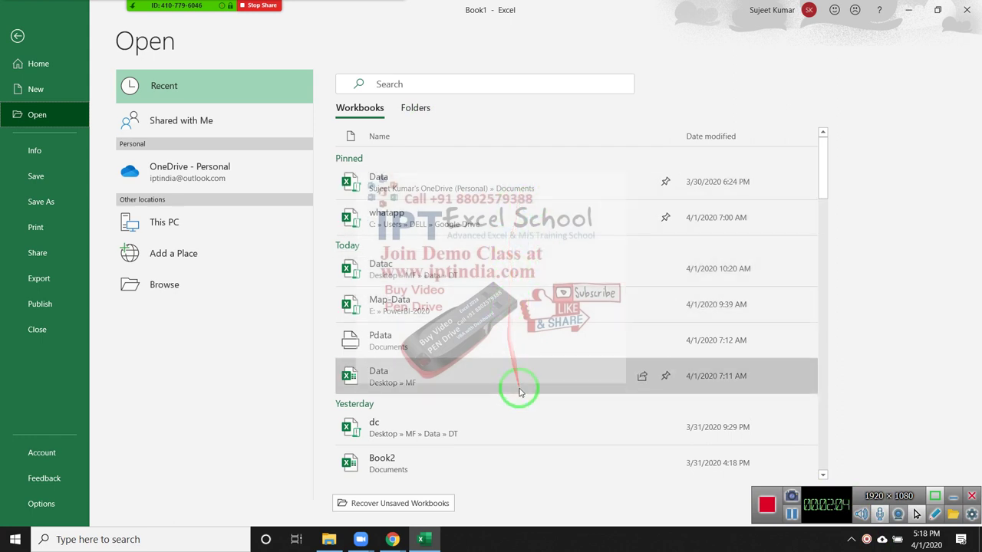
scroll(520, 392, "down", 1)
scroll(517, 387, "down", 1)
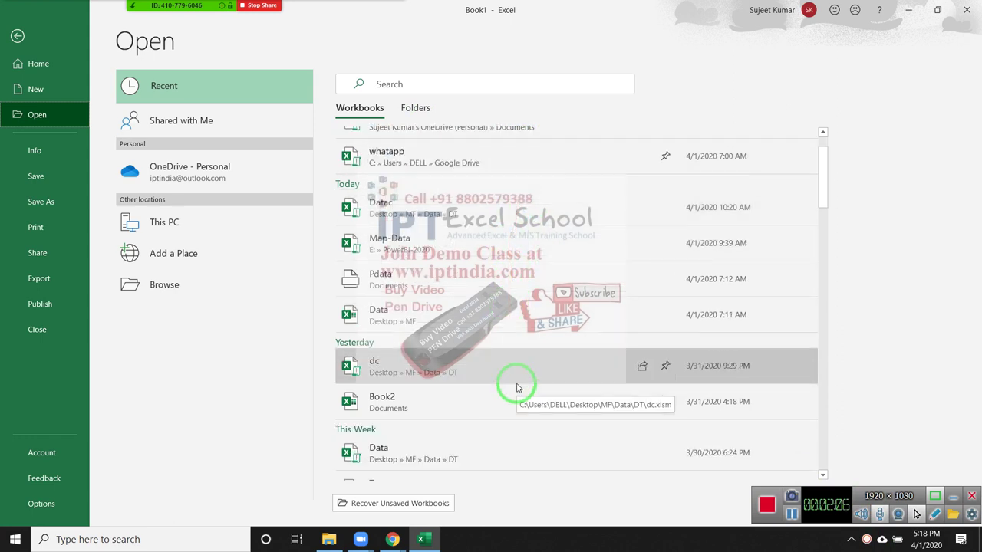
scroll(517, 388, "down", 2)
scroll(516, 388, "up", 2)
scroll(517, 387, "up", 2)
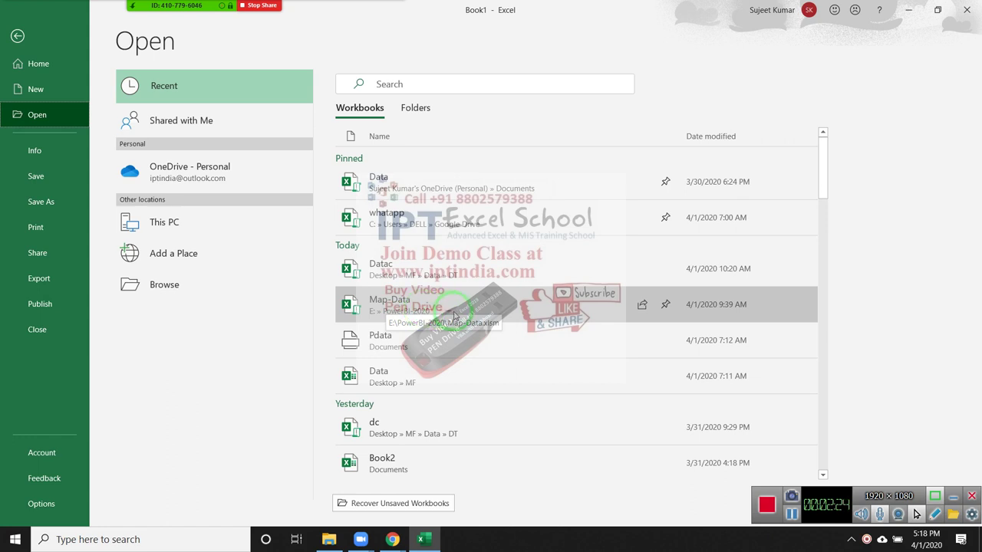
Step: Pin Map-Data to the top of the Recent workbooks list
left_click(667, 306)
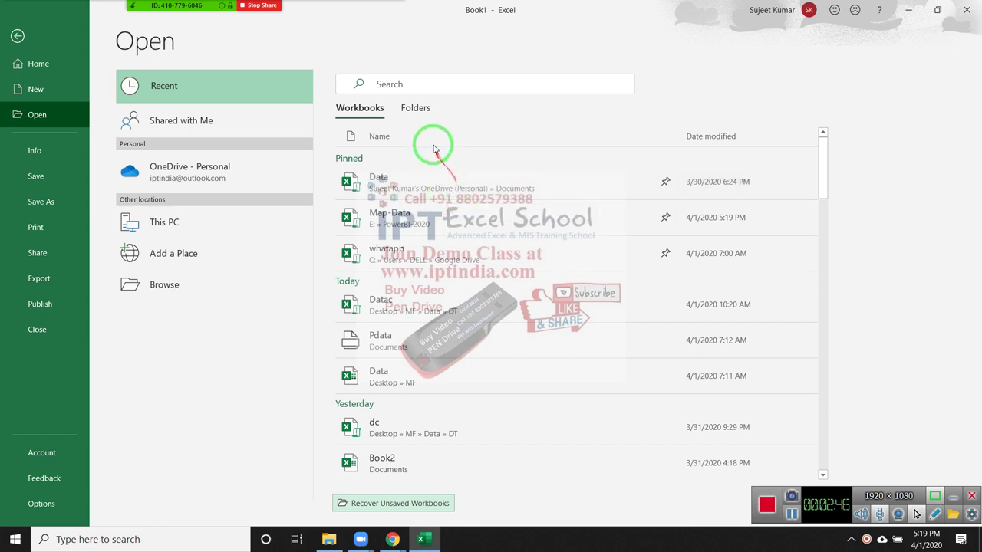
Step: Switch the Recent list to Folders and pin the DT folder to the top
left_click(415, 112)
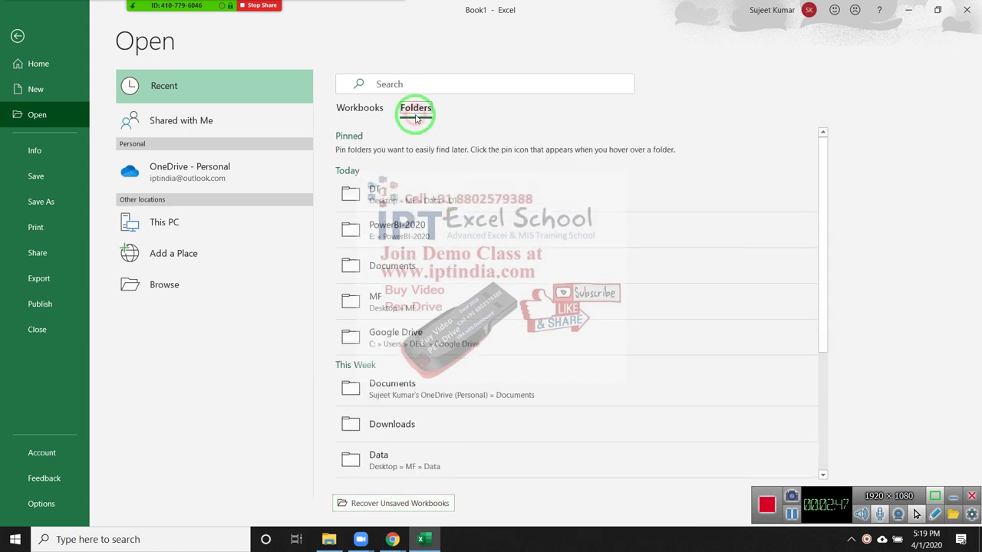
left_click(376, 115)
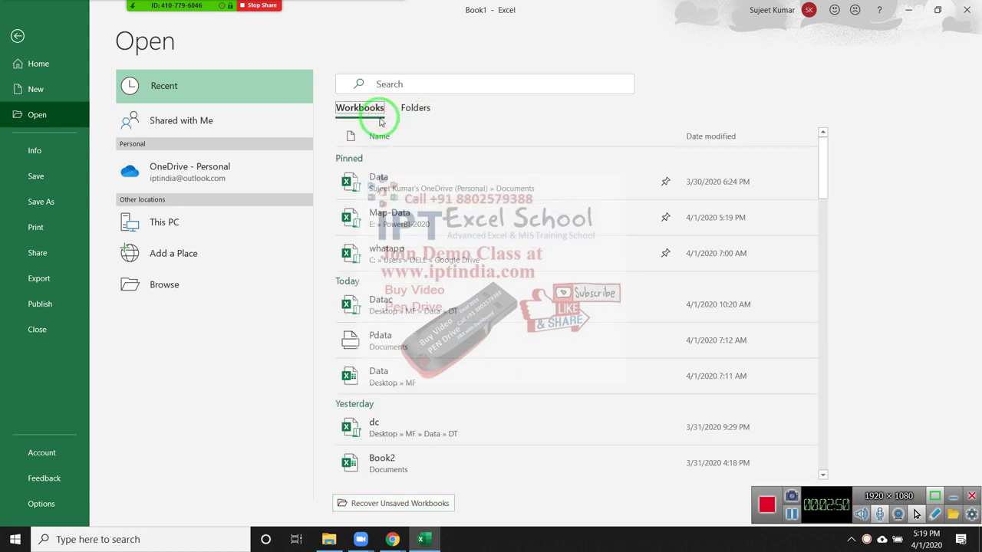
left_click(418, 112)
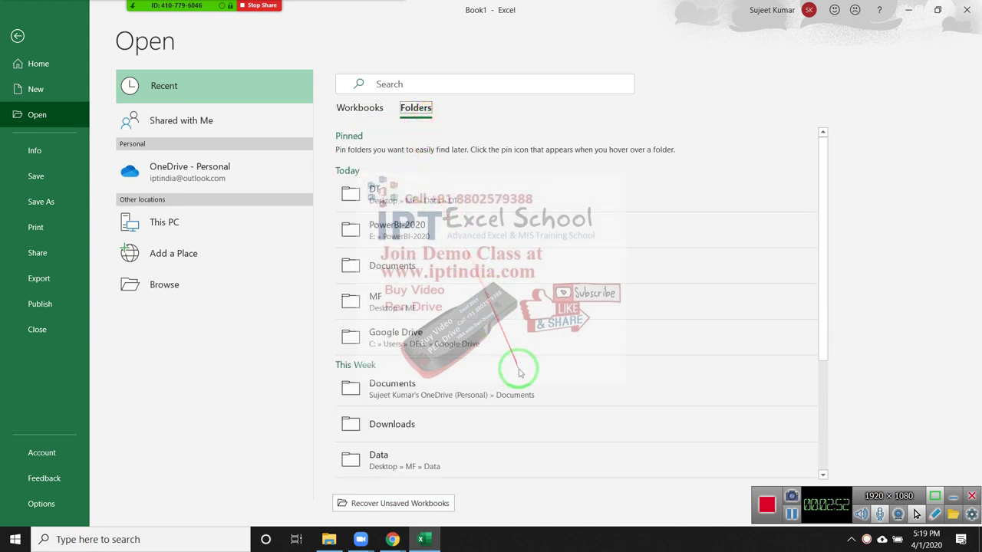
scroll(520, 345, "down", 3)
scroll(525, 368, "up", 3)
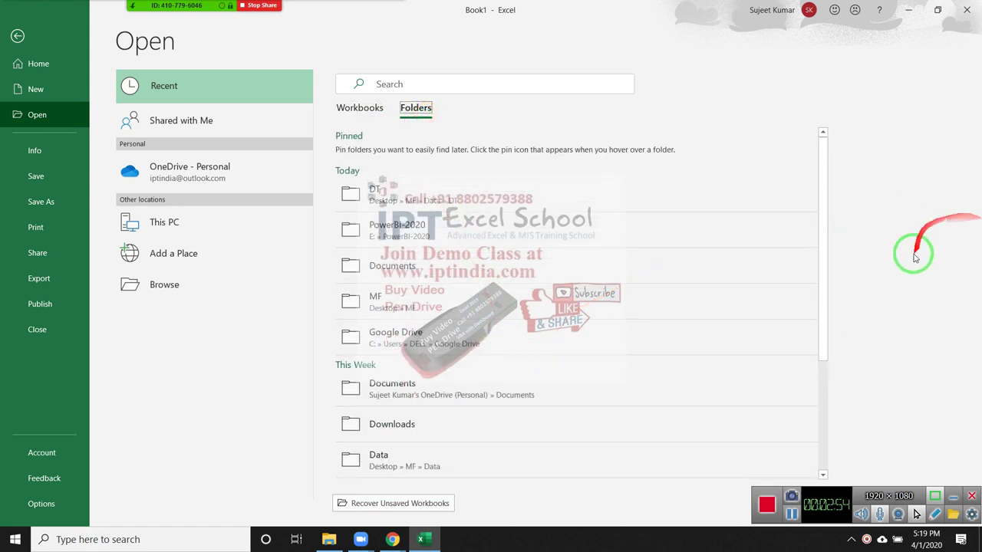
left_click(794, 197)
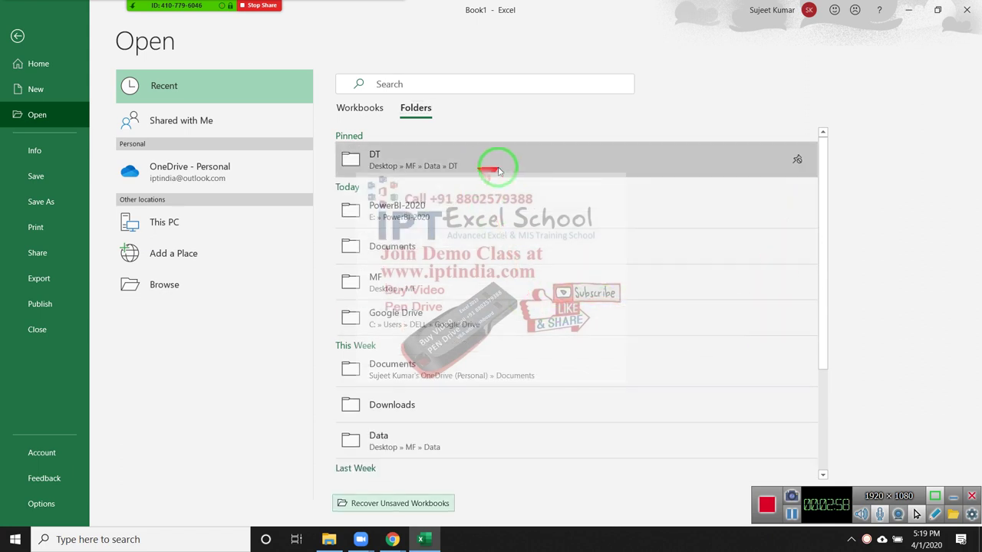
scroll(495, 338, "down", 3)
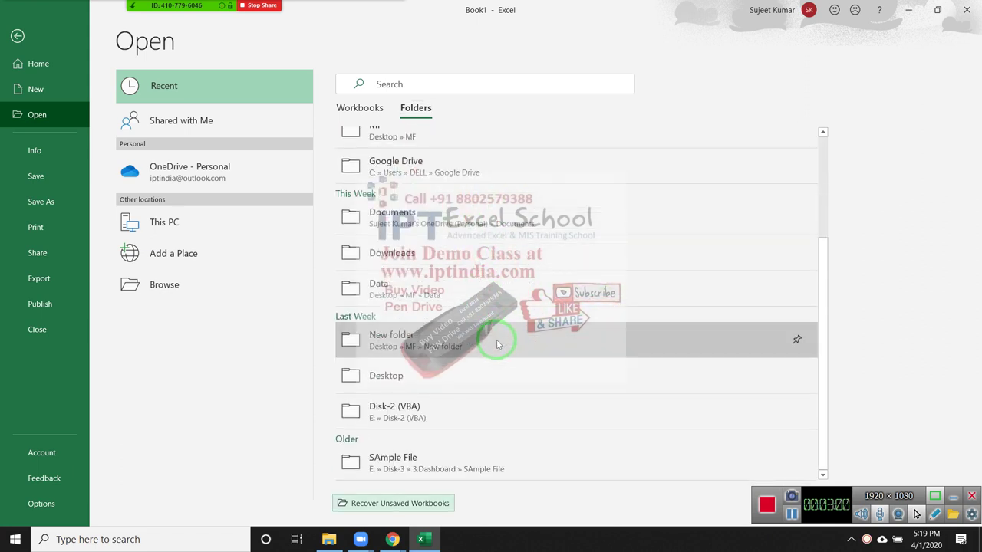
scroll(496, 345, "up", 3)
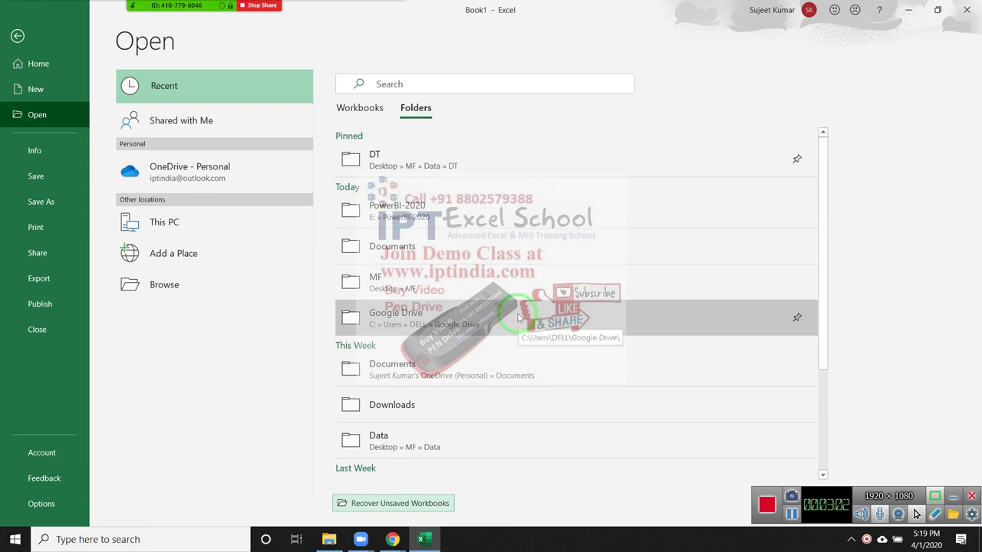
Step: Go back to the Home page with templates and the pinned Map-Data
left_click(39, 69)
scroll(343, 307, "down", 2)
scroll(343, 307, "up", 1)
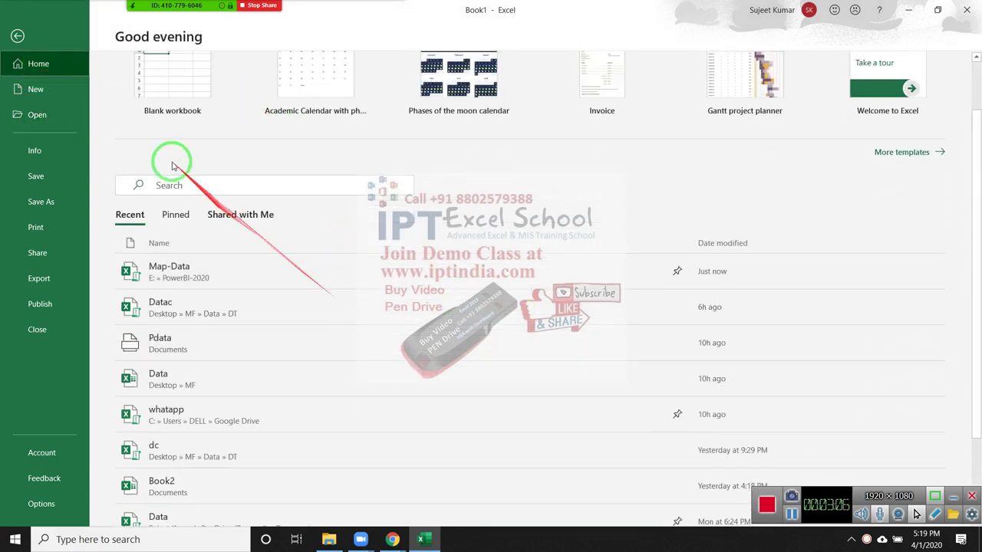
left_click(37, 114)
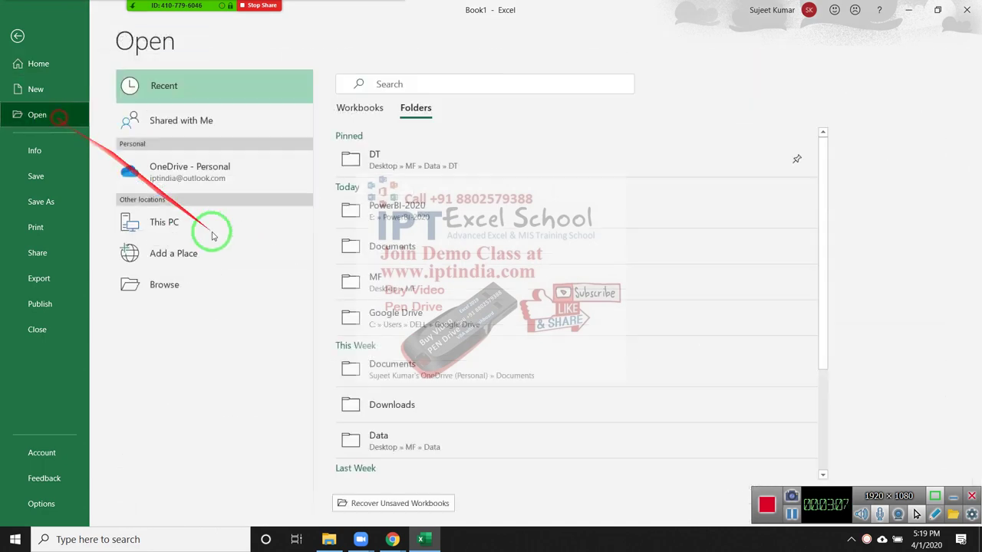
left_click(69, 63)
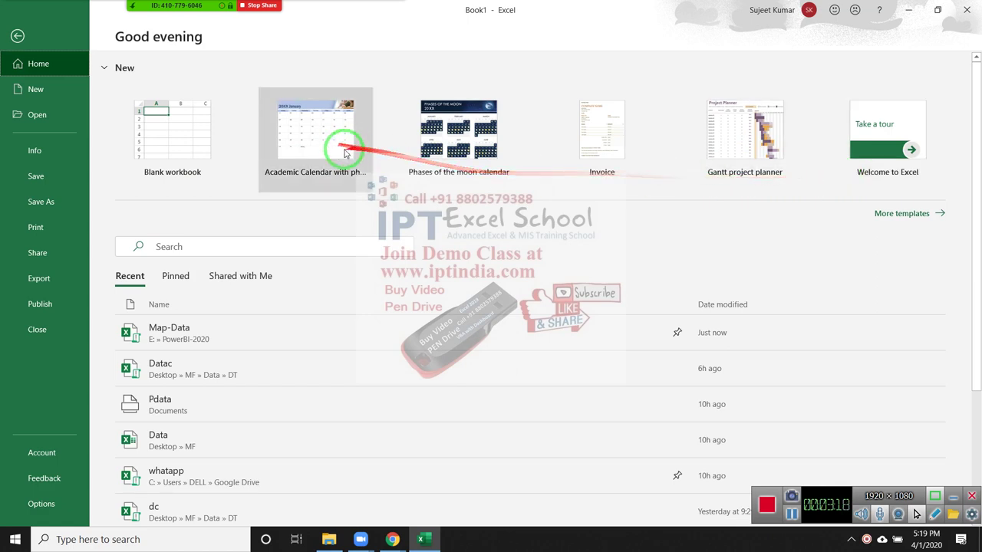
Step: Show the New page and browse Blank workbook, featured templates and suggested searches
left_click(41, 101)
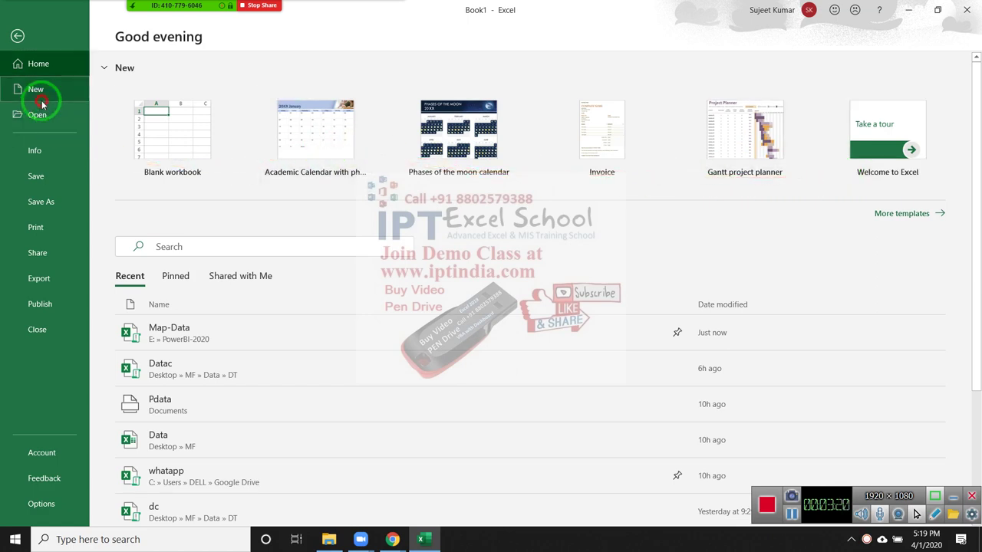
scroll(483, 343, "down", 3)
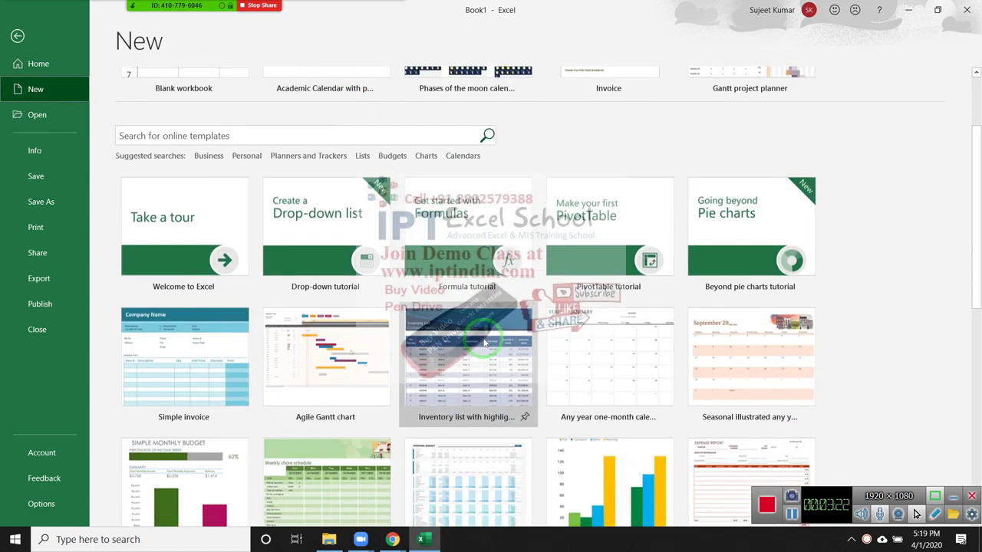
scroll(483, 345, "down", 2)
scroll(482, 349, "down", 5)
scroll(481, 354, "down", 5)
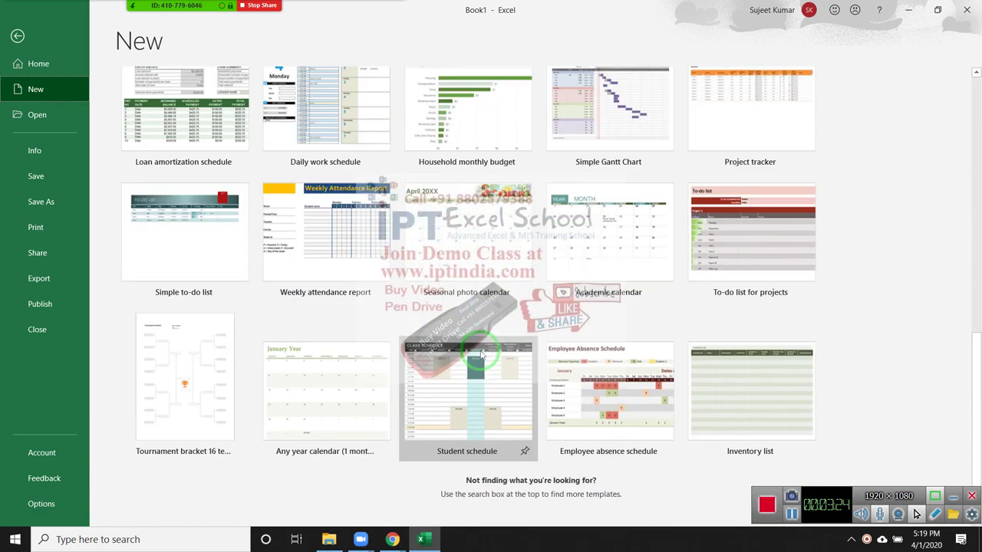
scroll(479, 338, "up", 3)
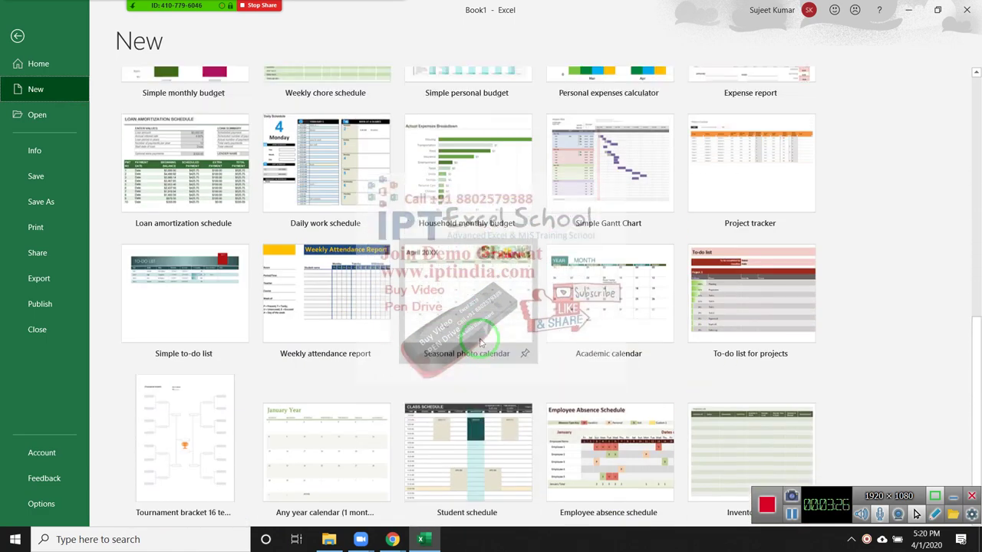
scroll(479, 339, "up", 2)
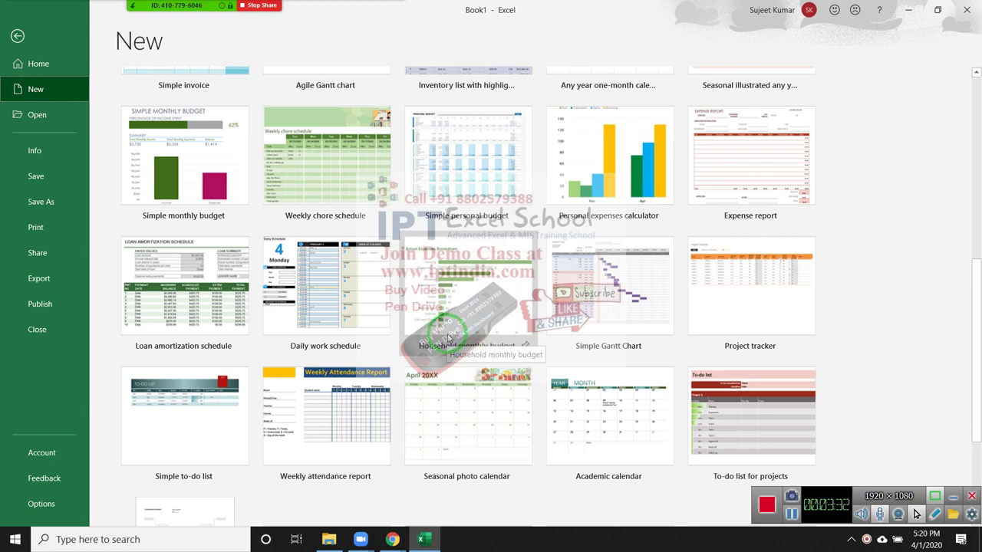
scroll(449, 338, "up", 5)
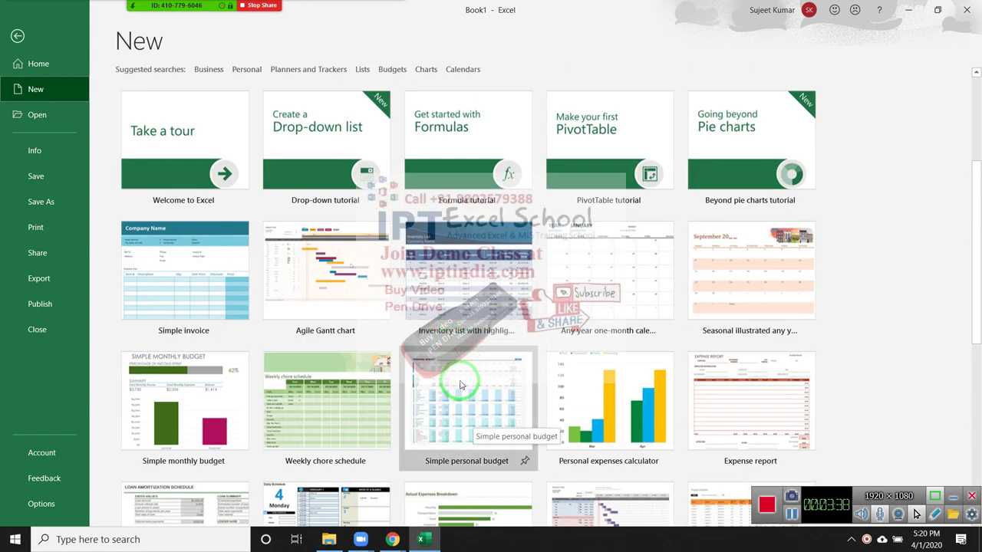
scroll(460, 384, "up", 3)
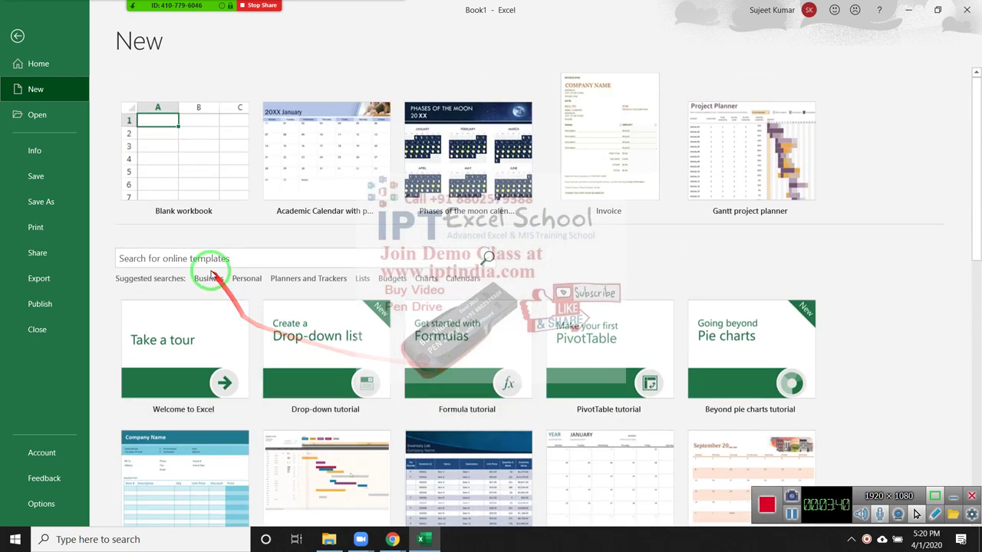
Step: Search online templates for 'sheet' and create a workbook from the Balance sheet template
left_click(214, 260)
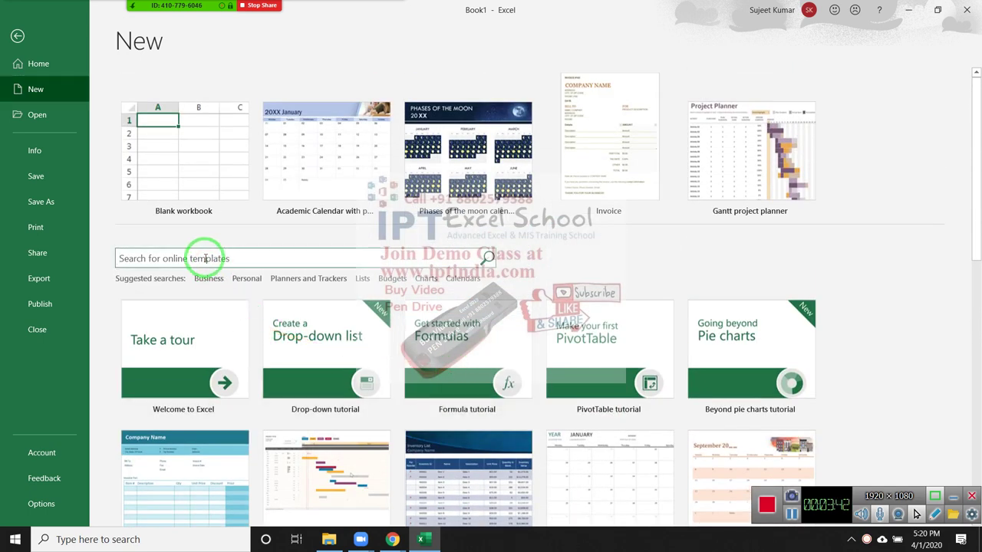
type("sheets")
key("Return")
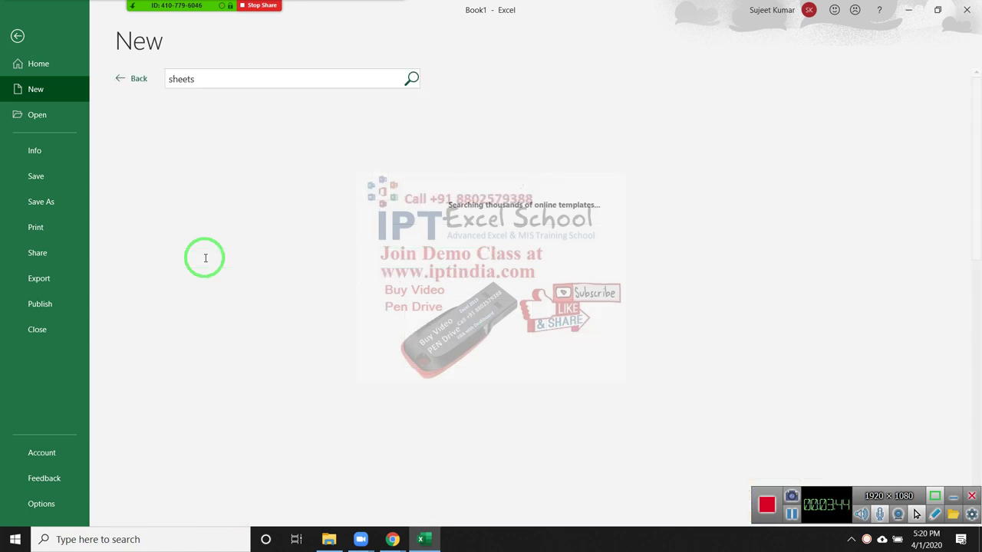
left_click(254, 79)
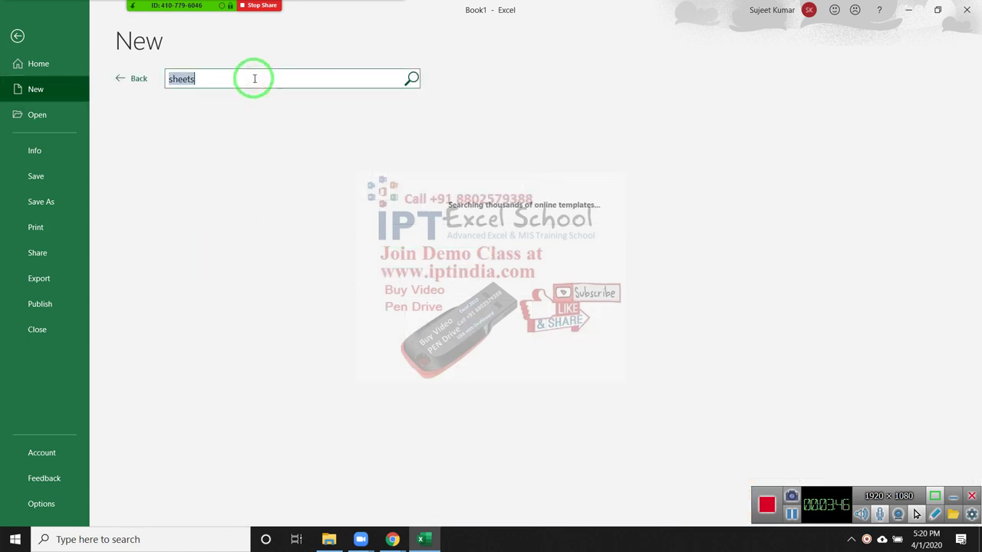
key("BackSpace")
key("Return")
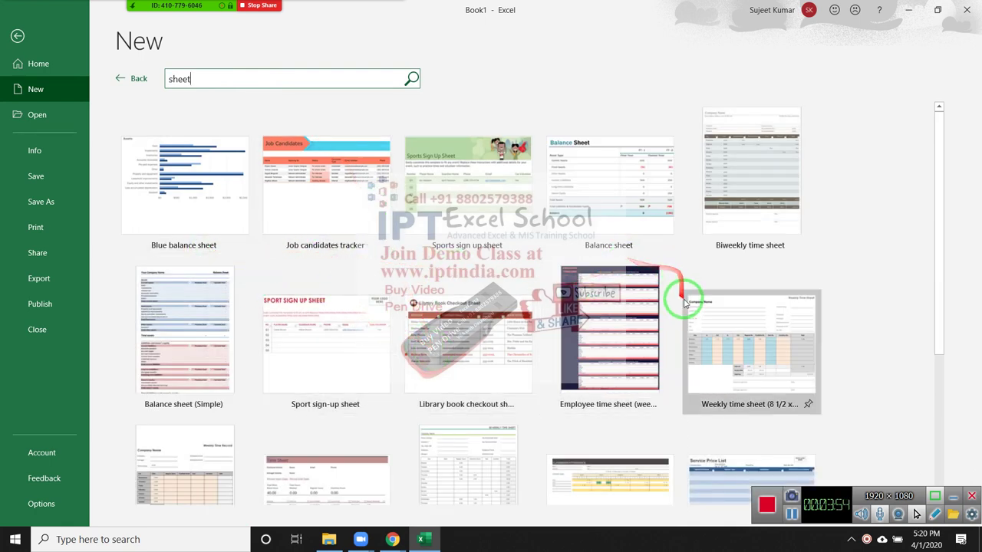
left_click(618, 244)
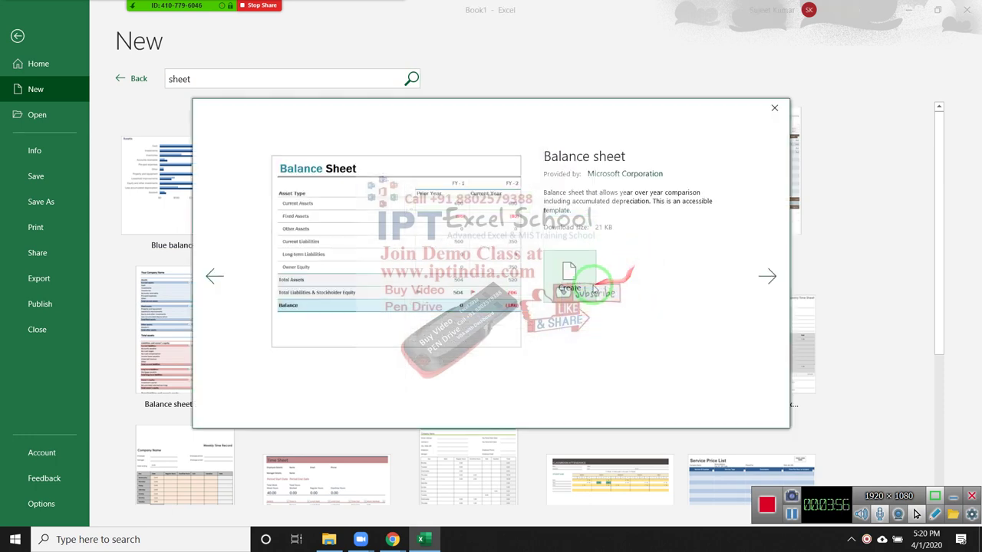
left_click(577, 285)
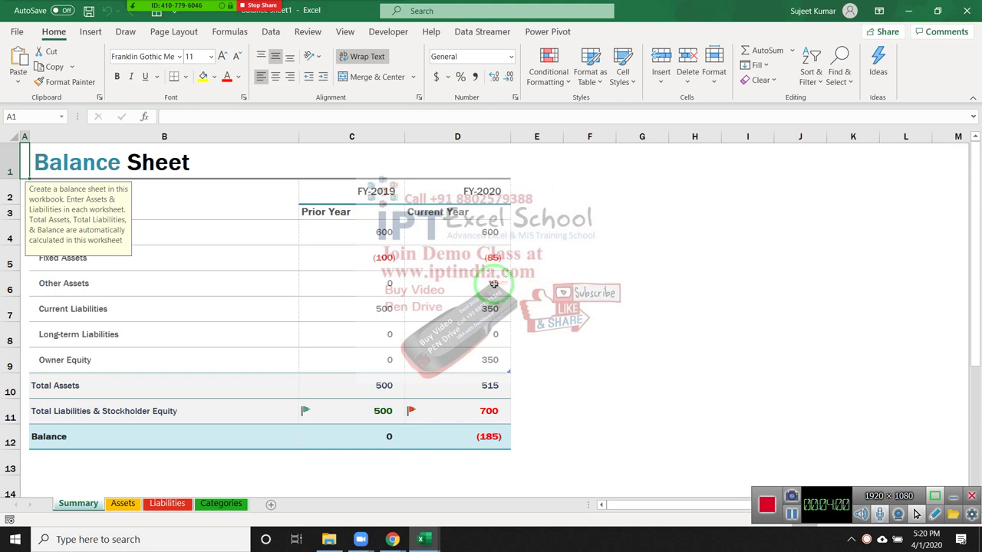
Step: Dismiss the instructions note and inspect the Prior Year, Current Year and Owner Equity formulas
left_click(146, 259)
left_click(386, 236)
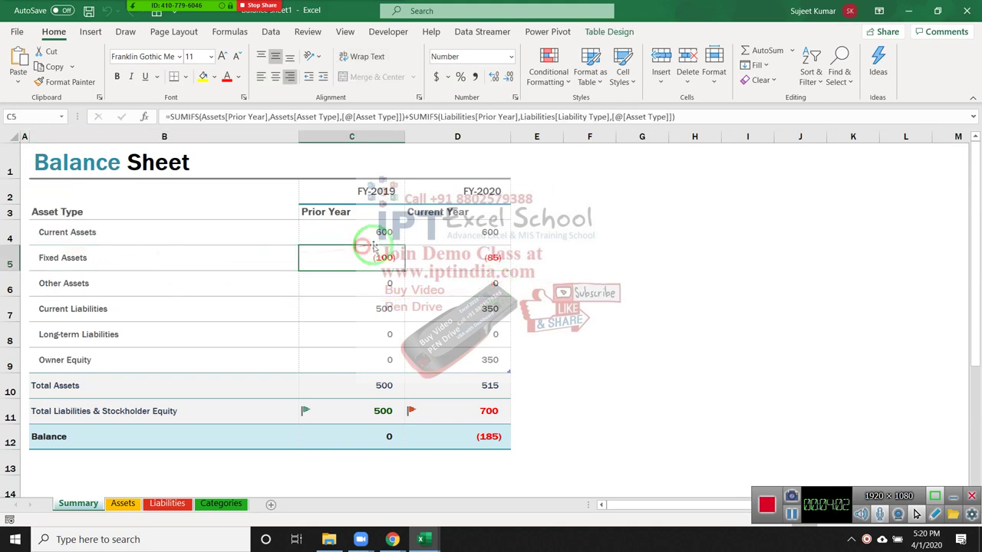
left_click(429, 260)
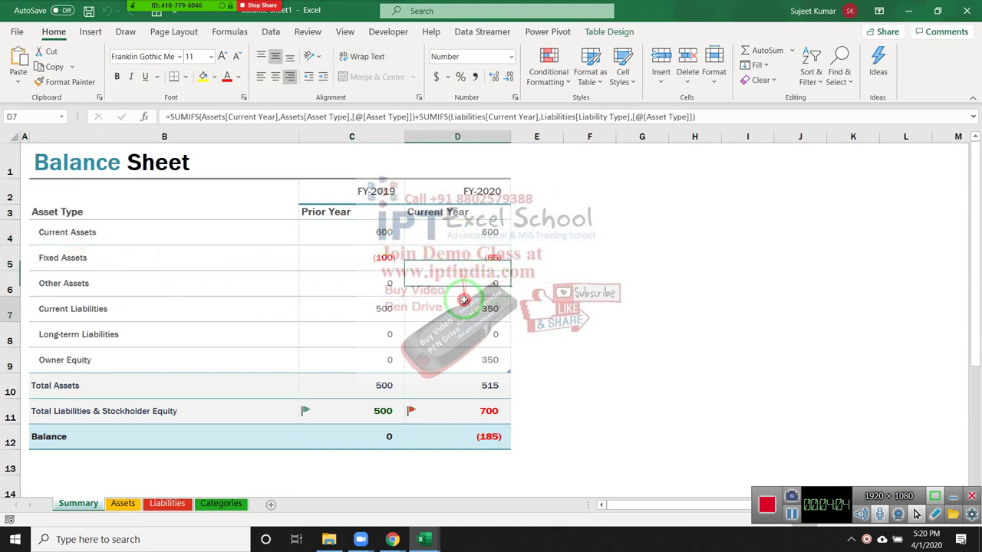
left_click(420, 361)
Step: Look through the Assets, Liabilities and Categories sheets, then return to Summary
left_click(129, 502)
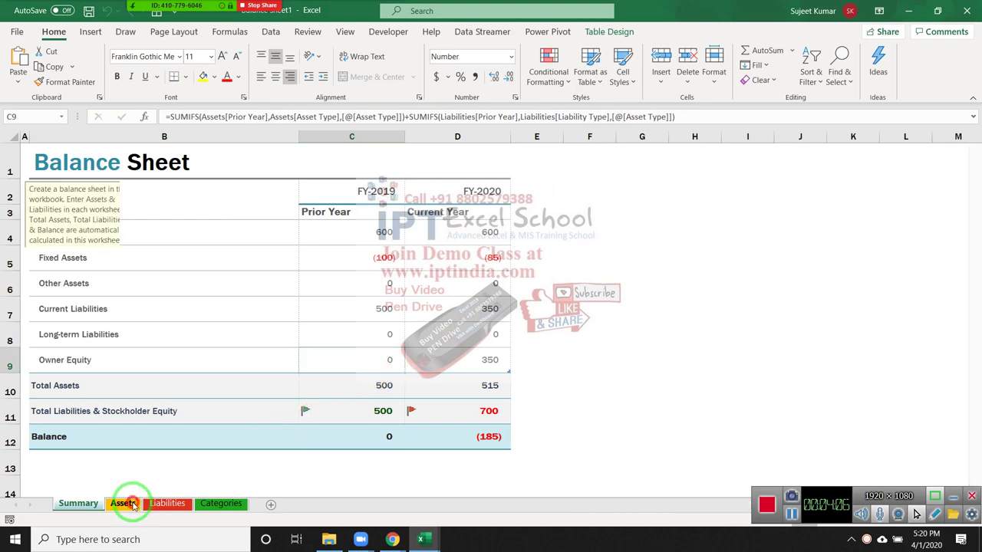
scroll(235, 316, "down", 3)
left_click(167, 503)
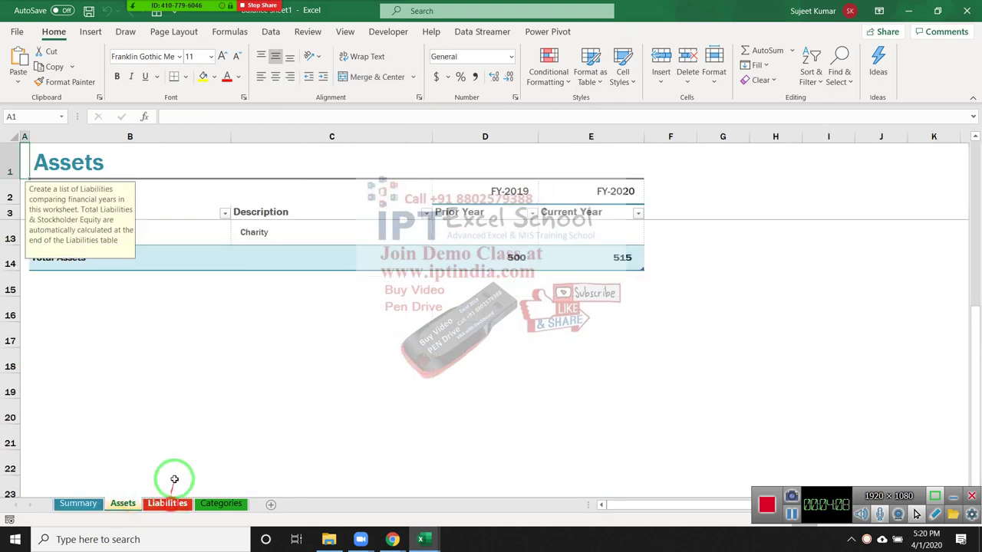
scroll(322, 407, "down", 7)
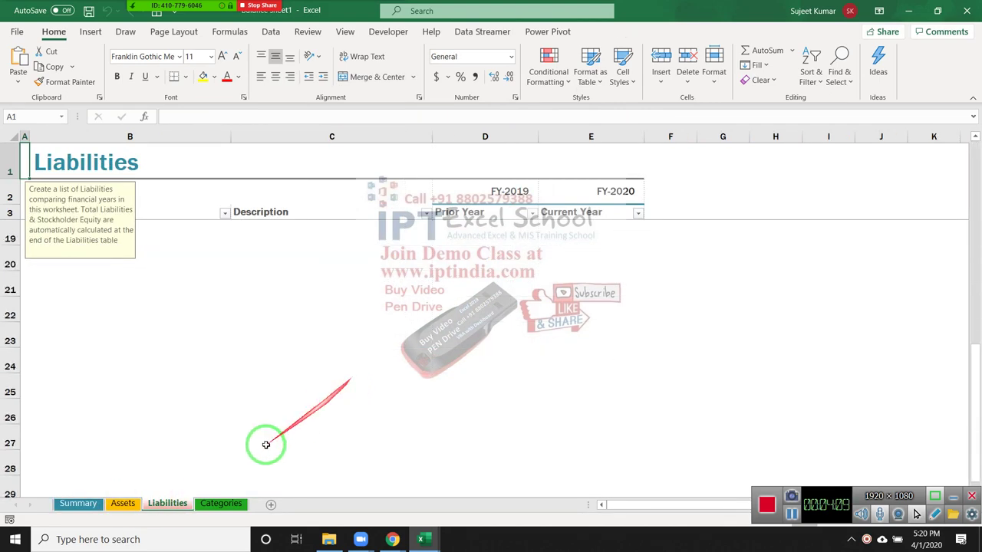
left_click(222, 507)
left_click_drag(134, 285, 144, 218)
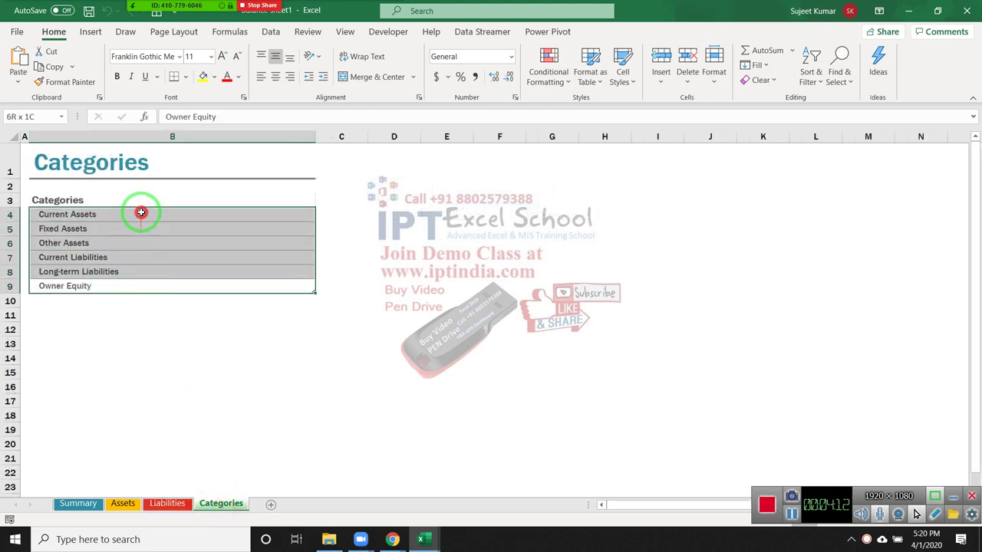
left_click(167, 503)
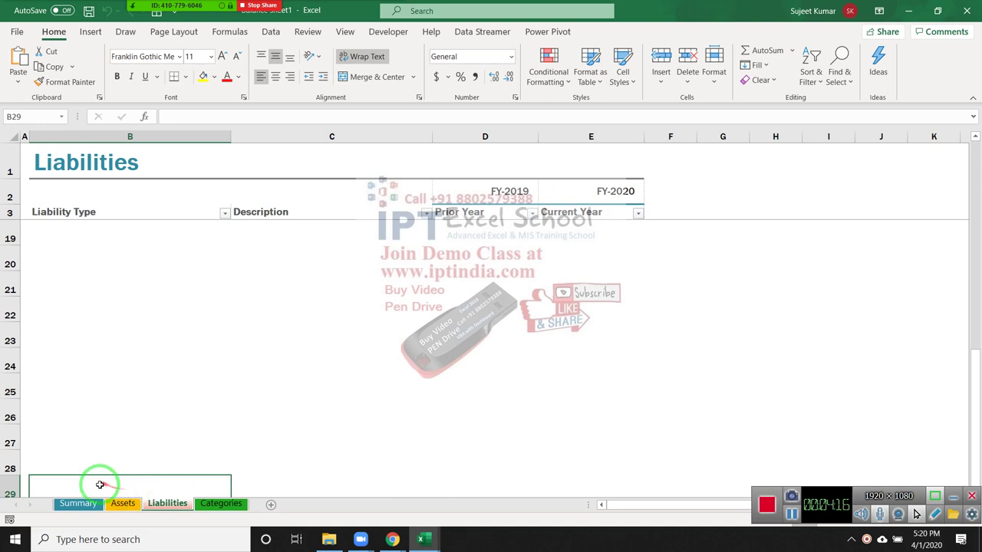
left_click(78, 503)
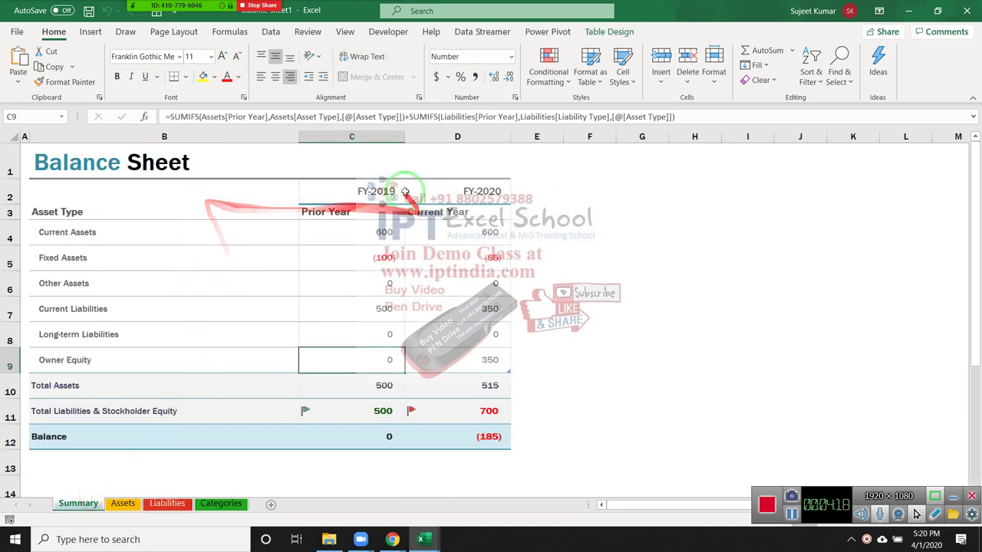
Step: Select the year values C3:D10, then close the Balance Sheet workbook
left_click(363, 214)
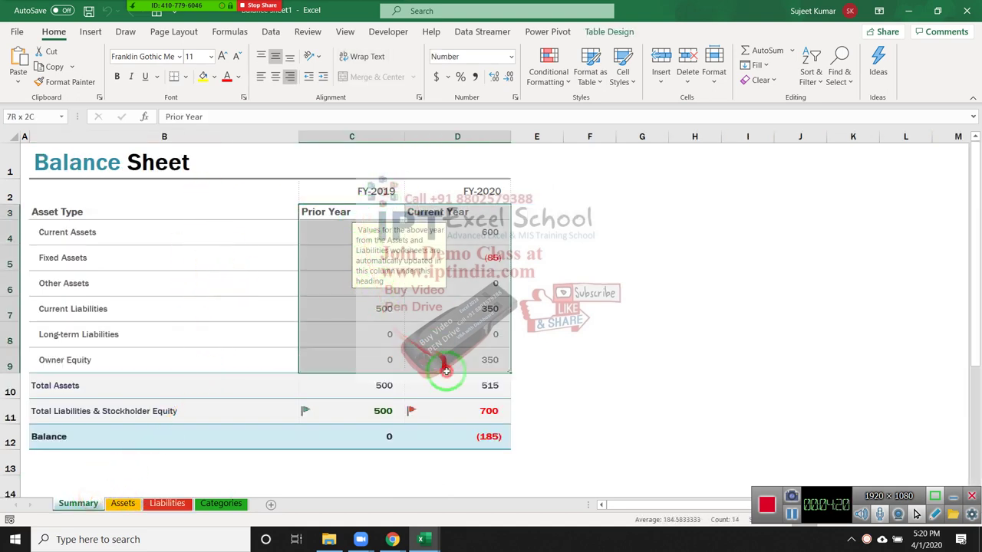
left_click_drag(363, 214, 446, 387)
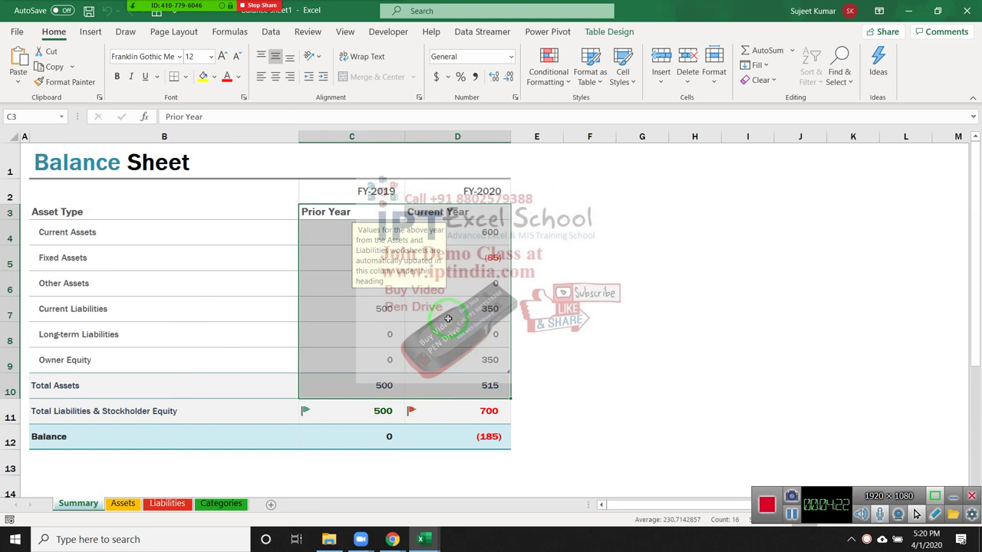
left_click(967, 10)
Step: Choose Don't Save, zoom the blank Book1 sheet, and open Zoom's participants list
left_click(543, 358)
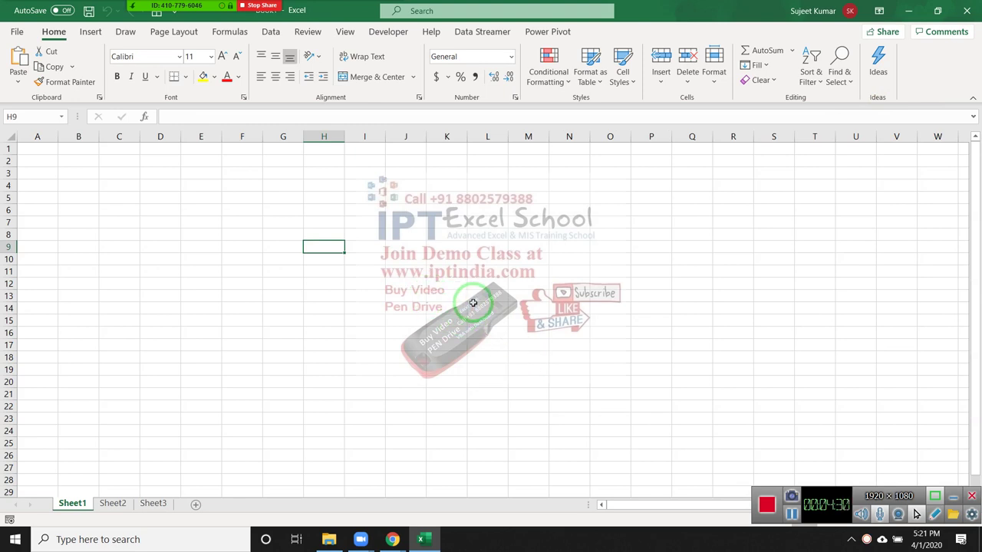
scroll(473, 319, "up", 1)
scroll(472, 318, "up", 3)
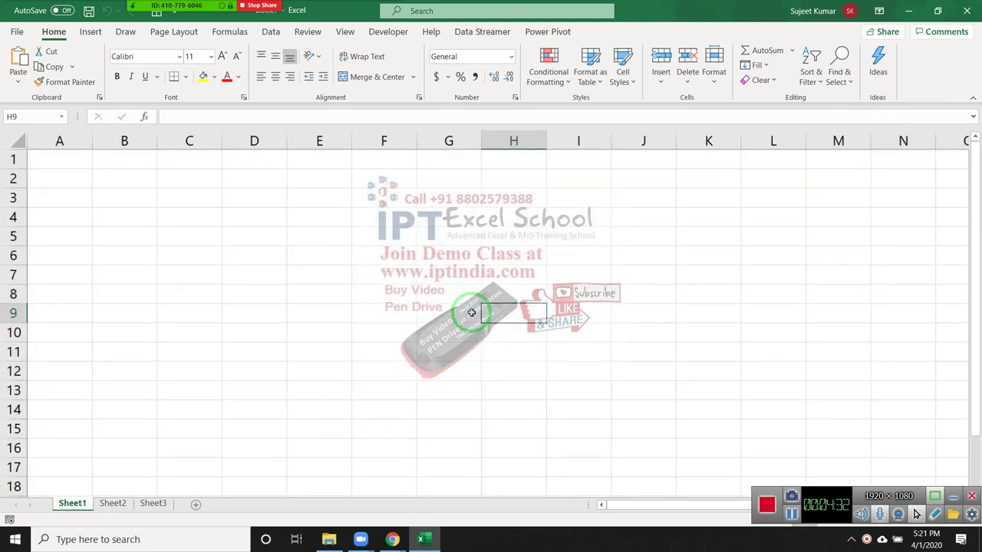
scroll(469, 318, "down", 2)
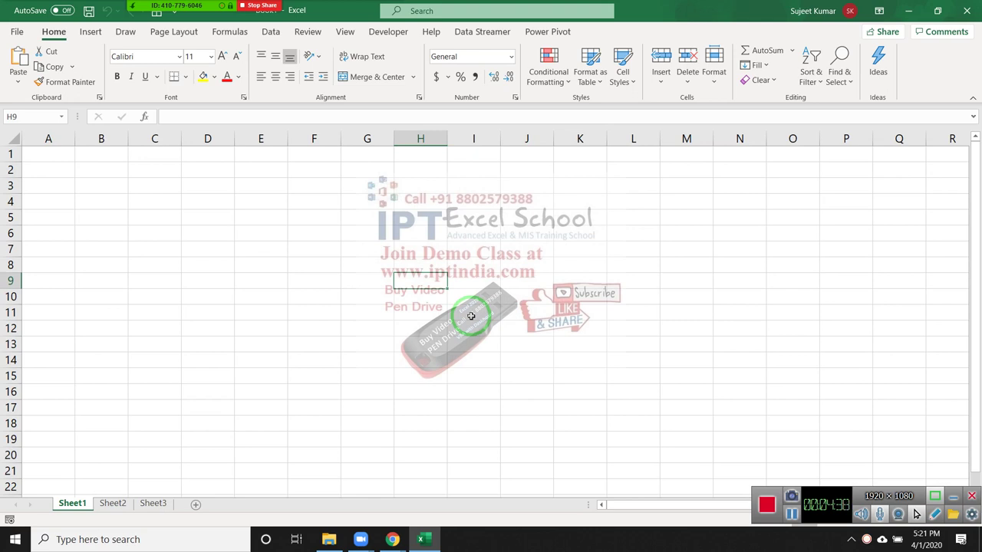
mouse_move(176, 6)
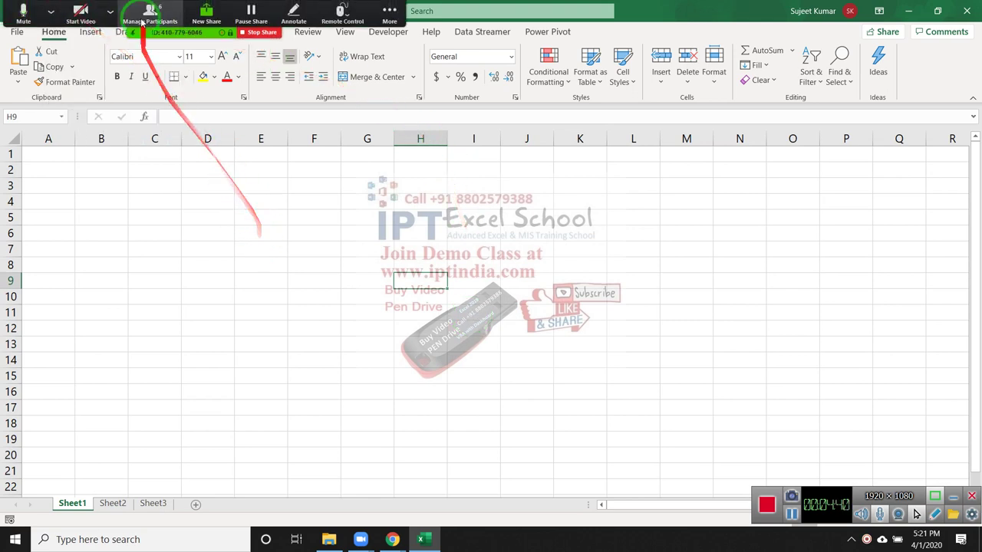
left_click(147, 15)
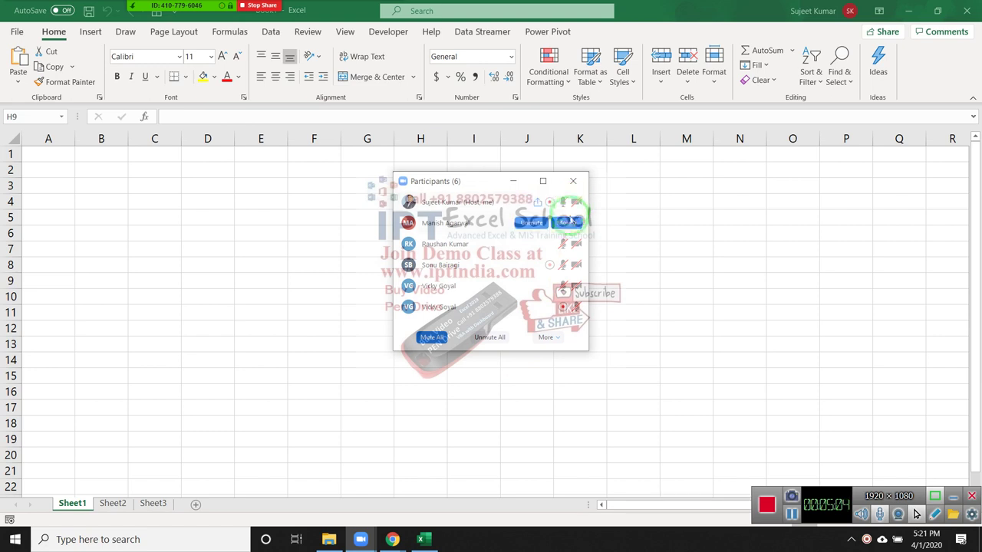
Step: Merge and centre A1:I3 and enter the title 'Daily Sales Tracker'
left_click(573, 182)
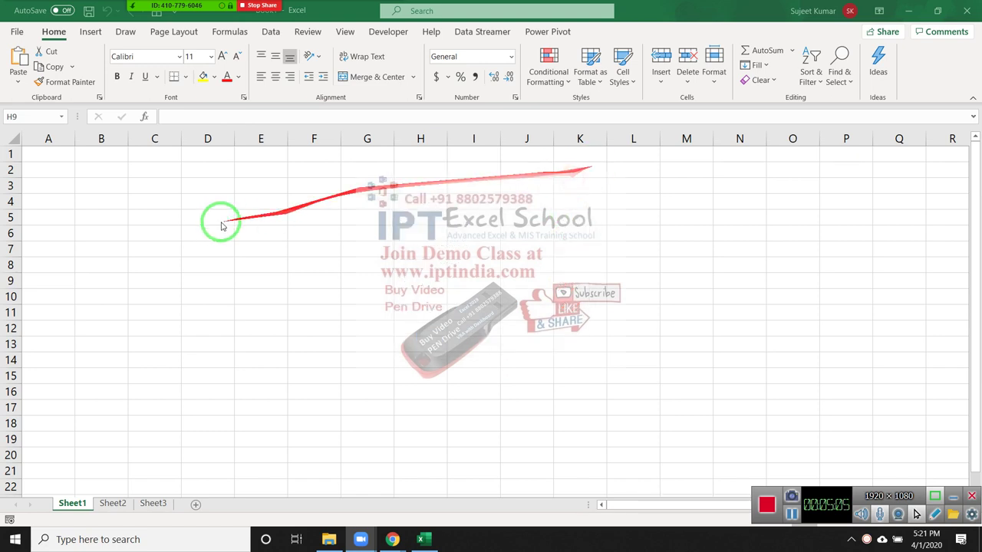
left_click(78, 156)
left_click_drag(77, 156, 458, 179)
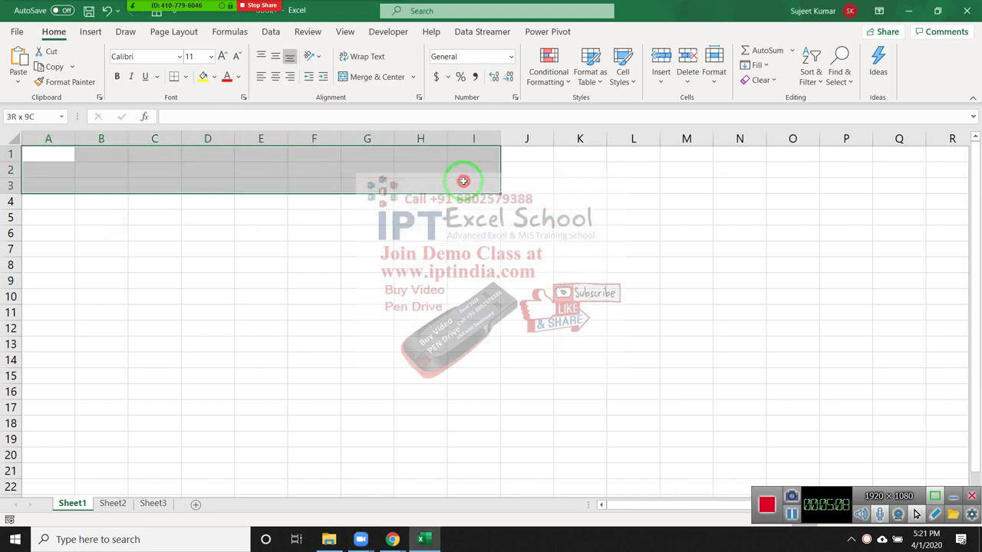
left_click(381, 78)
type("Daily ")
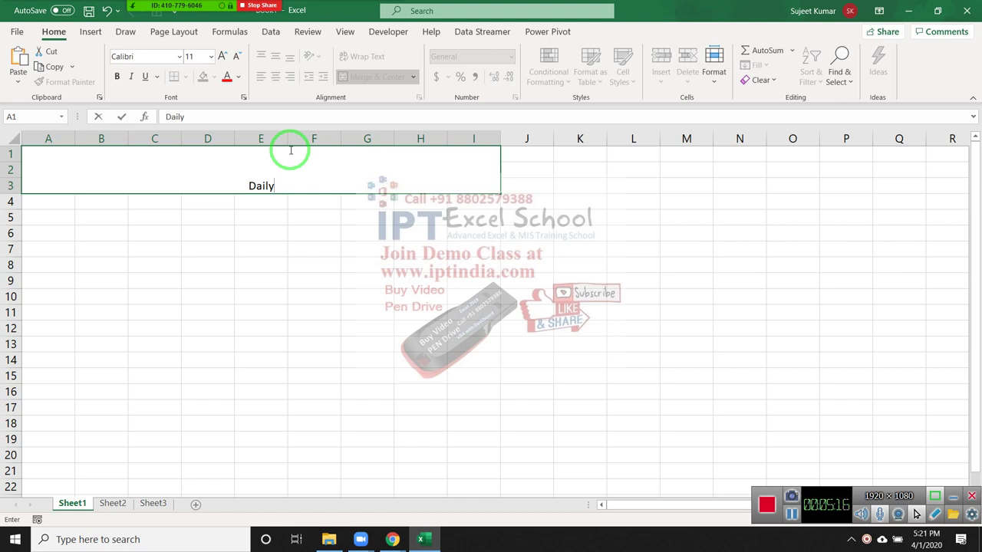
type("Sales")
type(" Tracker")
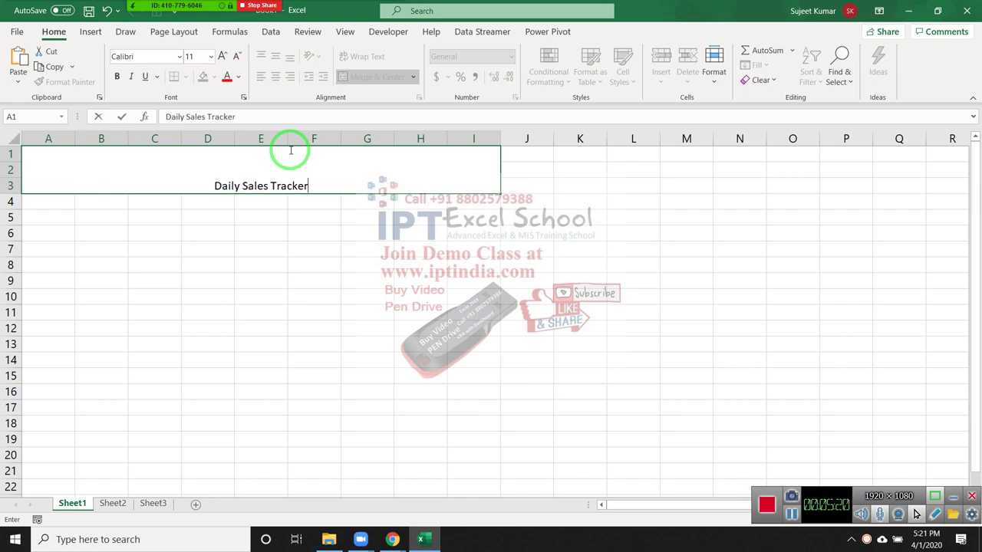
key("Return")
Step: Enlarge the title font to 24 point and underline it
left_click(291, 150)
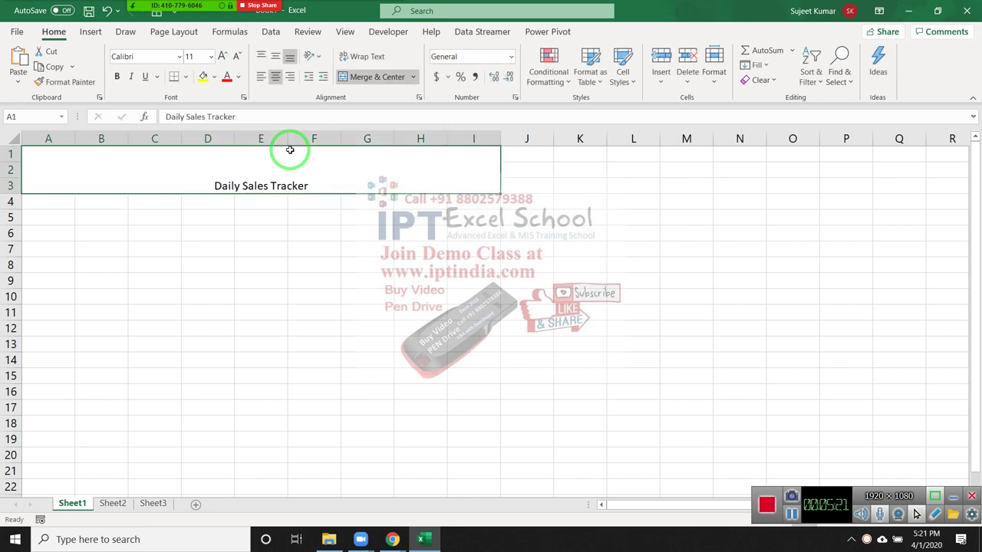
left_click(220, 56)
left_click(220, 56)
left_click(220, 56)
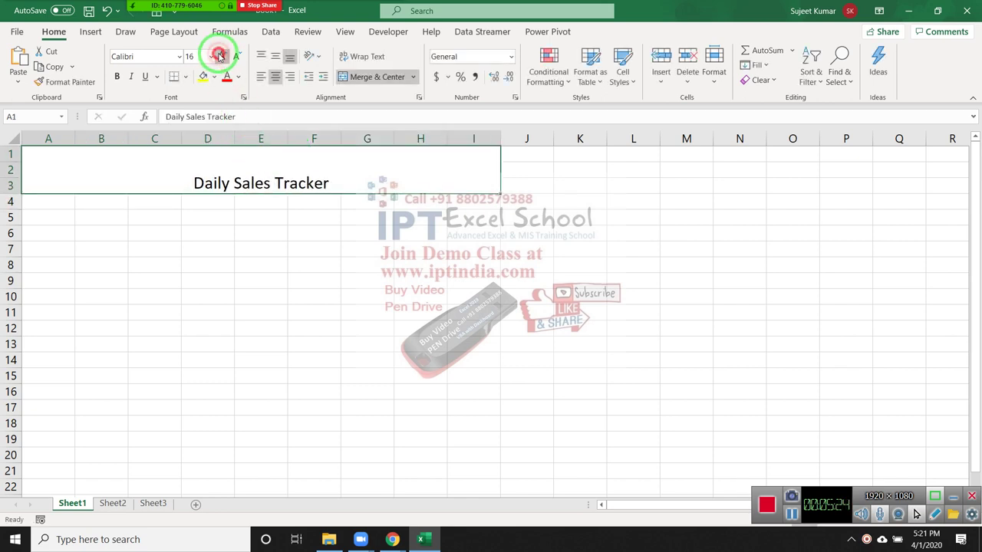
left_click(220, 56)
left_click(220, 56)
left_click(220, 56)
left_click(220, 56)
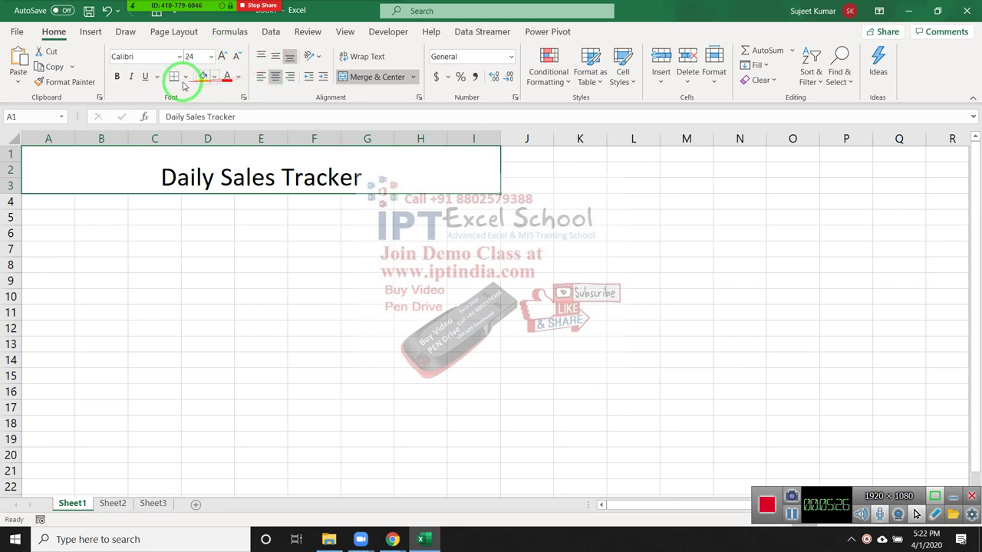
left_click(145, 77)
Step: Enter 'Date' in A6 and give A6:B6 a bottom border
left_click(57, 228)
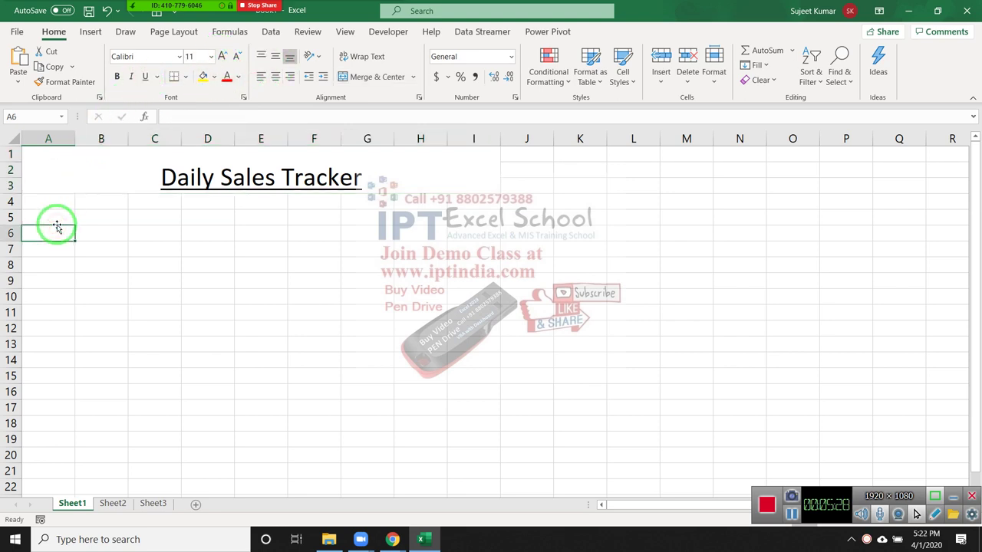
type("Date")
key("Tab")
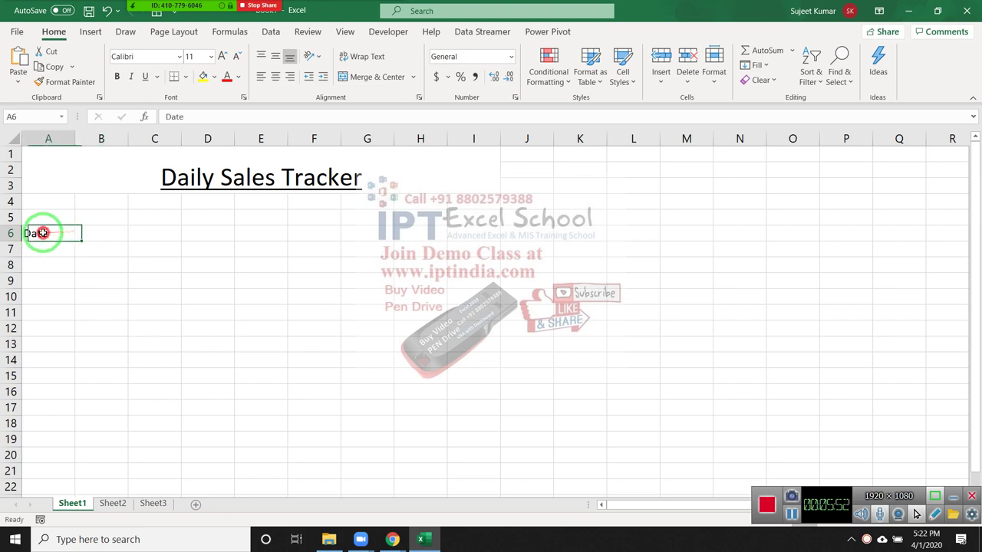
left_click_drag(39, 232, 101, 232)
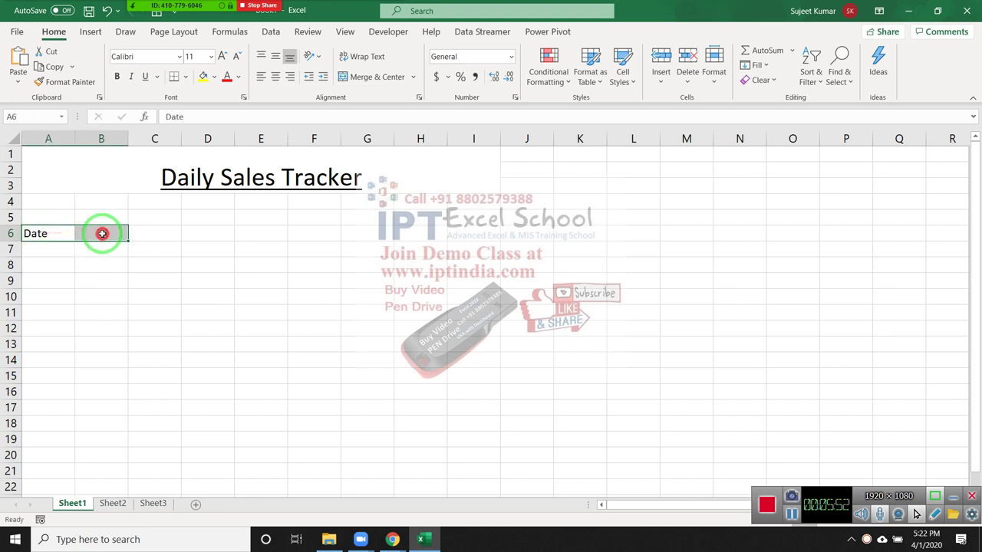
left_click(185, 77)
left_click(172, 78)
left_click(190, 264)
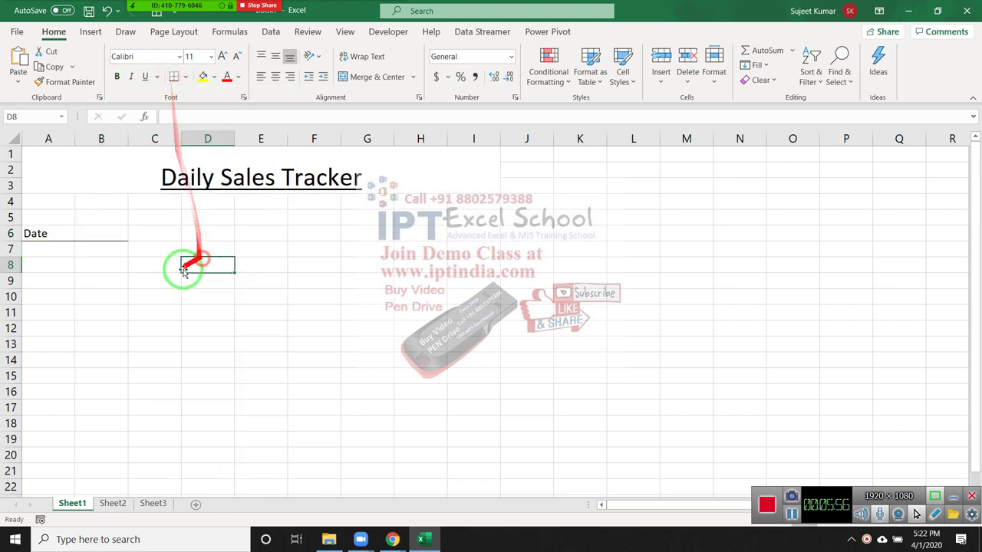
Step: Enter 'Location' in G6 and give G6:H6 a bottom border
left_click(349, 236)
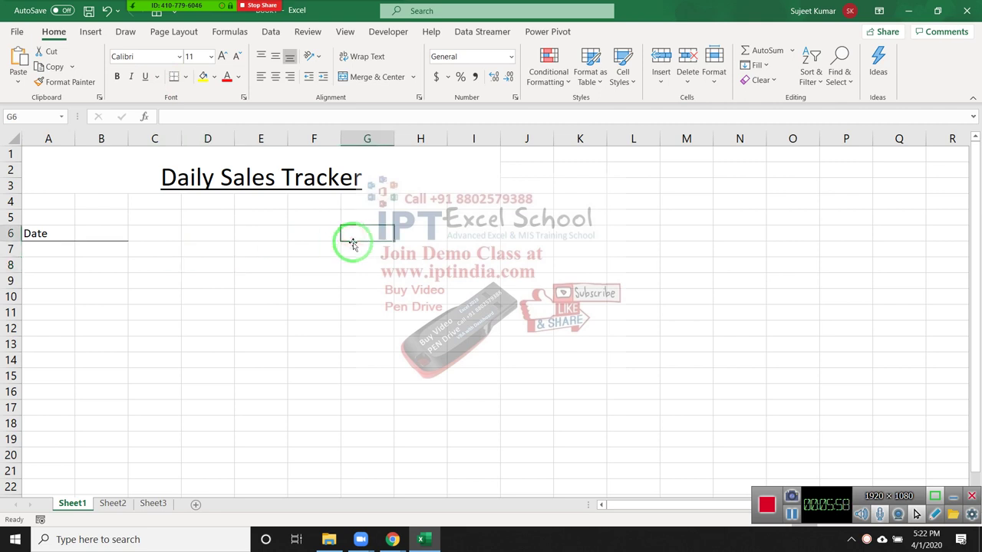
type("Time")
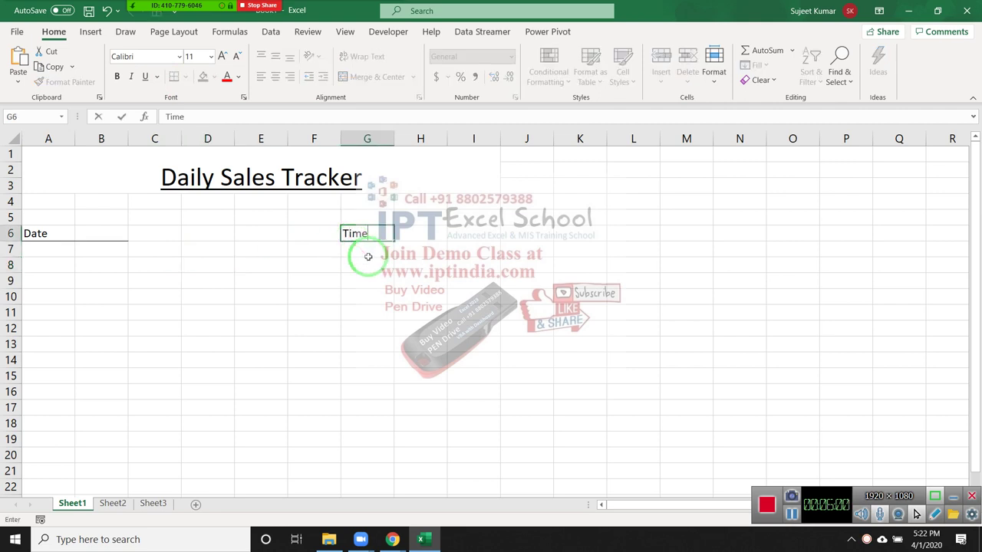
key("Escape")
type("Location")
left_click(368, 257)
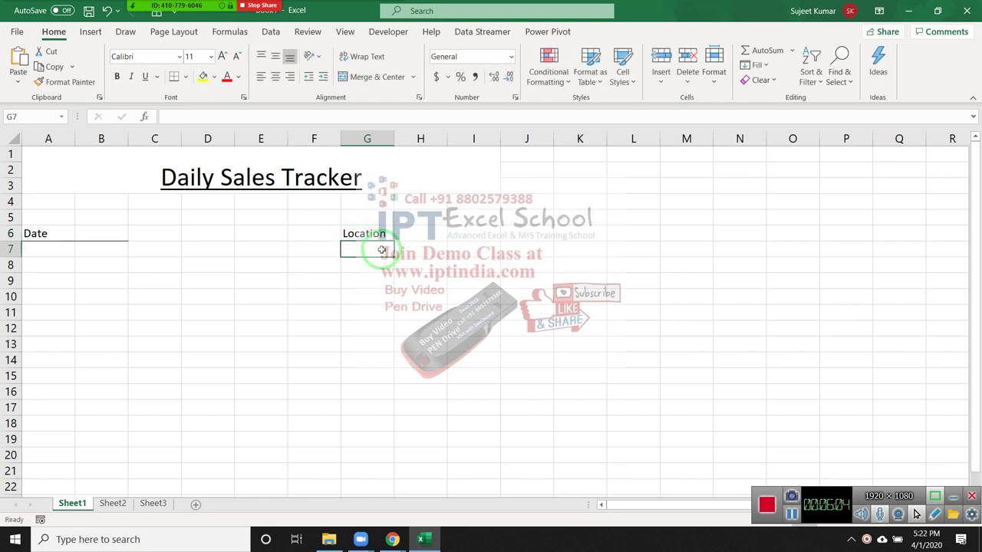
left_click_drag(361, 234, 412, 234)
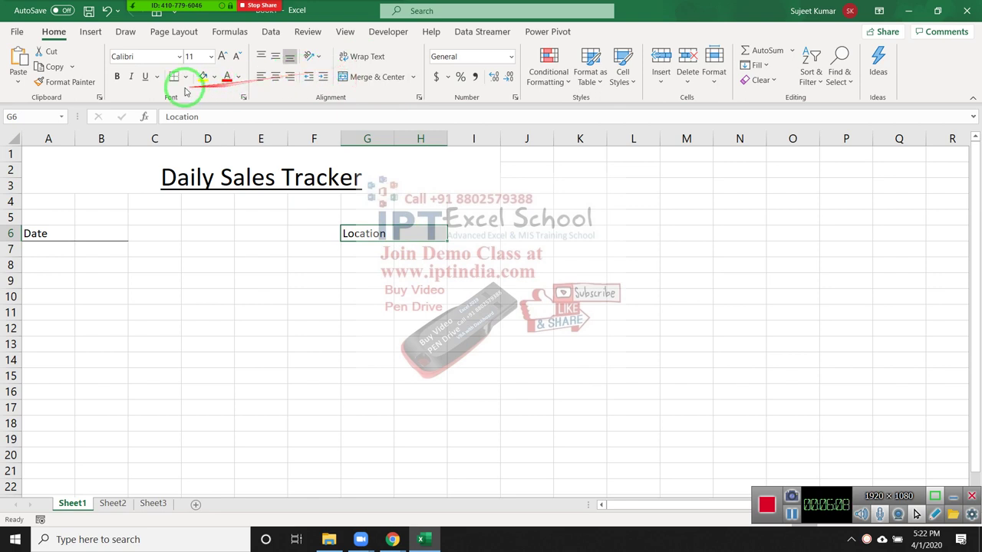
left_click(152, 285)
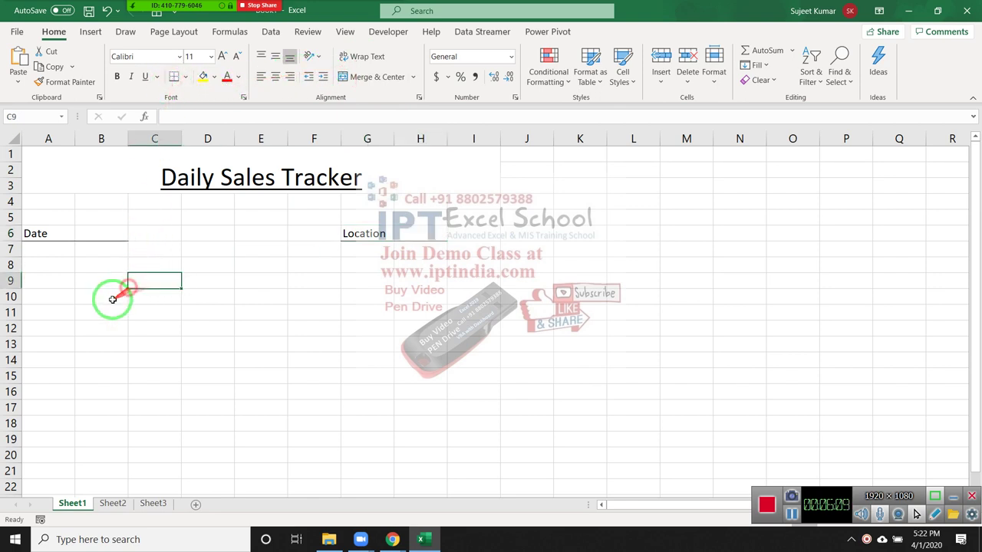
Step: Enter the headers Sr, Name, Area, Dr, Cr and Balance in A10 through F10
left_click(46, 293)
type("Sr")
key("Tab")
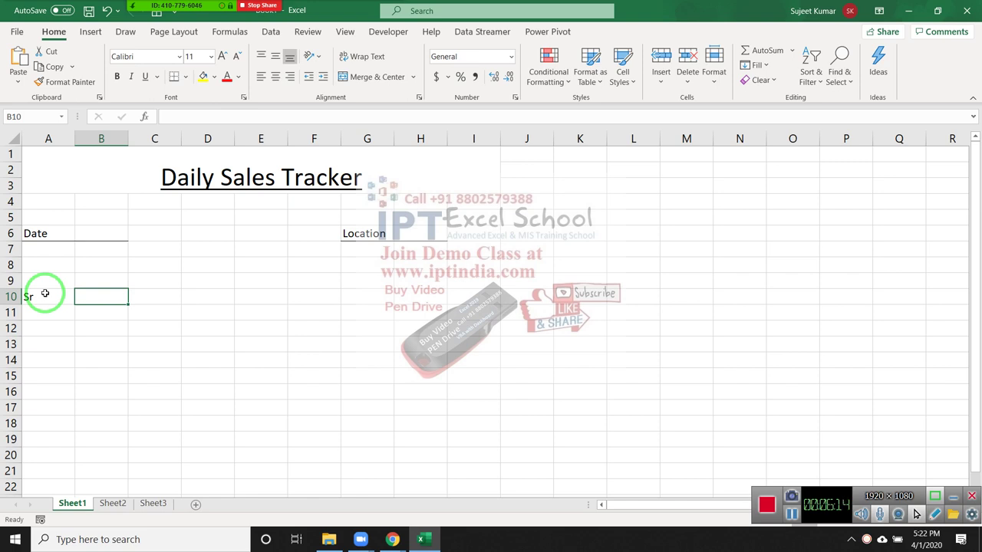
type("NAme")
key("Tab")
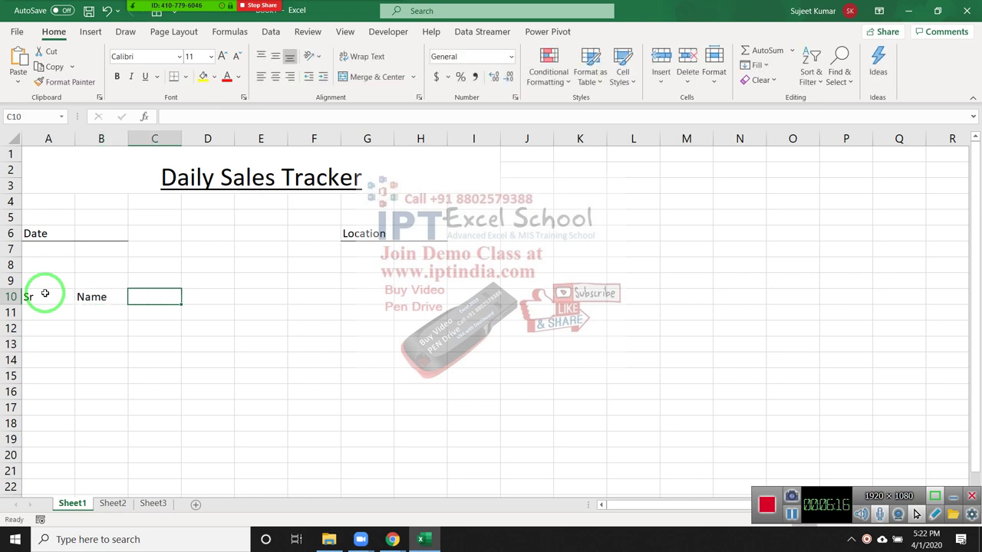
type("Area")
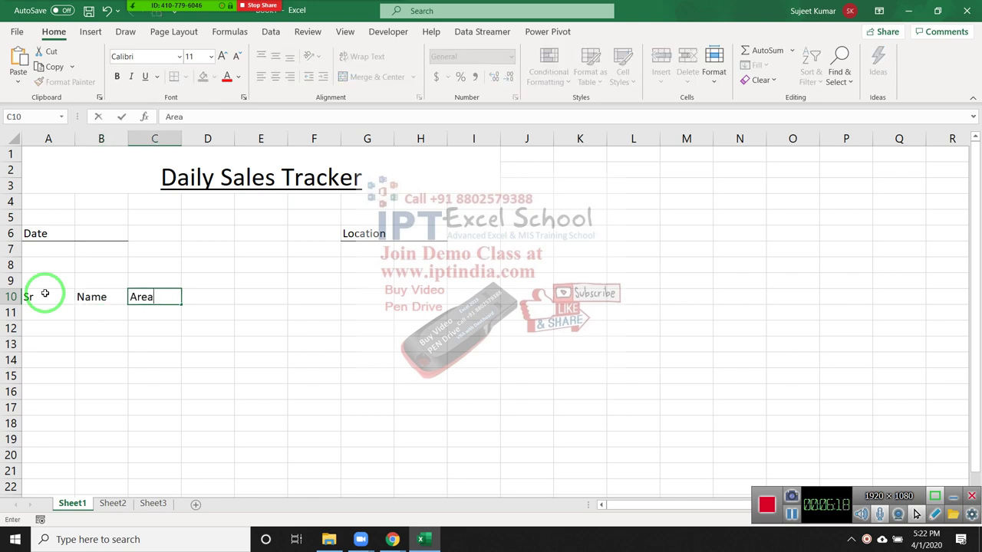
key("Tab")
type("Dr")
key("Tab")
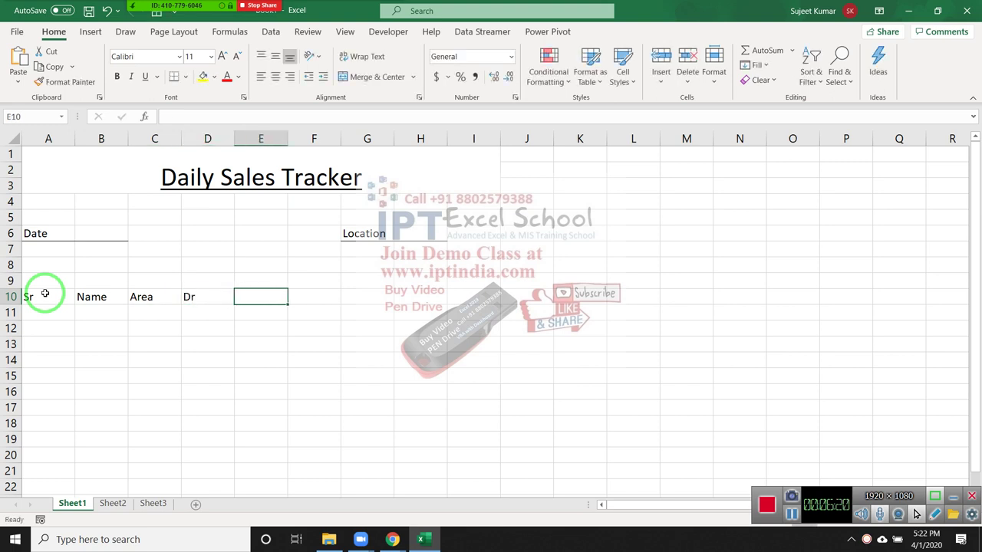
type("Cr")
key("Tab")
type("BA")
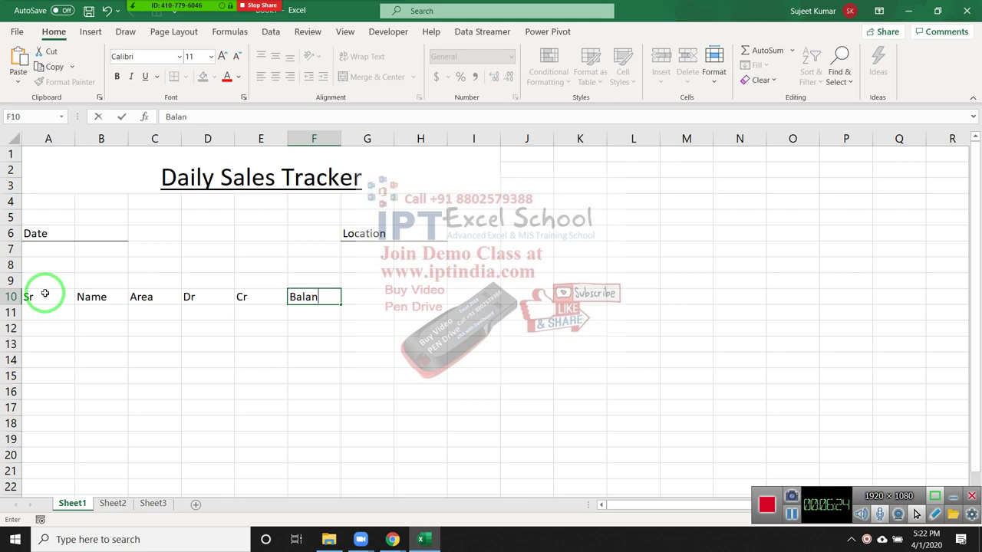
left_click(45, 293)
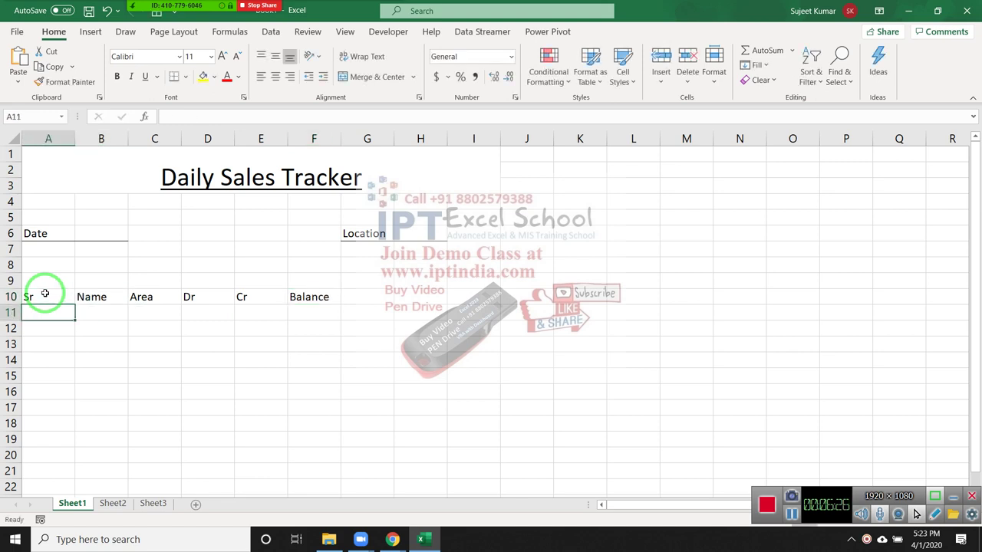
Step: Select the header range A10:F10 and check the sheet
left_click(45, 293)
key("shift+Right")
key("shift+Right")
key("shift+Right")
key("shift+Right")
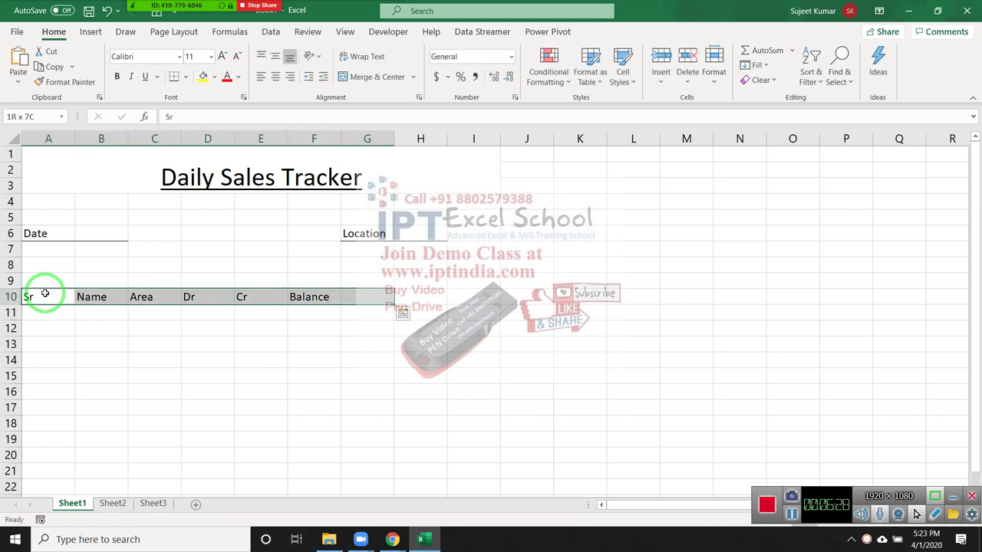
key("shift+Left")
left_click(46, 293)
scroll(92, 337, "down", 4)
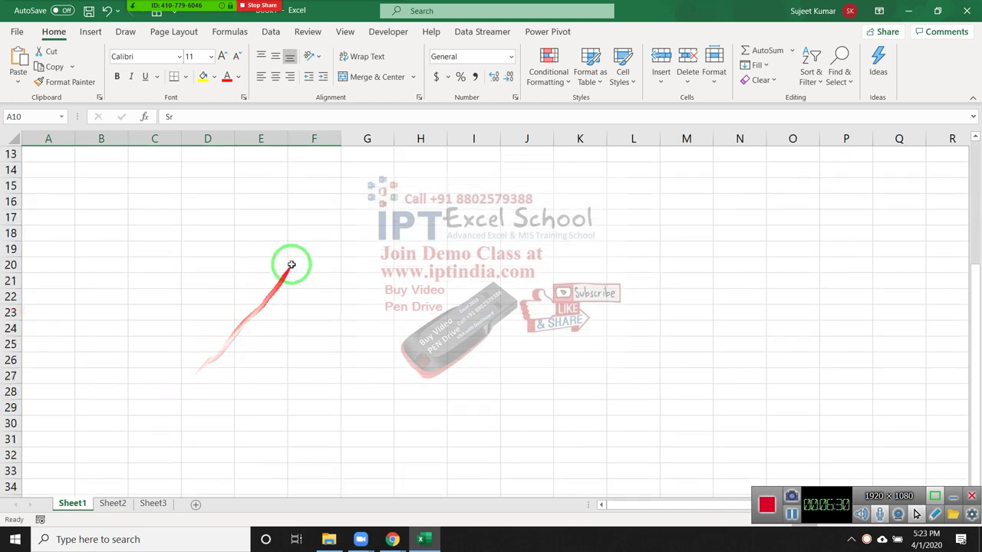
scroll(299, 257, "up", 2)
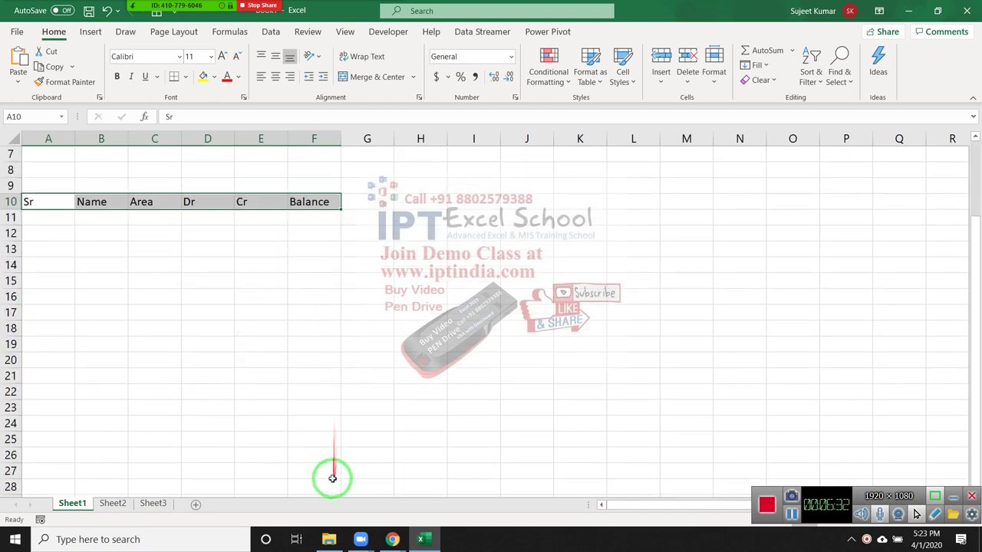
scroll(325, 481, "down", 1)
Step: Apply All Borders to the table range A10:F29
left_click(318, 453, "shift")
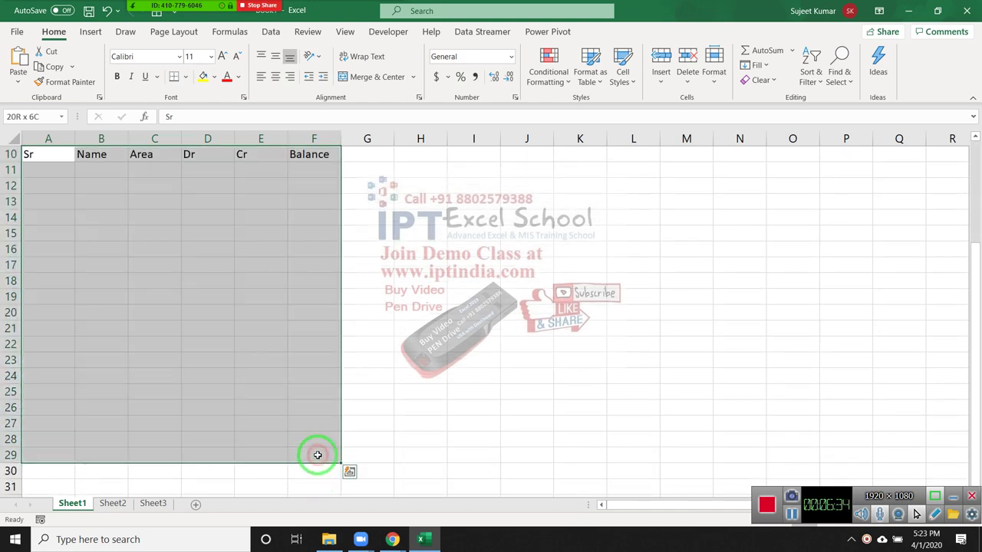
left_click_drag(320, 452, 312, 163)
left_click(184, 76)
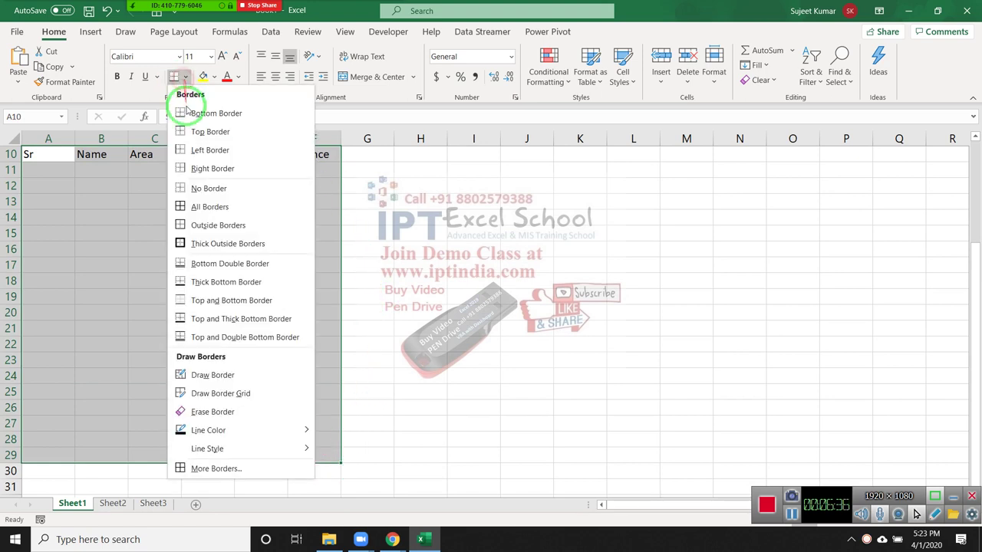
left_click(192, 206)
Step: Label cell A29 'Total'
left_click_drag(207, 228, 55, 454)
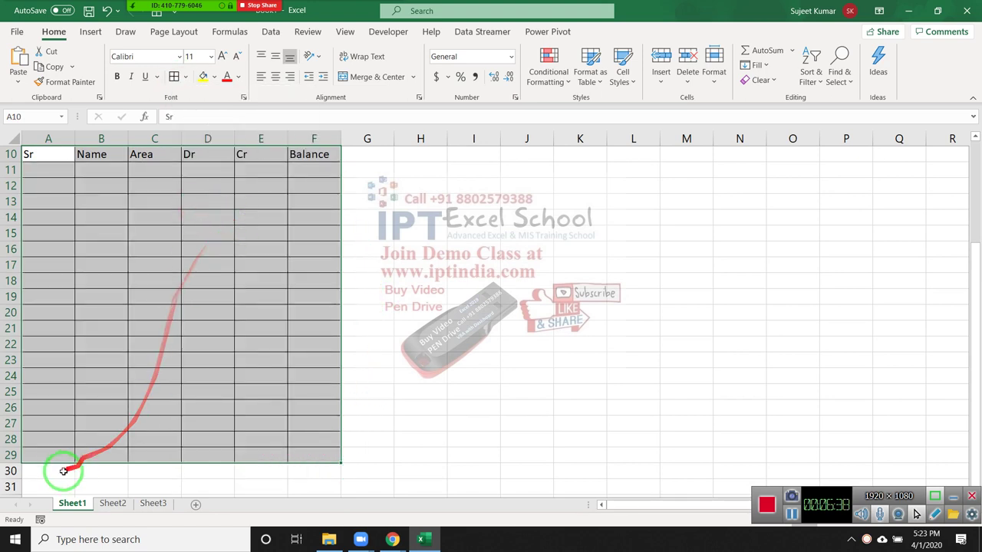
left_click(54, 454)
type("Tota")
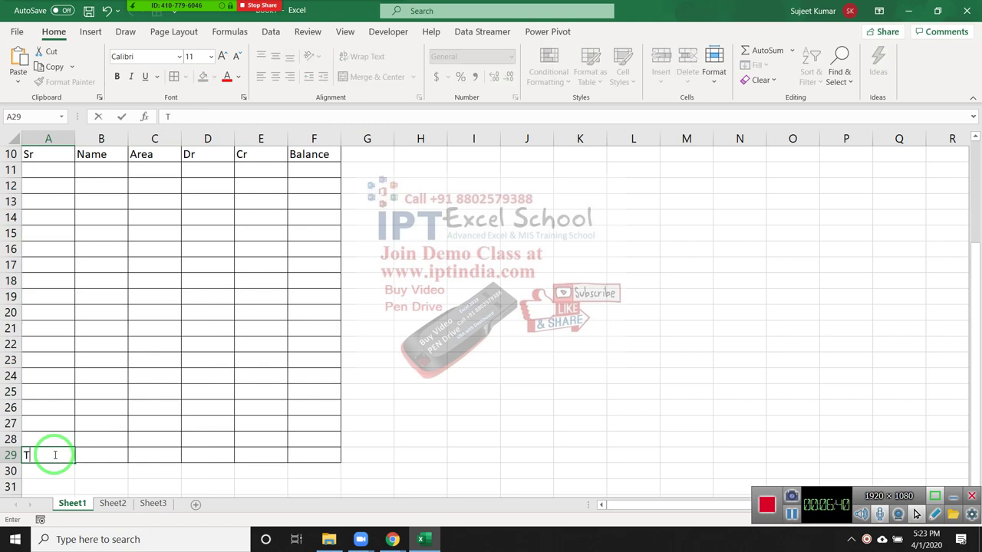
type("l")
left_click(72, 454)
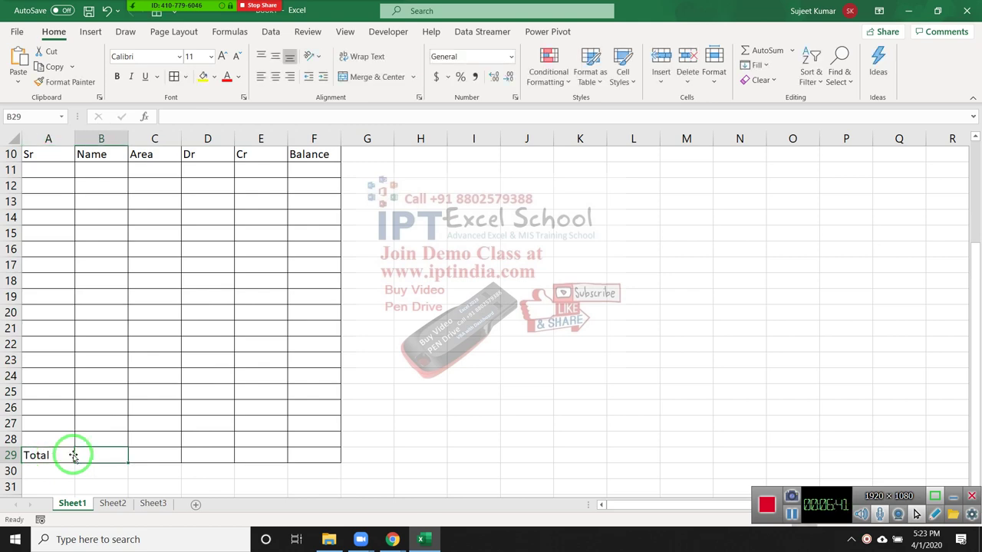
left_click(302, 457)
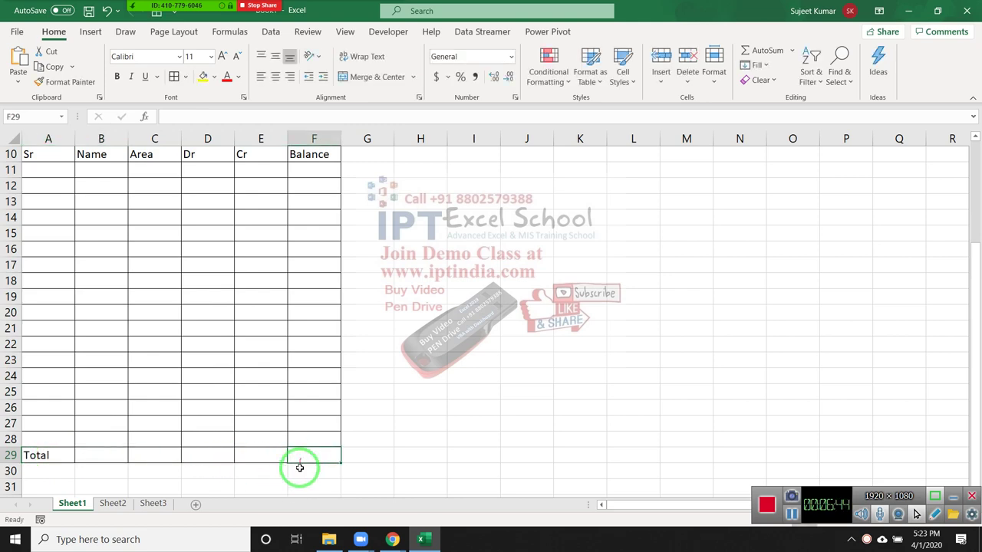
scroll(299, 467, "up", 1)
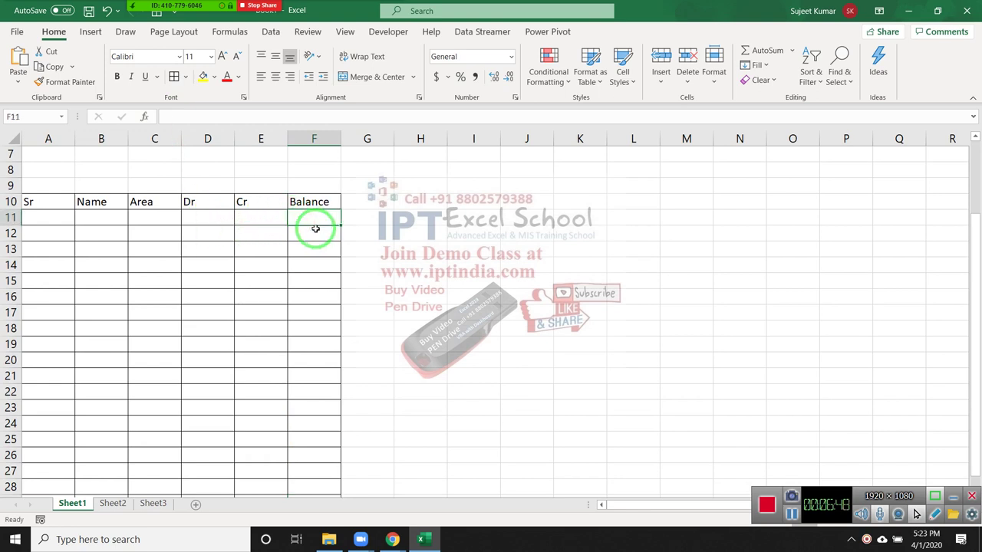
Step: Enter =E11-D11 in F11 and =E12+F11-D12 in F12, then fill down to F28
type("=")
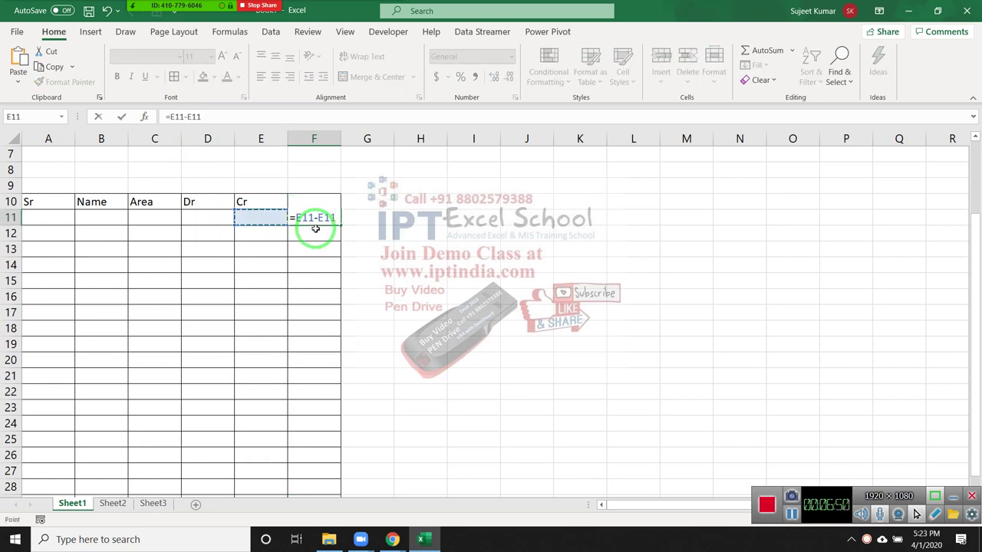
key("Return")
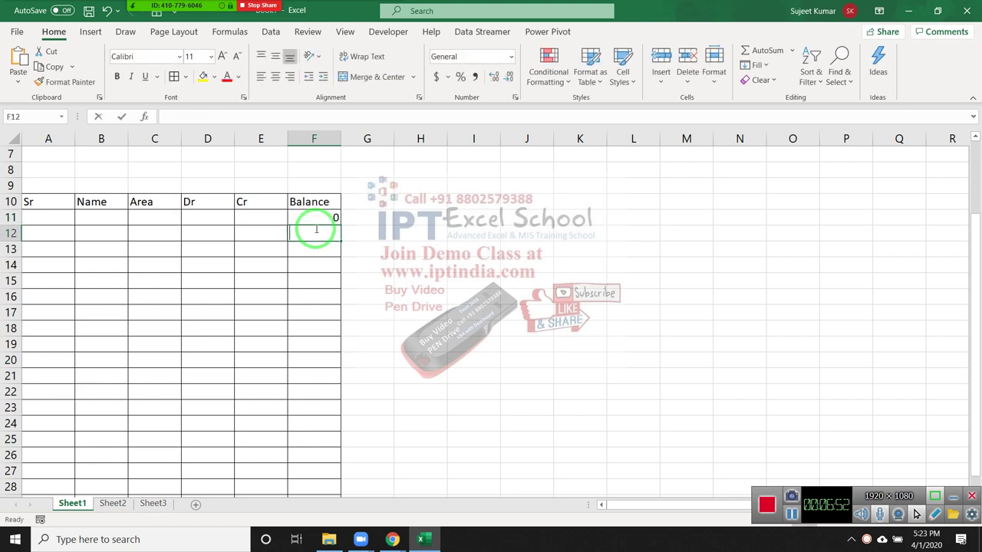
type("=")
key("Left")
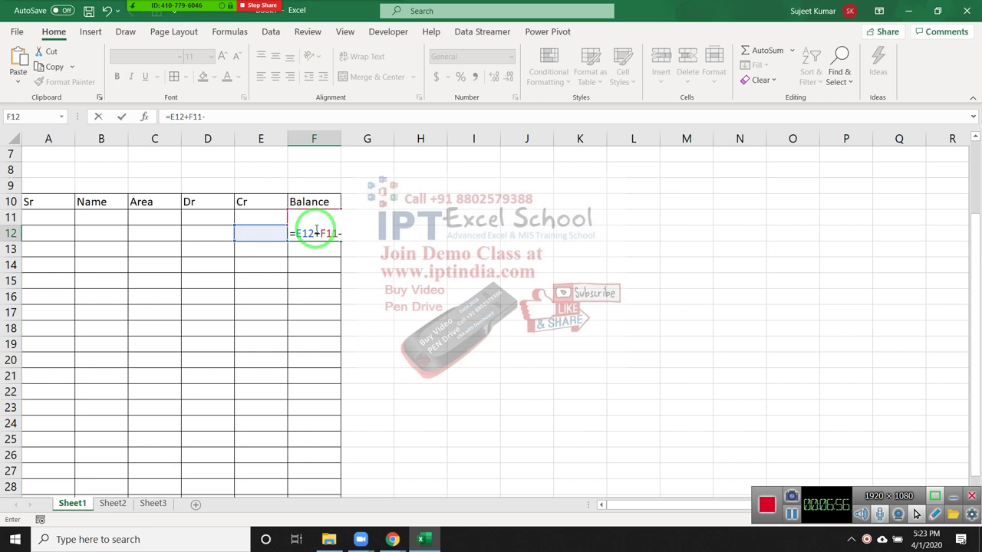
key("Left")
key("Left")
key("Return")
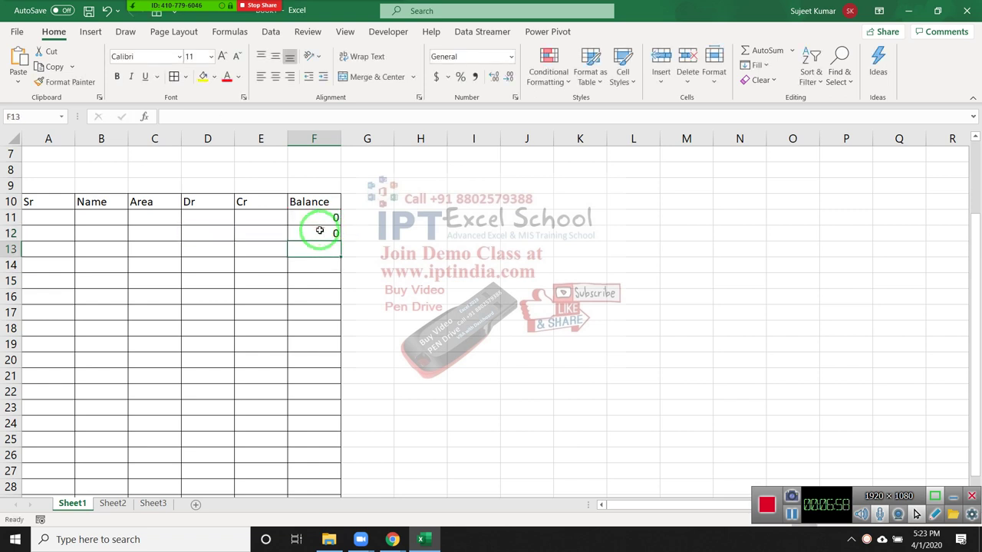
left_click_drag(320, 230, 321, 458)
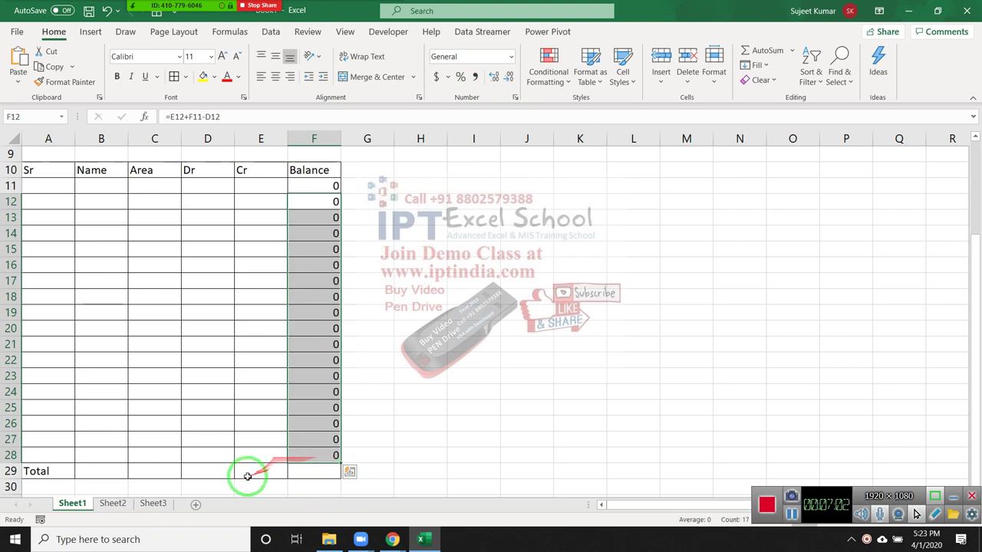
key("ctrl+d")
left_click(161, 472)
Step: Total the Dr and Cr columns with =SUM(D11:D28) in D29 and =SUM(E11:E28) in E29
left_click(190, 466)
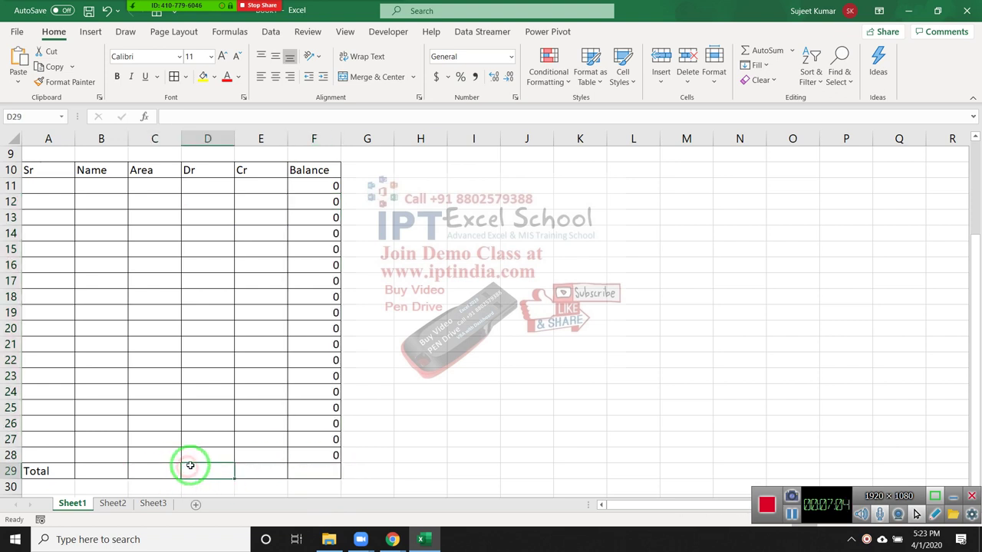
type("=sum")
key("Tab")
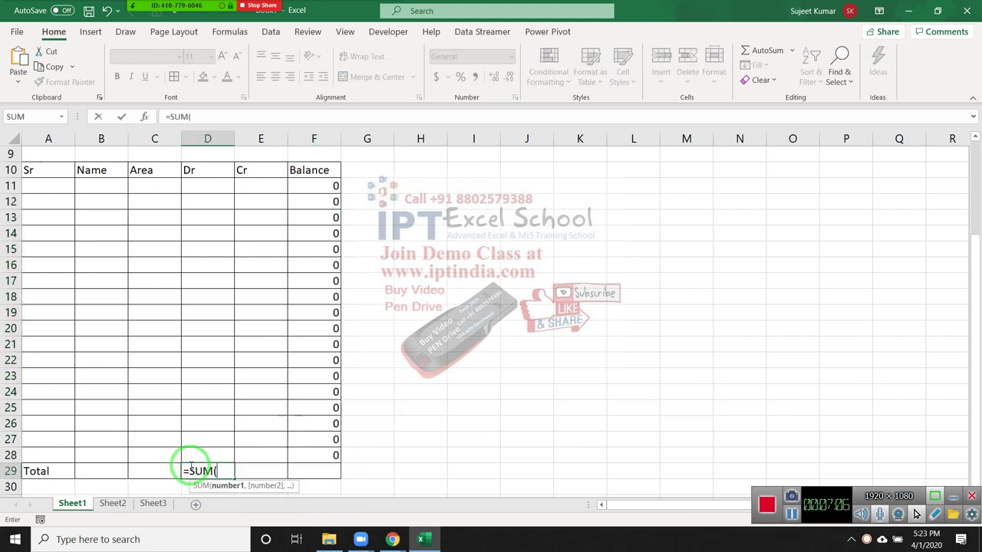
key("Up")
key("ctrl+shift+Up")
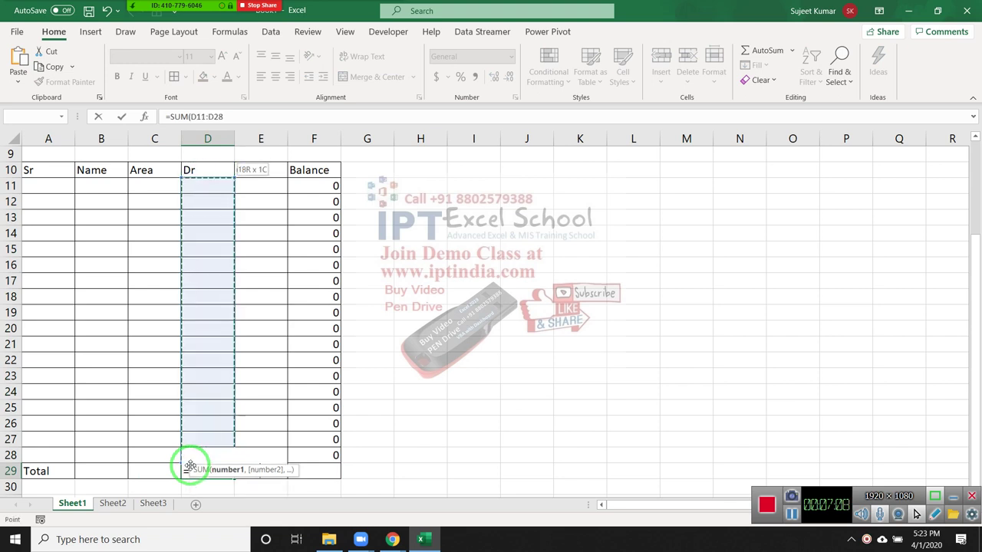
key("Tab")
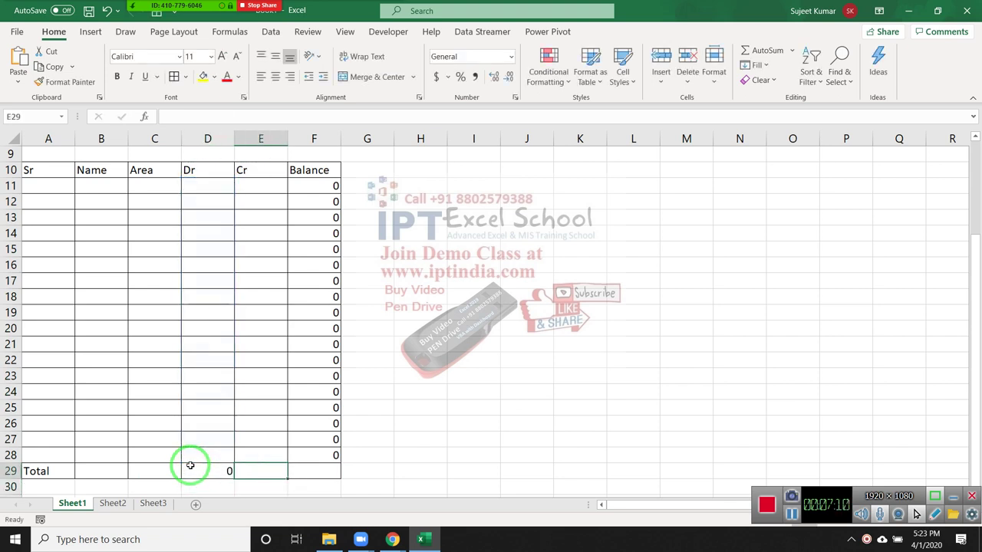
type("=sum")
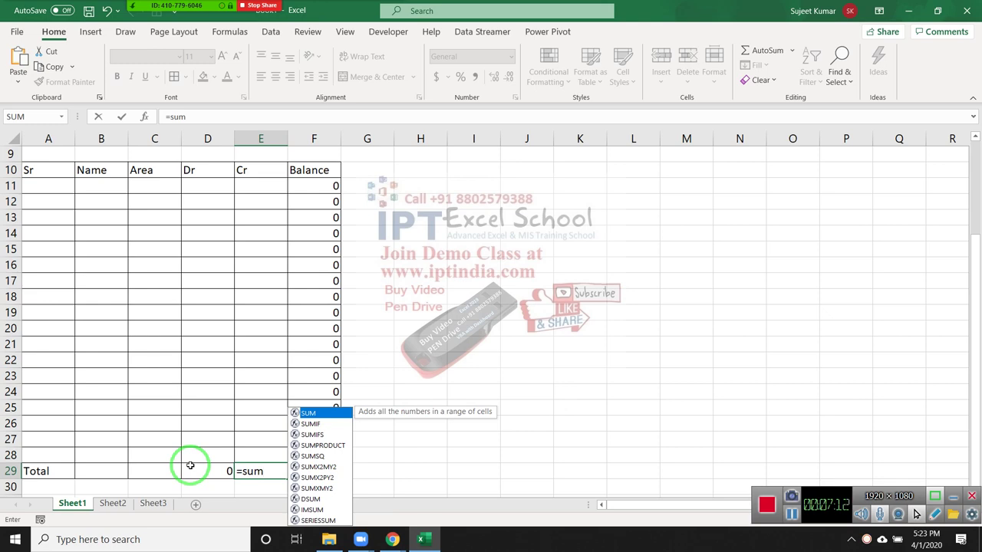
type("(")
key("Up")
key("ctrl+shift+Up")
key("shift+Down")
key("Return")
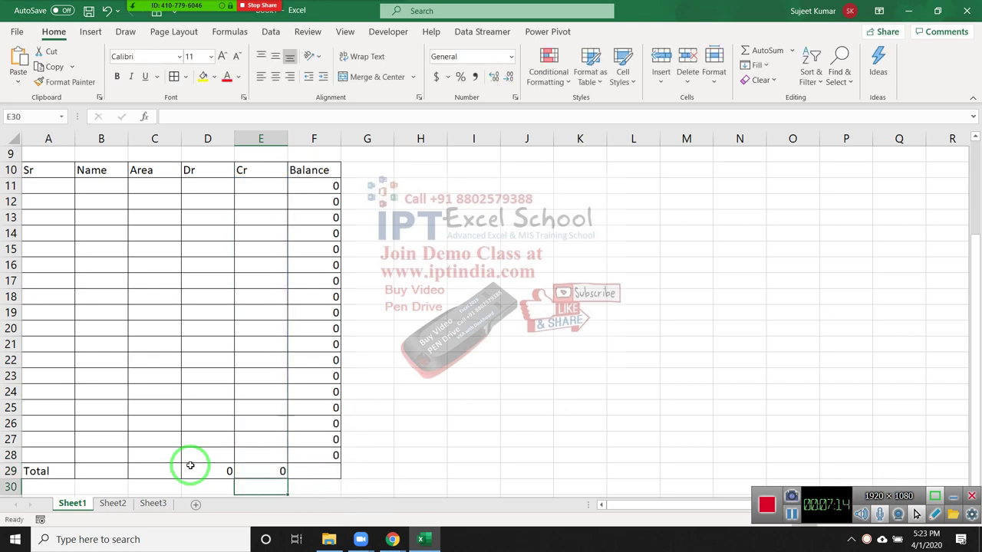
Step: Enter the closing balance formula =E29-D29 in F29
key("Right")
type("=")
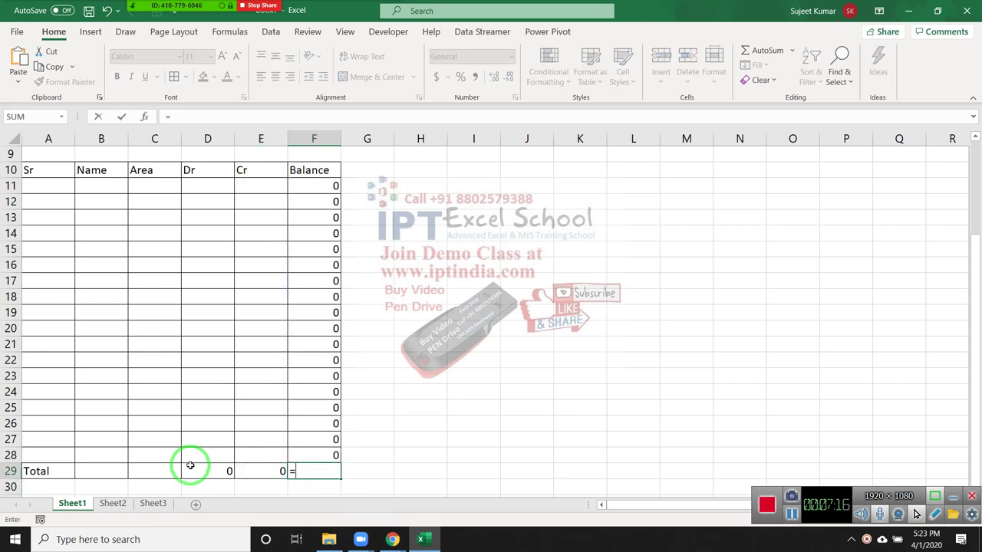
left_click(190, 465)
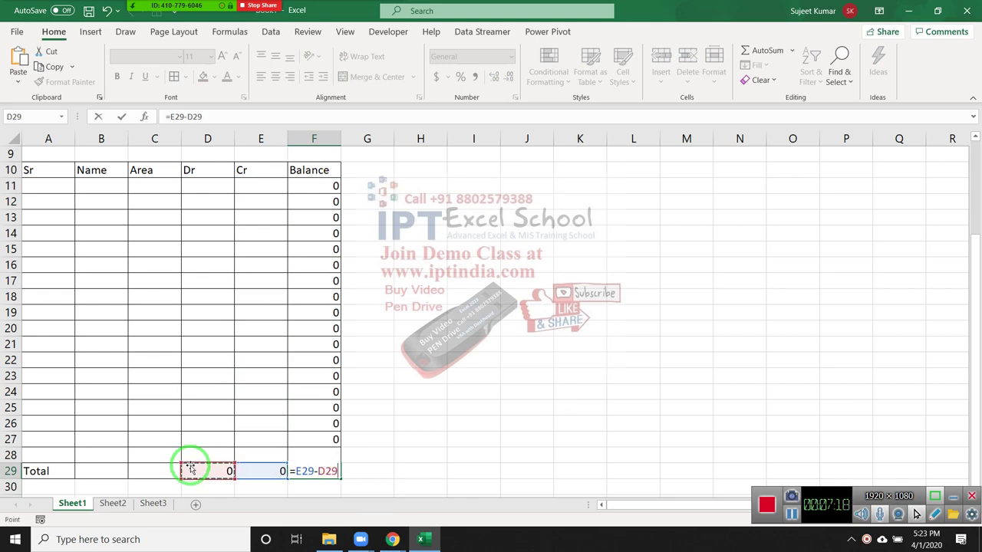
key("Return")
key("Up")
scroll(162, 484, "up", 2)
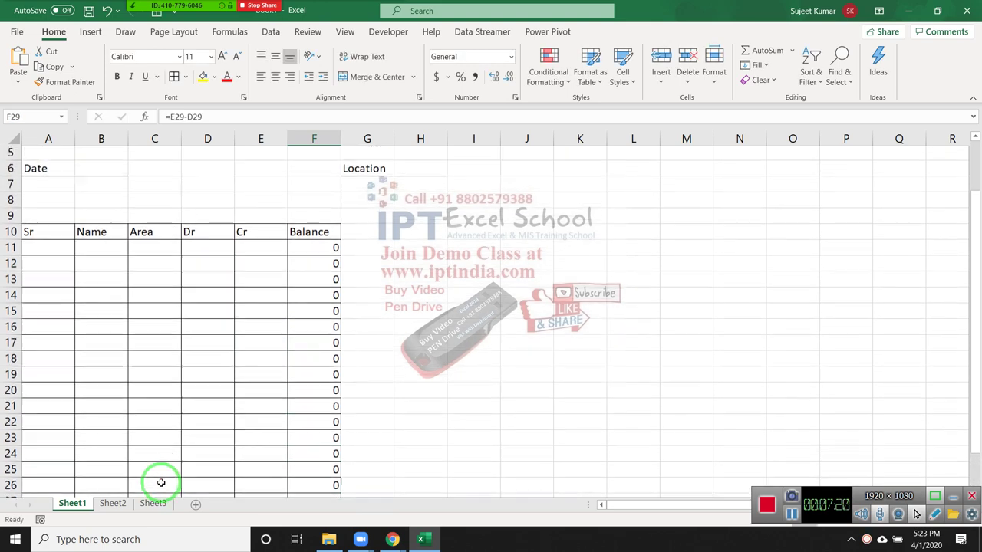
scroll(160, 480, "up", 1)
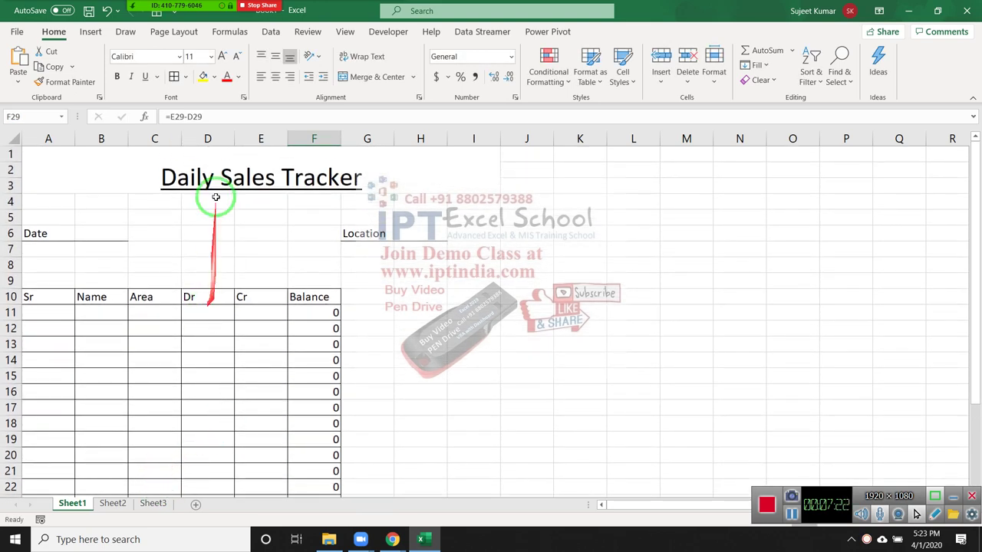
scroll(100, 309, "down", 1)
scroll(97, 330, "down", 4)
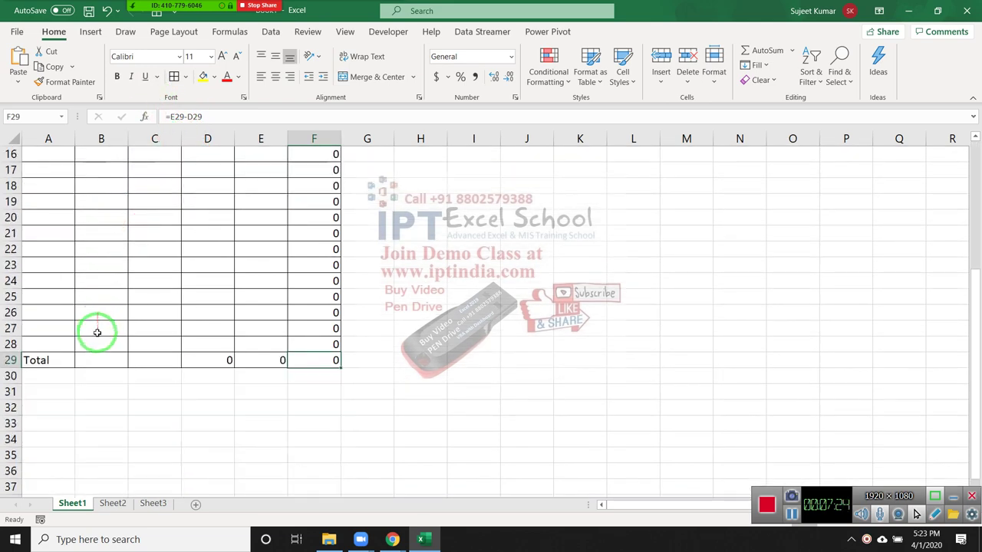
scroll(66, 379, "down", 1)
Step: Type an 'Auth' label in A34 with a bottom border across A34:B34
left_click(59, 375)
left_click(55, 391)
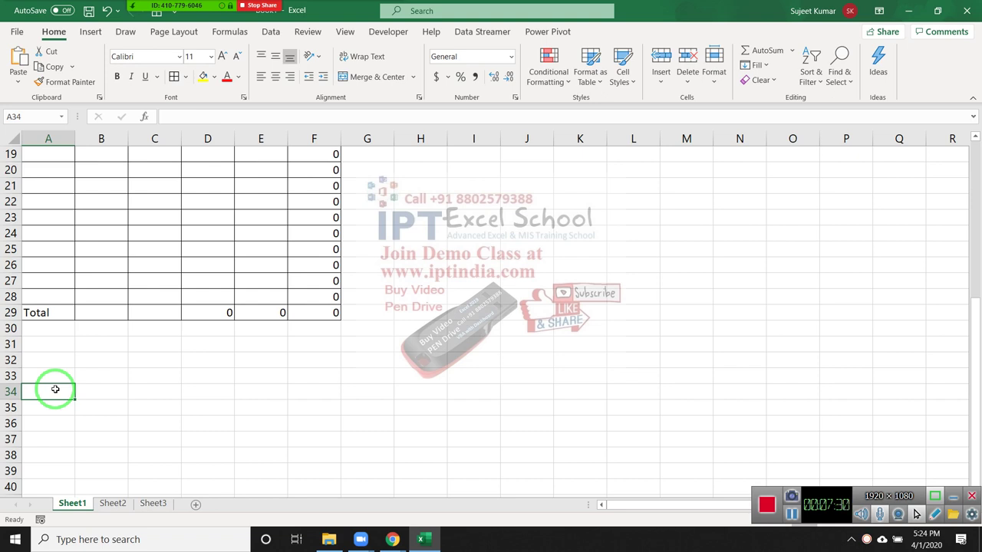
type("Auth")
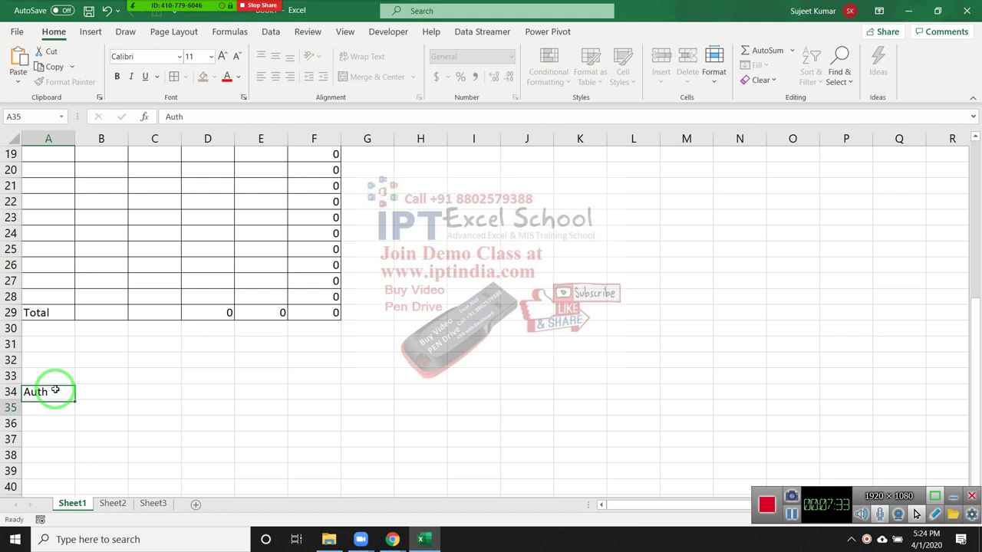
left_click_drag(55, 391, 101, 391)
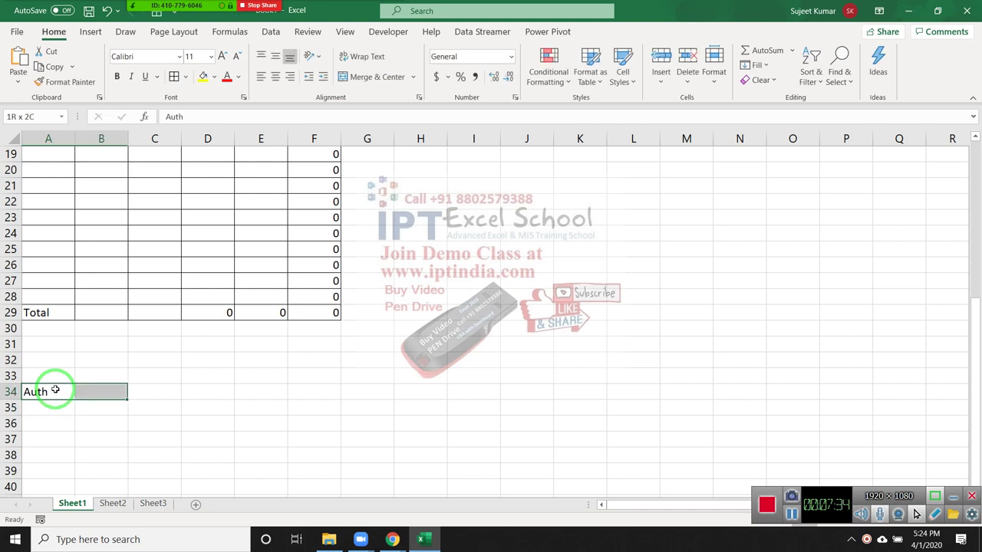
left_click(184, 79)
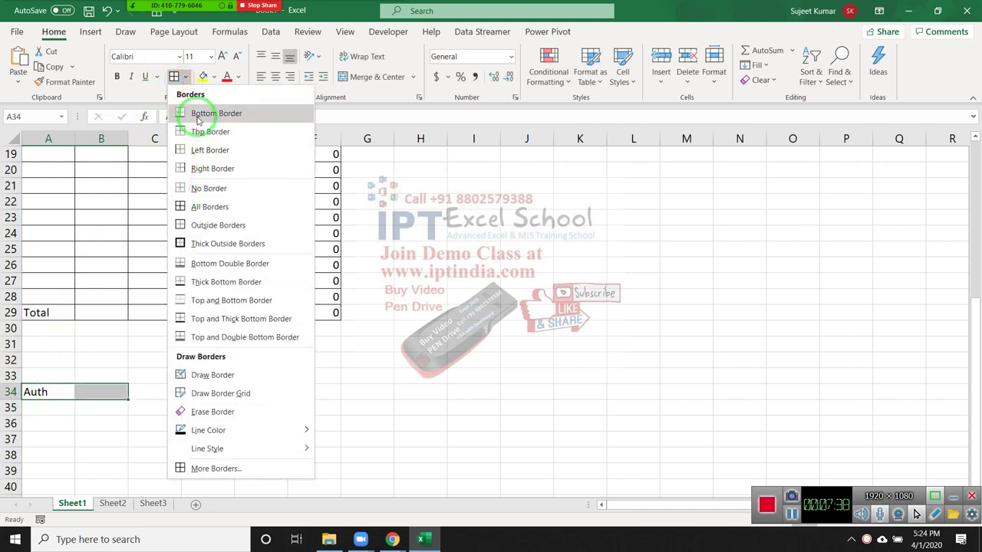
left_click(197, 115)
Step: Enter the 'Checked By' label in E34
left_click(274, 394)
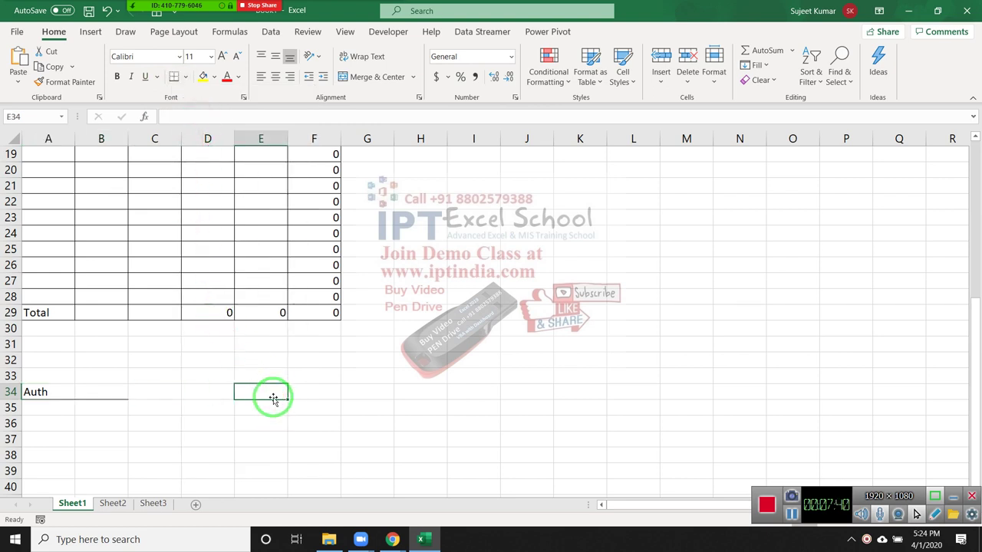
type("Checked By")
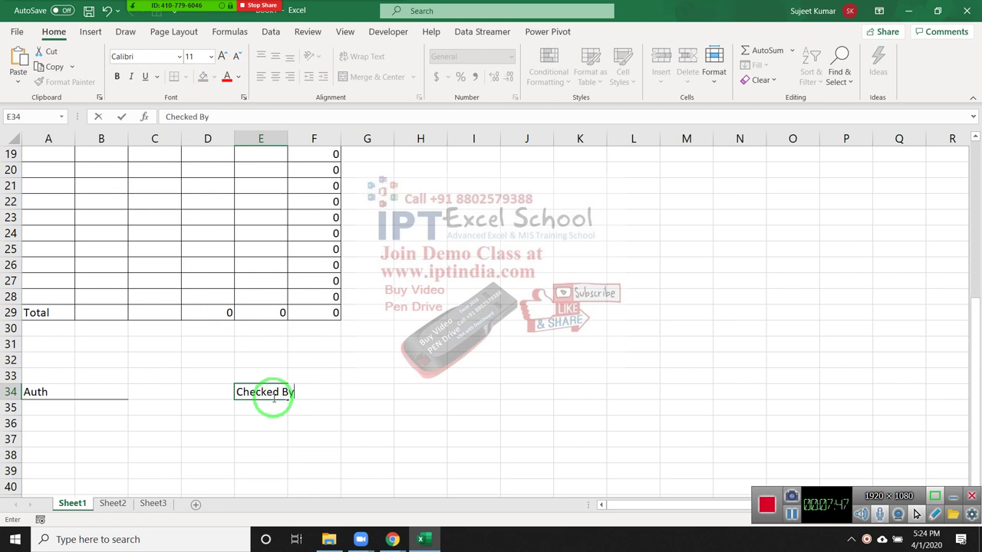
key("Return")
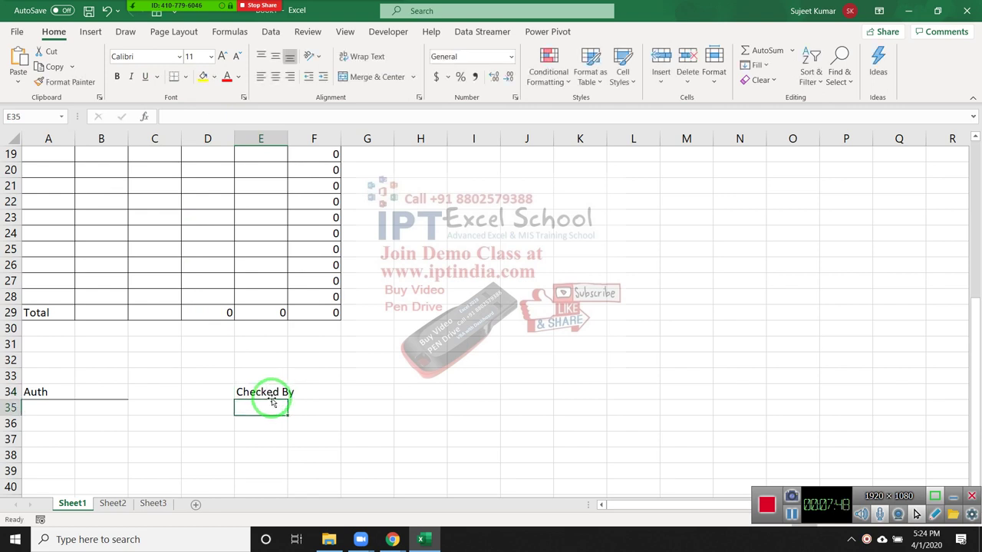
Step: Add a bottom border under E34:F34 as the signature line
left_click(269, 394)
left_click_drag(277, 393, 311, 394)
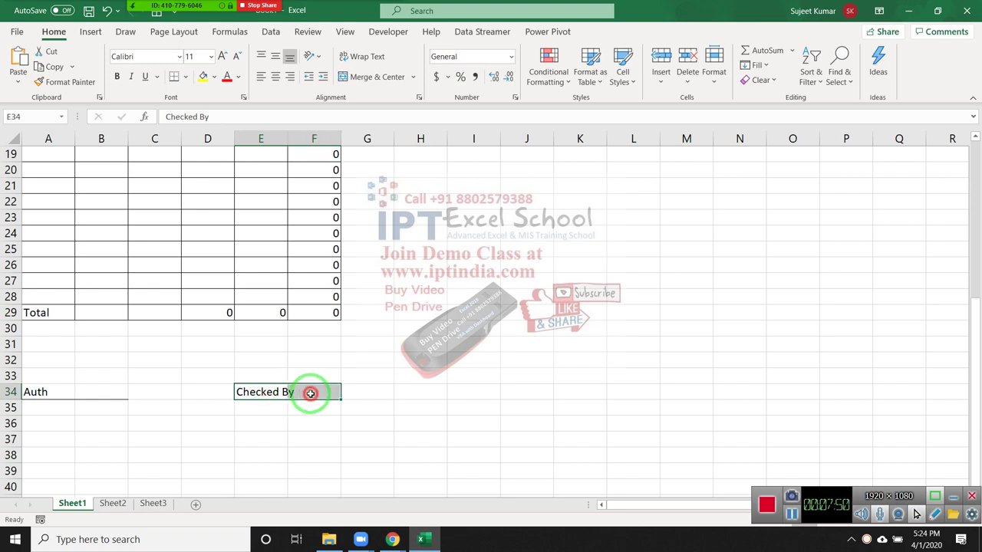
left_click(169, 78)
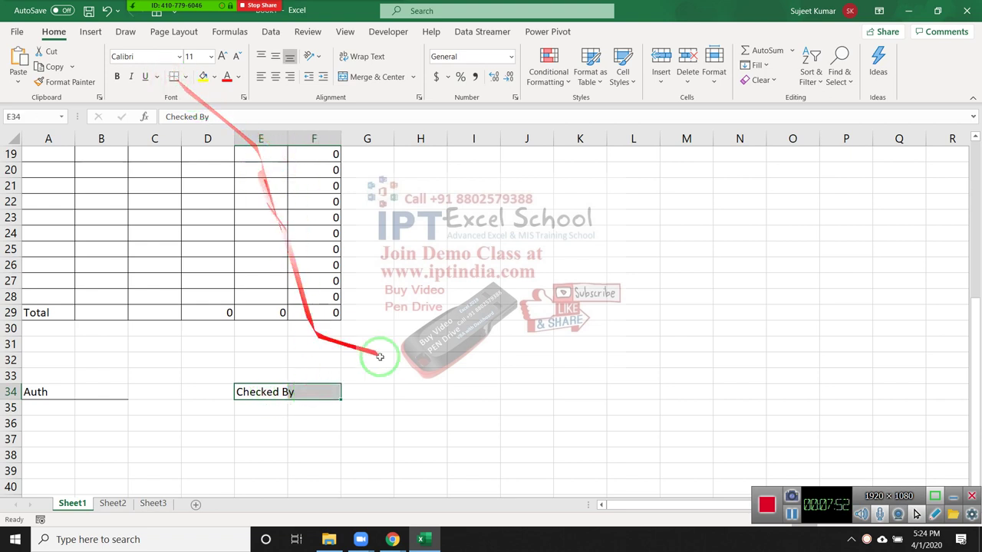
left_click(414, 360)
left_click(283, 397)
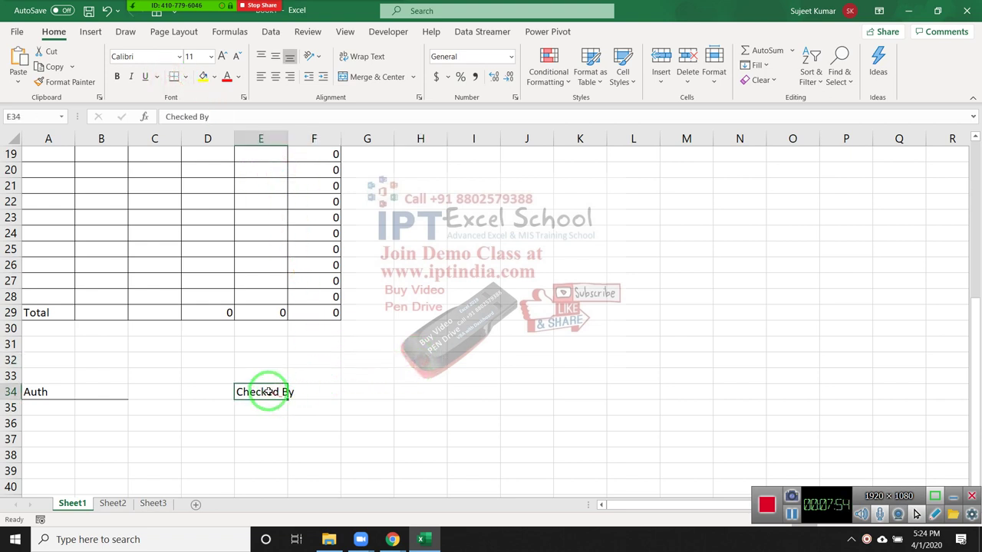
left_click_drag(268, 392, 313, 393)
left_click(175, 75)
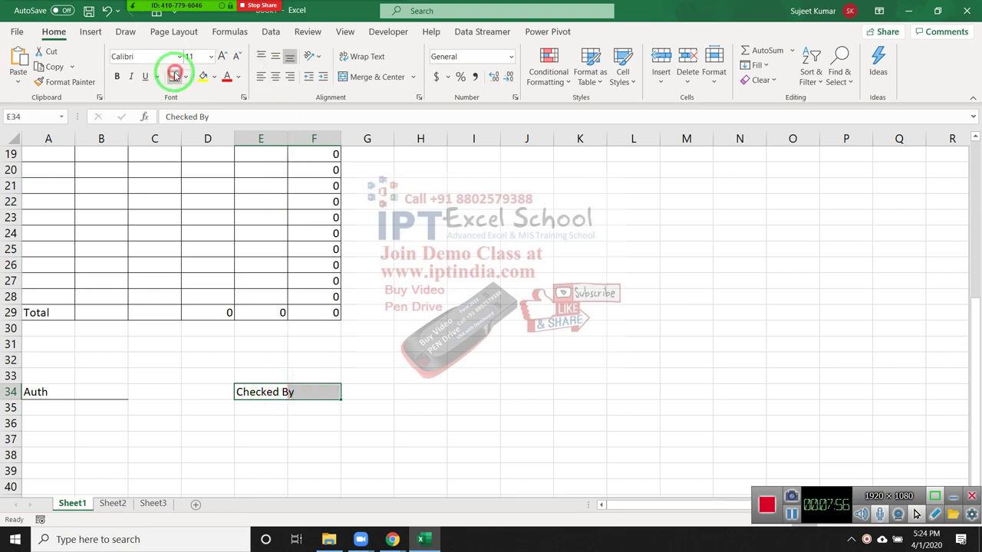
left_click(418, 249)
scroll(418, 247, "up", 5)
scroll(418, 247, "up", 1)
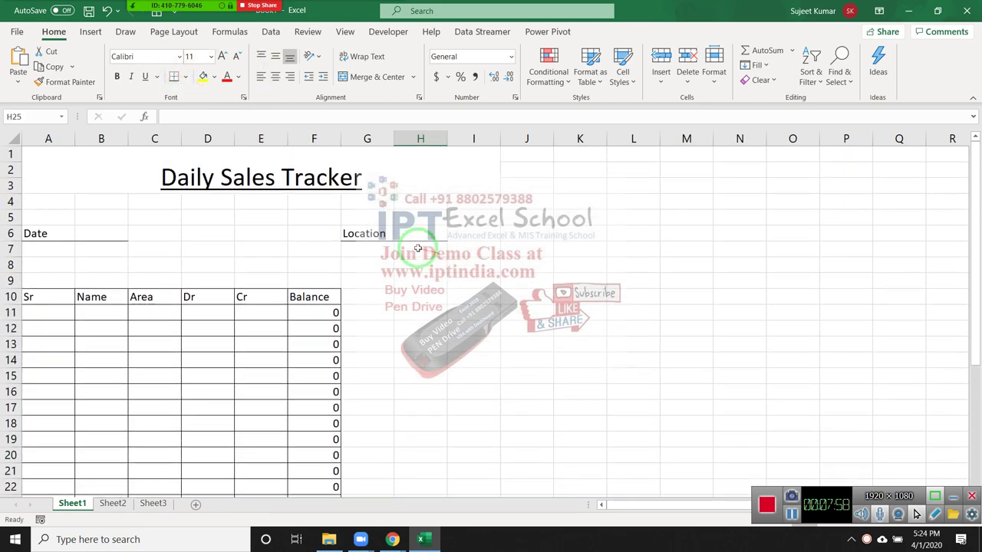
scroll(483, 288, "down", 3)
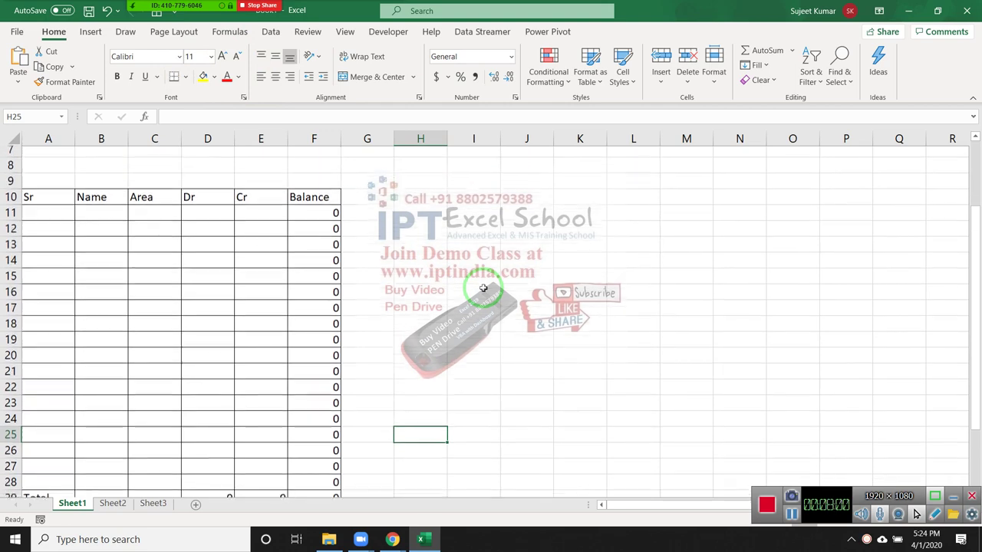
scroll(483, 287, "up", 3)
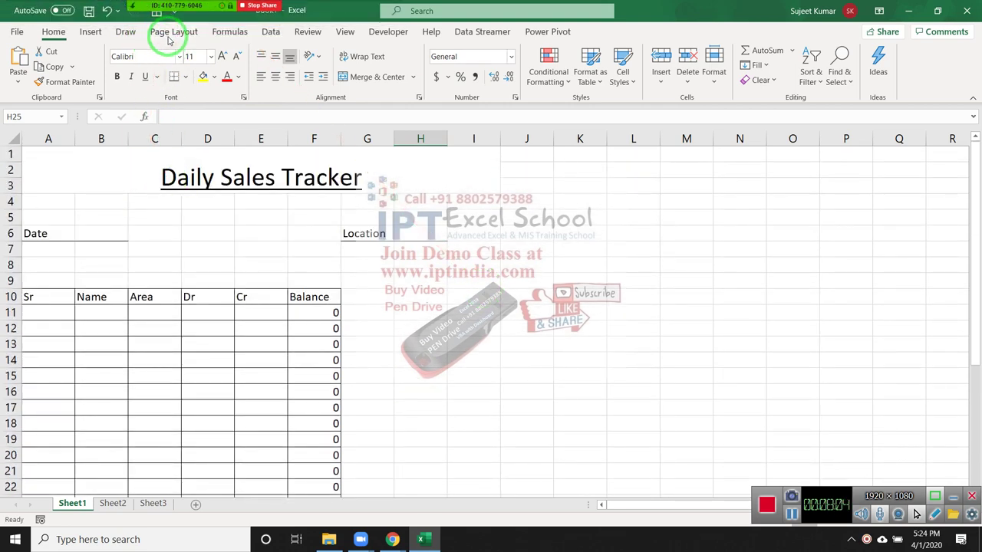
Step: Turn off gridline view on the sheet, then ask a meeting participant to unmute
left_click(170, 36)
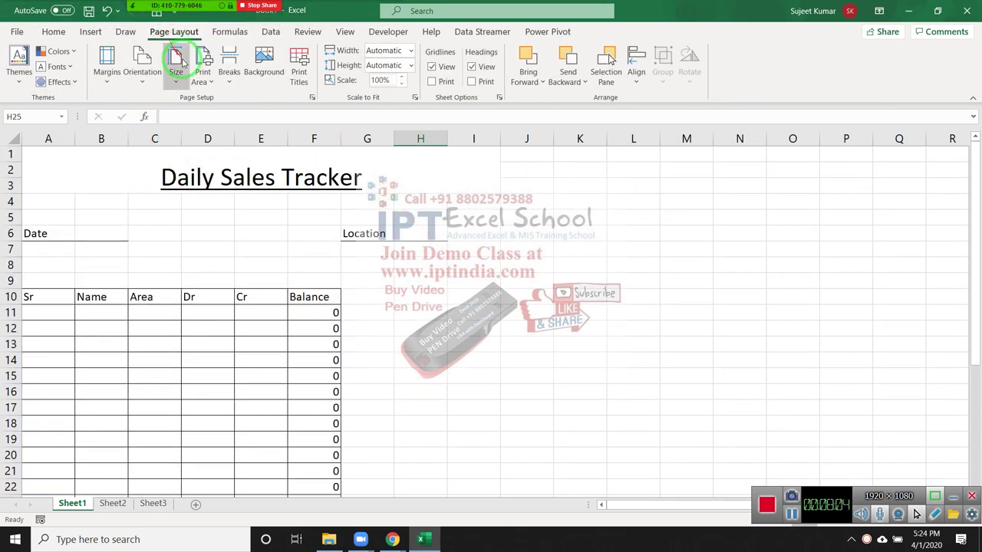
left_click(431, 67)
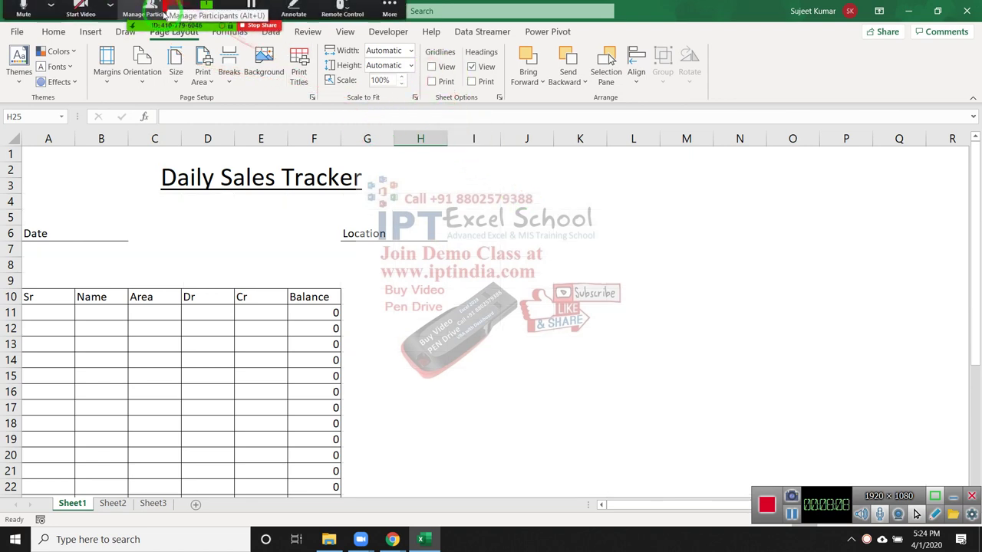
left_click(160, 14)
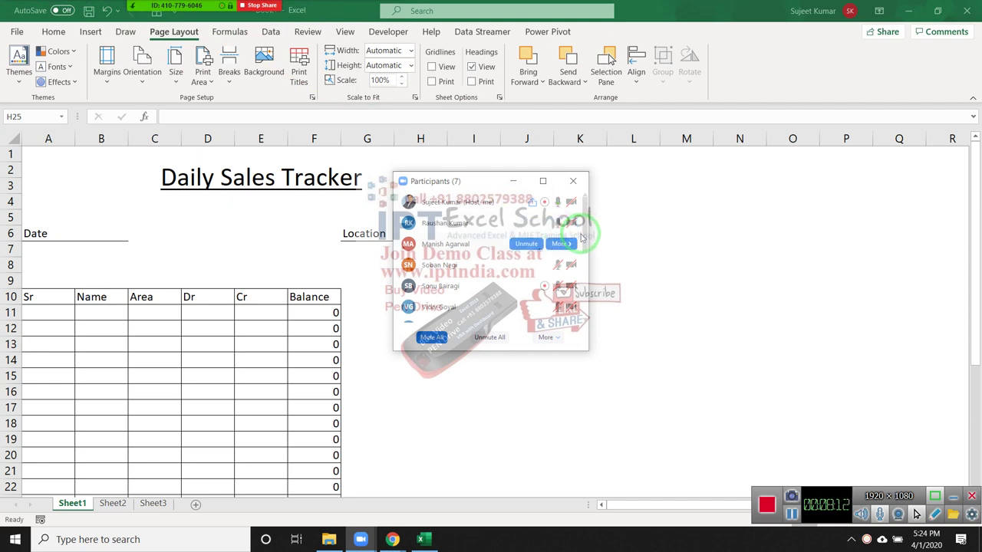
left_click(585, 271)
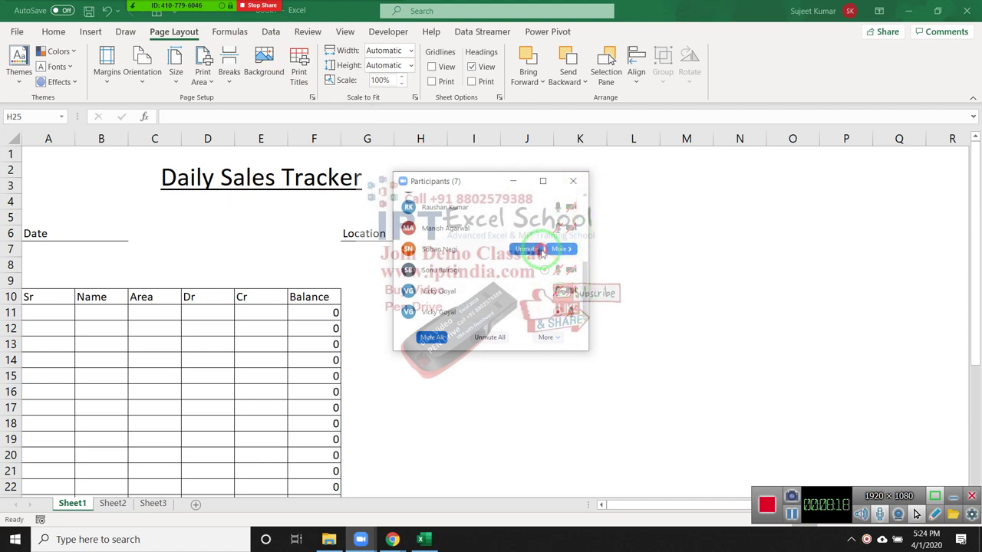
left_click(529, 249)
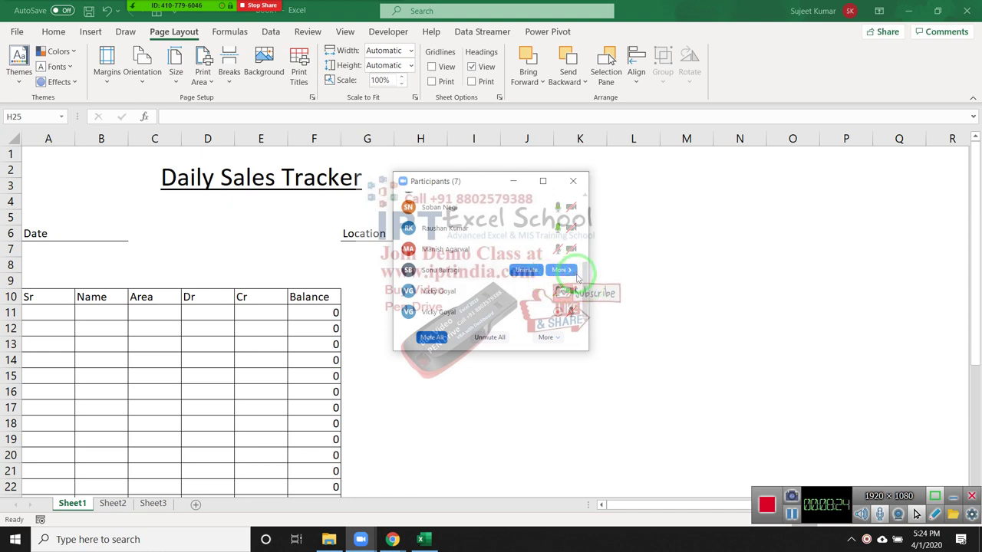
left_click(573, 181)
scroll(405, 303, "down", 4)
scroll(407, 307, "down", 1)
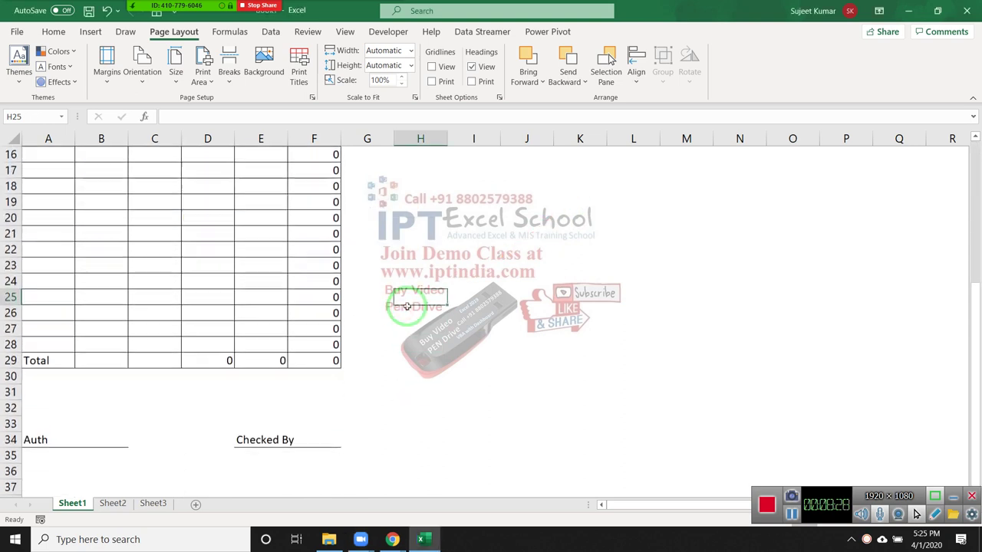
scroll(407, 307, "up", 5)
scroll(120, 180, "down", 3)
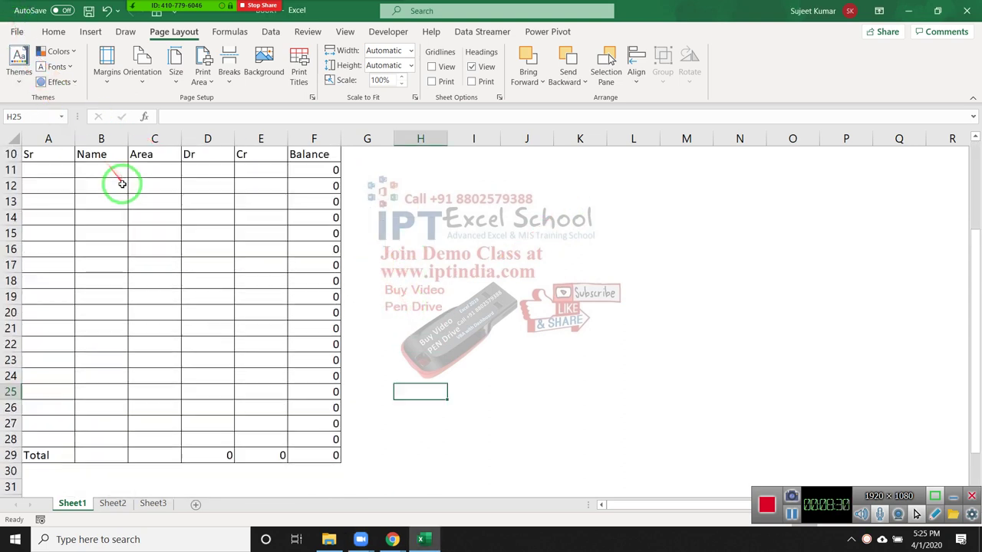
mouse_move(42, 170)
left_mouse_down()
mouse_move(268, 412)
mouse_move(266, 426)
left_mouse_up()
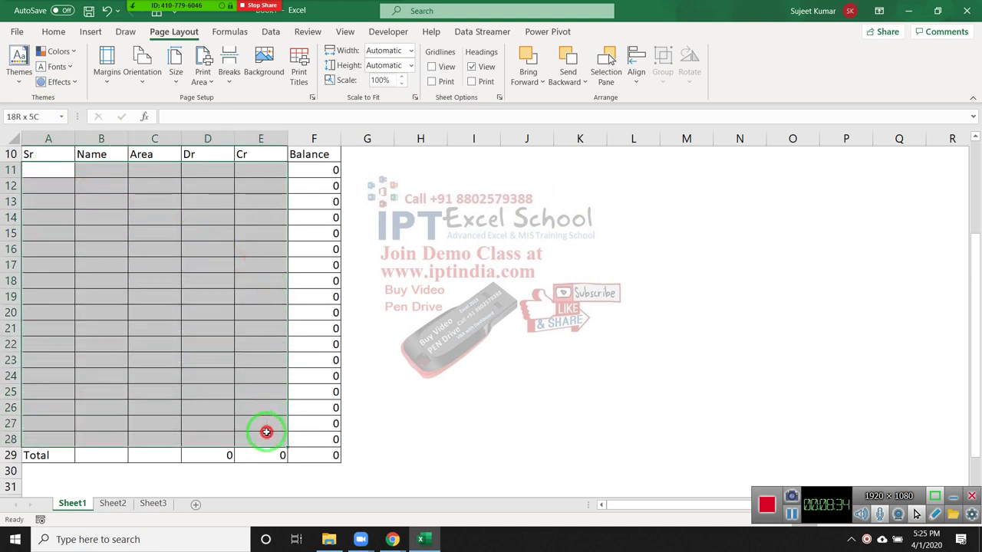
scroll(253, 359, "up", 3)
scroll(251, 341, "down", 3)
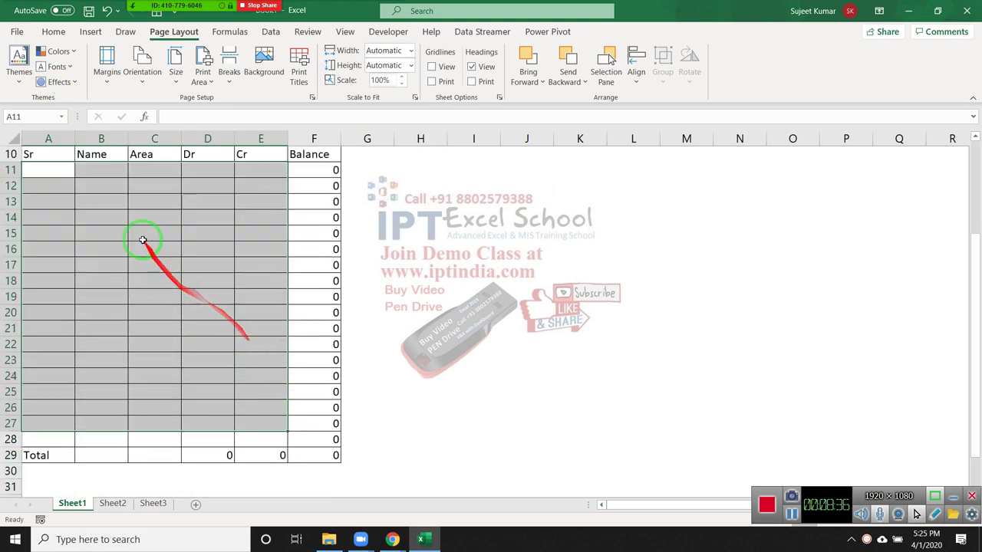
mouse_move(54, 173)
left_mouse_down()
mouse_move(266, 347)
mouse_move(256, 437)
left_mouse_up()
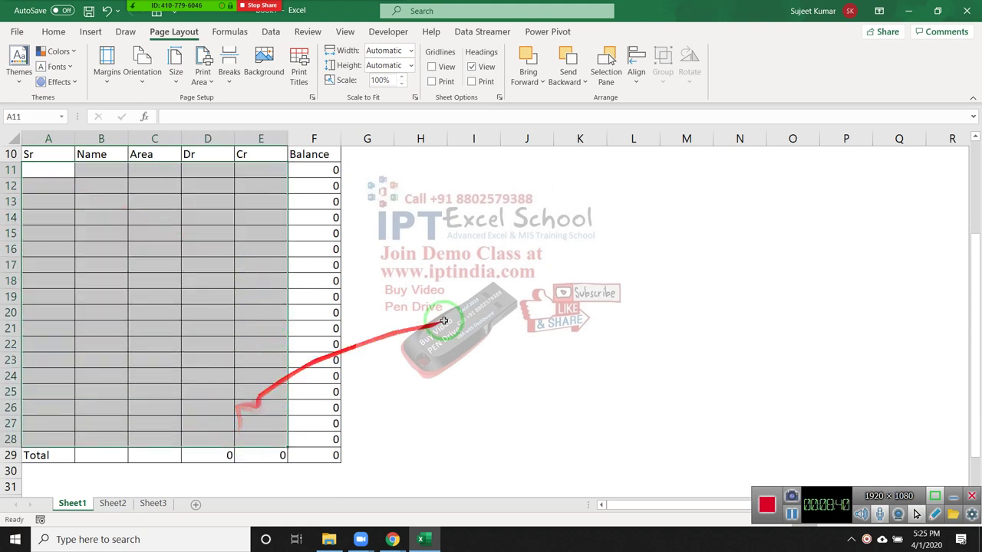
left_click(471, 306)
scroll(471, 307, "up", 3)
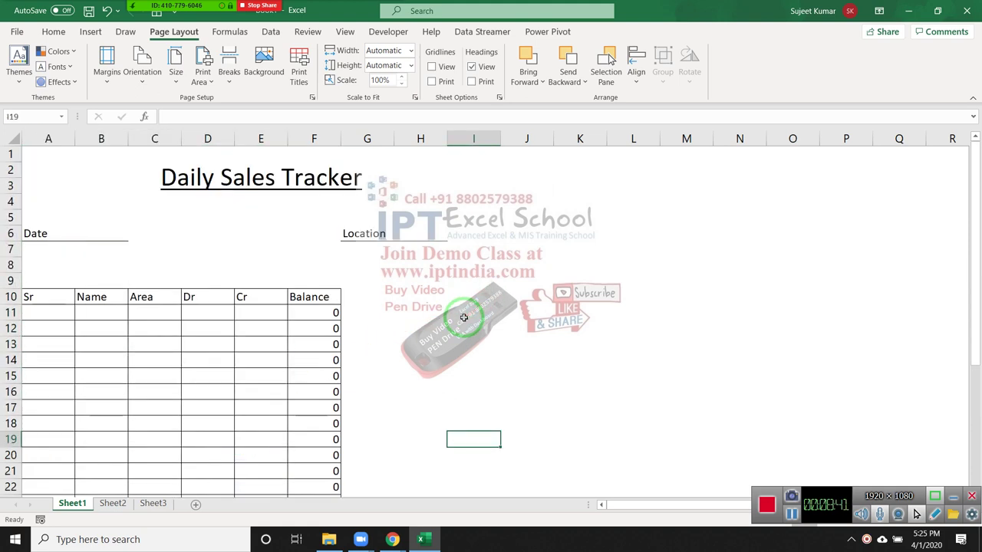
left_click(17, 35)
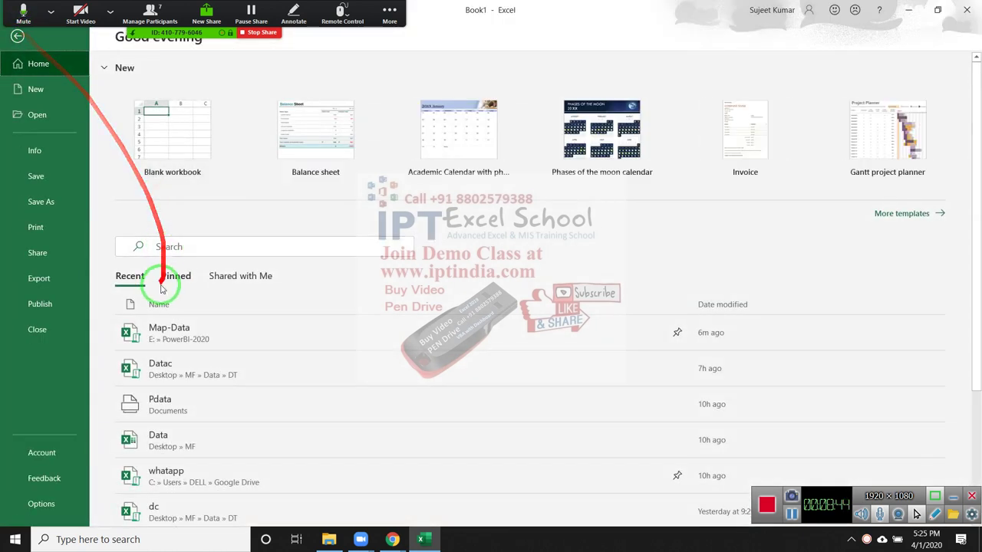
Step: In Save As, choose Excel Template type and the Desktop folder, ready to name it Cash
left_click(57, 177)
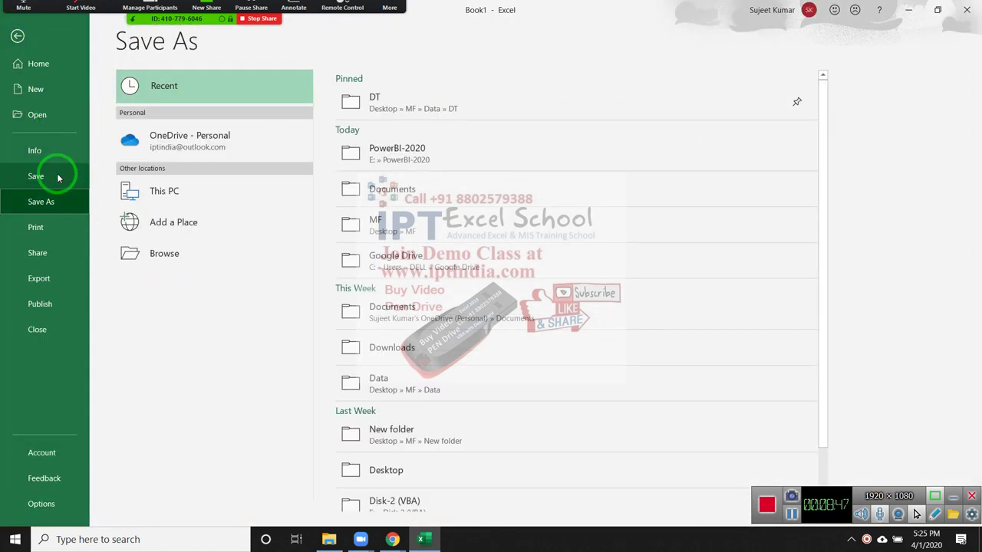
left_click(219, 253)
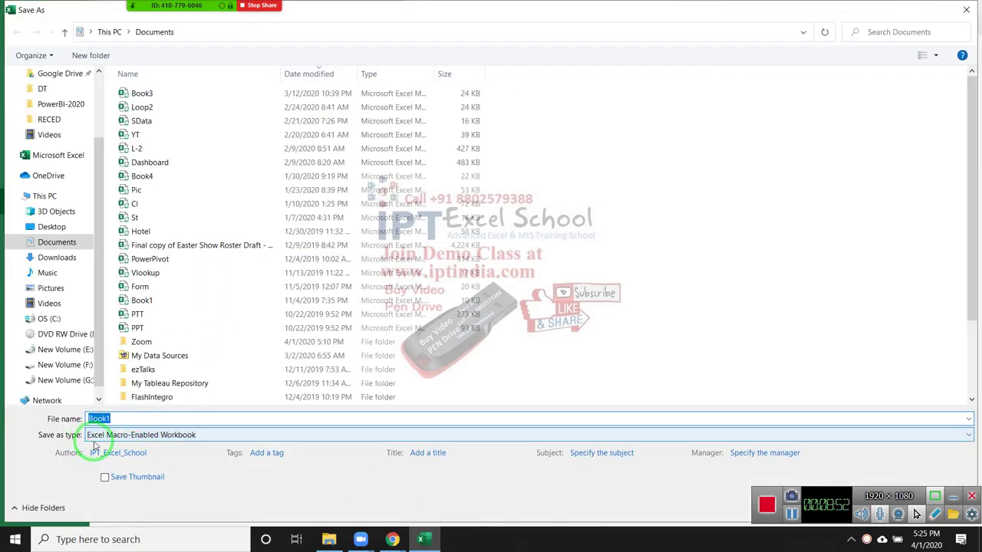
left_click(145, 435)
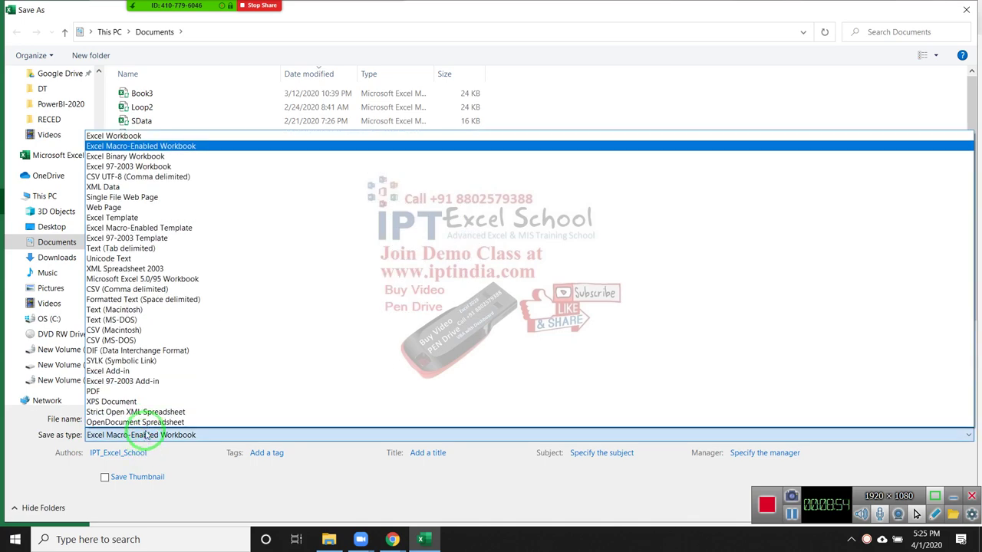
left_click(129, 217)
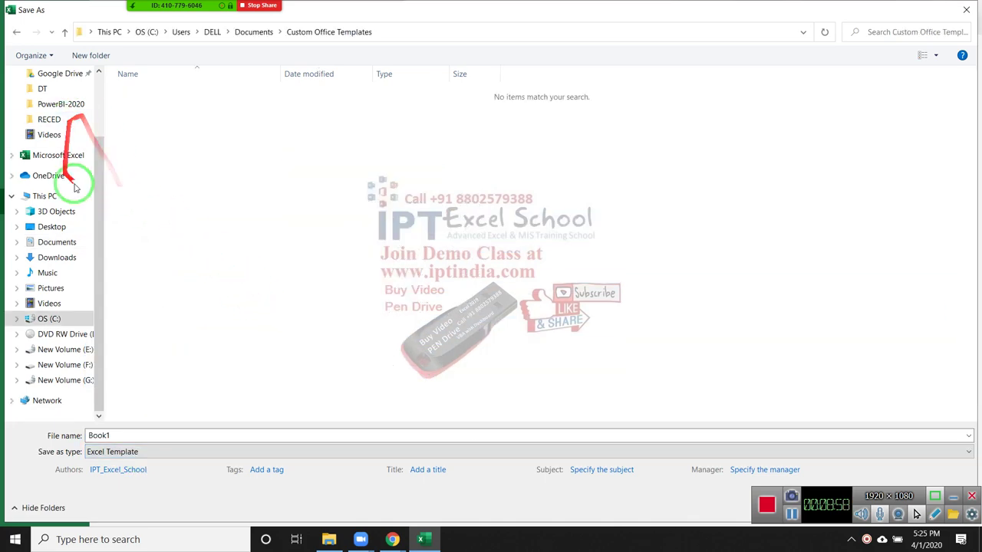
left_click_drag(100, 138, 91, 97)
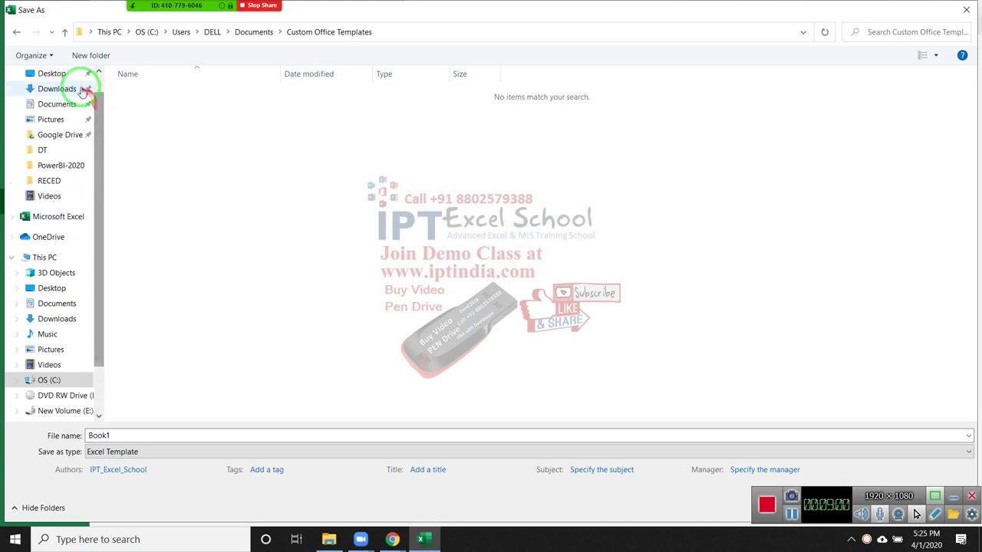
left_click(54, 73)
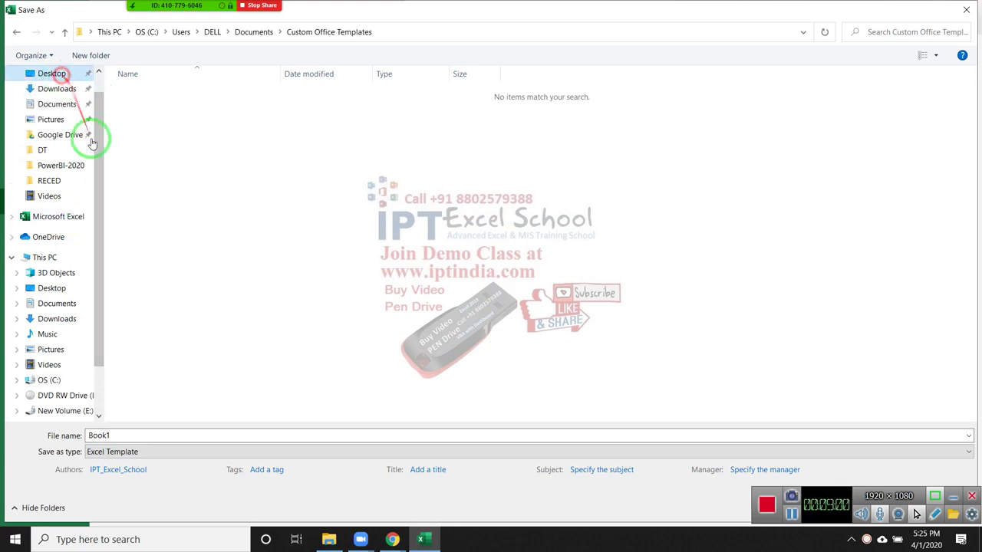
double_click(192, 439)
type("Cash")
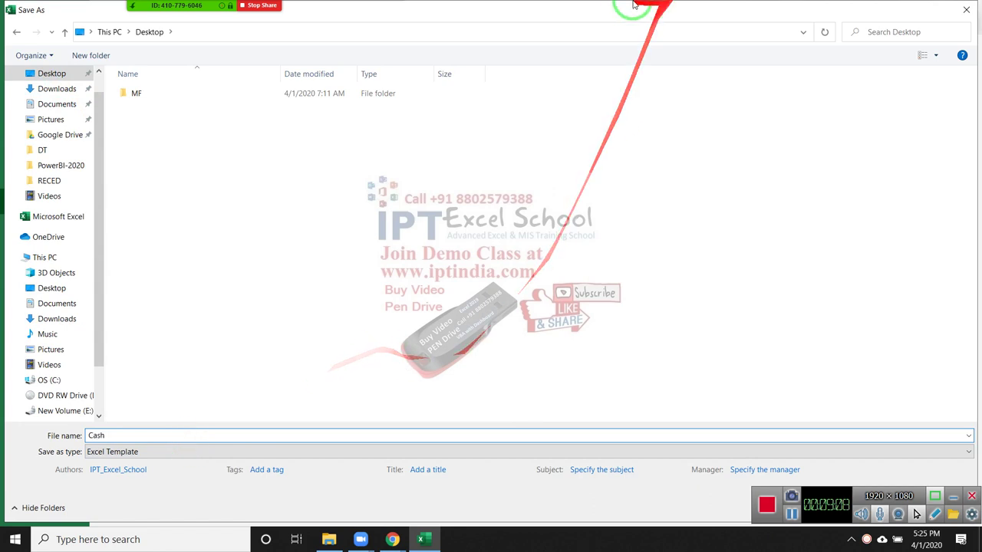
Step: Save the Cash template to the Desktop and mute all meeting participants
left_click(953, 497)
left_click(859, 504)
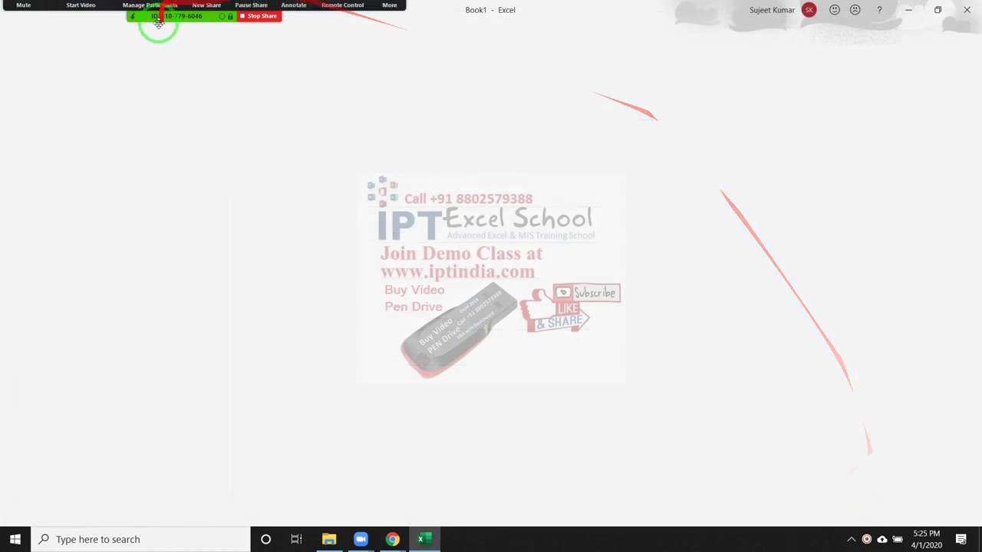
left_click(161, 26)
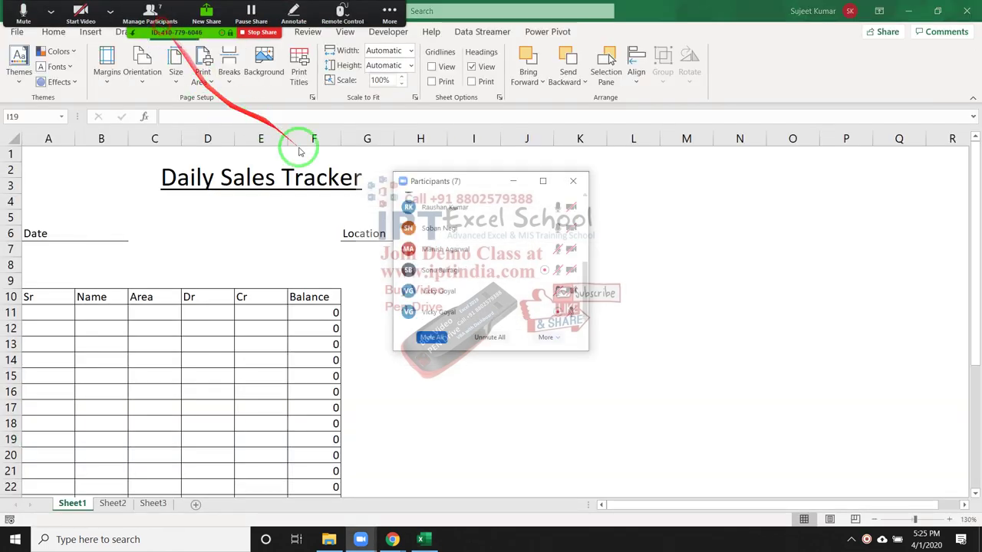
left_click(432, 337)
left_click(528, 295)
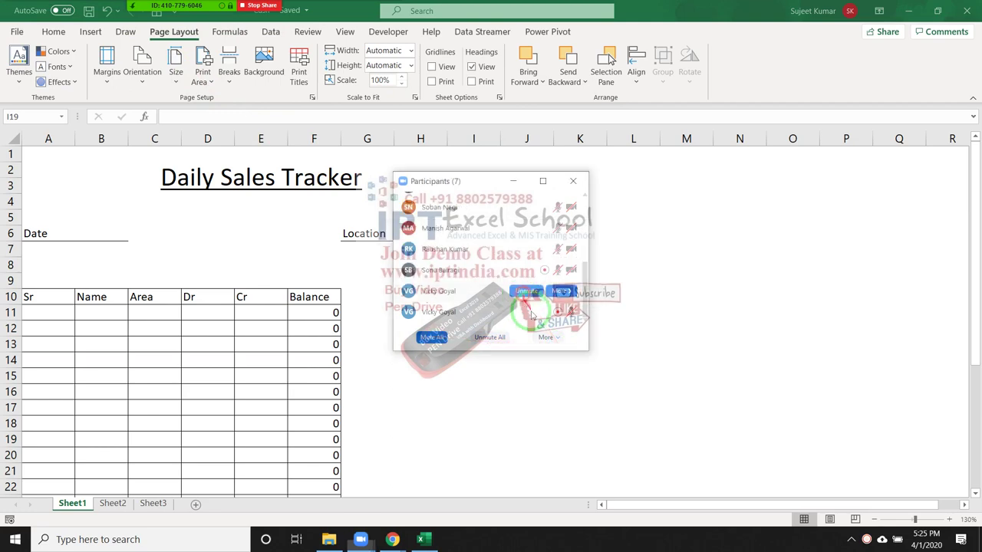
left_click(574, 181)
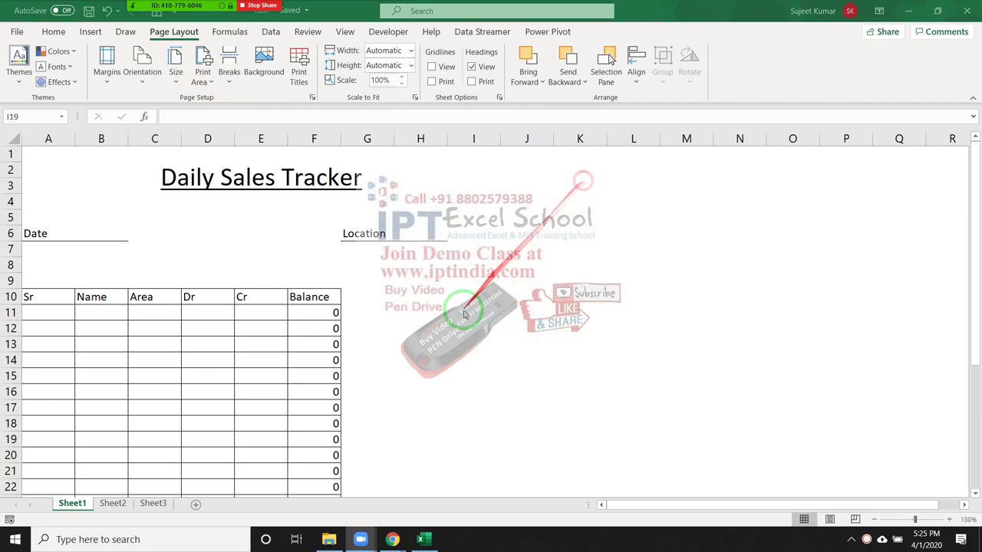
Step: Close Excel and rearrange the Cash and Mail icons on the desktop
left_click(965, 9)
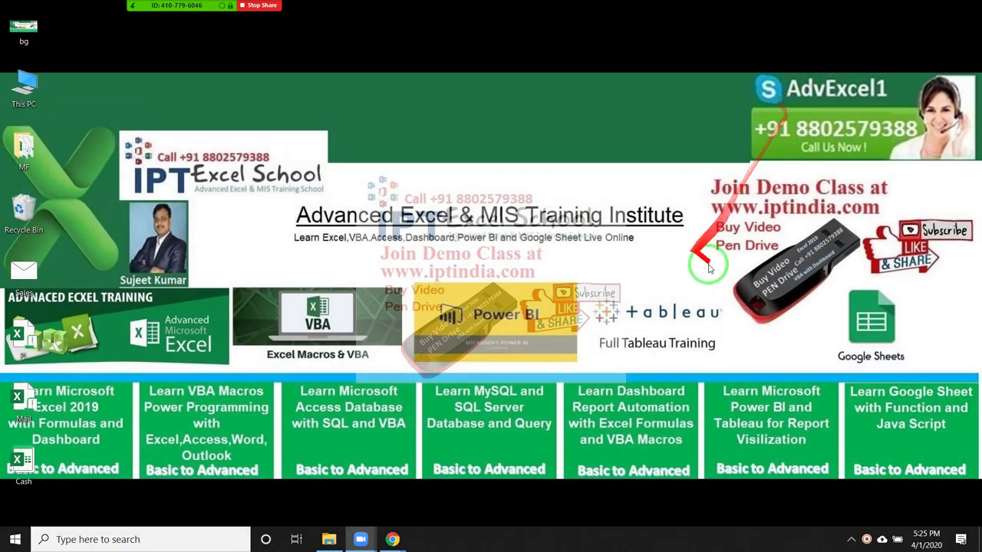
left_click_drag(23, 460, 412, 124)
left_click(34, 499)
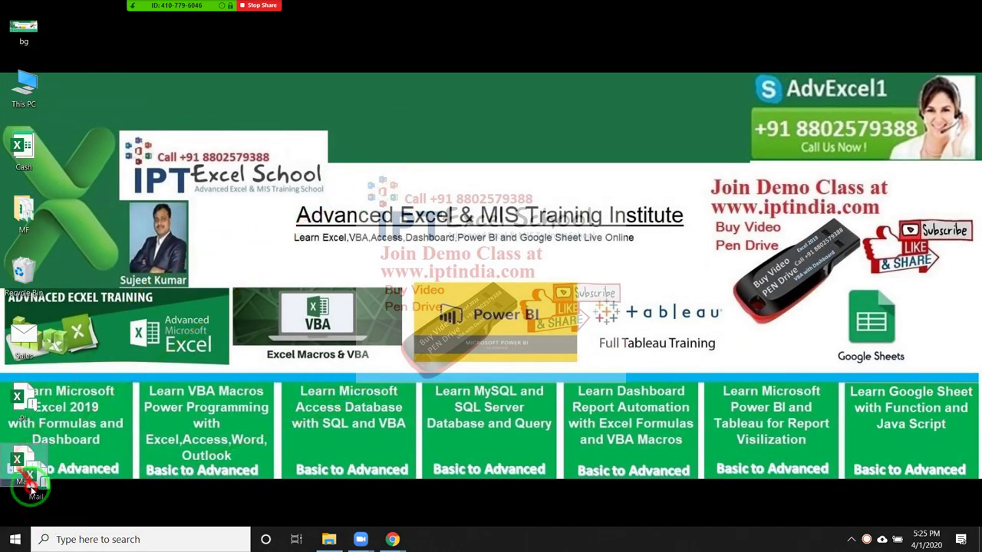
left_click_drag(23, 464, 21, 375)
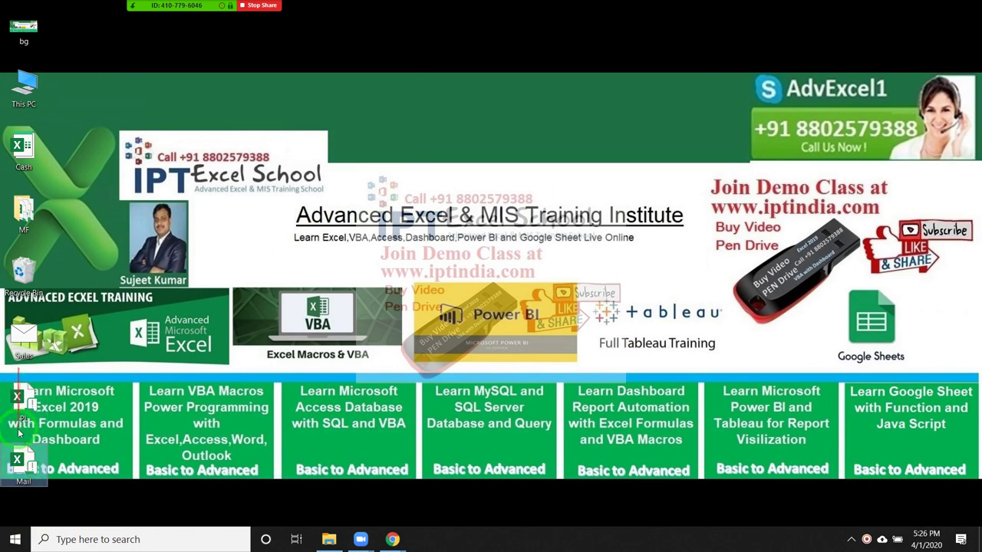
left_click(31, 169)
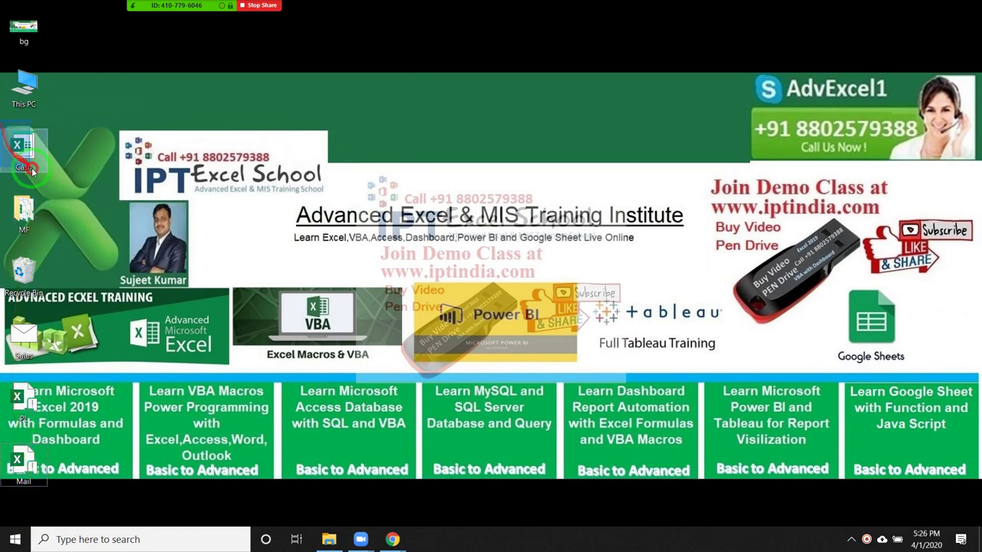
left_click(43, 184)
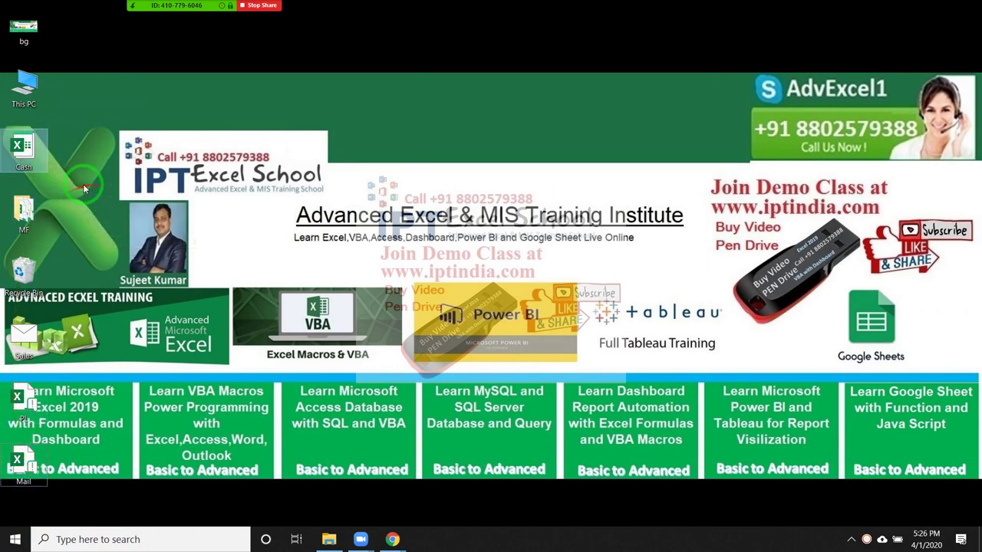
Step: Delete the spare Excel file to the Recycle Bin and move Mail into the MF folder
left_click(21, 406)
left_click_drag(25, 400, 23, 268)
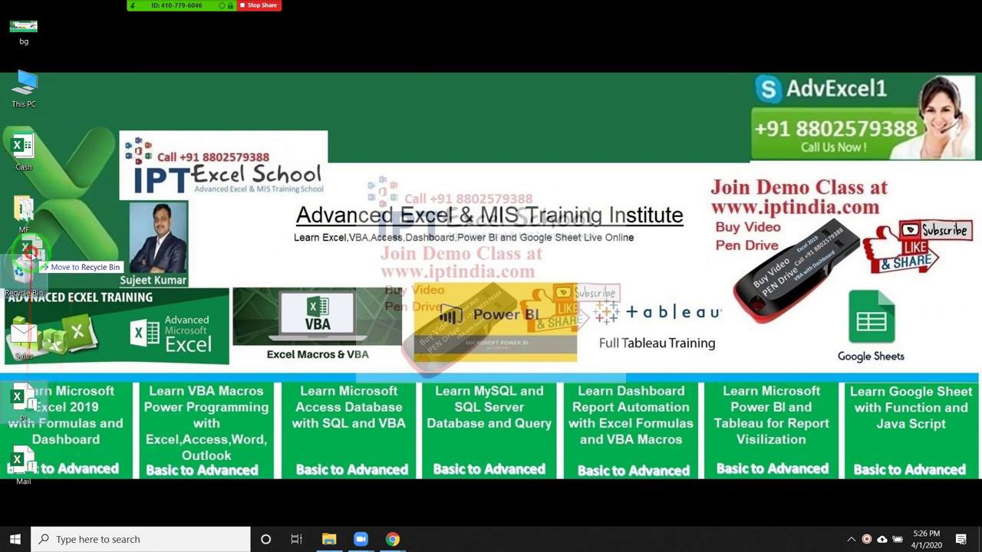
left_click(24, 474)
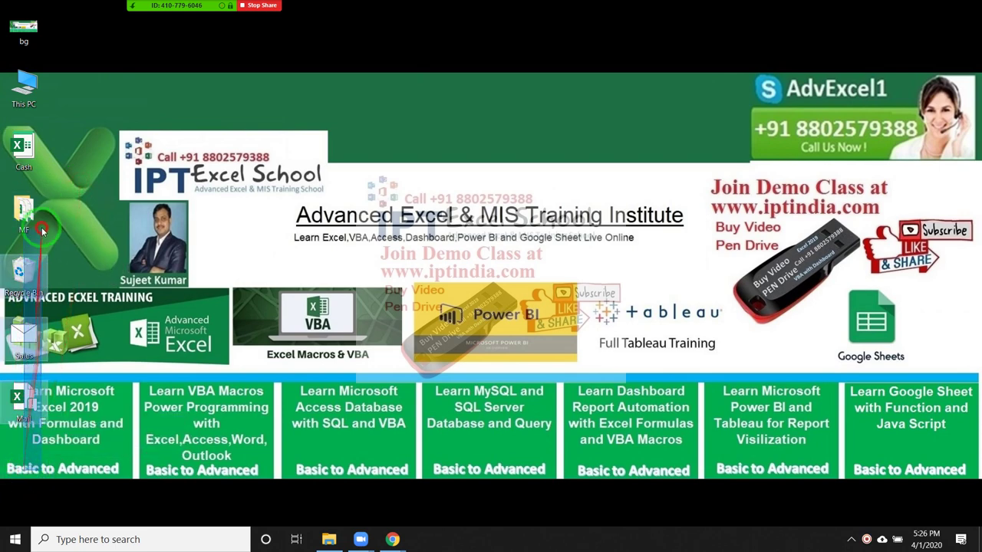
left_click(26, 403)
left_click_drag(26, 402, 23, 227)
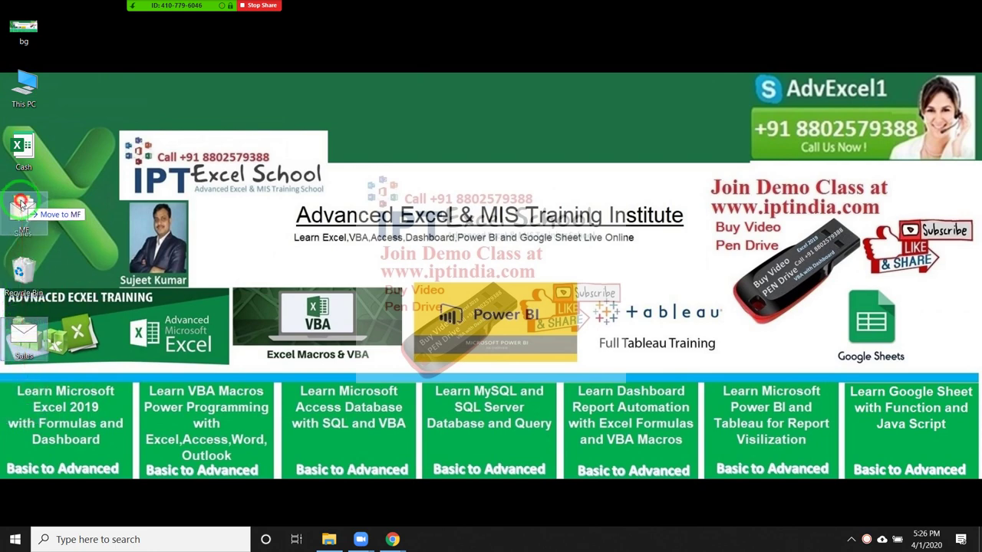
left_click(34, 314)
left_click(26, 143)
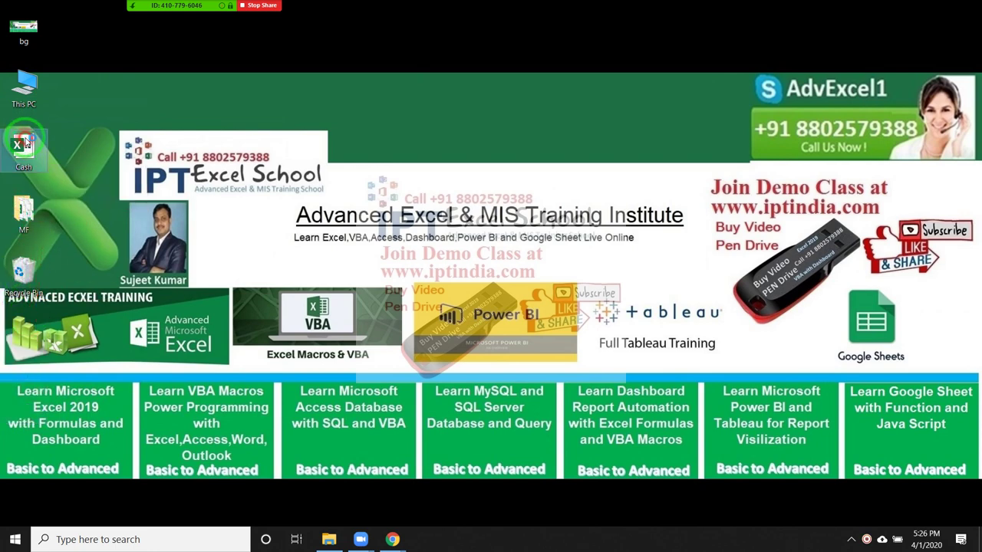
Step: Open new workbooks from the Cash template and maximize the Cash2 window
double_click(30, 150)
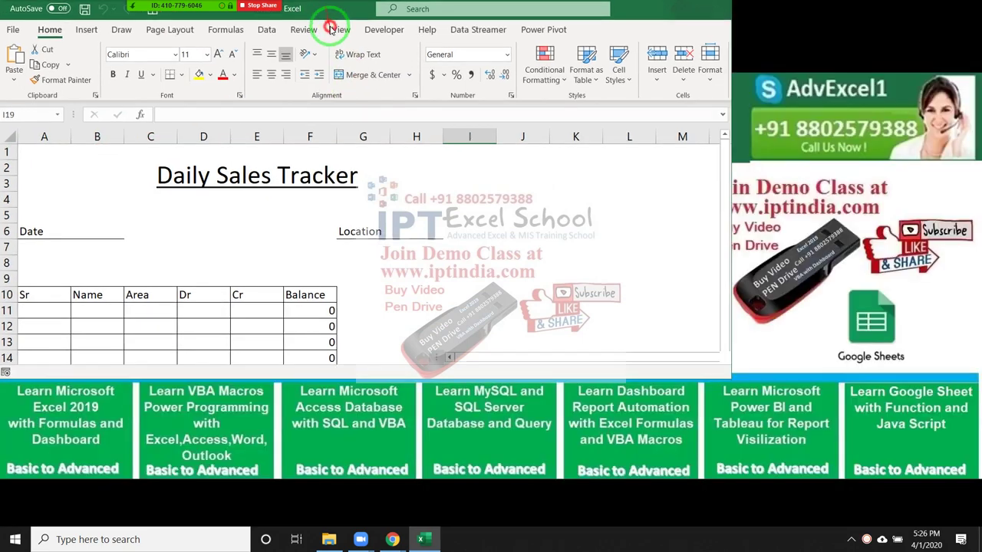
left_click_drag(330, 11, 328, 59)
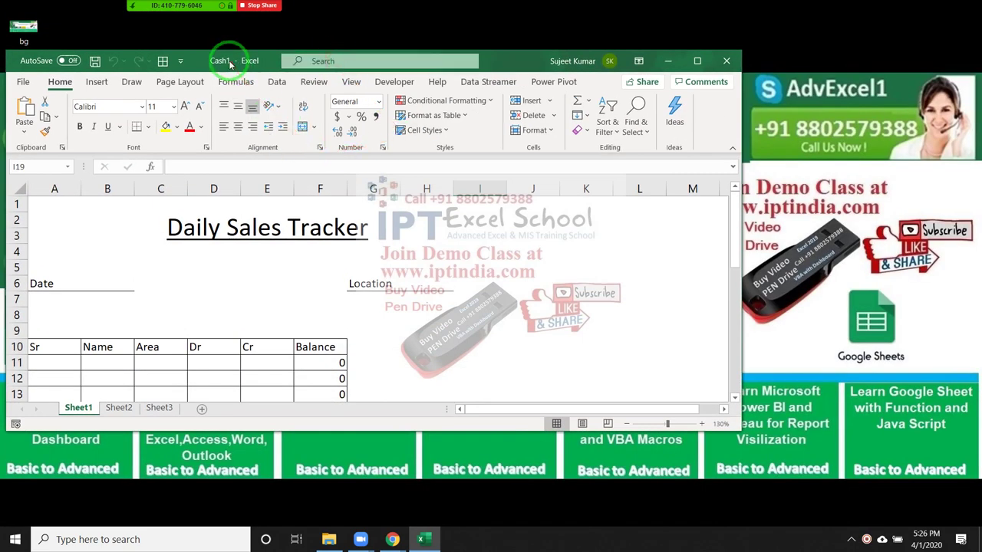
key("super+d")
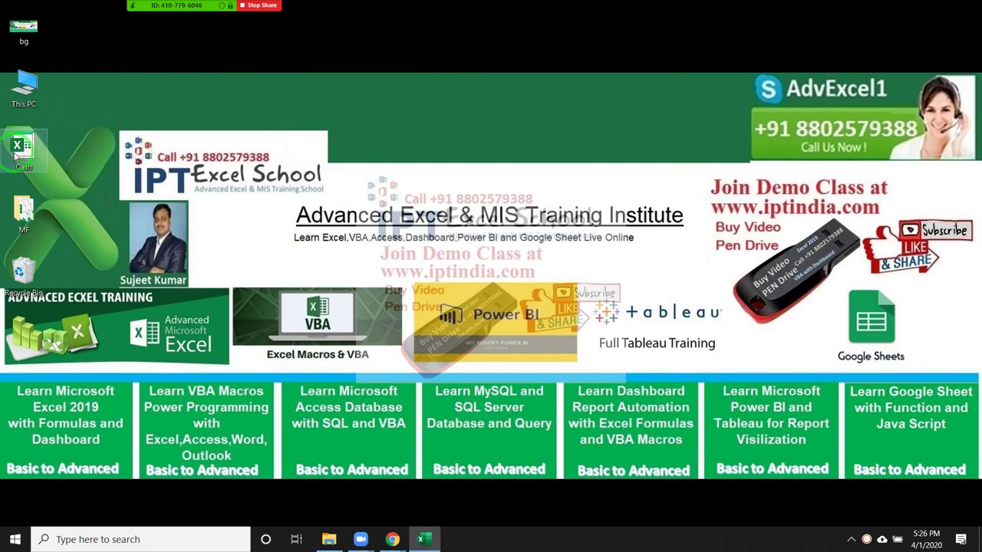
mouse_move(421, 539)
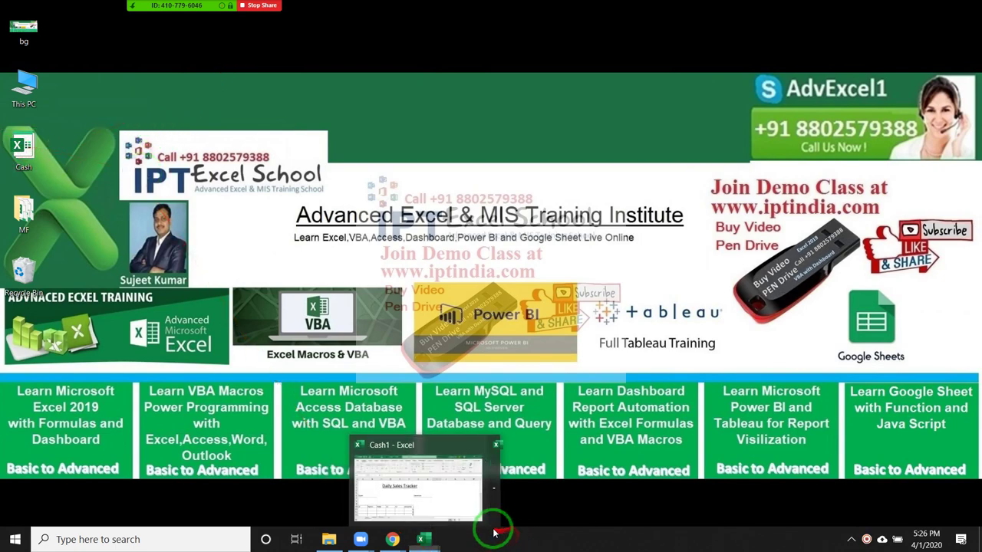
left_click(459, 493)
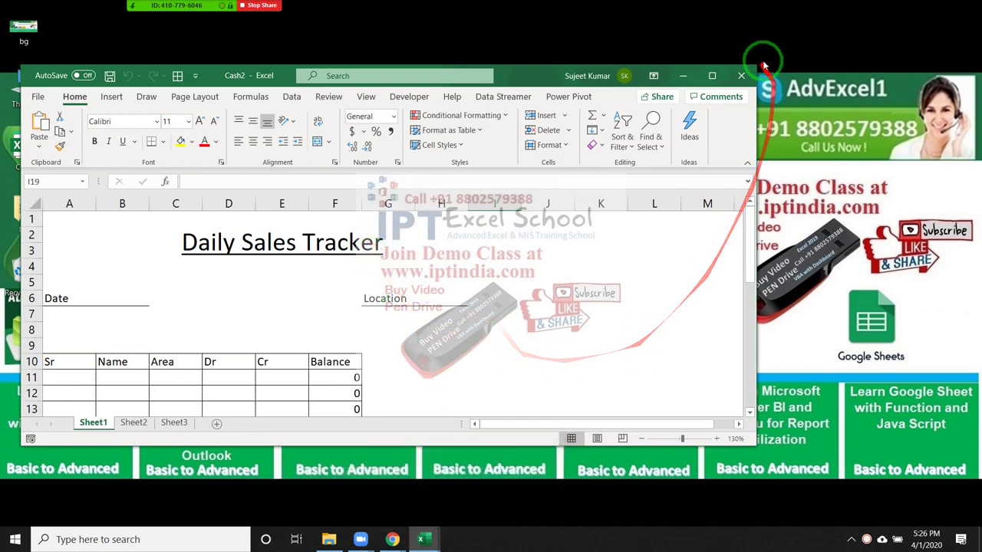
left_click(721, 76)
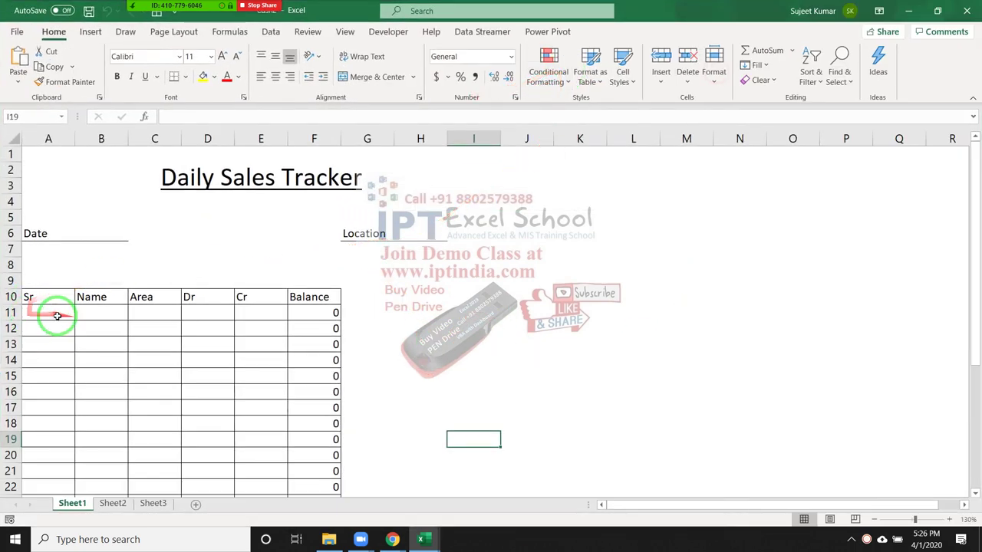
Step: Save the Cash2 workbook and close it
left_click_drag(53, 315, 193, 438)
scroll(194, 440, "down", 4)
scroll(193, 440, "up", 4)
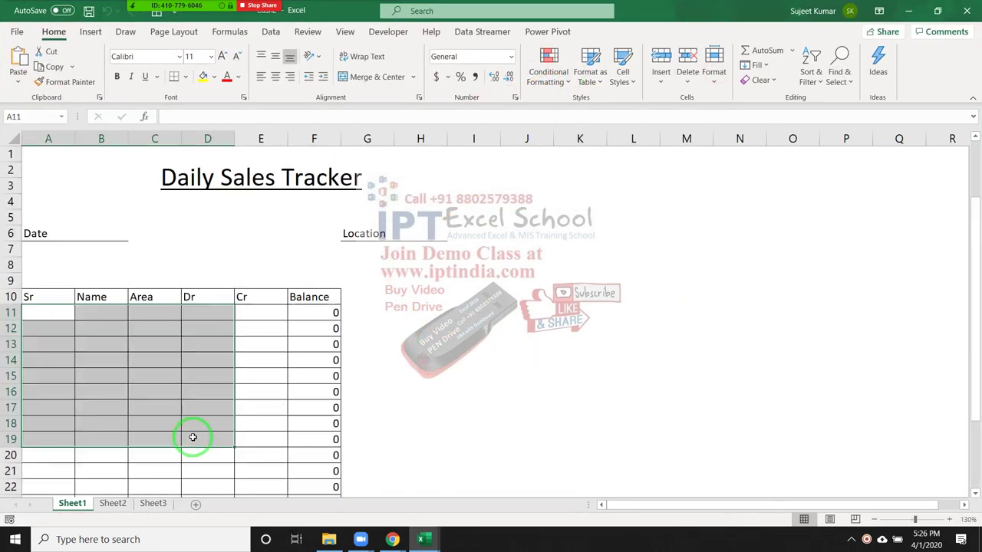
left_click(60, 315)
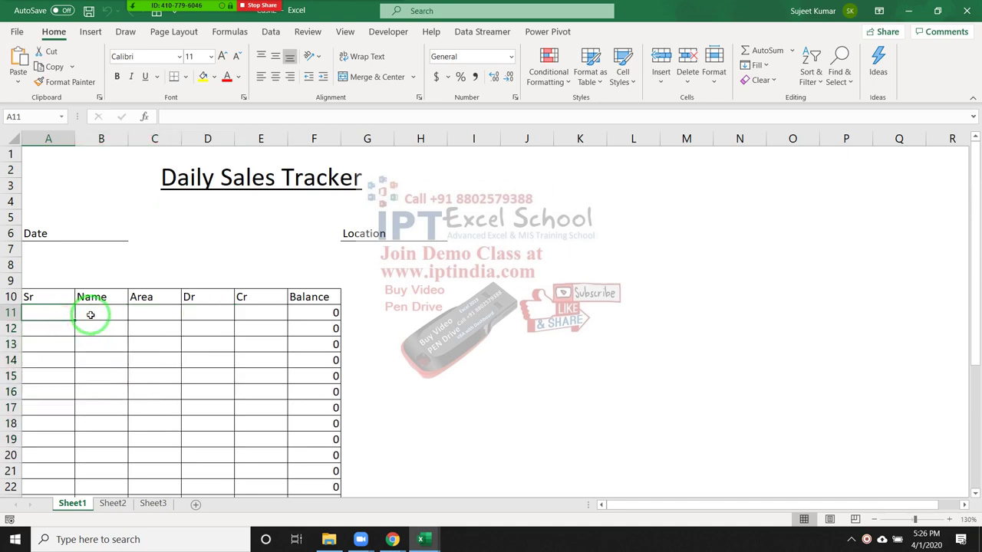
left_click(89, 10)
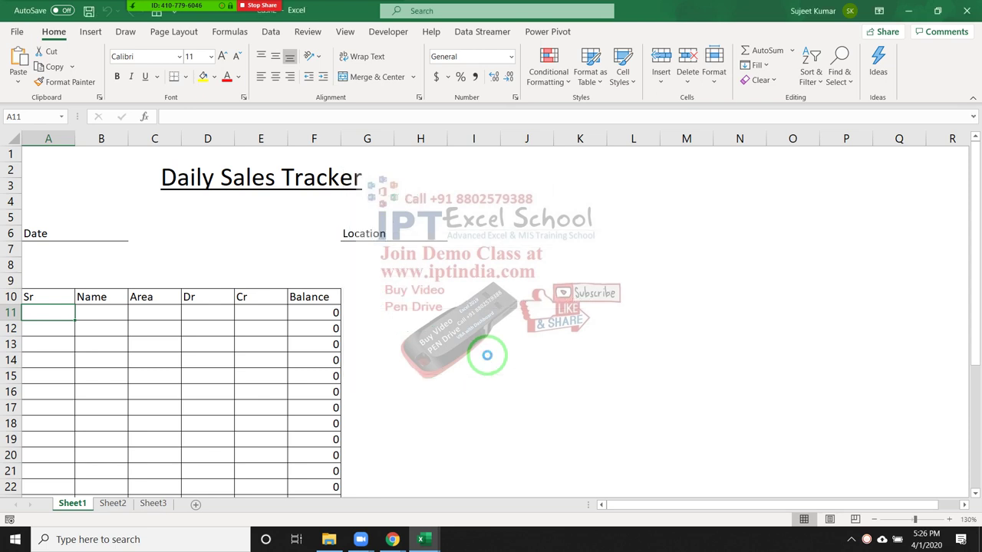
left_click(973, 6)
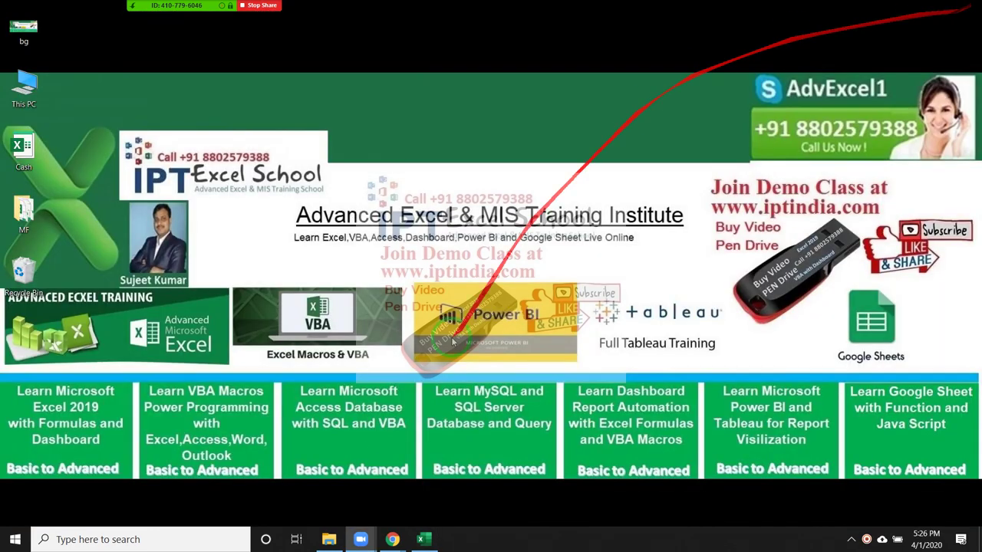
Step: Close the Cash1 workbook from the taskbar
mouse_move(424, 540)
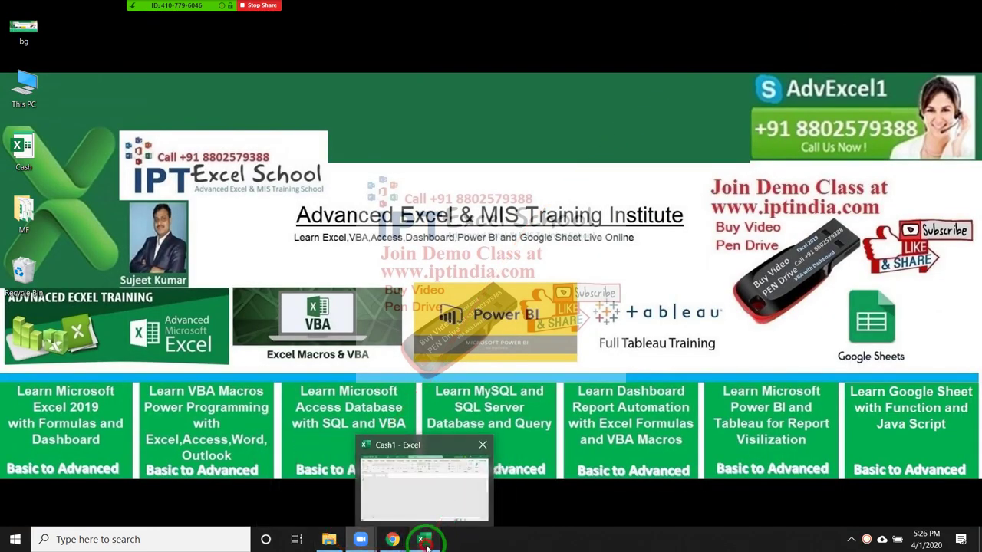
left_click(445, 513)
left_click(726, 60)
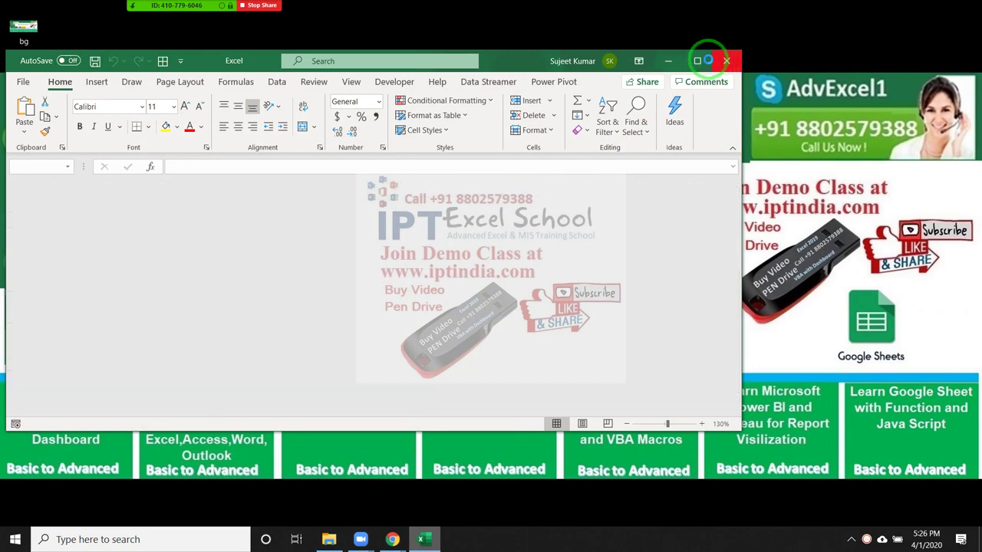
Step: Open the meeting's participant list, unmute all participants, and resize the window
left_click(107, 6)
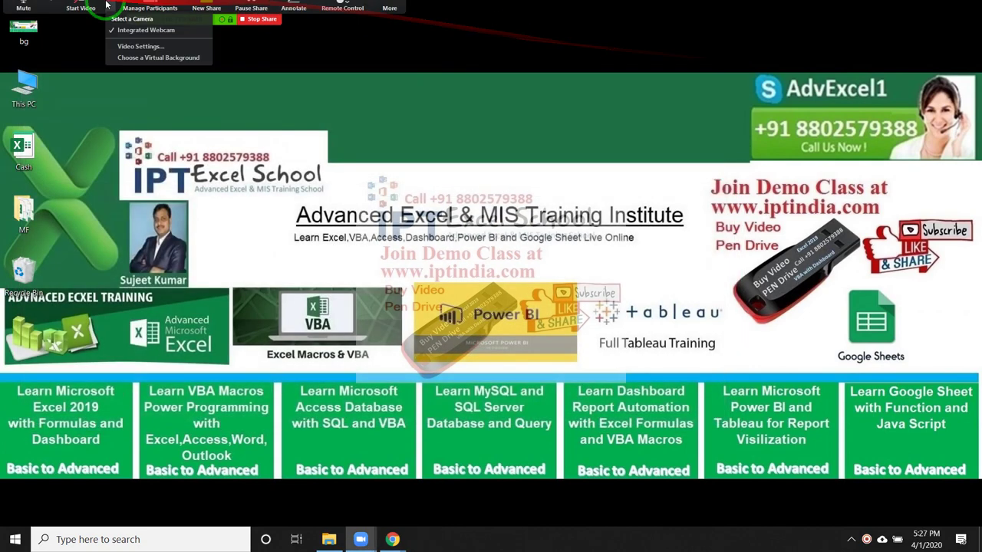
left_click(150, 6)
left_click(430, 338)
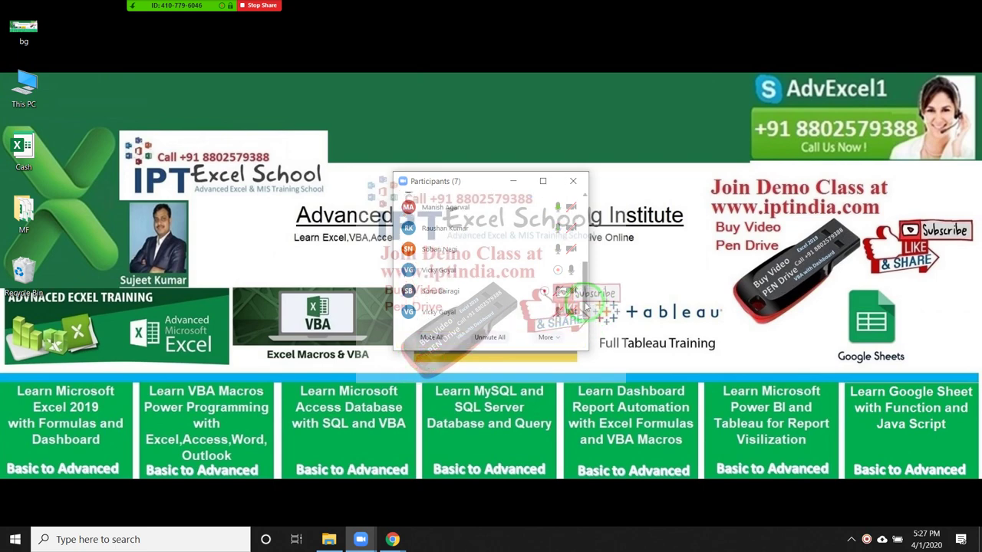
left_click_drag(586, 300, 590, 300)
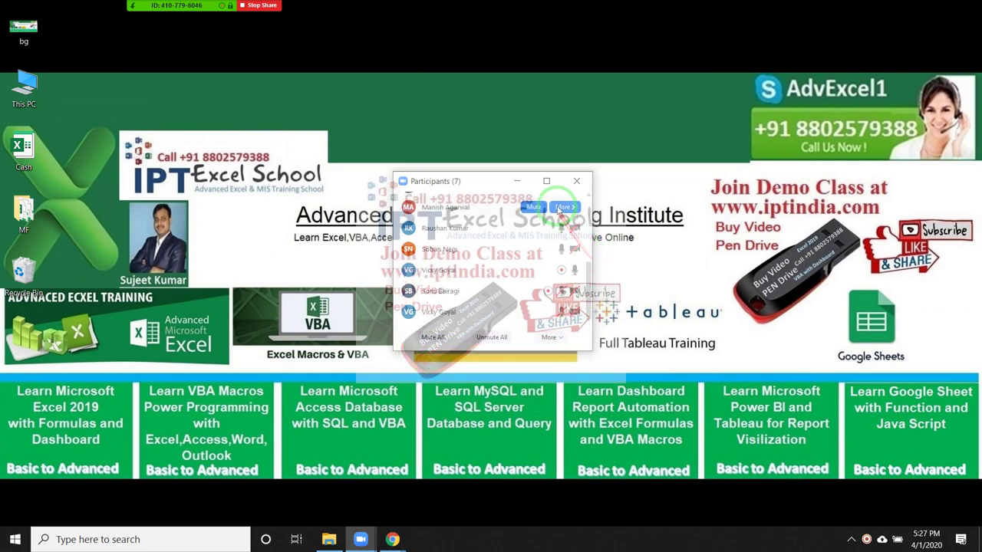
mouse_move(540, 208)
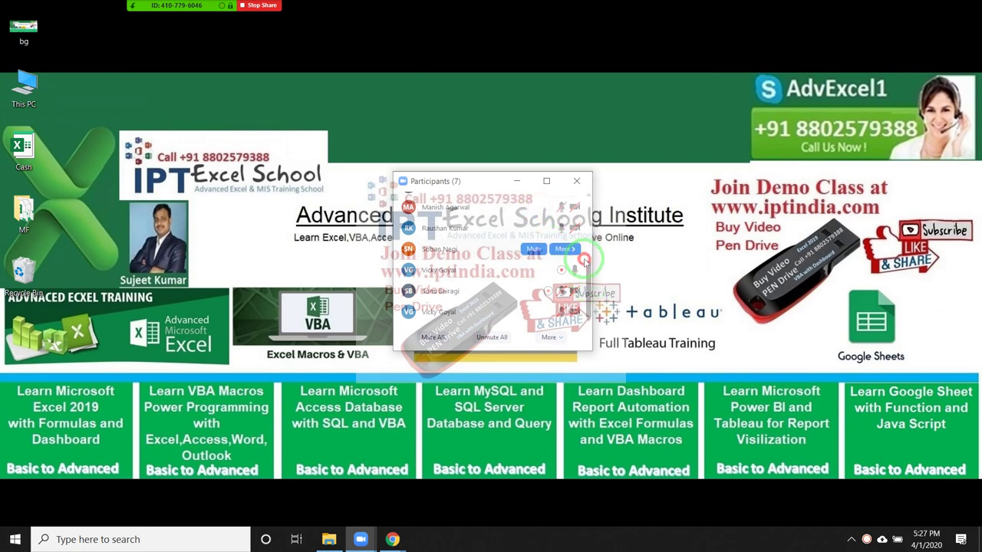
left_click_drag(588, 288, 588, 249)
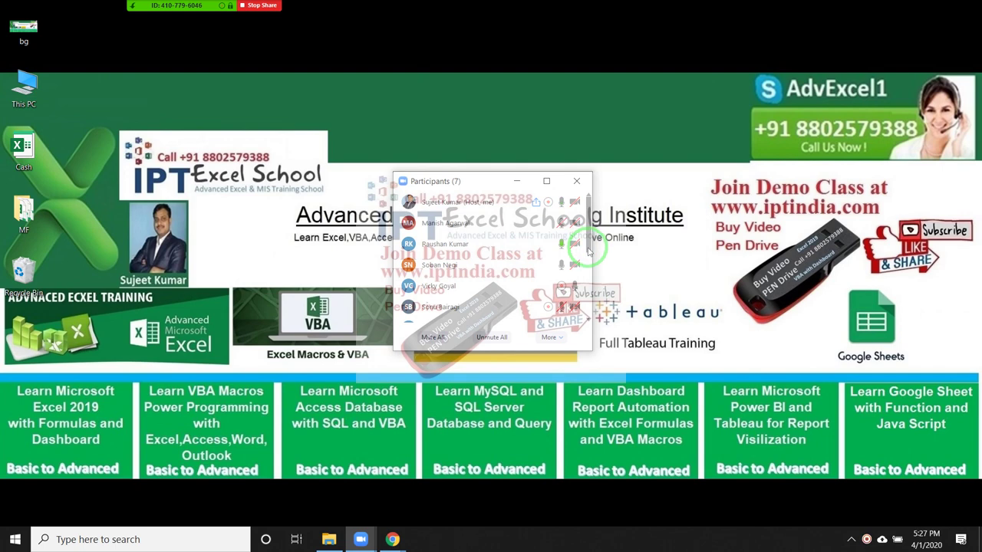
mouse_move(557, 291)
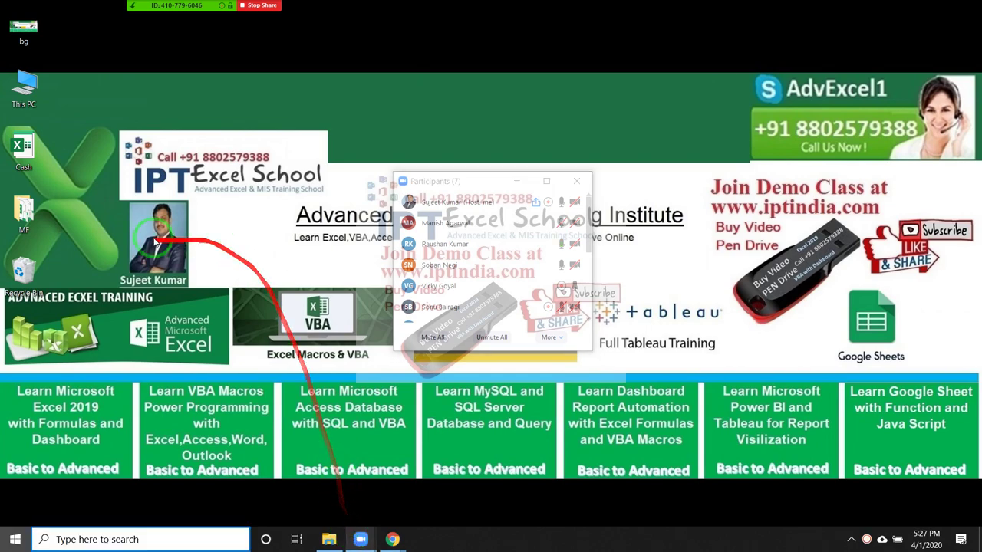
Step: Open a new workbook from the Cash template on the desktop
left_click(16, 539)
left_click(276, 92)
left_click(21, 144)
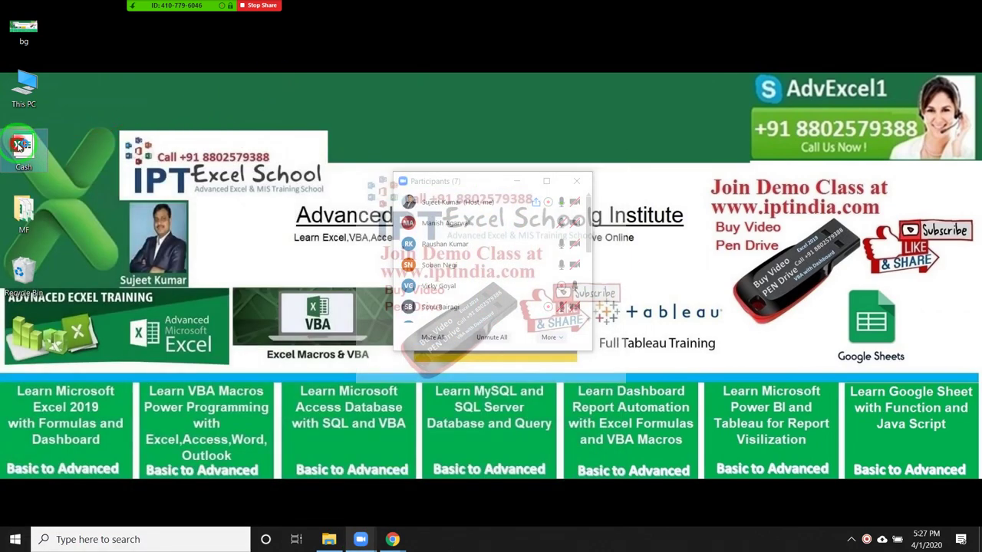
double_click(19, 146)
Step: Mute all meeting participants, hide the participant list, and maximize the new workbook
left_click(439, 338)
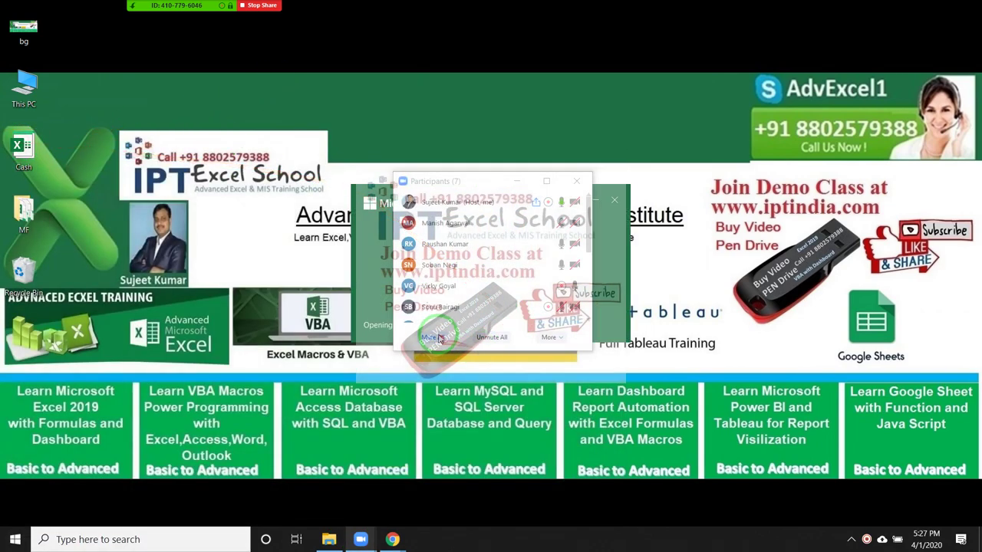
left_click(615, 234)
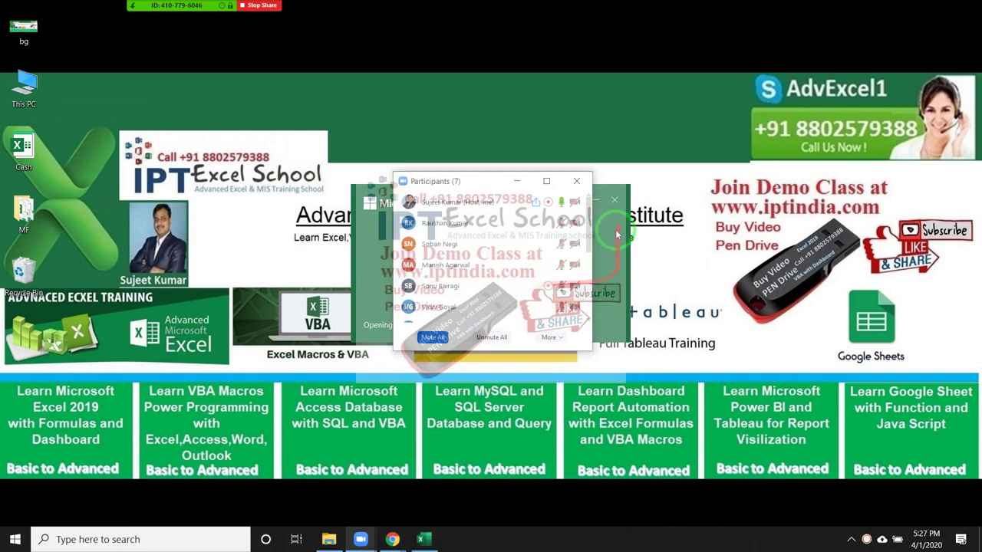
left_click(531, 183)
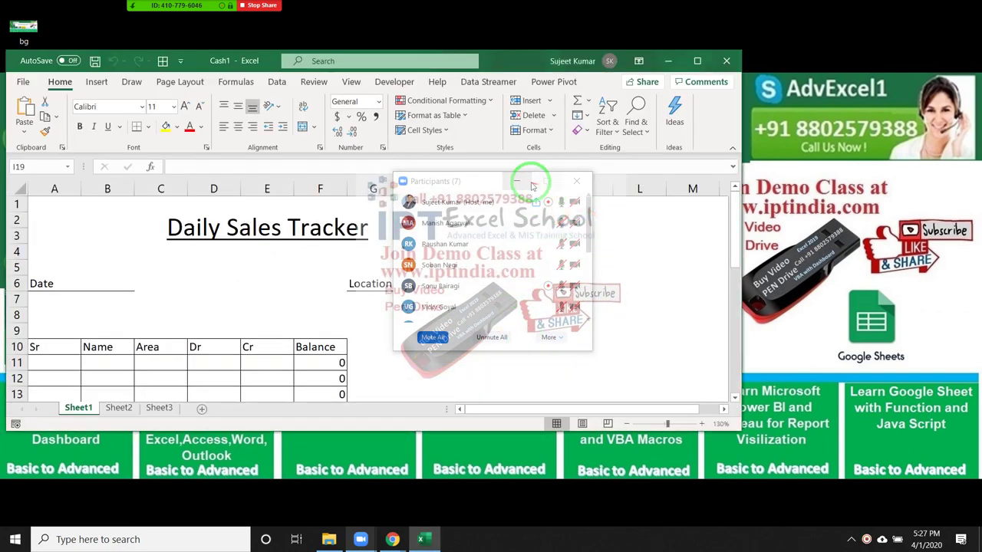
left_click(696, 61)
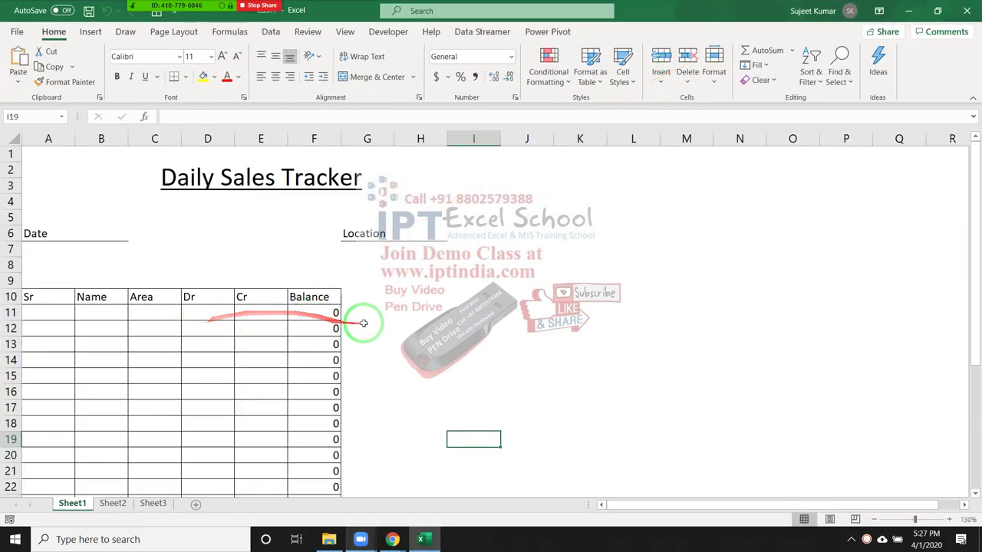
Step: Enter 6000 as the first credit in cell E11
left_click(322, 299)
left_click(207, 311)
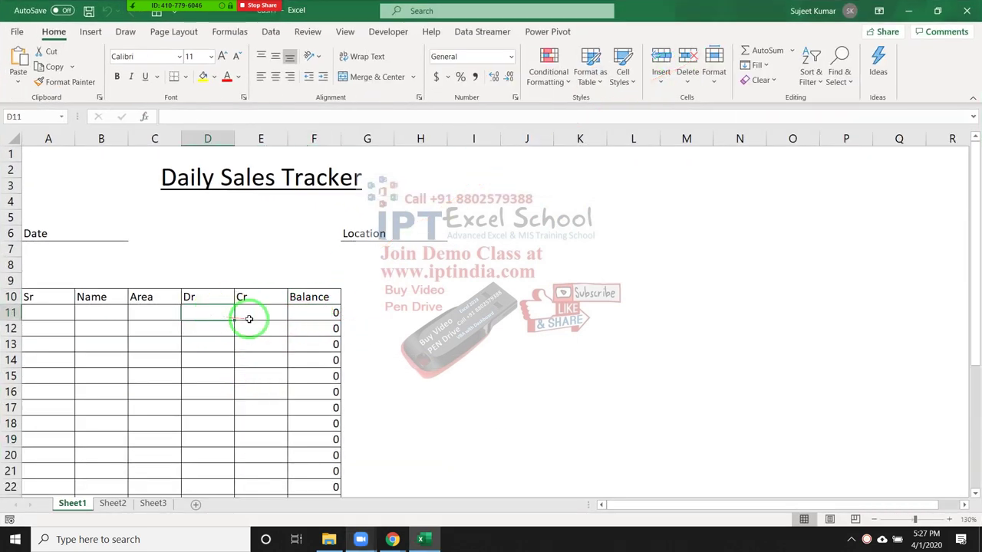
left_click(248, 312)
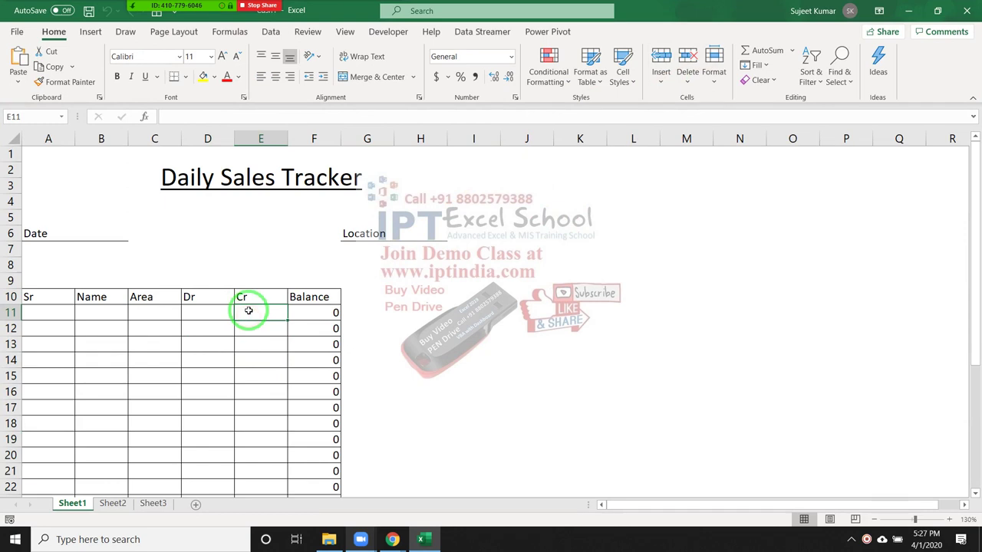
type("6000")
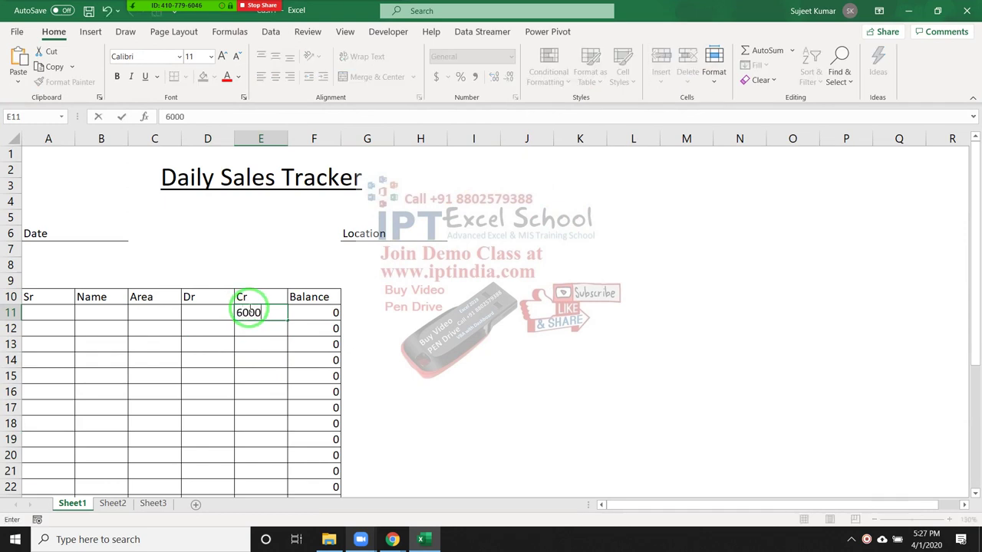
key("Return")
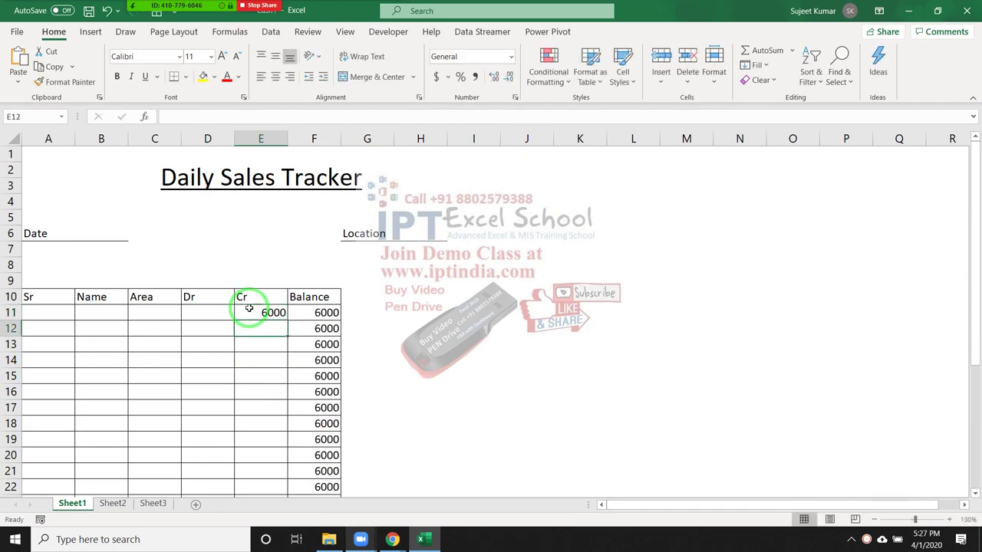
Step: Record a 3000 credit in E12 and a 4000 debit in D12
type("300")
key("Left")
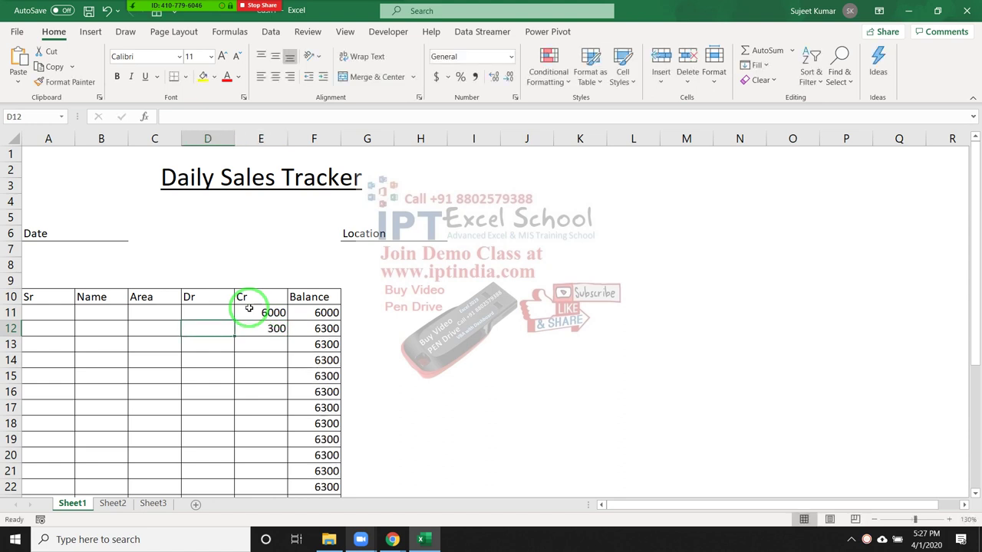
type("4")
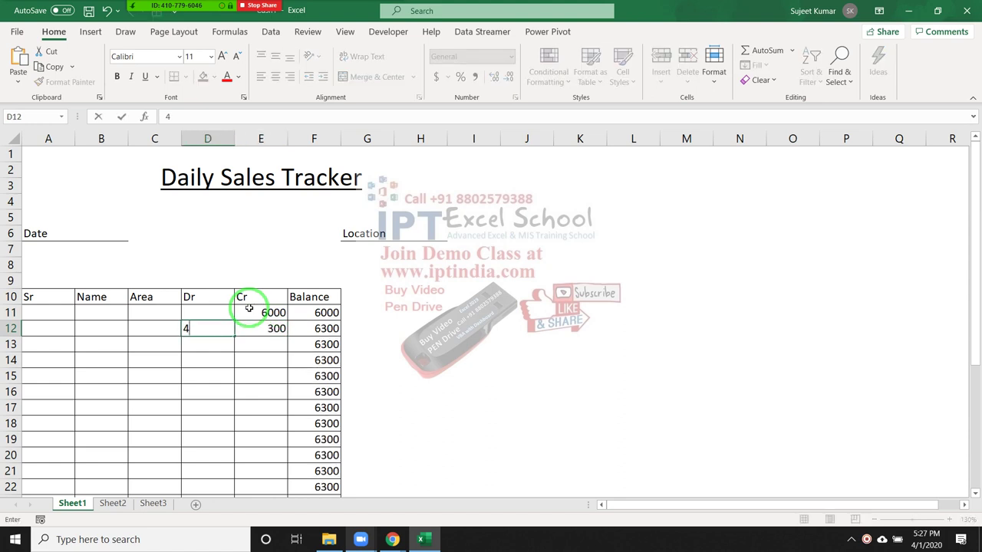
key("Escape")
key("Right")
key("F2")
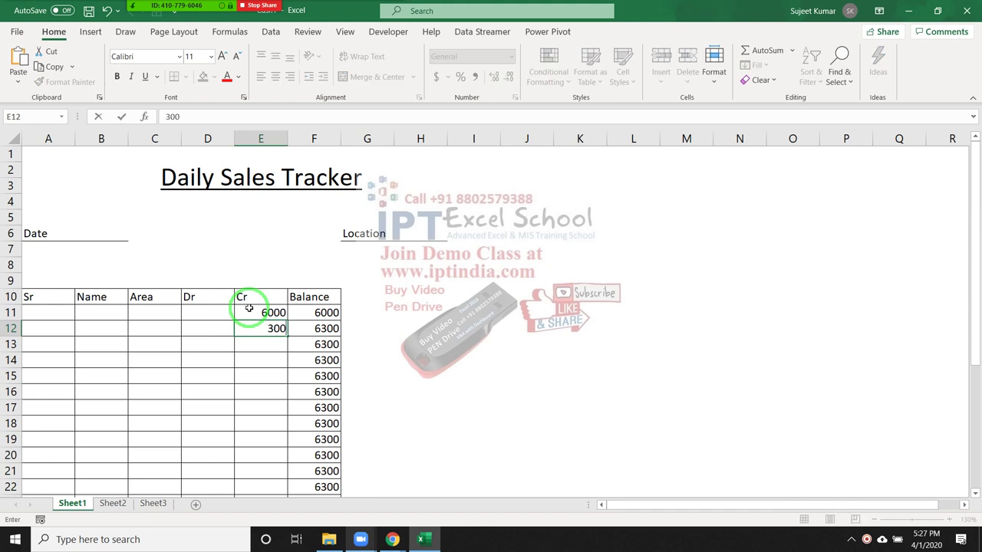
key("Left")
type("00")
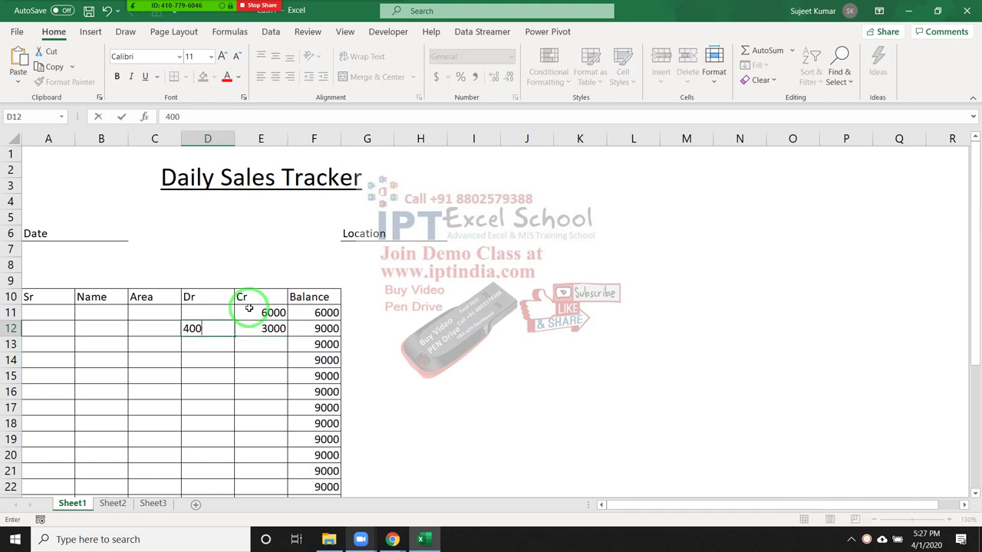
key("Return")
key("Up")
key("Right")
key("Right")
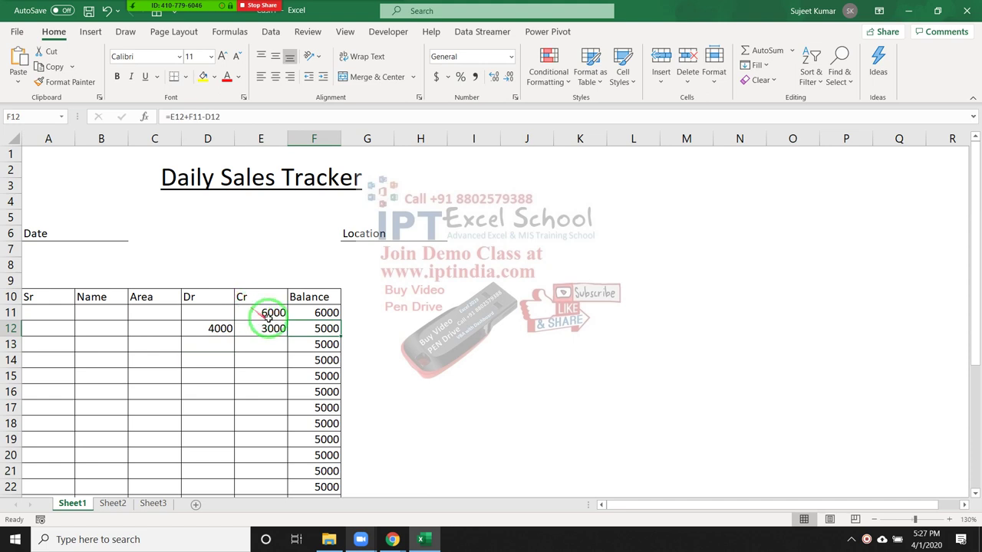
Step: Inspect the balance formulas in F11 and F12 without changing them
double_click(311, 313)
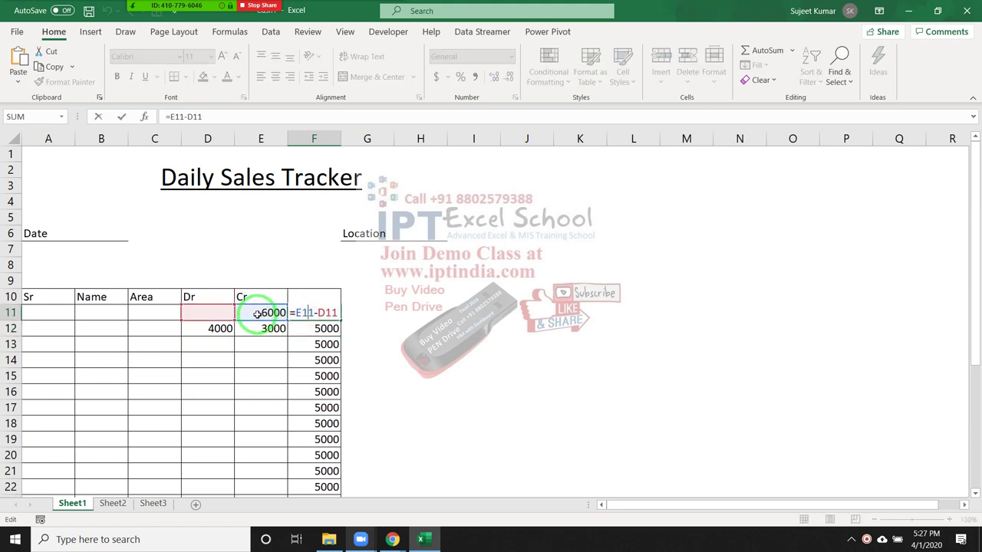
key("Escape")
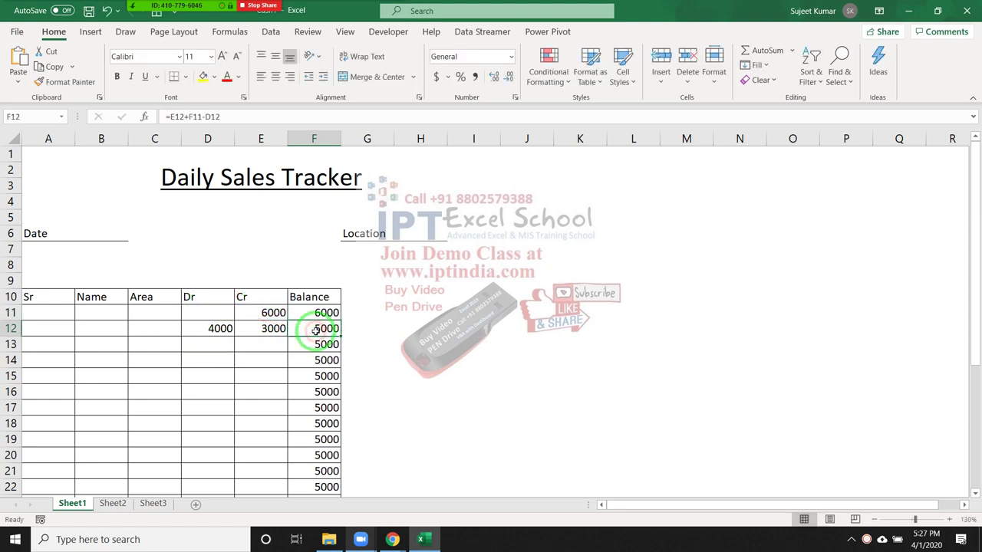
double_click(316, 330)
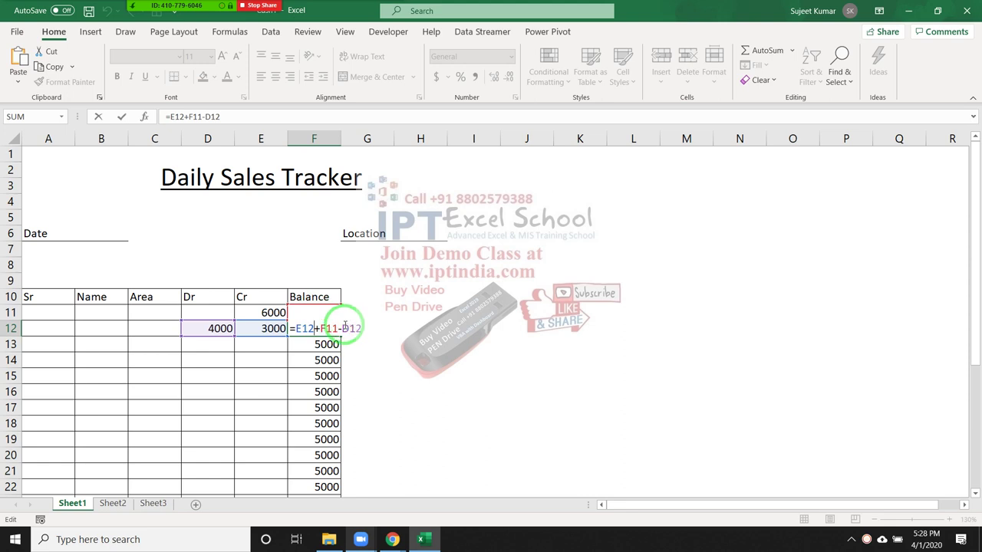
left_click_drag(338, 328, 366, 346)
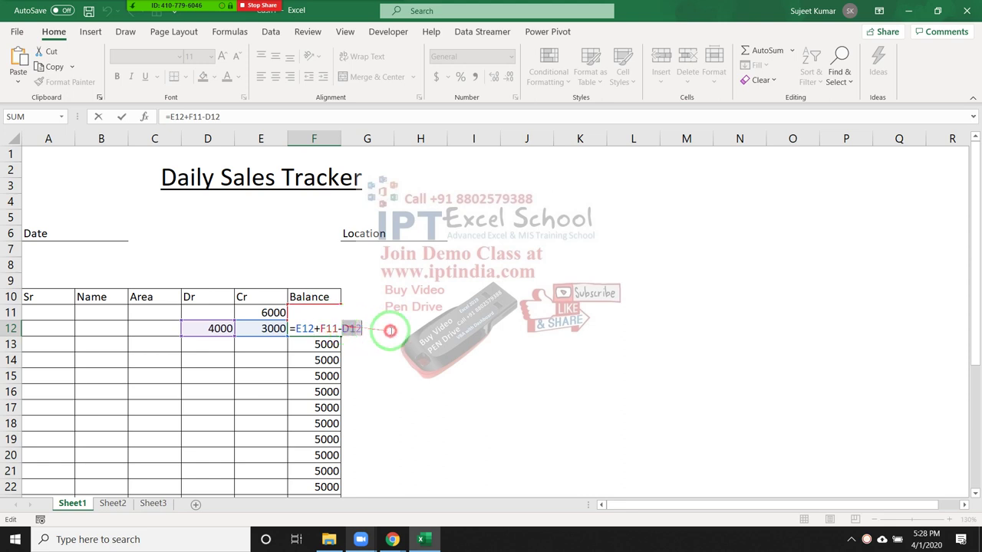
left_click(188, 323)
key("ctrl+Return")
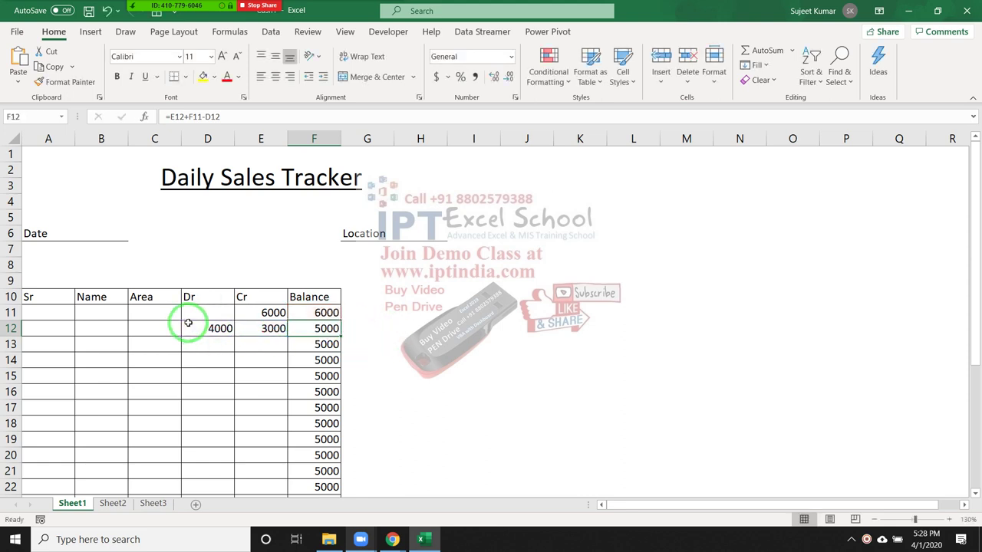
scroll(188, 323, "down", 2)
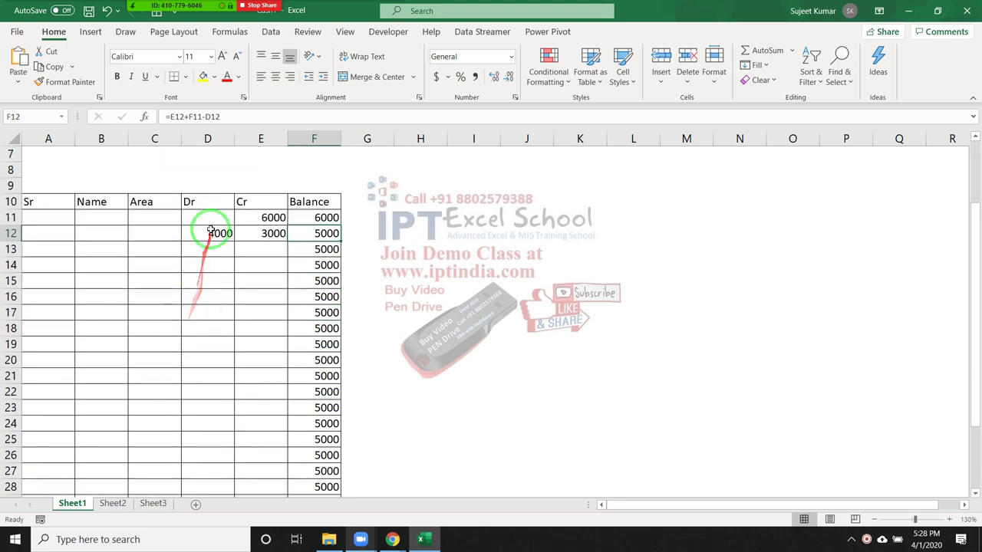
left_click_drag(211, 221, 258, 239)
scroll(223, 307, "down", 2)
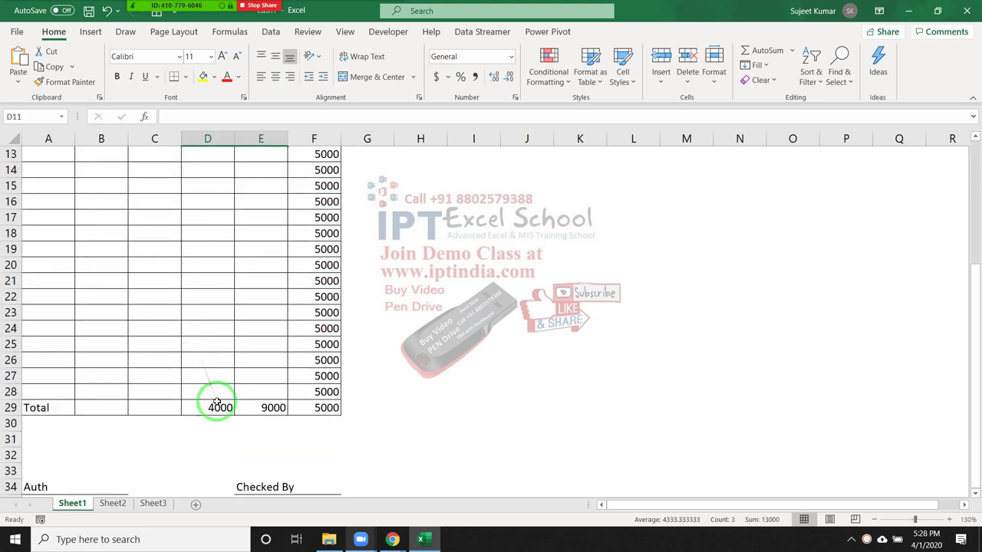
left_click_drag(217, 408, 257, 408)
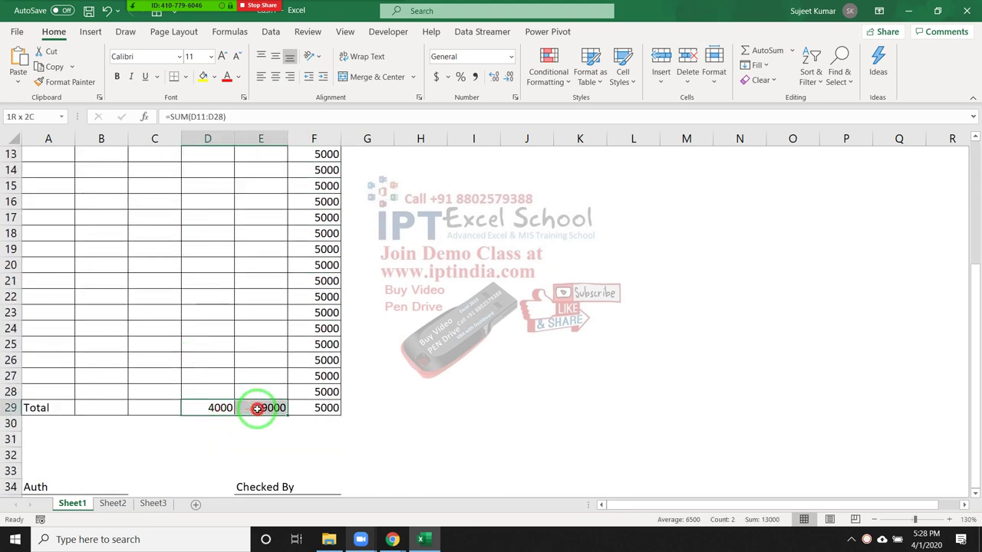
left_click(318, 408)
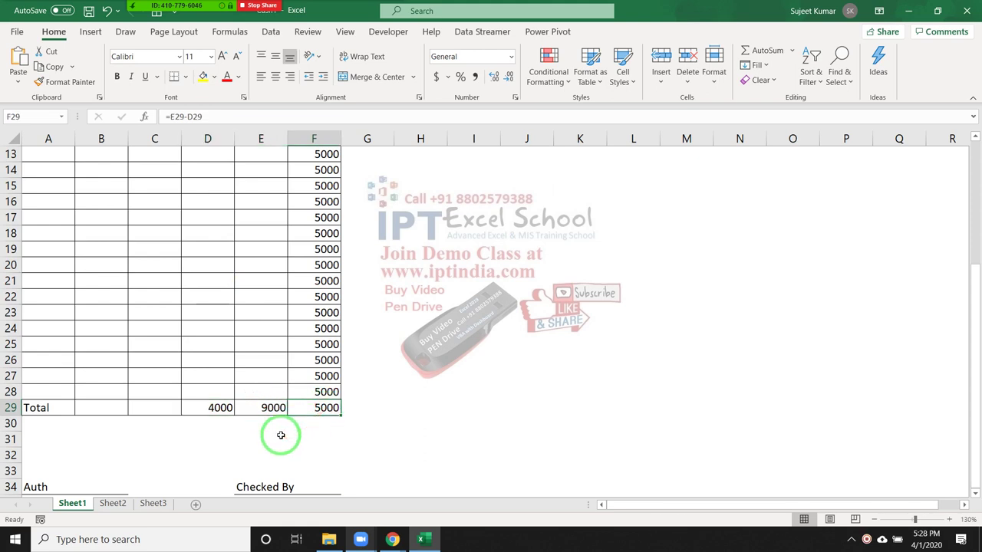
scroll(280, 431, "up", 1)
scroll(269, 417, "up", 2)
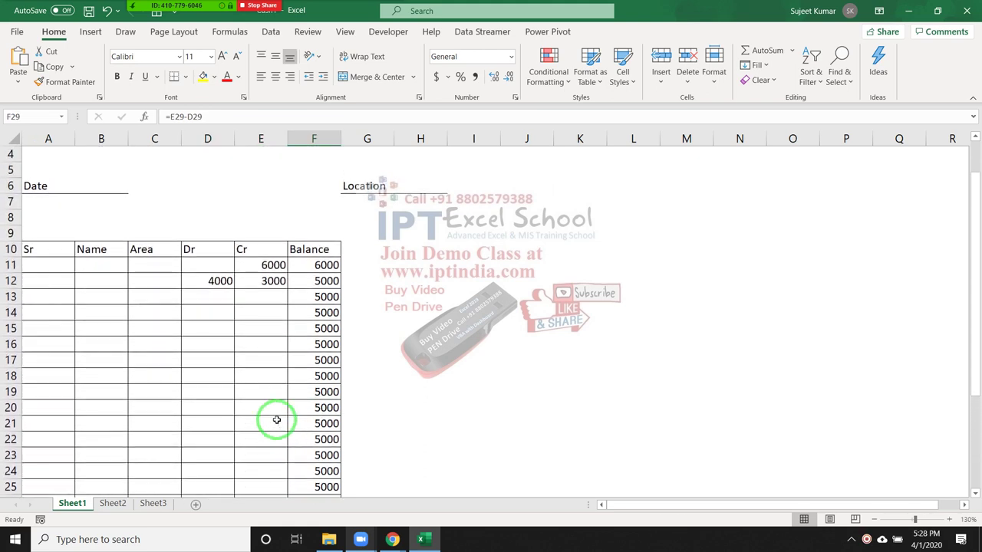
left_click(488, 299)
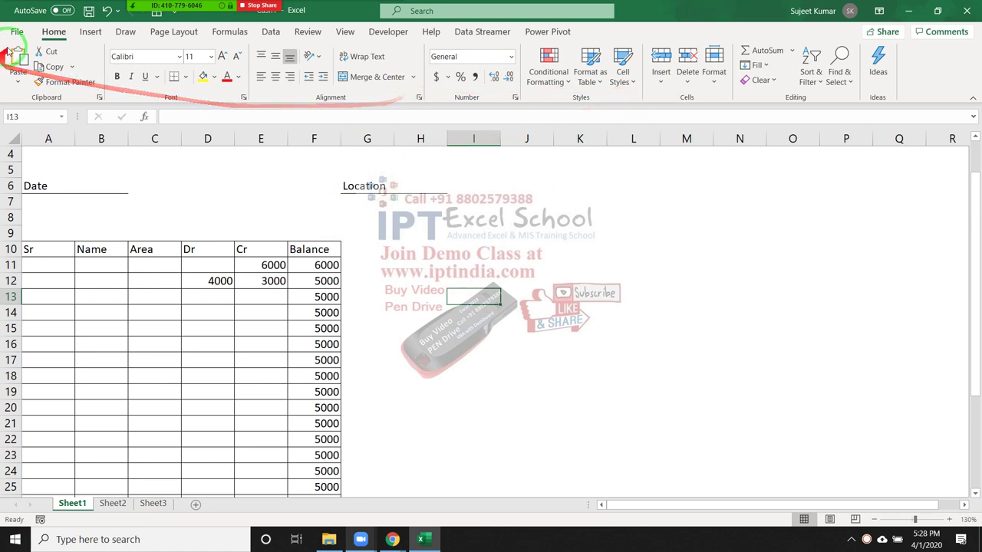
Step: Mute one participant from the Zoom participant list, then close the list
mouse_move(203, 6)
left_click(150, 8)
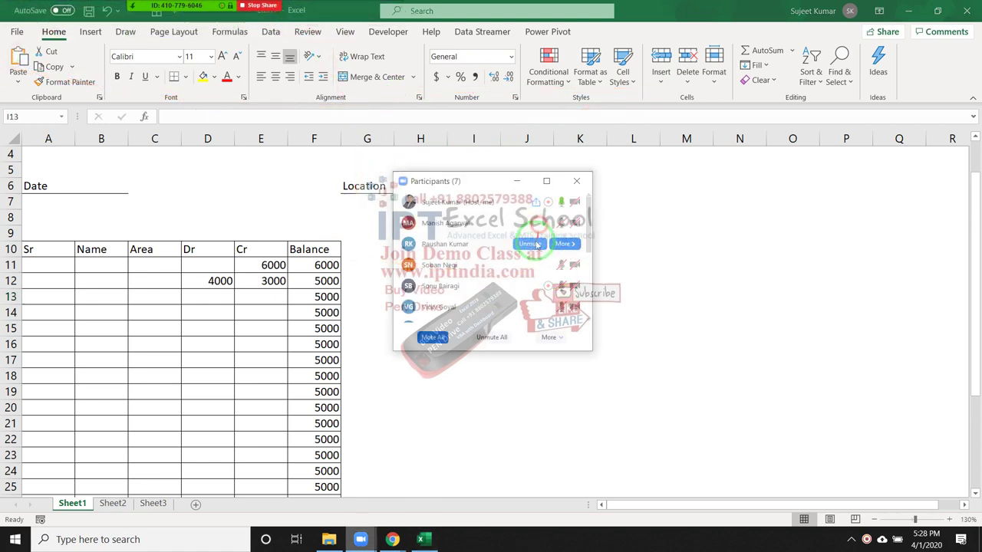
mouse_move(534, 256)
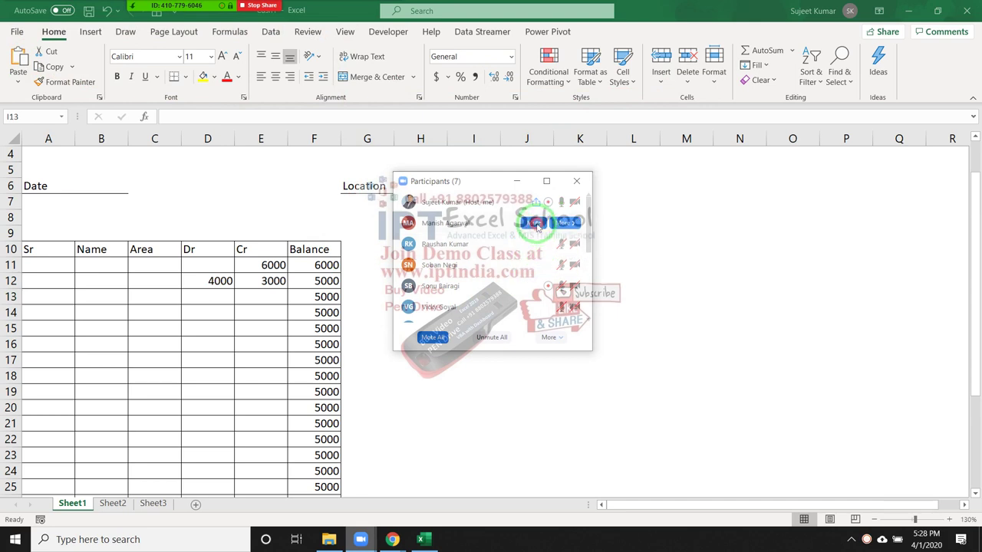
left_click(534, 223)
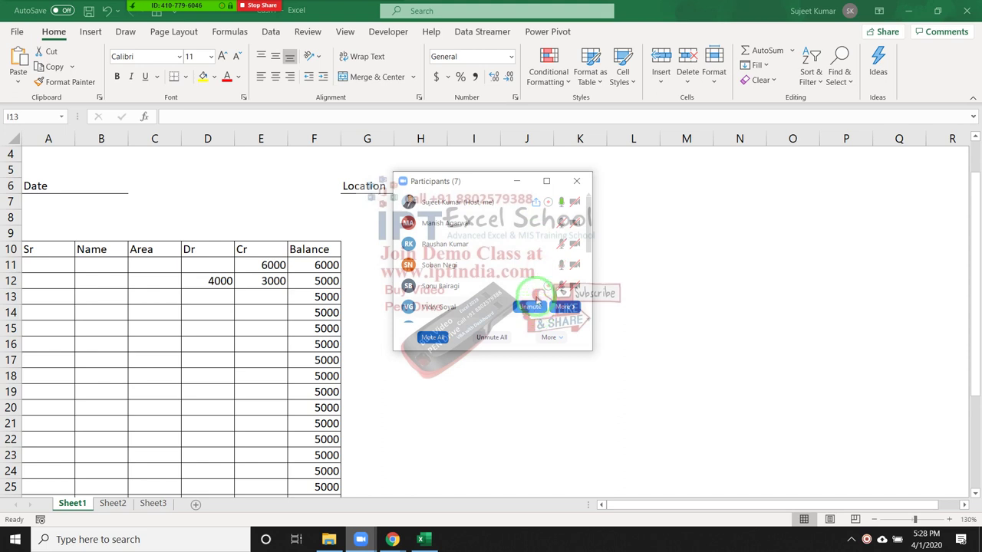
scroll(583, 269, "down", 1)
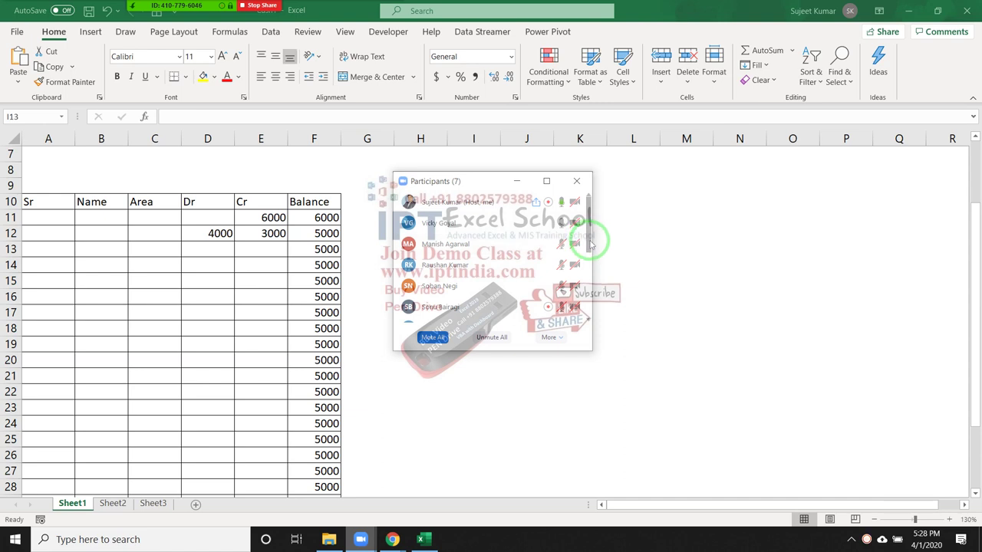
mouse_move(589, 244)
left_mouse_down()
mouse_move(590, 294)
mouse_move(589, 254)
left_mouse_up()
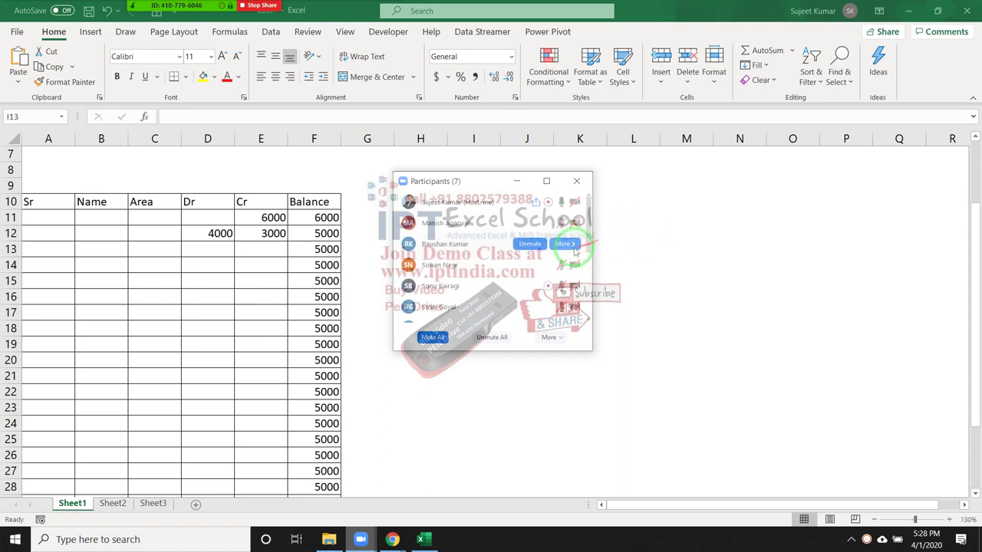
scroll(652, 315, "down", 2)
scroll(637, 269, "down", 1)
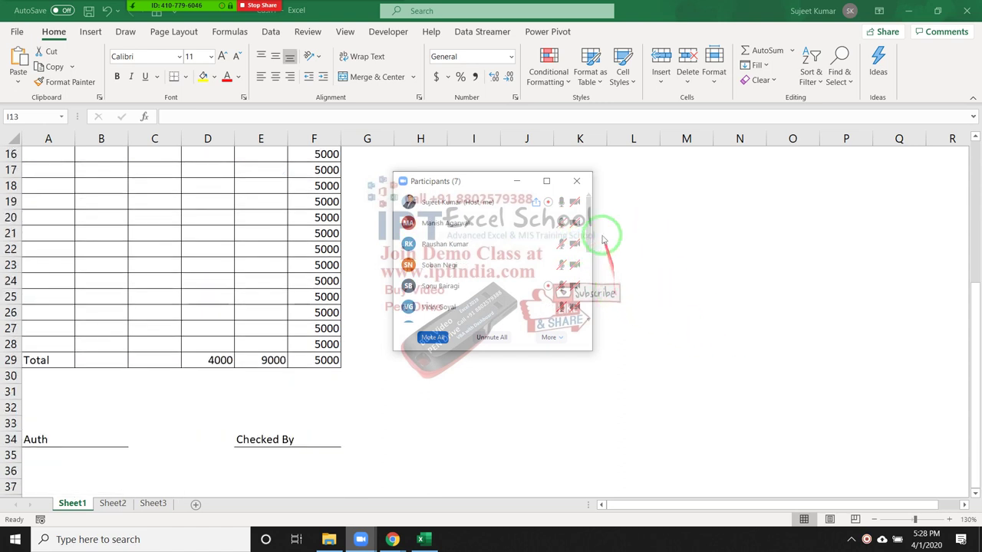
left_click(577, 182)
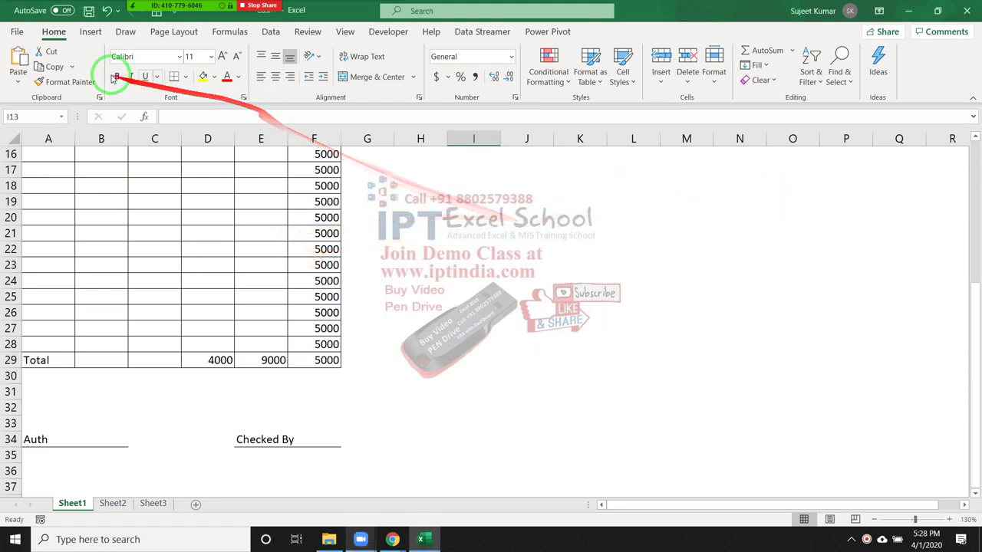
Step: View the workbook's properties under File > Info, starting and cancelling Add an author
left_click(16, 32)
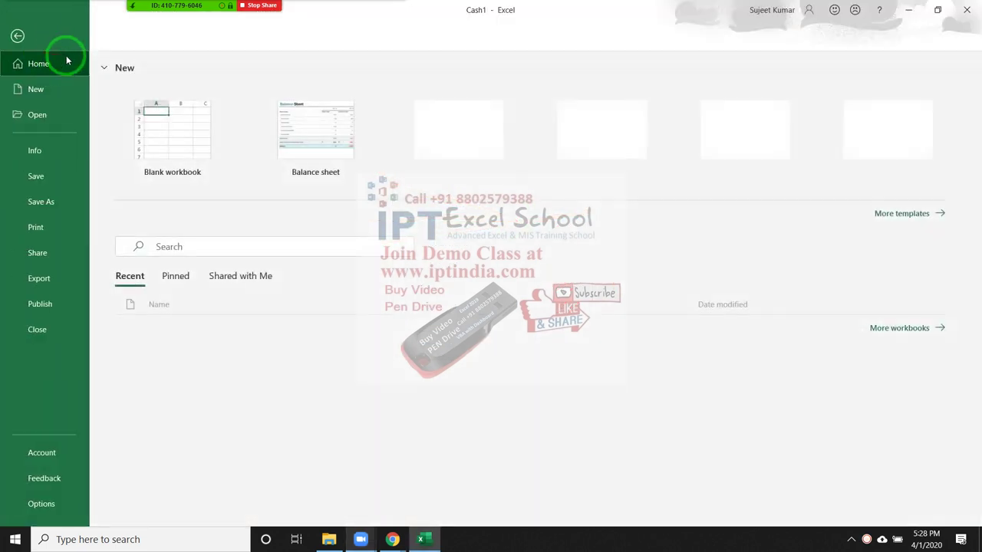
left_click(76, 119)
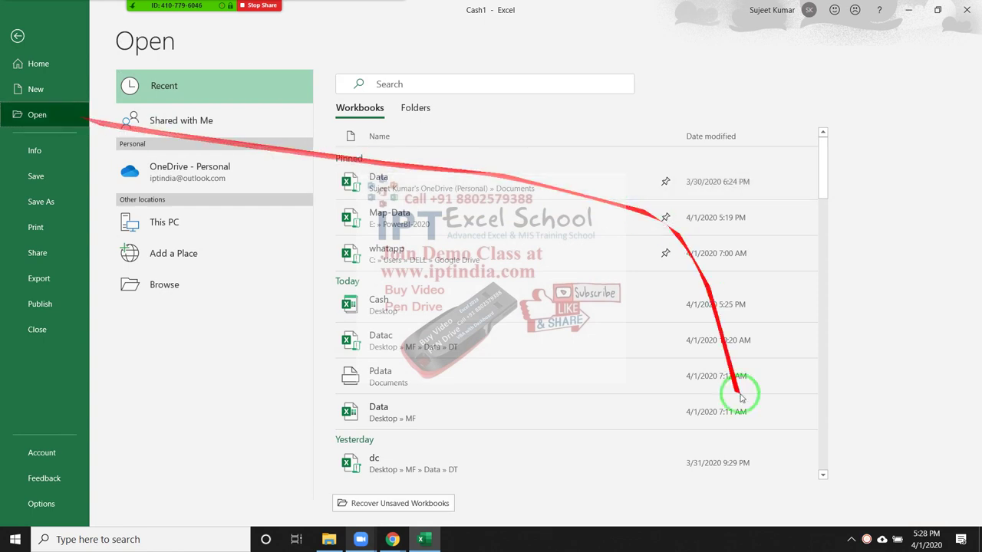
left_click(68, 157)
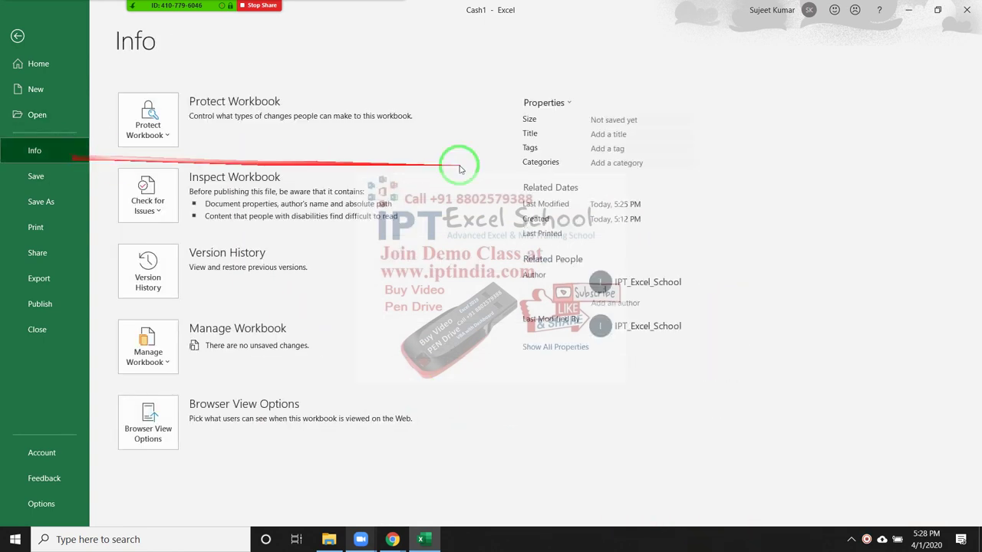
left_click(606, 303)
left_click(594, 322)
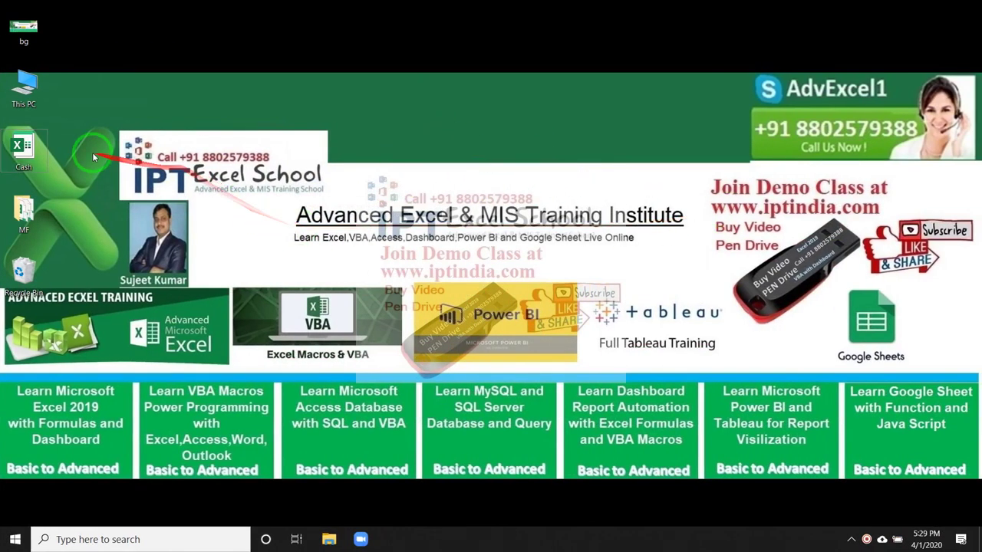
Step: Open the desktop Cash file's Properties dialog, centred, on its Details tab
left_click(20, 157)
mouse_move(20, 157)
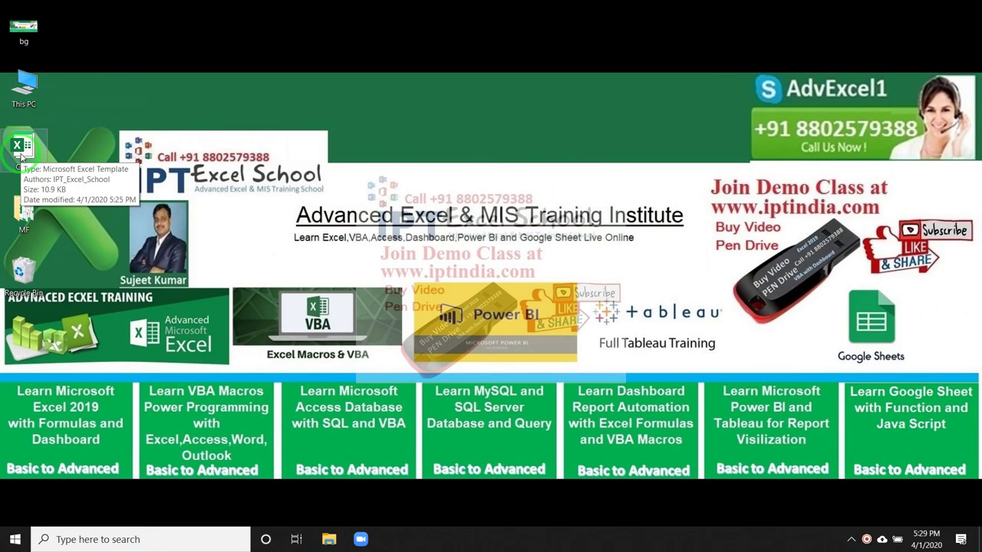
right_click(21, 155)
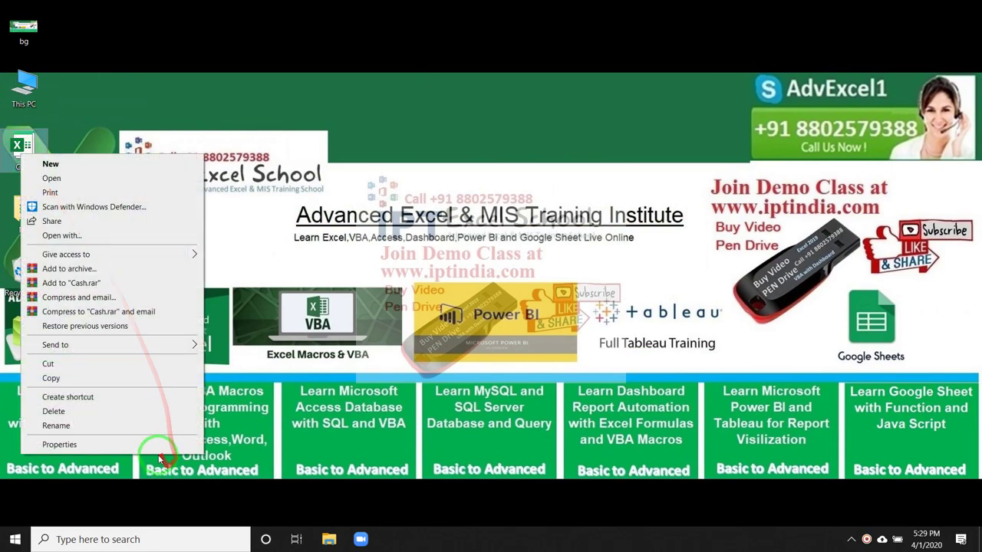
left_click(154, 444)
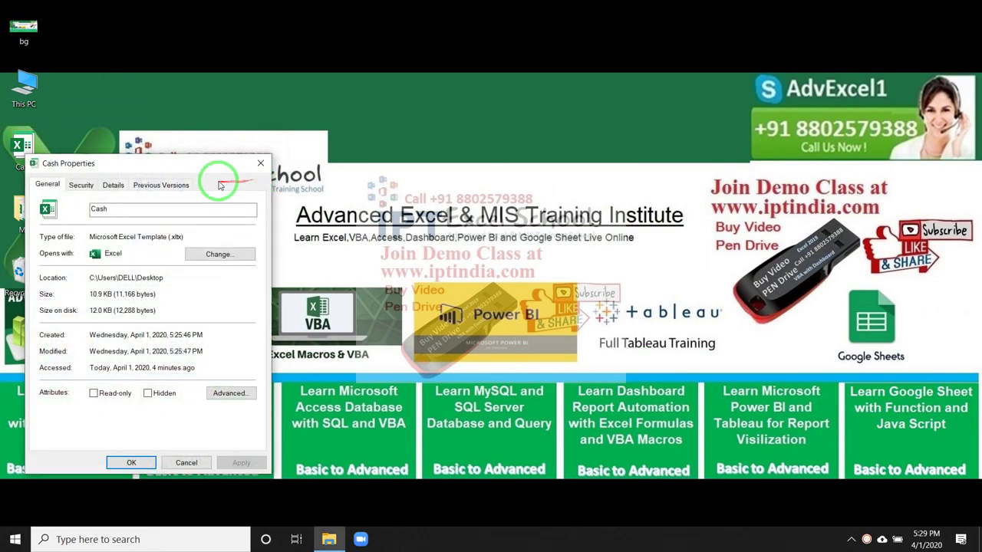
left_click_drag(193, 161, 437, 107)
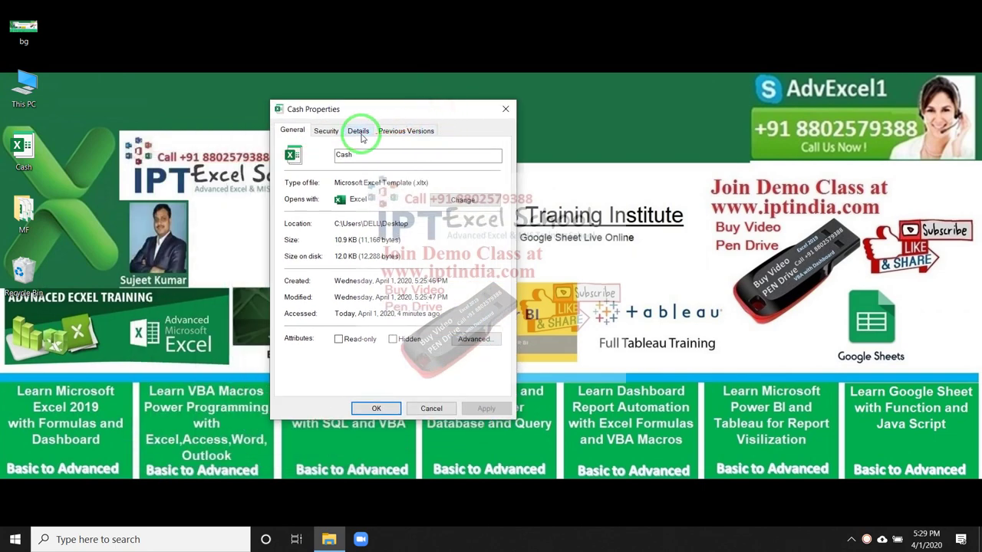
left_click(362, 135)
Step: Set the Cash file's Title to 'Daily Cash Tracker' and tags to dr;cr;report, then apply
left_click(371, 176)
type("Daily Cash Tracker")
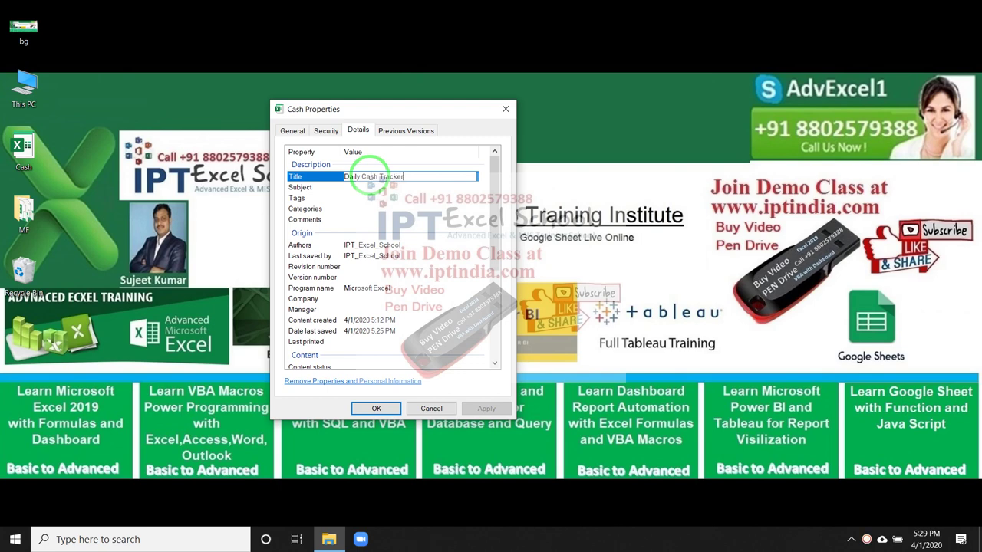
left_click(372, 185)
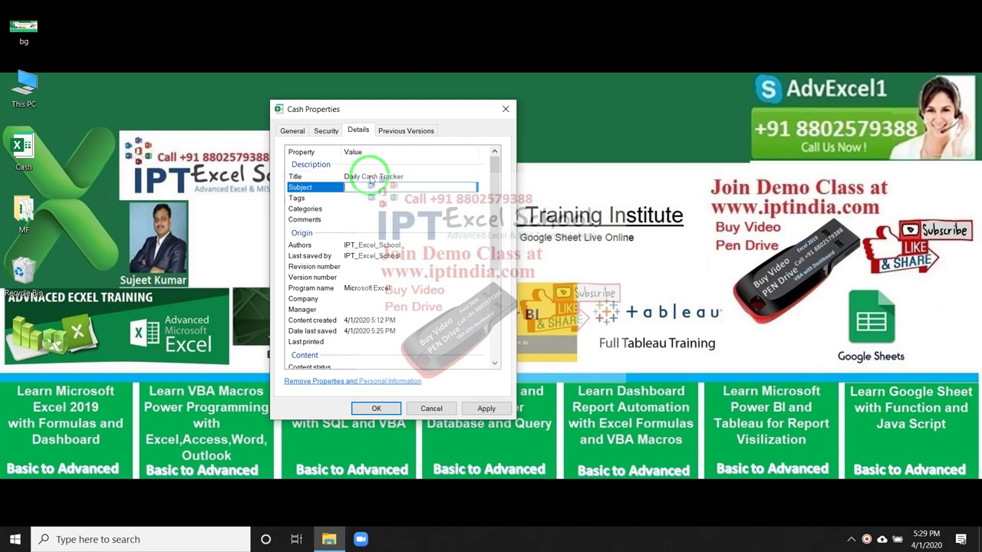
key("Tab")
type("dc")
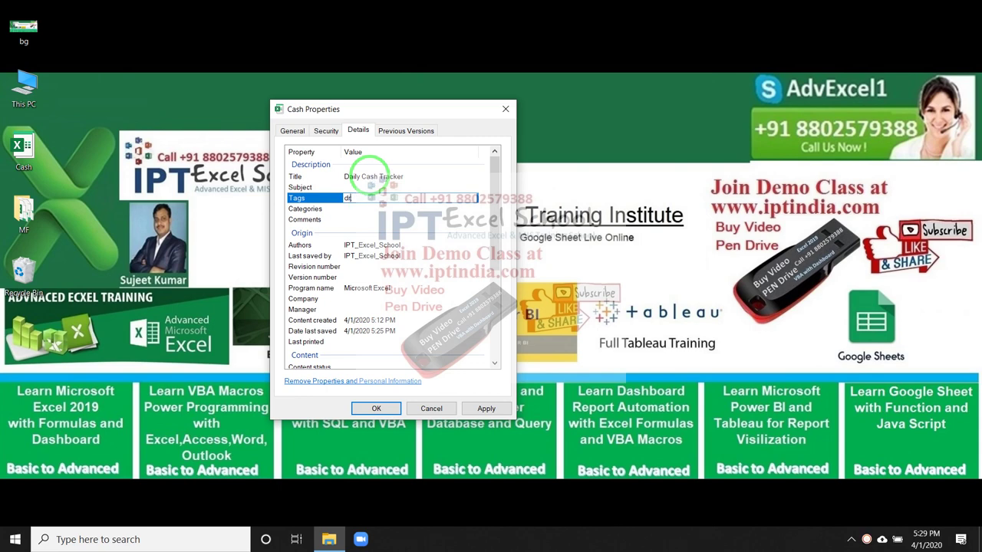
type("r,report")
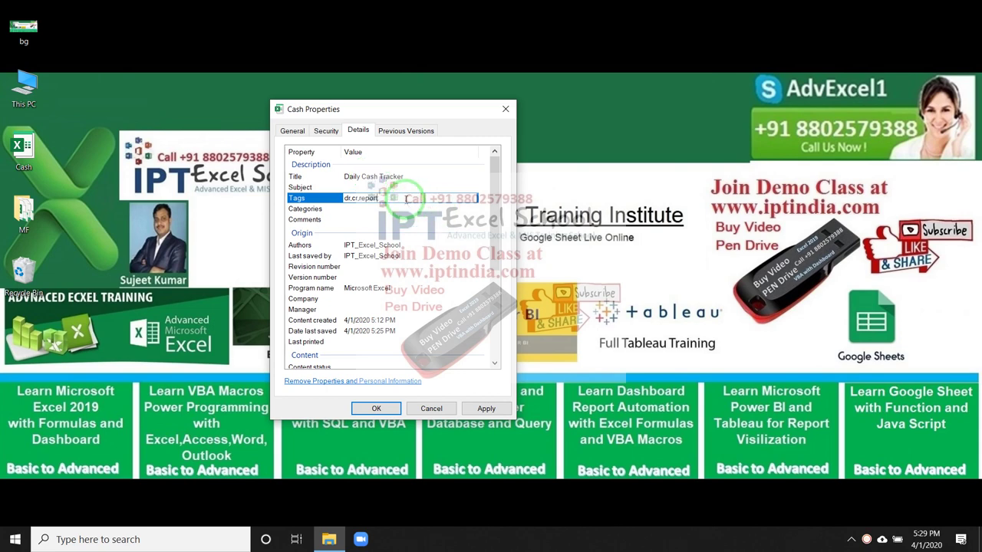
left_click(402, 199)
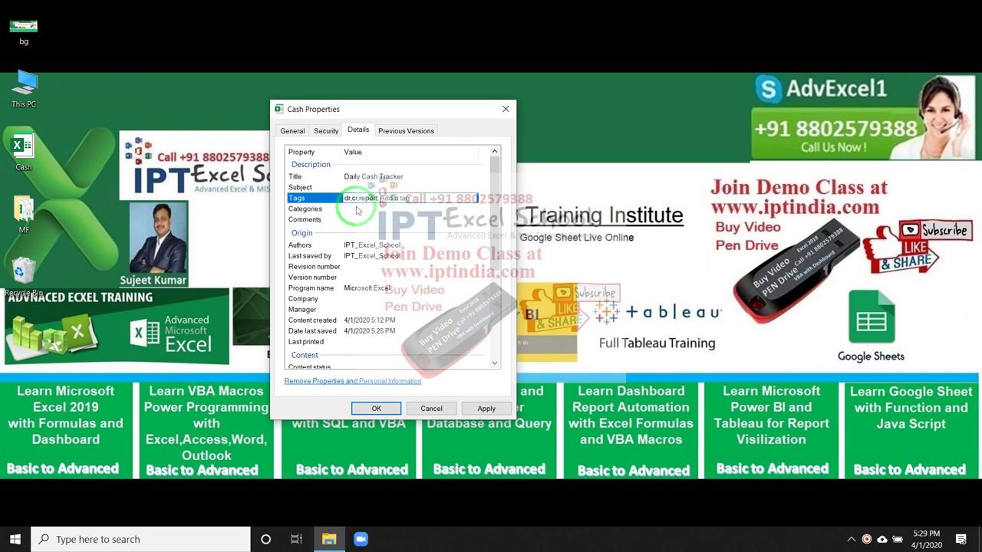
left_click(485, 408)
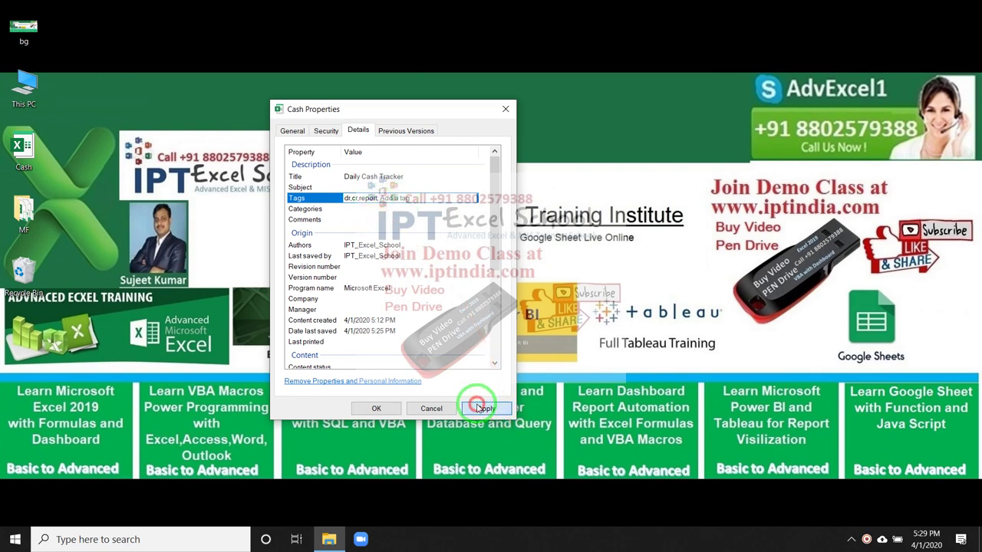
left_click(376, 408)
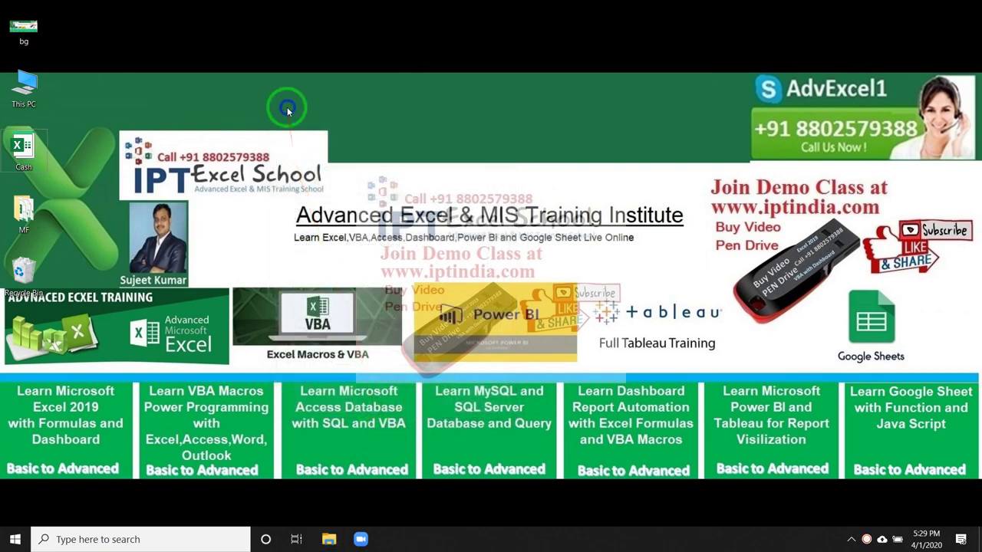
Step: Refresh the desktop and check the Cash icon's tooltip shows Title 'Daily Cash Tracker'
right_click(288, 109)
left_click(321, 146)
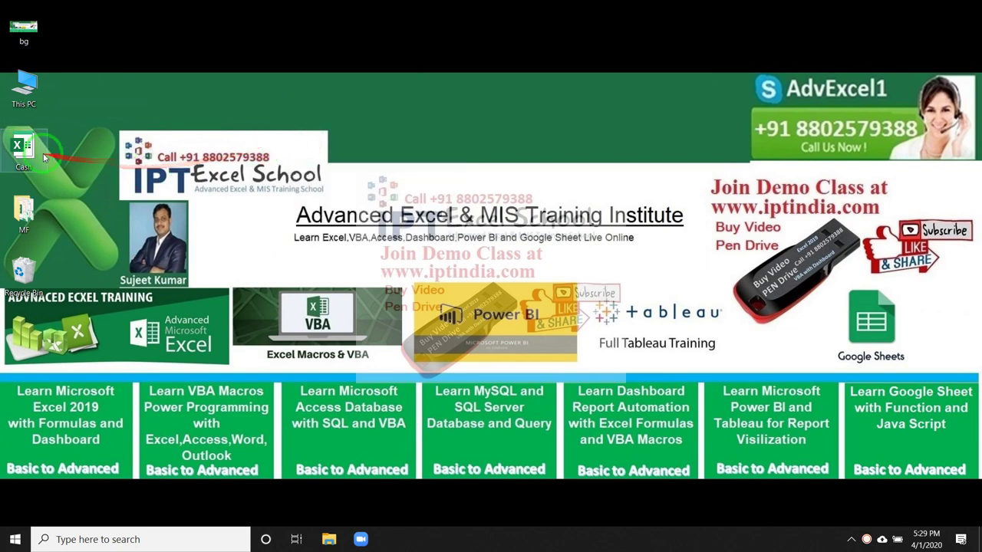
mouse_move(35, 154)
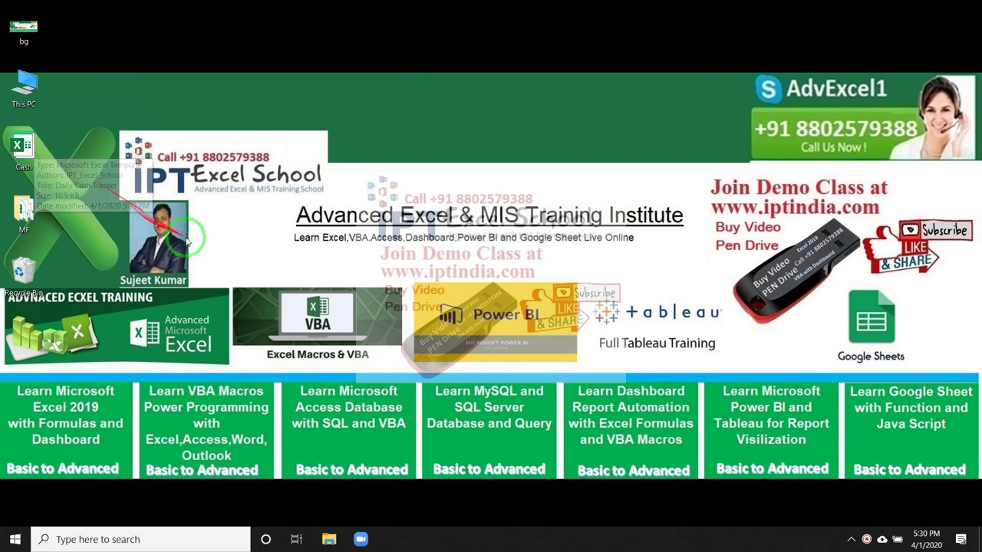
double_click(39, 146)
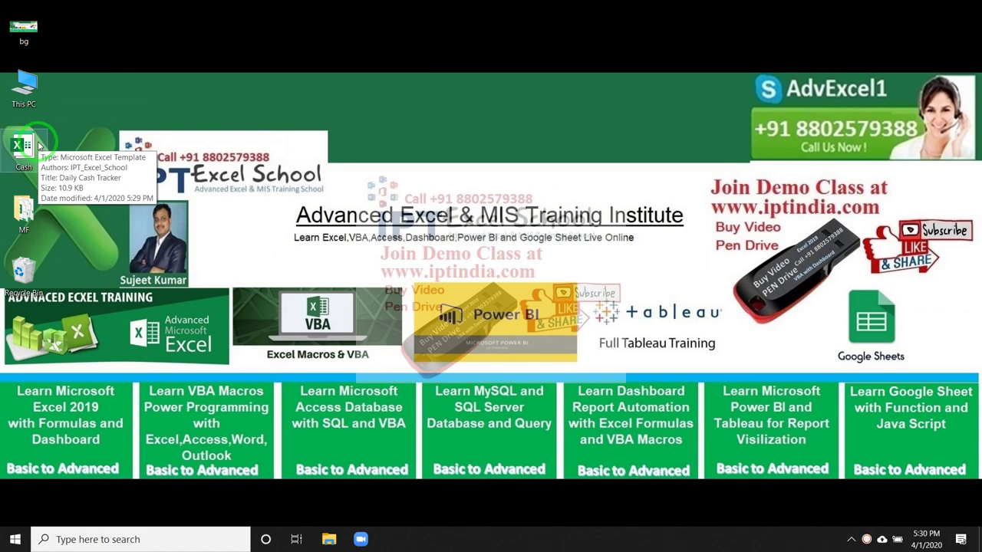
Step: Enter a Subject naming who the Cash template was made for on its Details tab and save
right_click(40, 145)
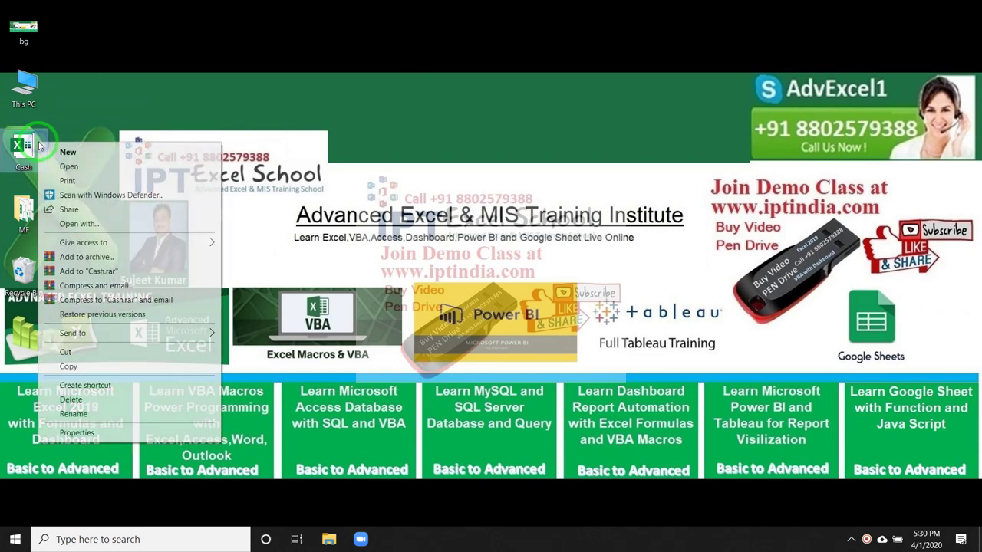
left_click(118, 431)
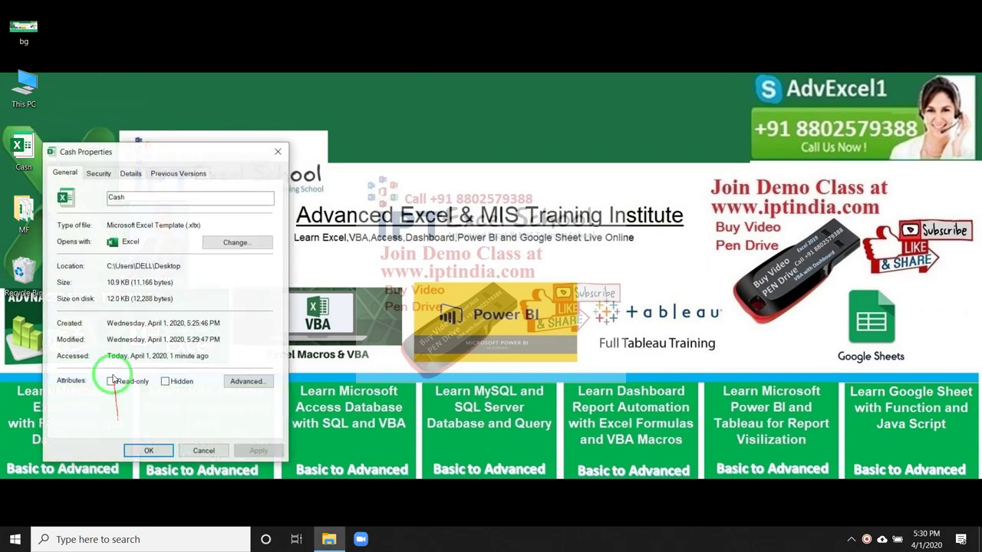
left_click_drag(140, 151, 388, 119)
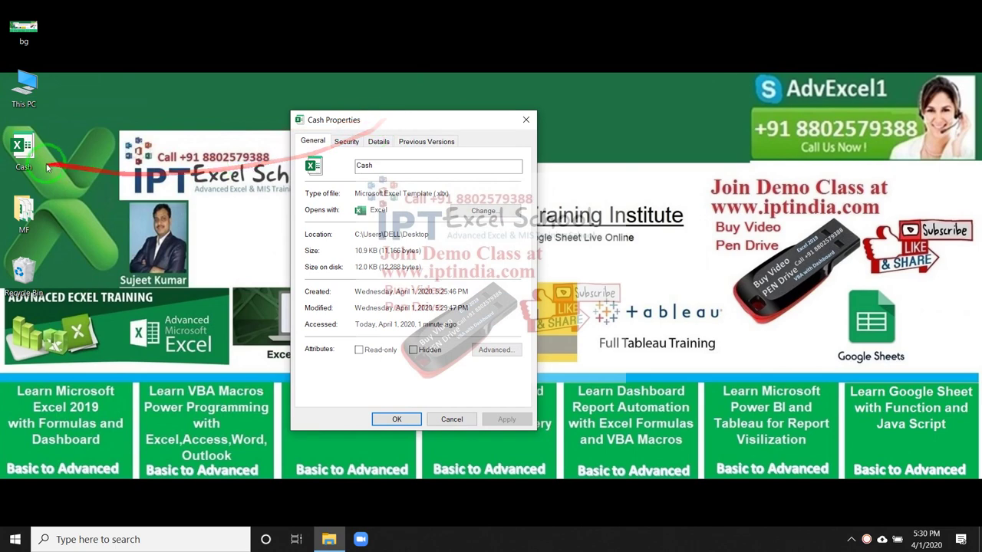
left_click(45, 144)
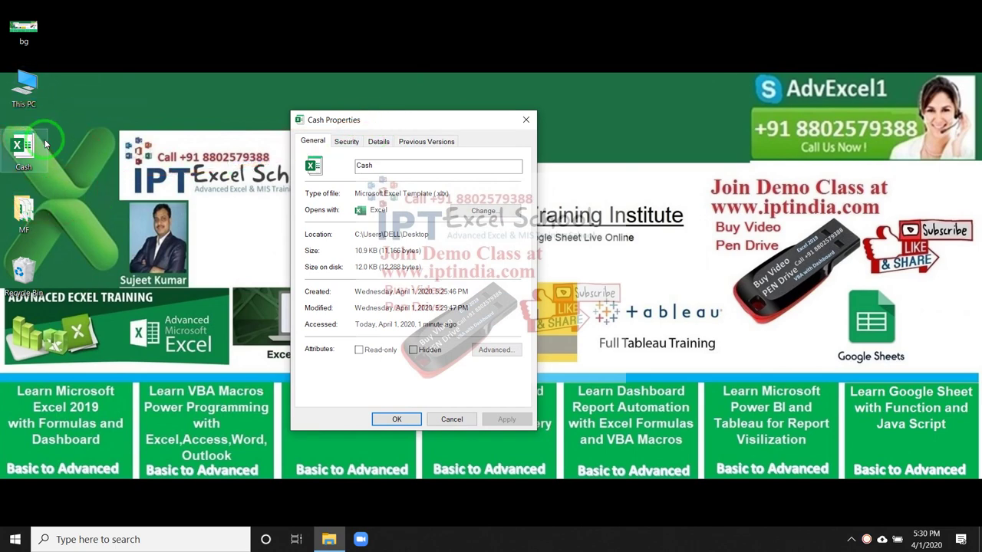
left_click(31, 163)
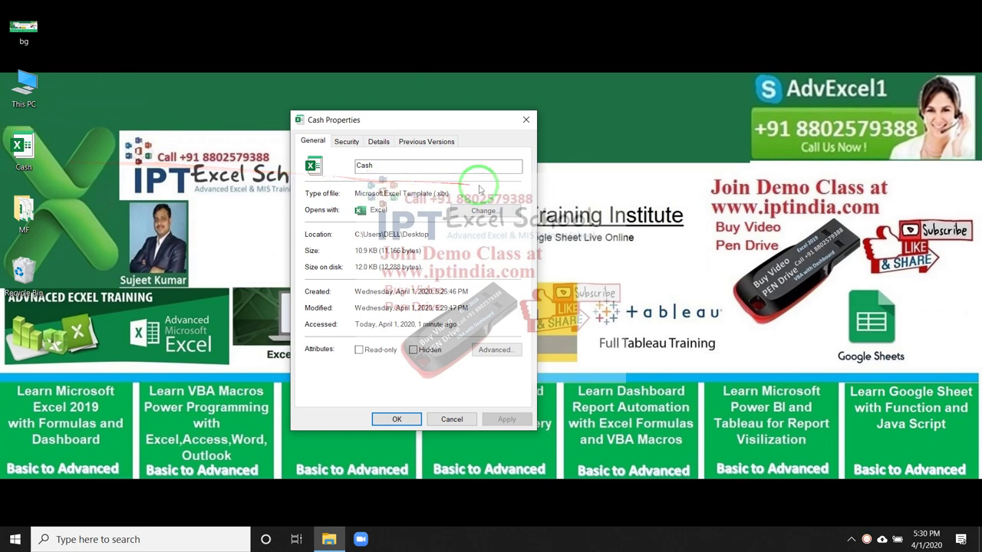
left_click(379, 143)
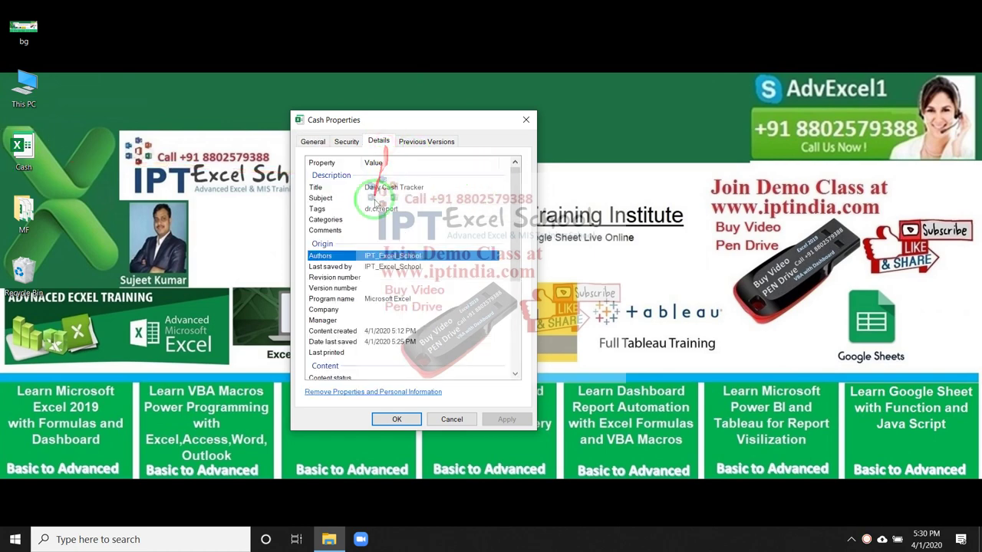
left_click(376, 190)
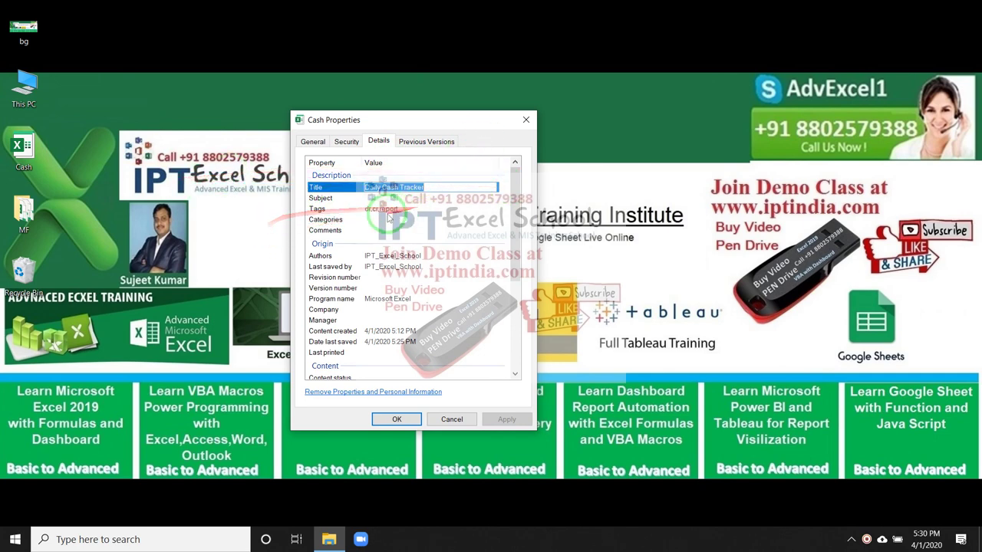
left_click(381, 198)
type("Made for OmPrakash")
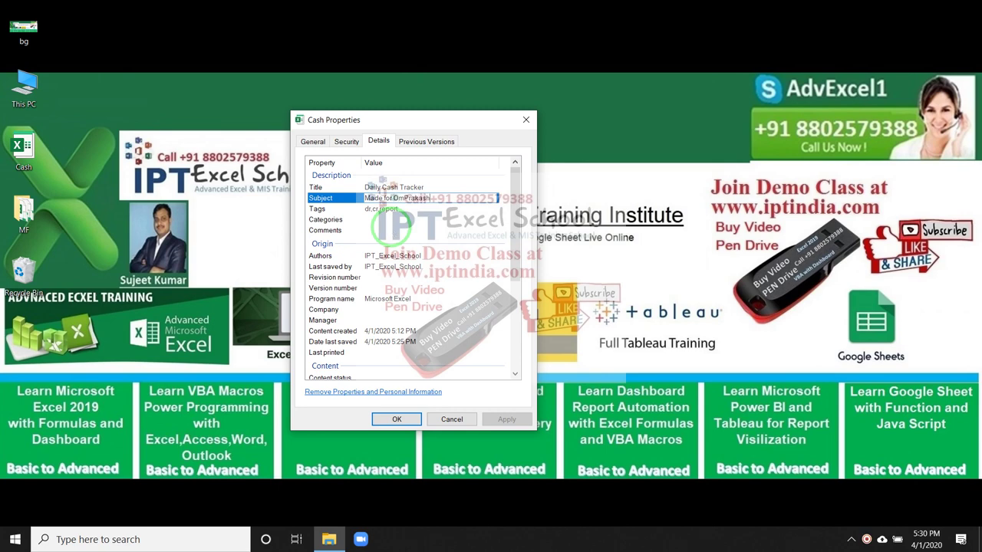
left_click(392, 208)
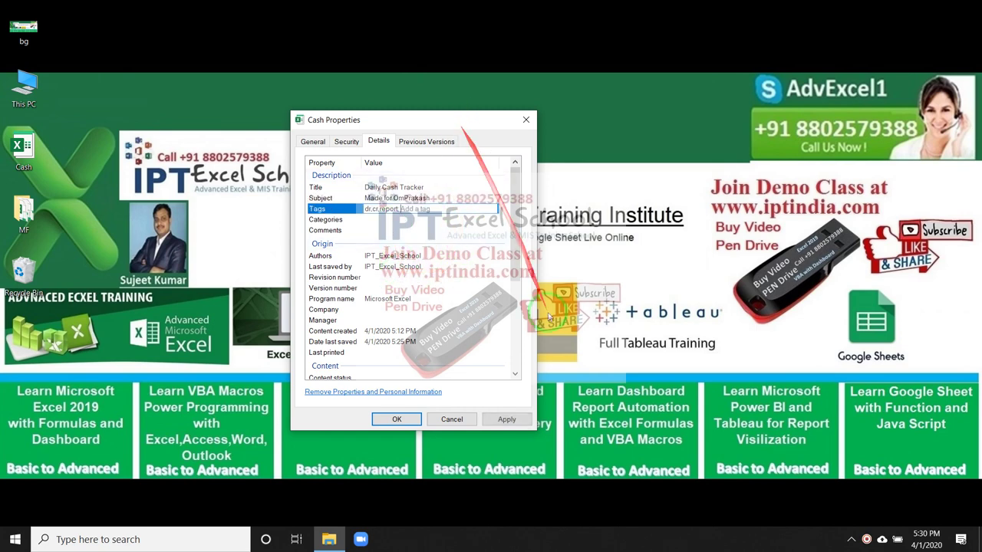
left_click(414, 421)
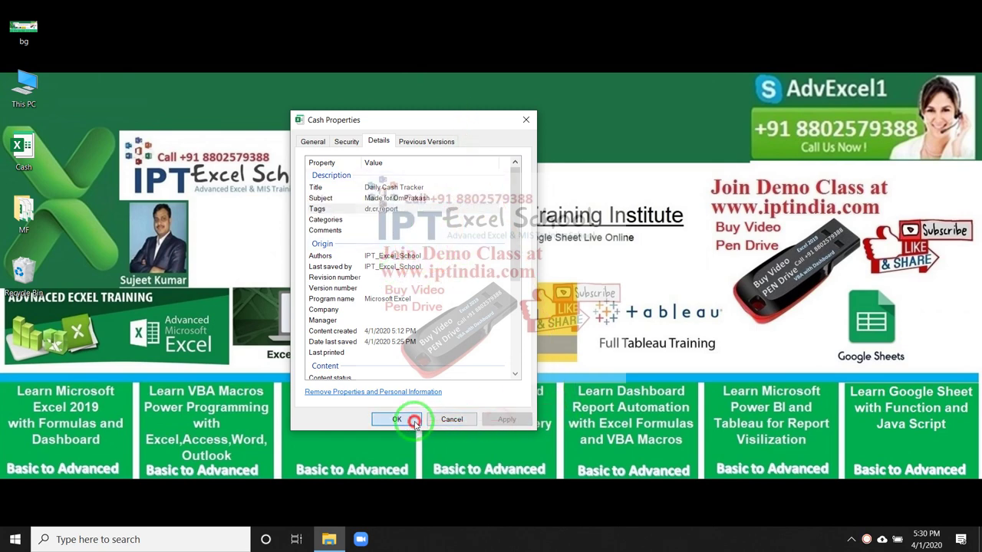
right_click(326, 158)
Step: Refresh the desktop, then search Quick access in File Explorer for 'report'
left_click(174, 197)
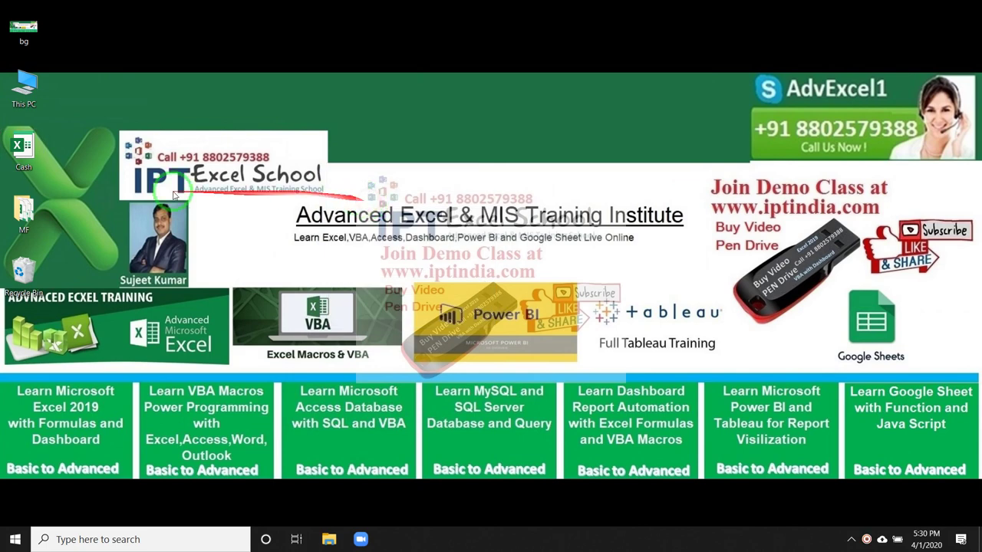
mouse_move(30, 163)
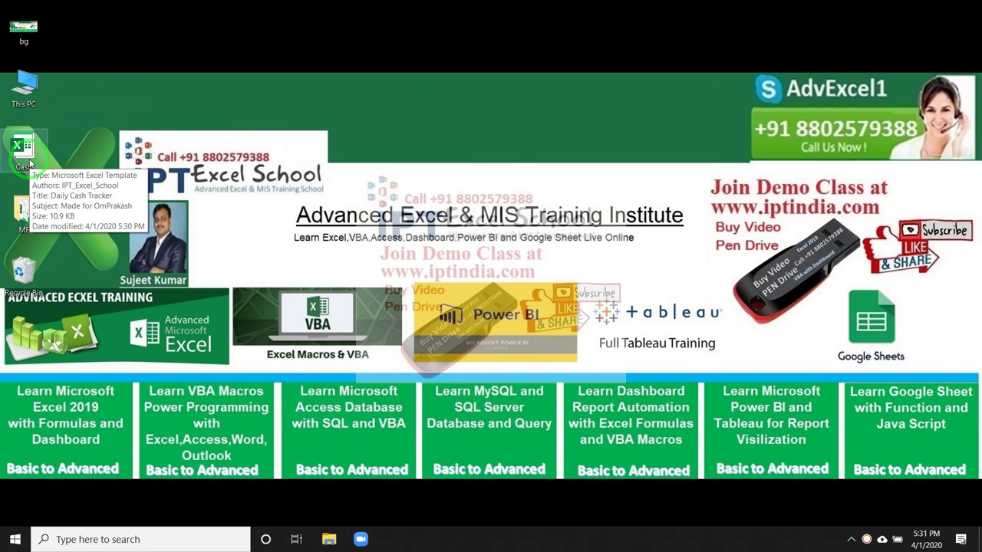
left_click(328, 541)
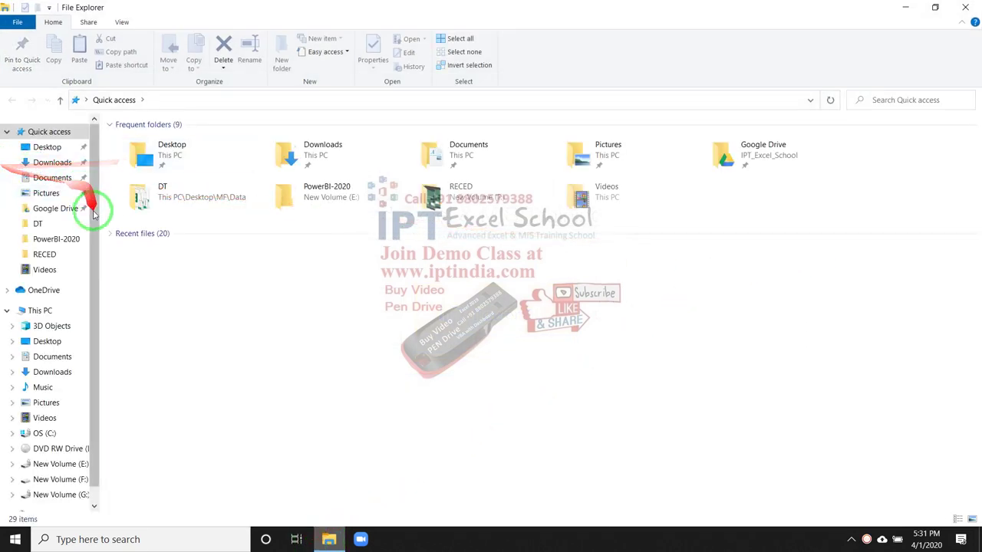
left_click(907, 100)
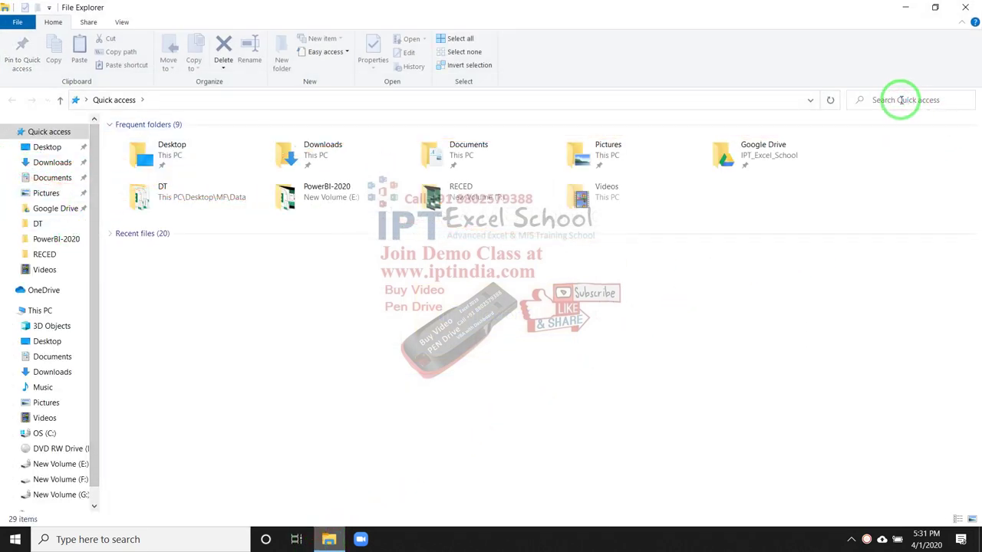
type("report")
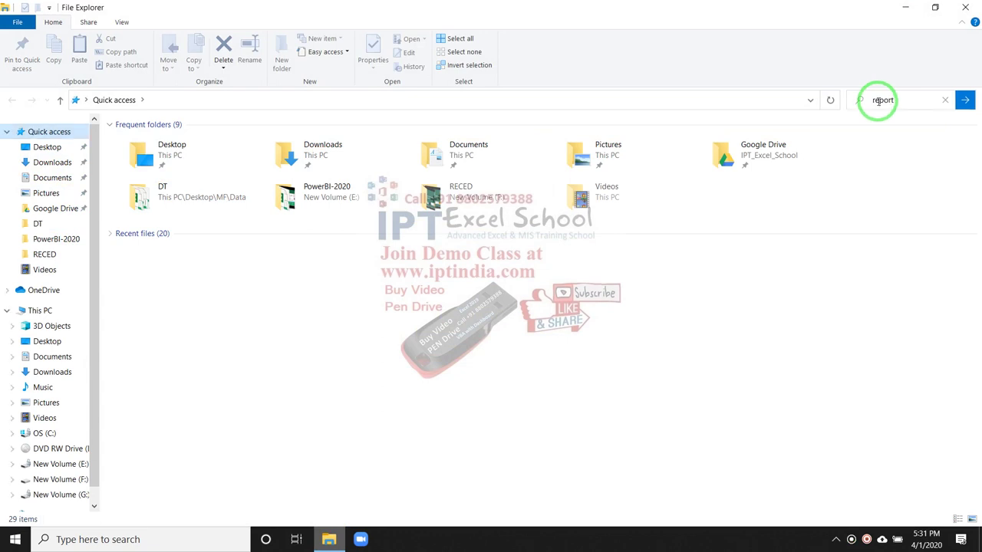
key("Return")
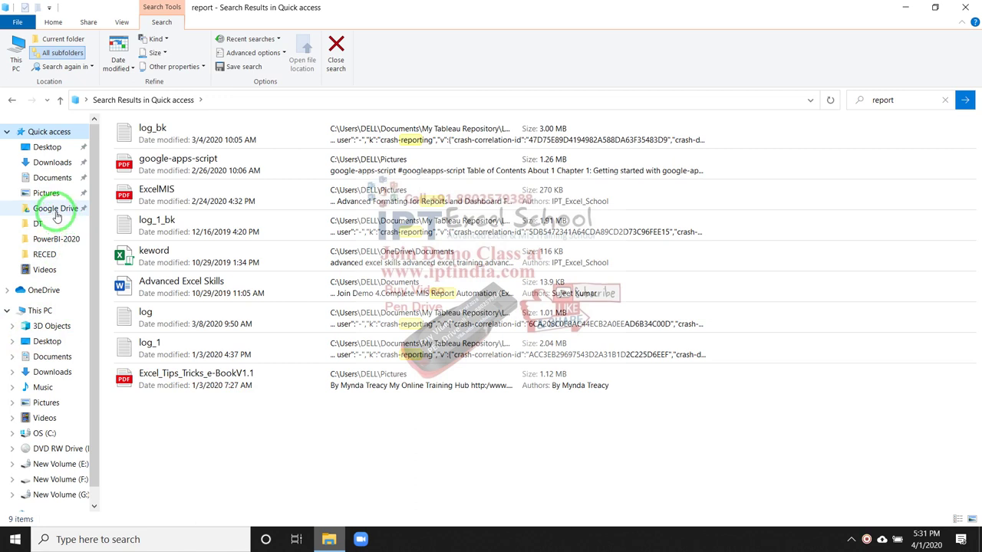
Step: Rerun the 'report' search in the Desktop folder and select the Cash template
left_click(47, 145)
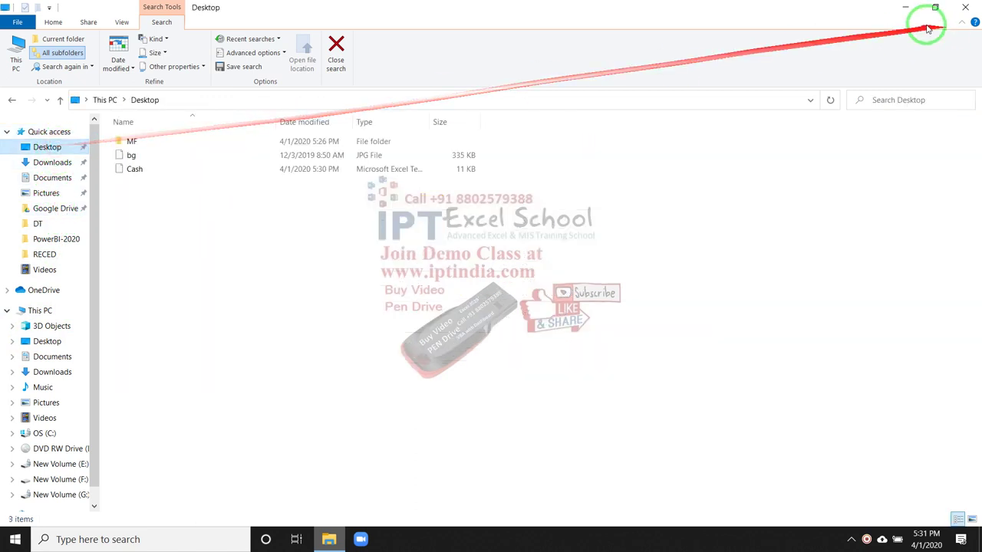
left_click(949, 99)
left_click(901, 116)
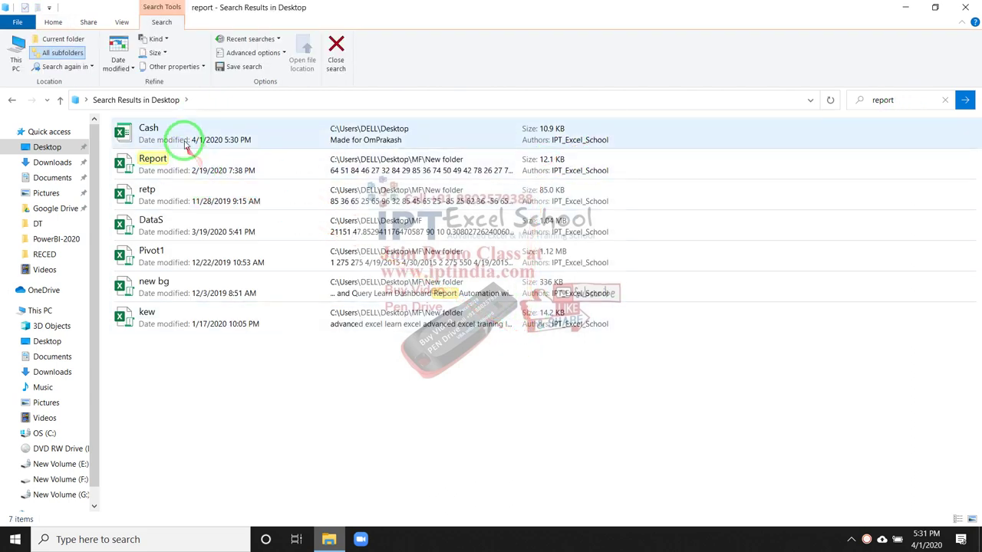
left_click(185, 142)
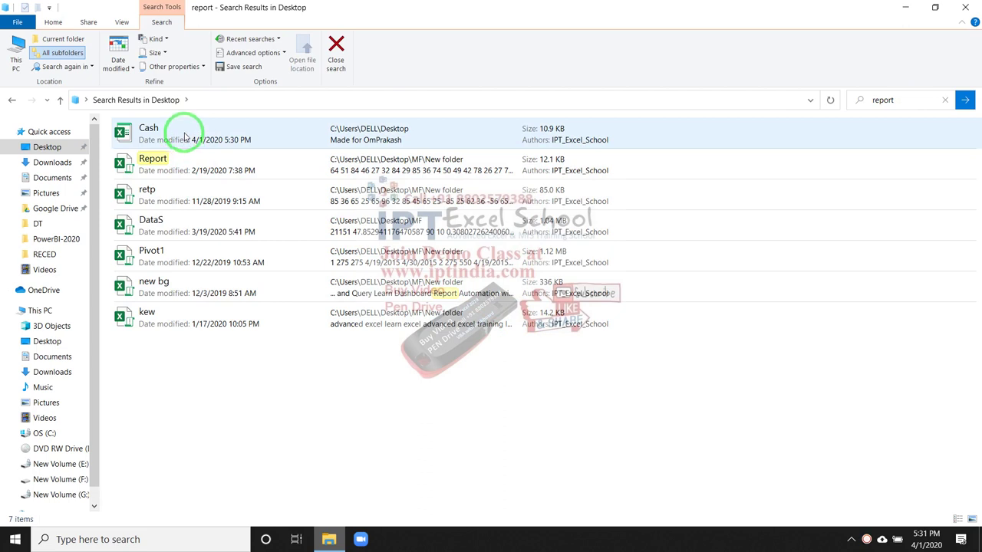
left_click(185, 135)
Step: Check the Cash file's title, subject and tags in Properties, then go to This PC
right_click(185, 134)
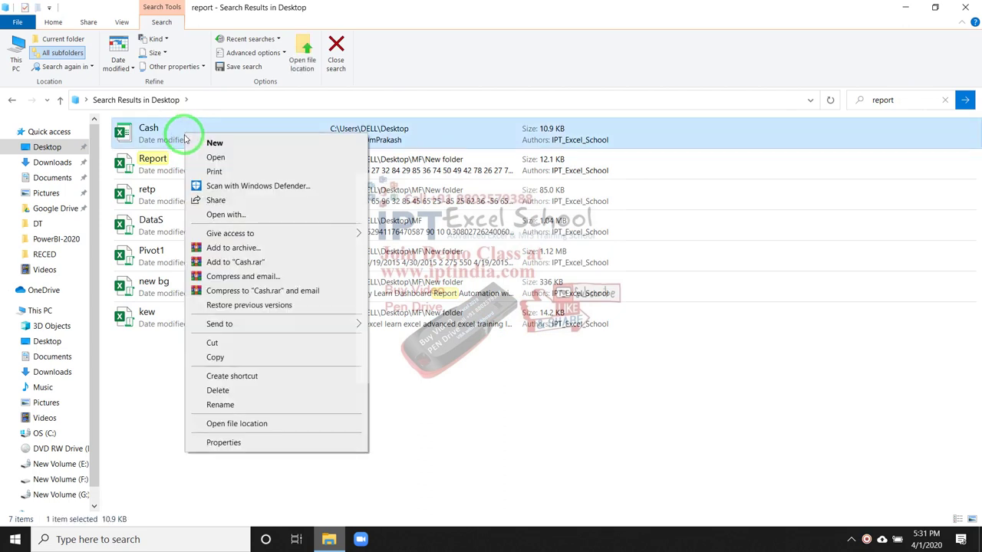
left_click(149, 164)
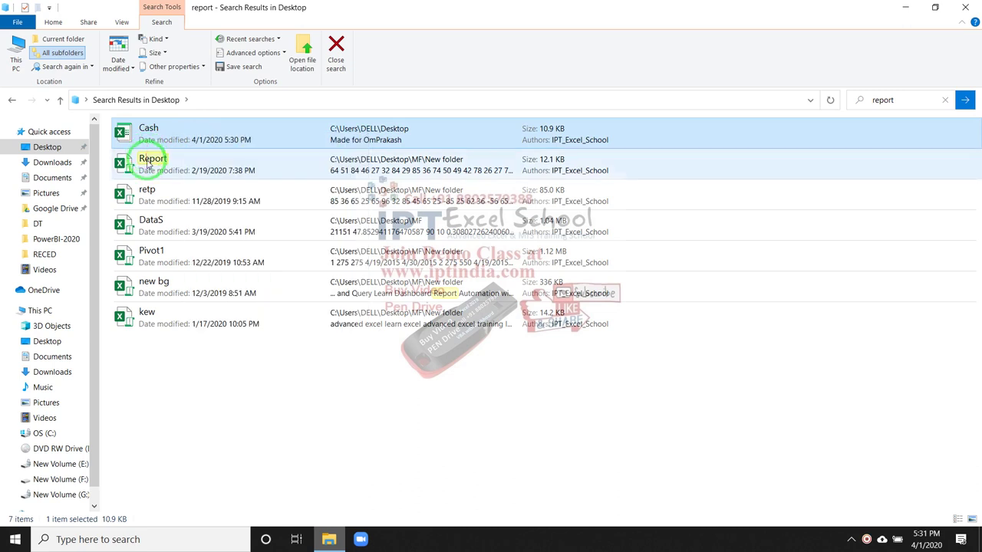
left_click(163, 135)
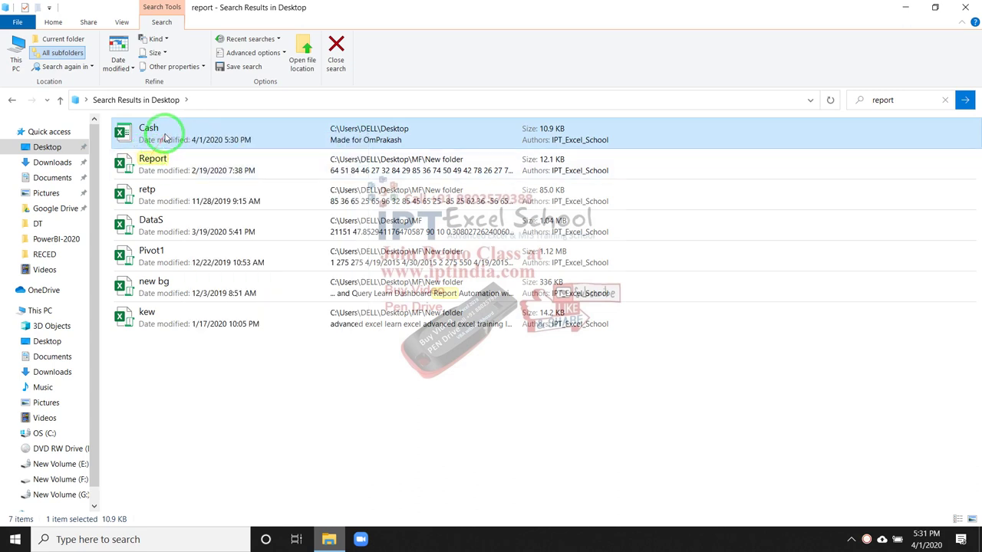
right_click(165, 136)
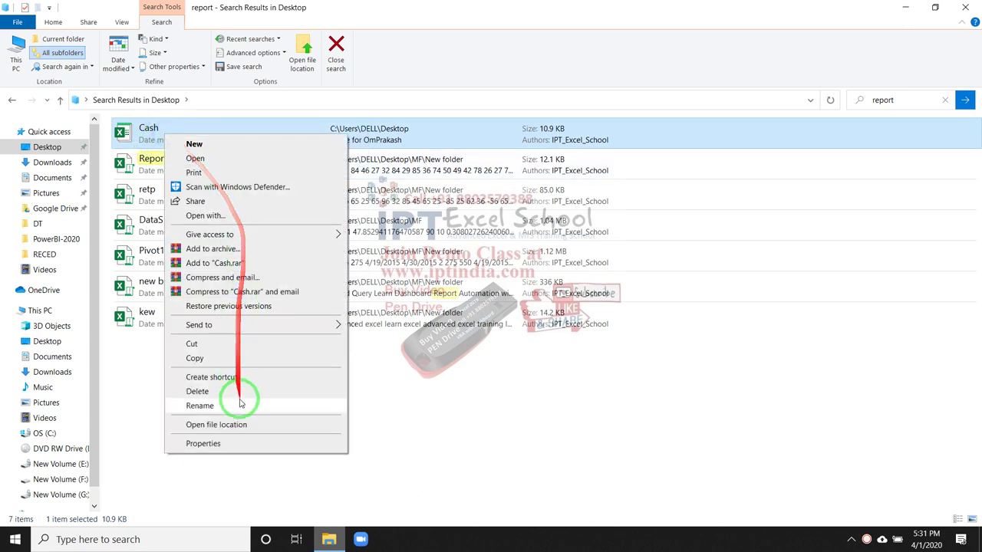
left_click(241, 442)
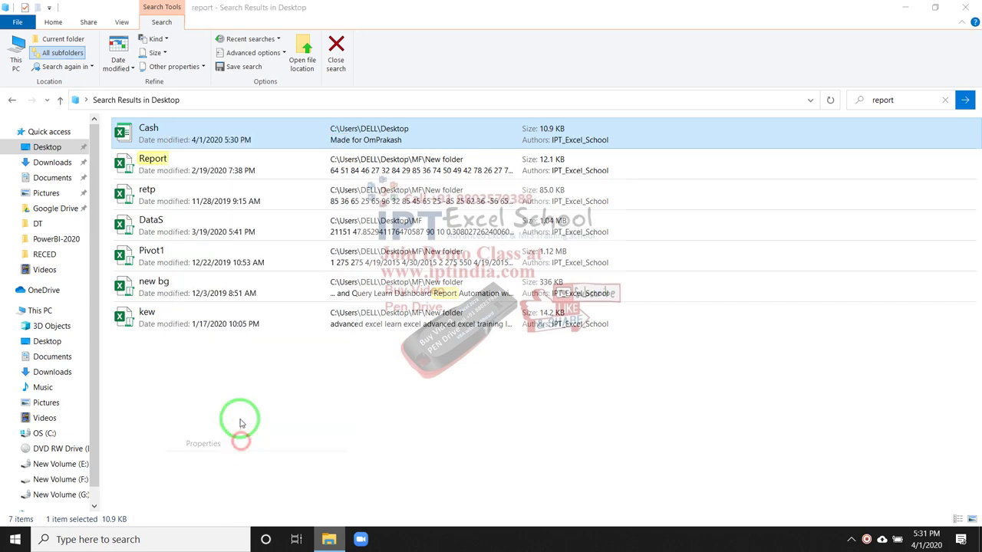
left_click(257, 165)
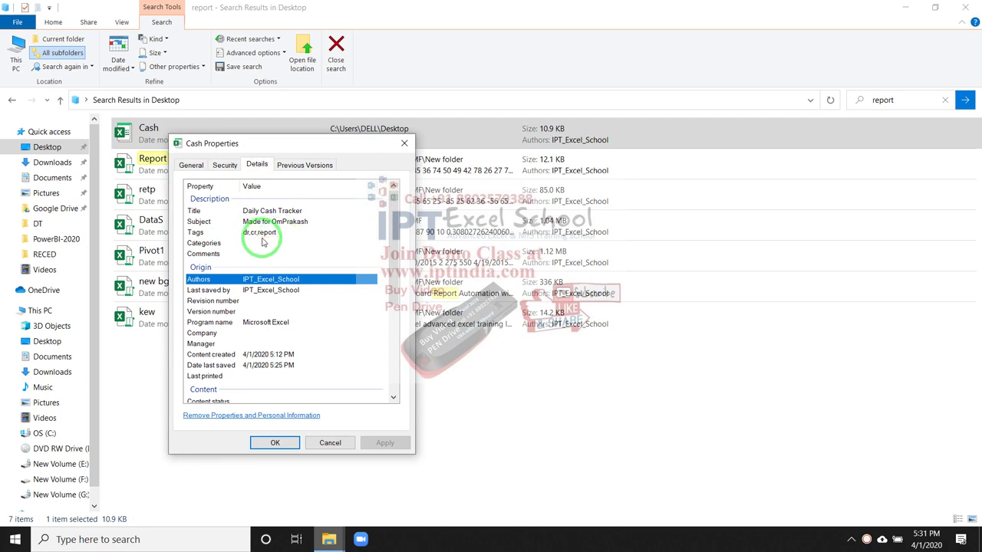
left_click(404, 145)
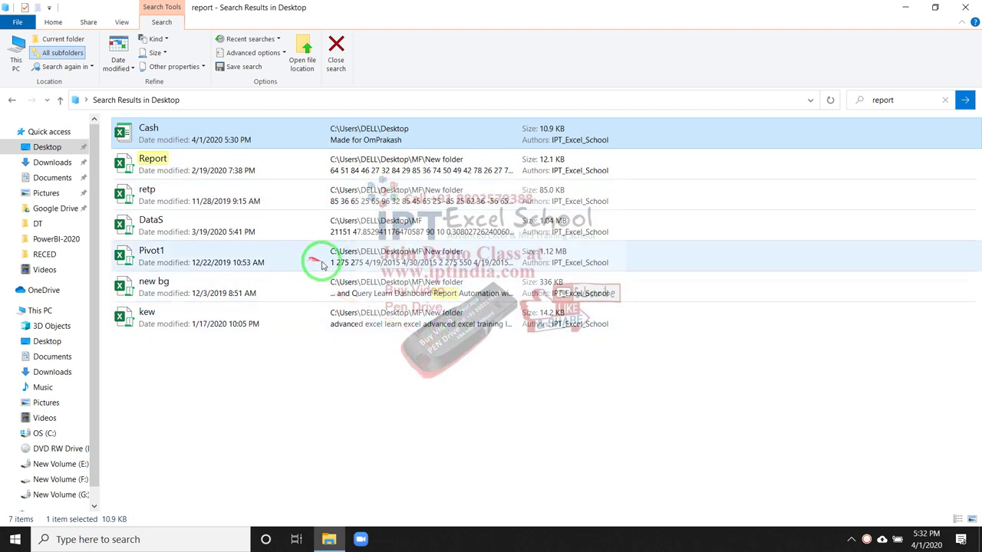
left_click_drag(343, 388, 182, 320)
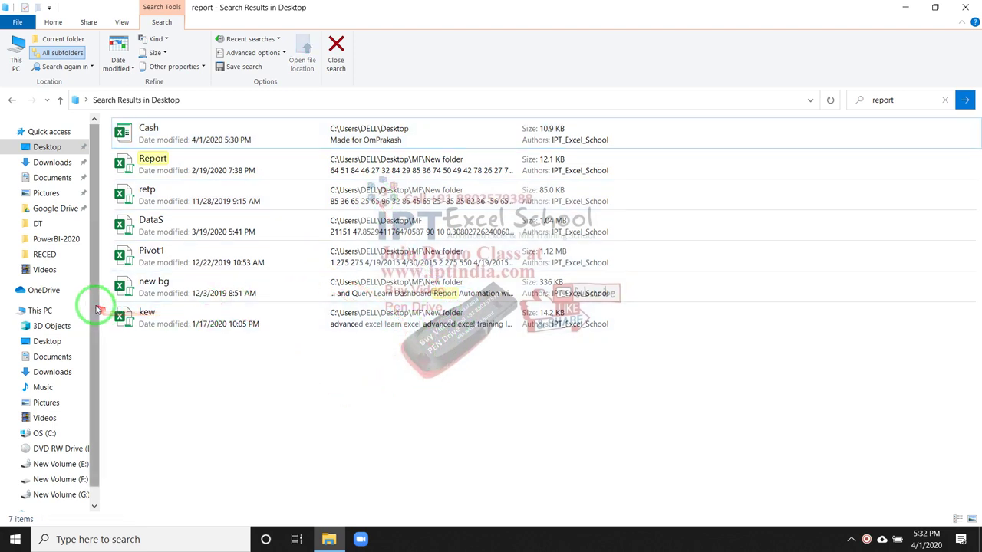
left_click(66, 310)
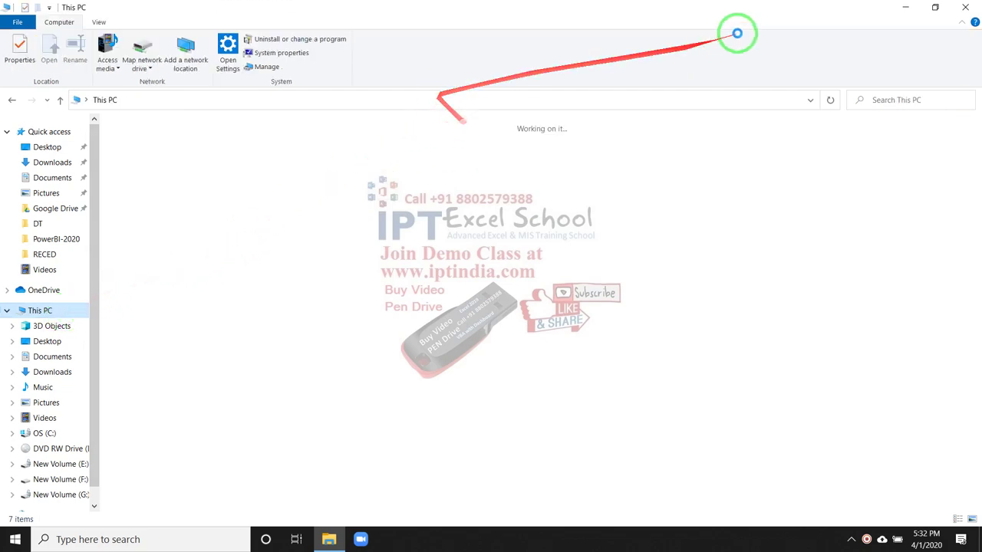
Step: Minimize File Explorer and refresh the desktop
left_click(915, 8)
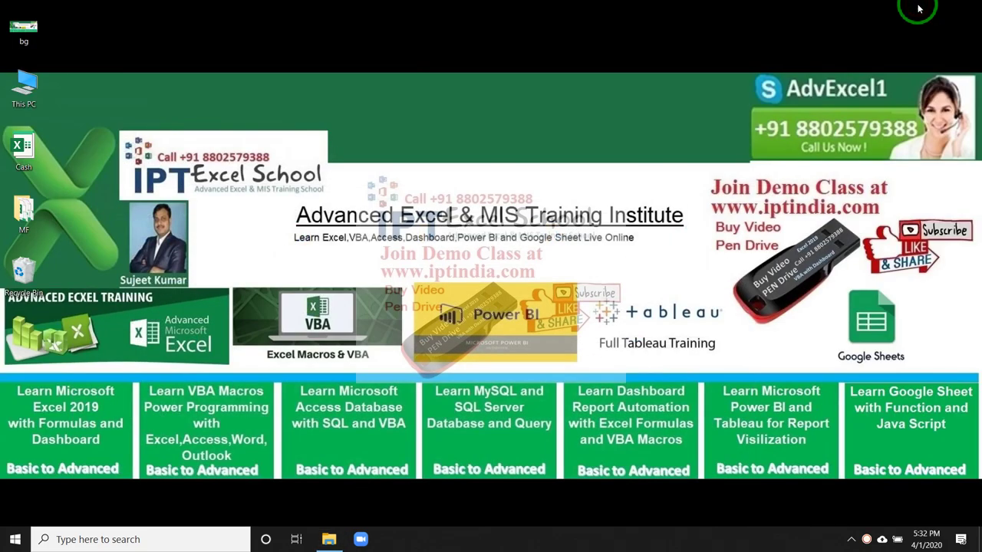
right_click(601, 86)
left_click(625, 122)
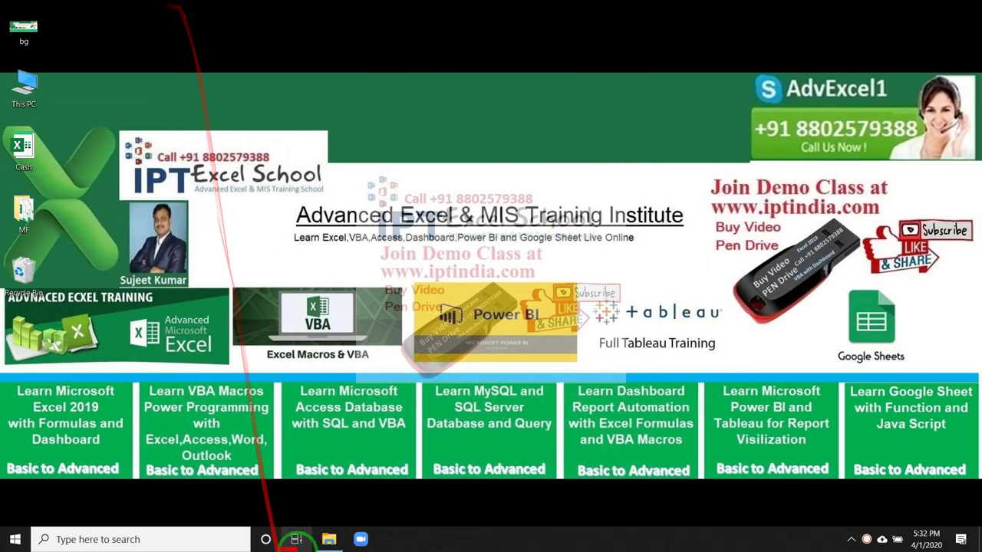
Step: Return to the running Zoom meeting, check the participants list, then close it
left_click(361, 539)
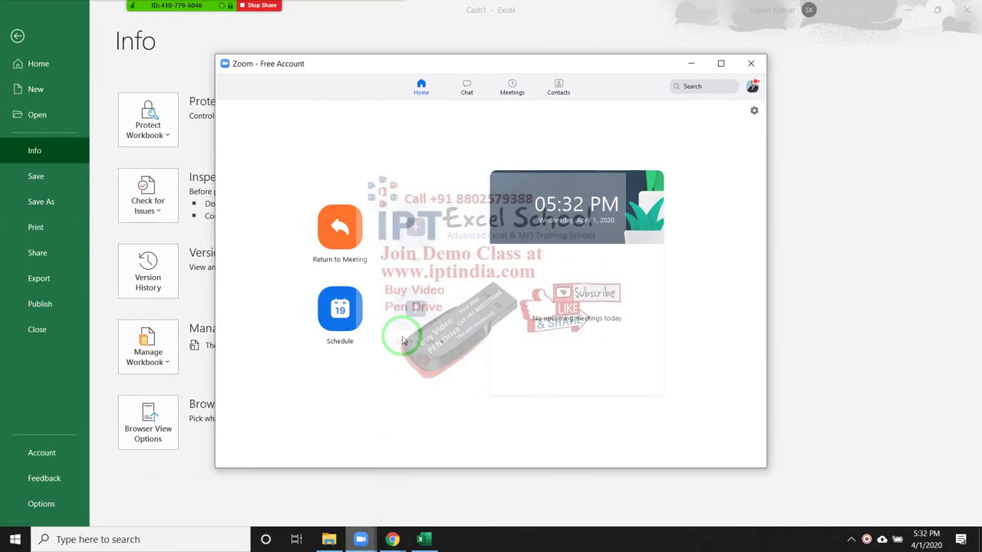
left_click(333, 253)
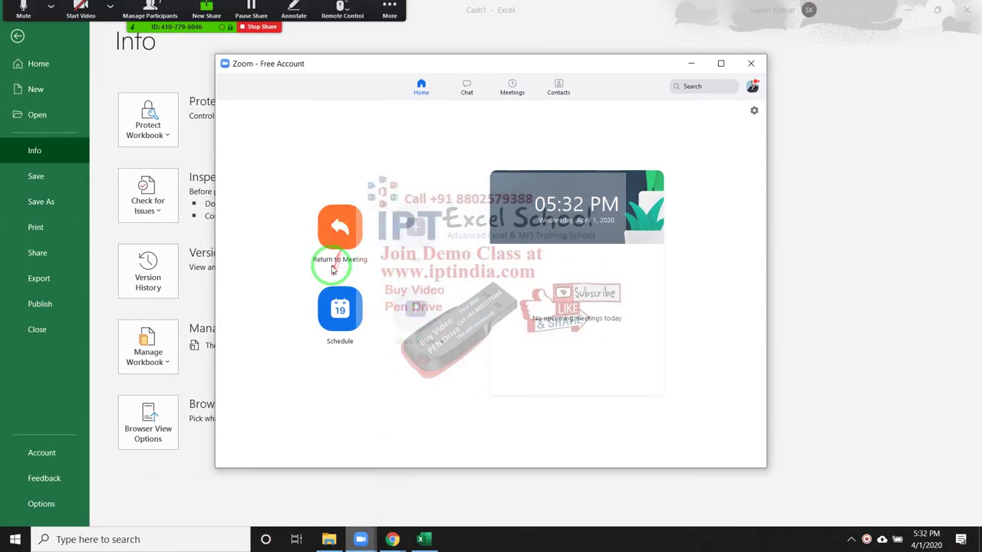
left_click(751, 63)
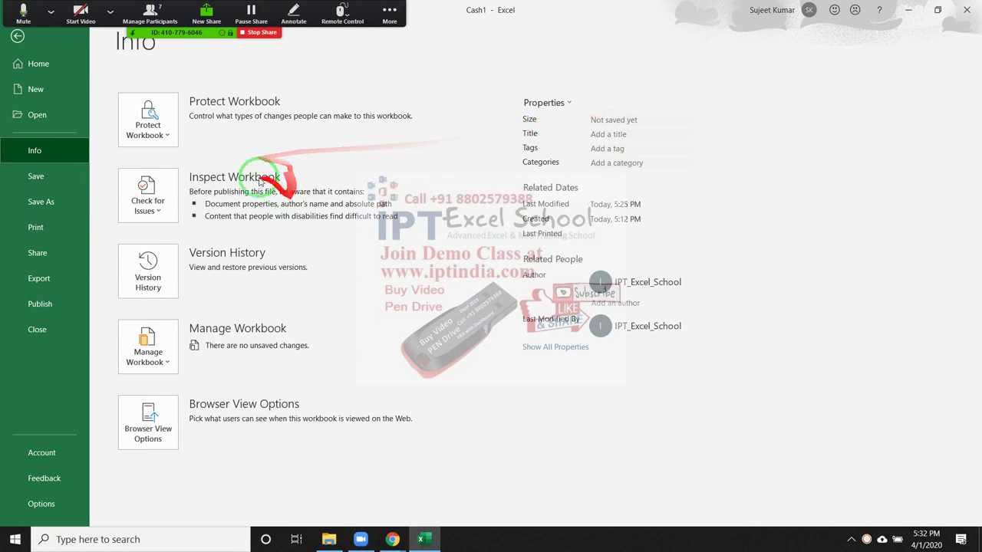
left_click(144, 28)
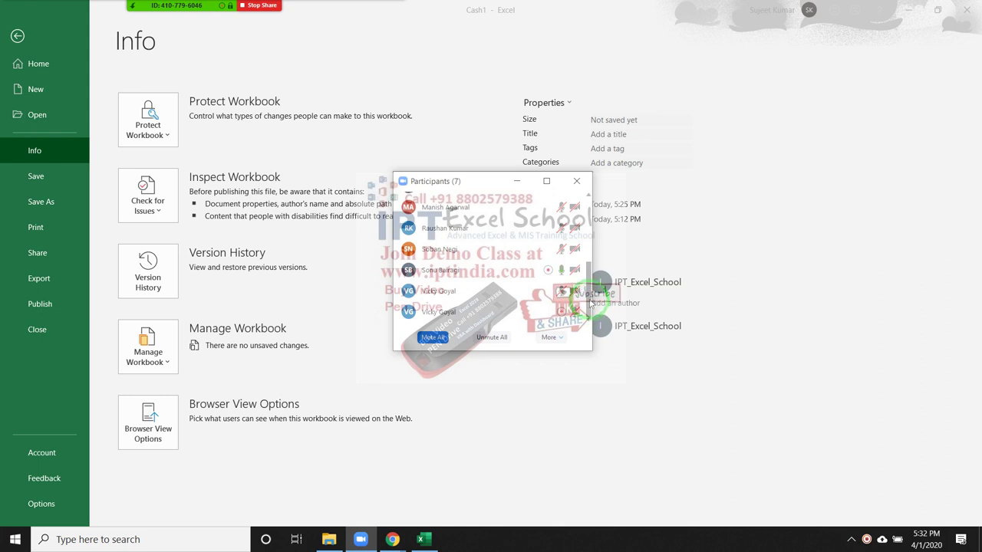
left_click_drag(589, 298, 594, 262)
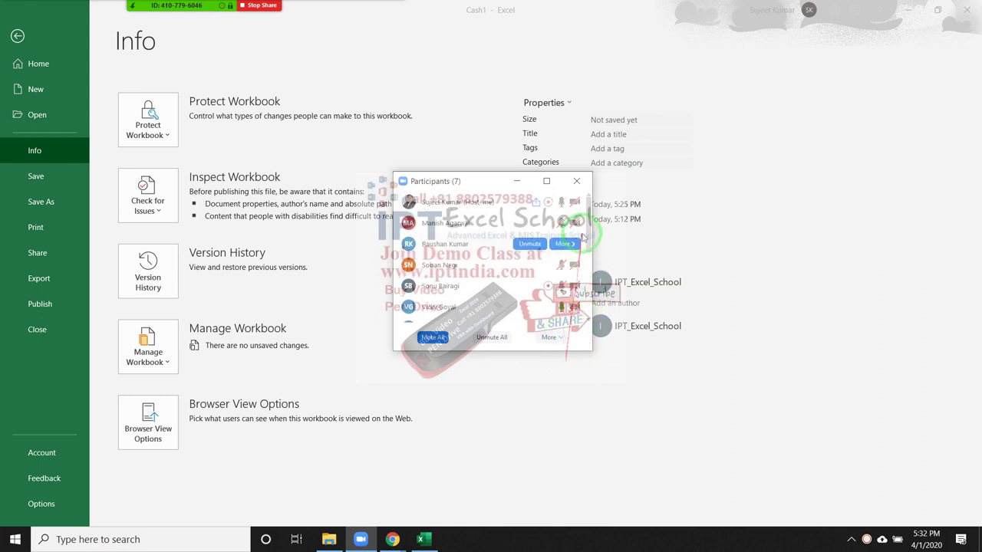
left_click(581, 182)
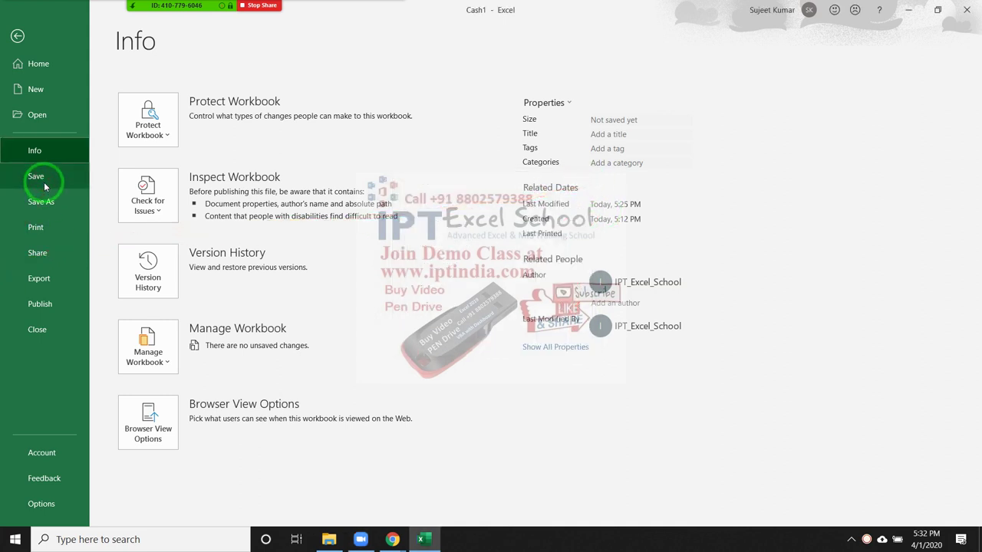
Step: View the Save As and Print pages, dismiss the sharing prompt, and reopen the File pages
left_click(69, 199)
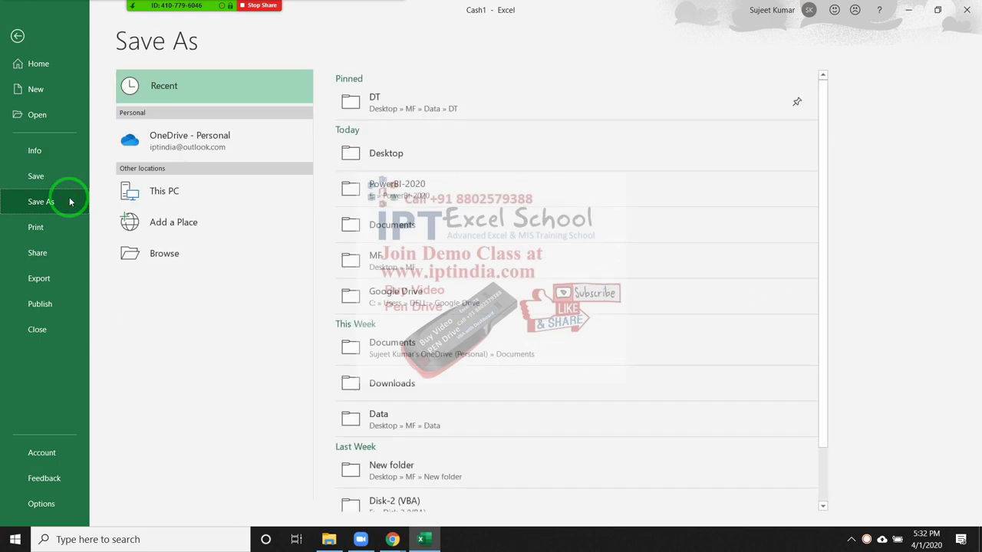
left_click(63, 227)
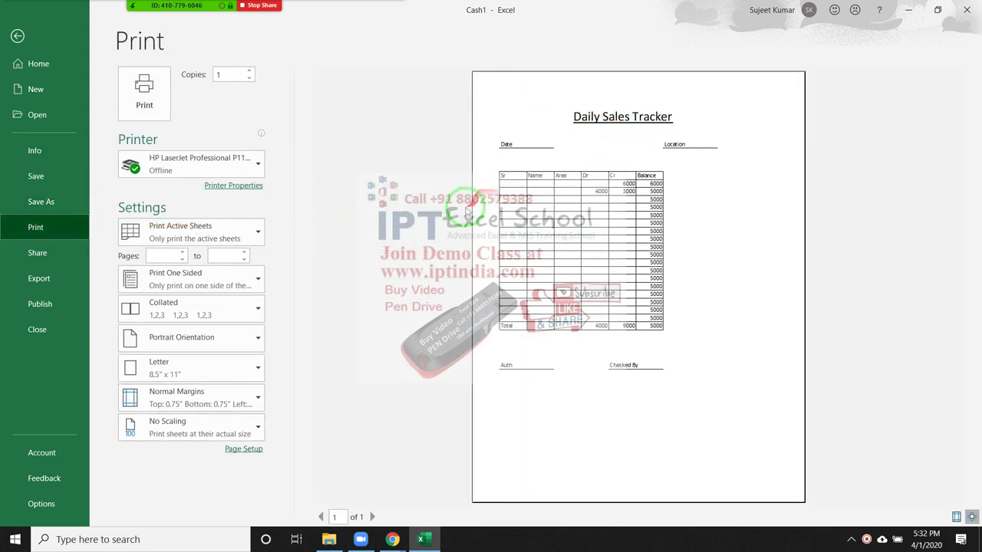
key("Escape")
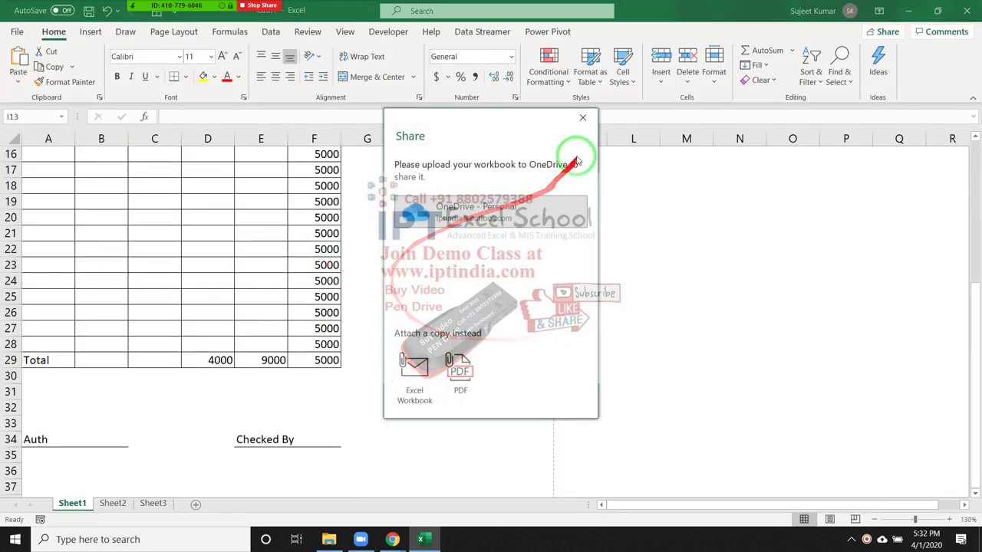
left_click(583, 119)
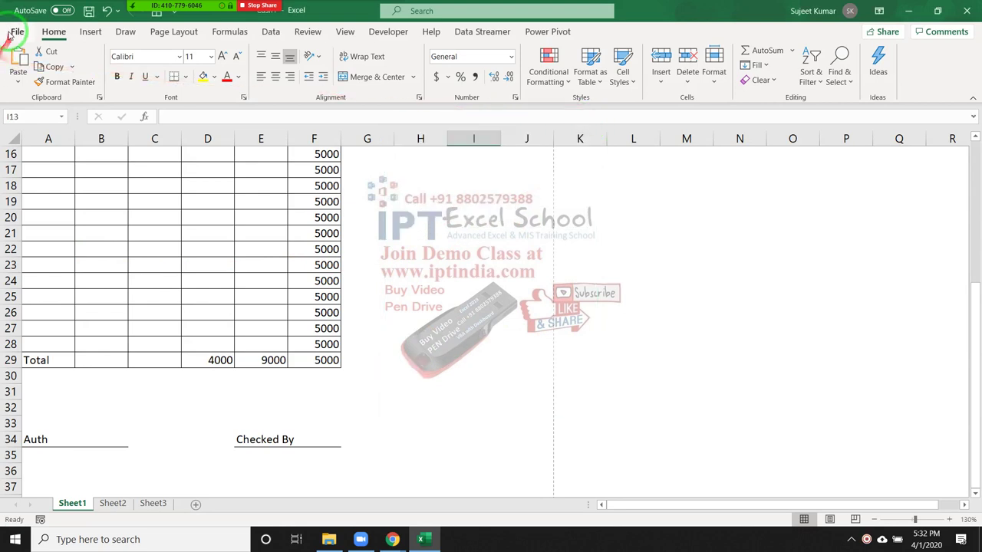
left_click(17, 31)
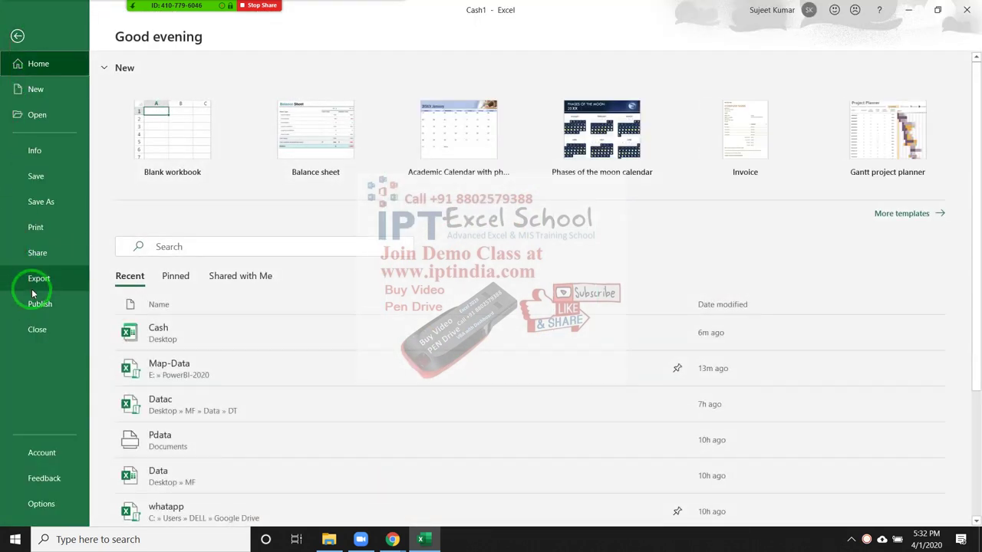
Step: Browse Export > Change File Type, Publish, Account and Feedback, then bring up Excel Options
left_click(31, 287)
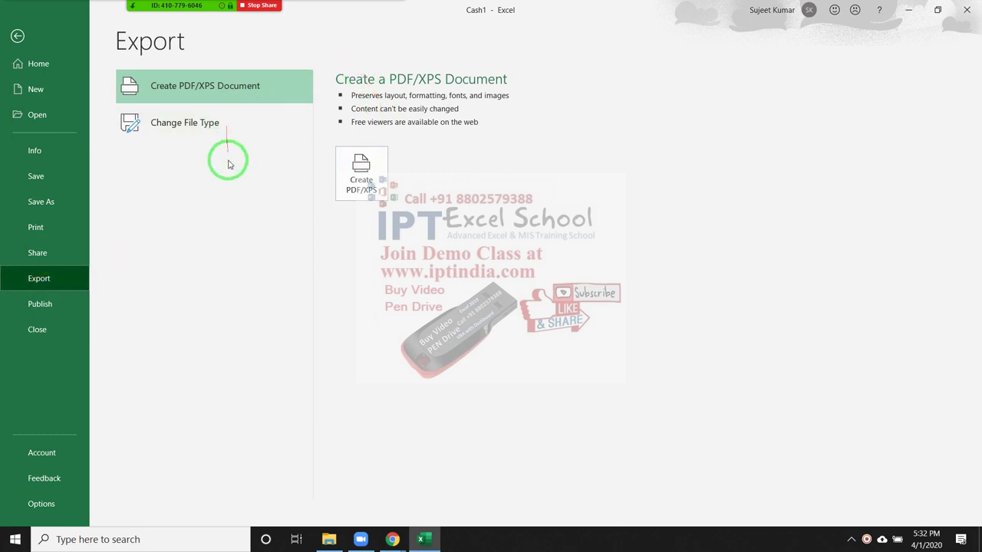
left_click(228, 130)
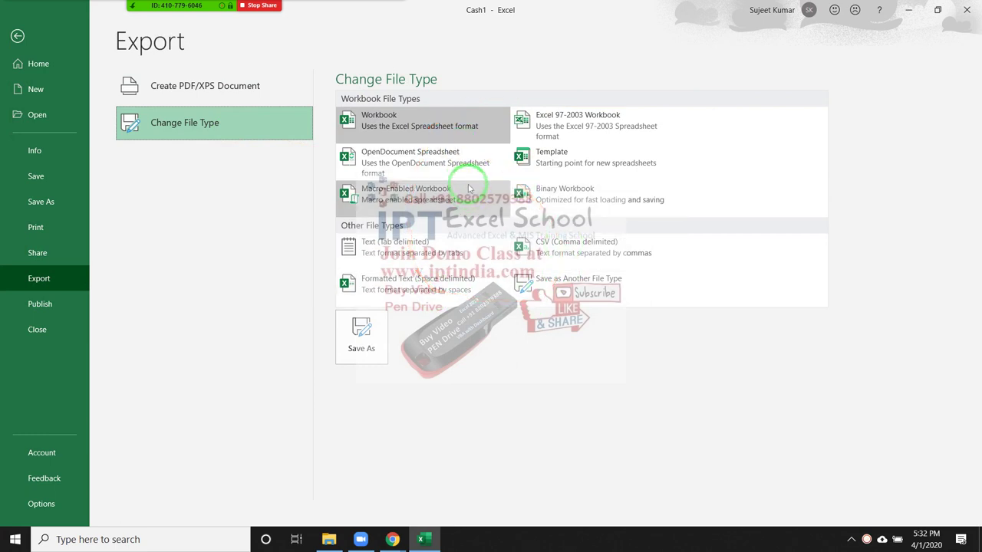
left_click(55, 306)
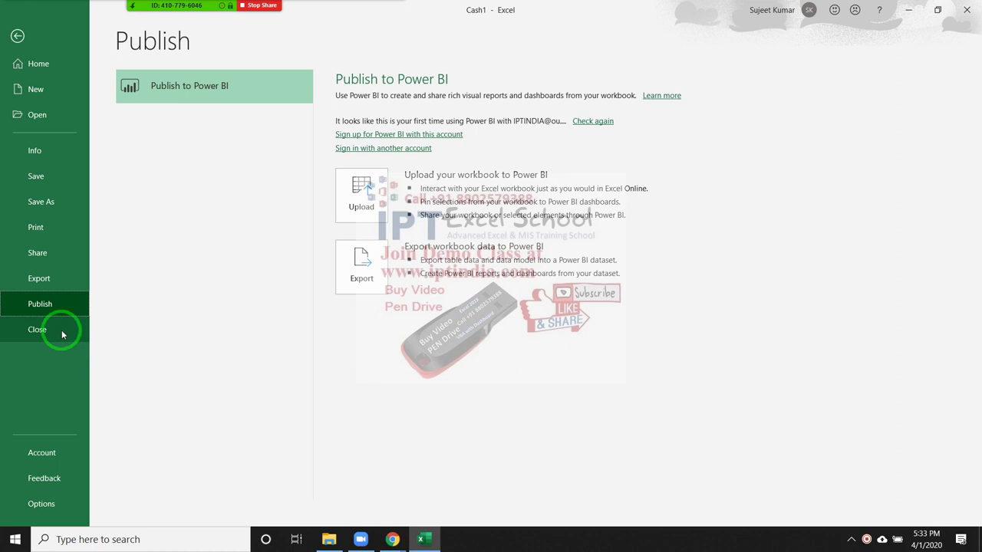
left_click(70, 460)
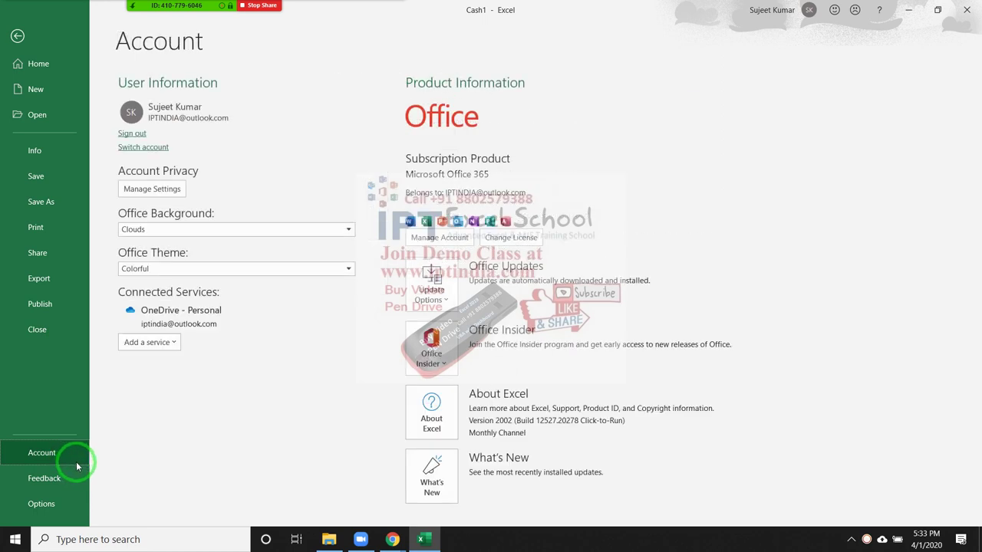
left_click_drag(131, 296, 520, 201)
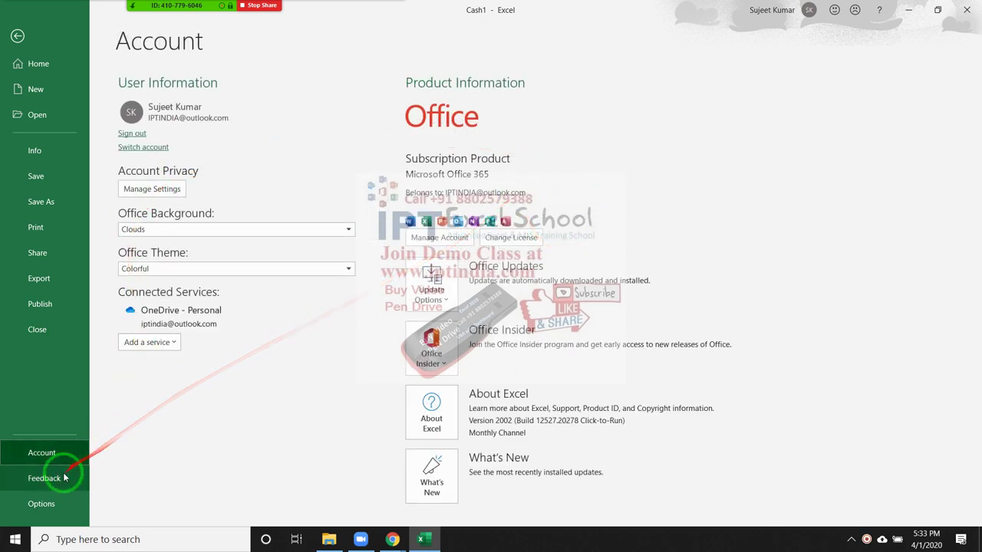
left_click(47, 477)
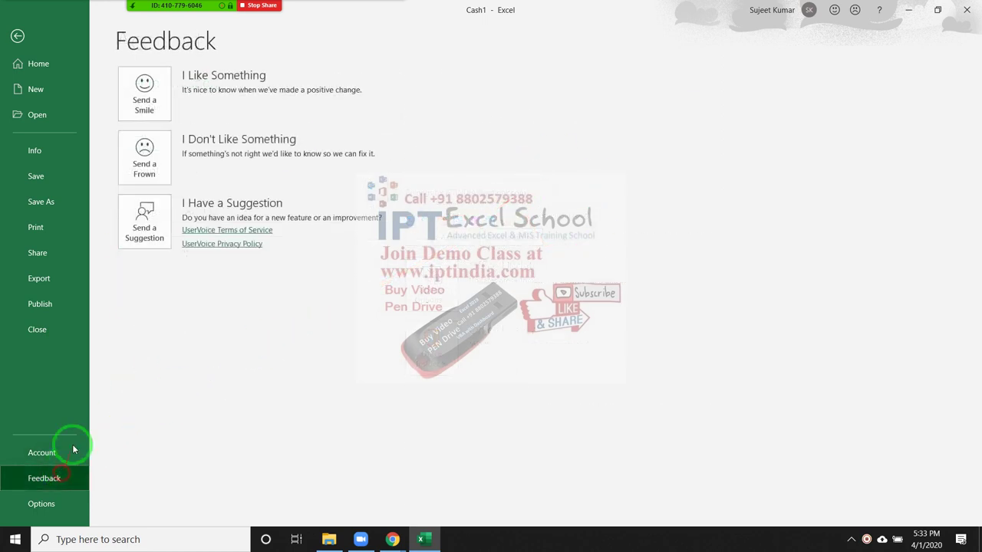
left_click(68, 515)
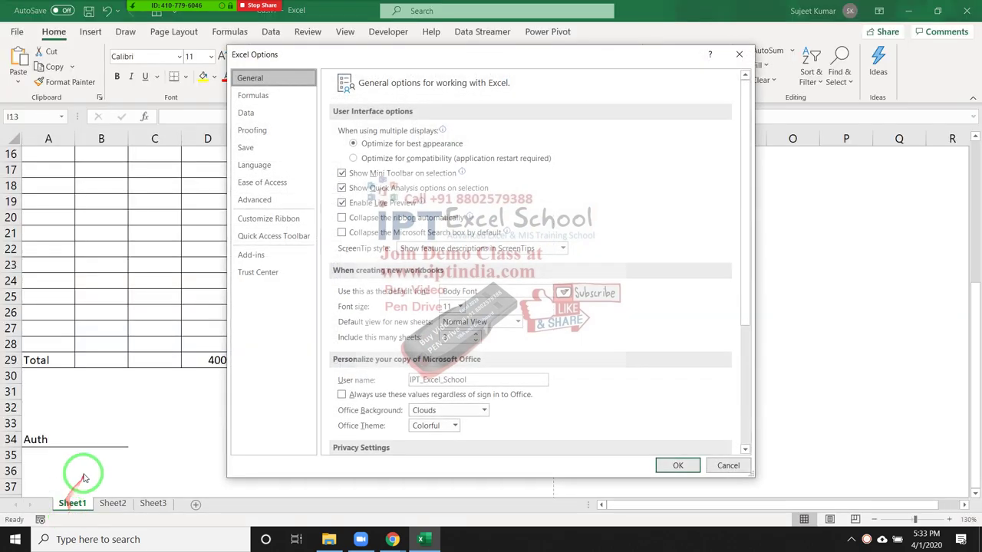
Step: Dismiss Excel Options without changes and minimize Excel to reveal the Cash template on the desktop
key("Escape")
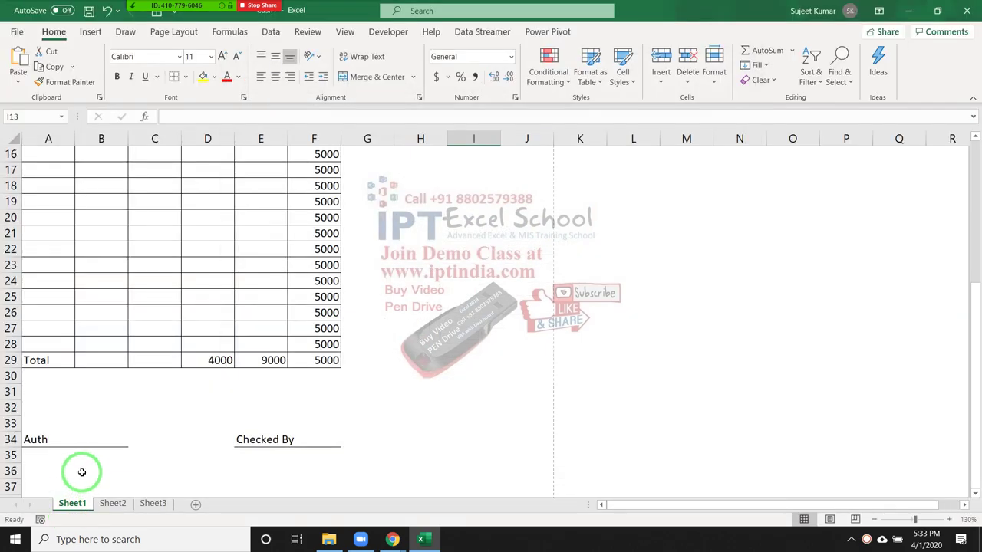
key("super+d")
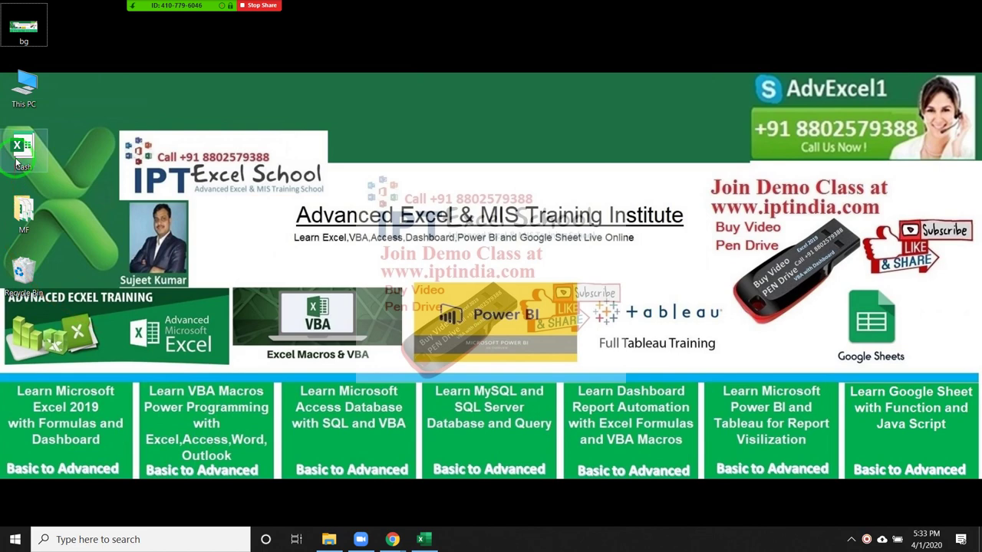
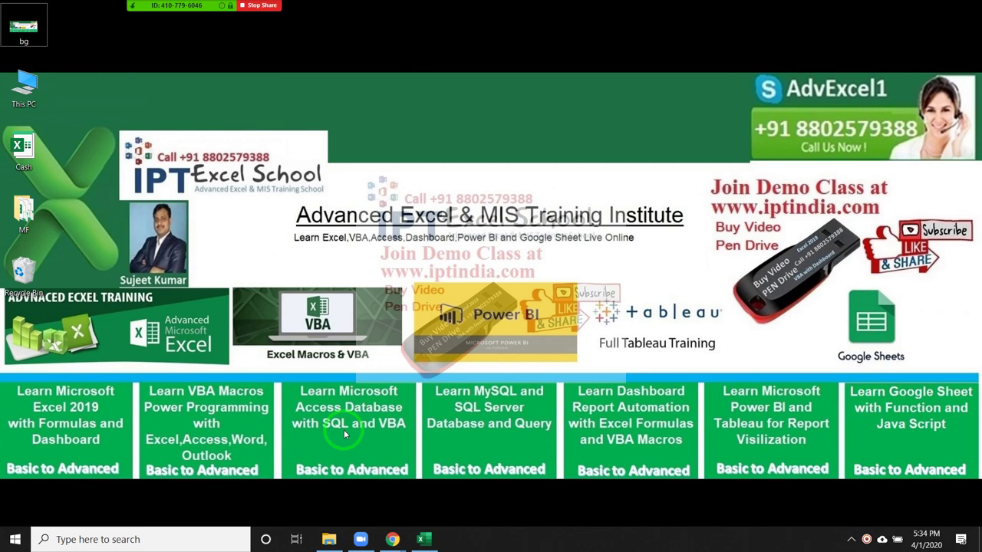
Step: Bring Excel forward and open Excel Options on General (Clouds background, Colorful theme)
left_click(421, 540)
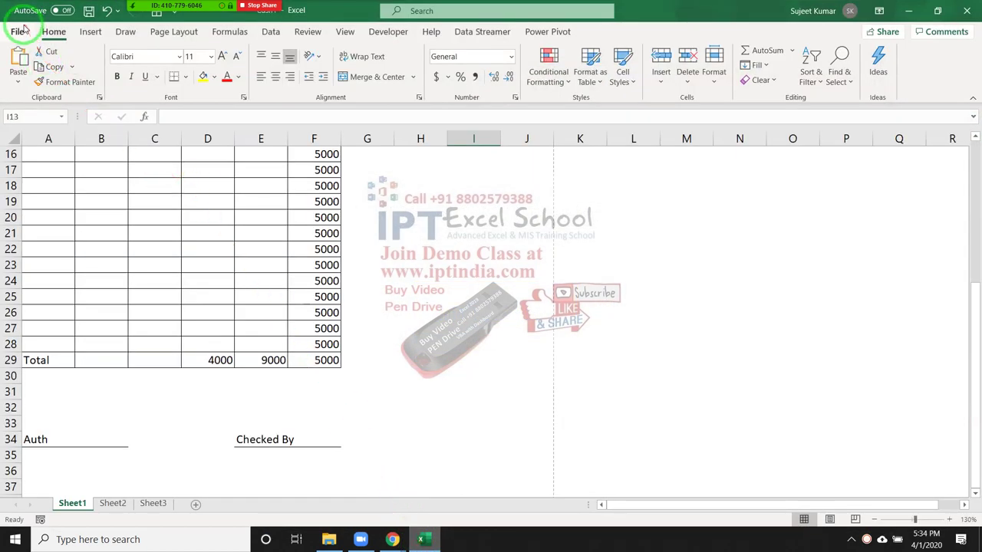
left_click(21, 30)
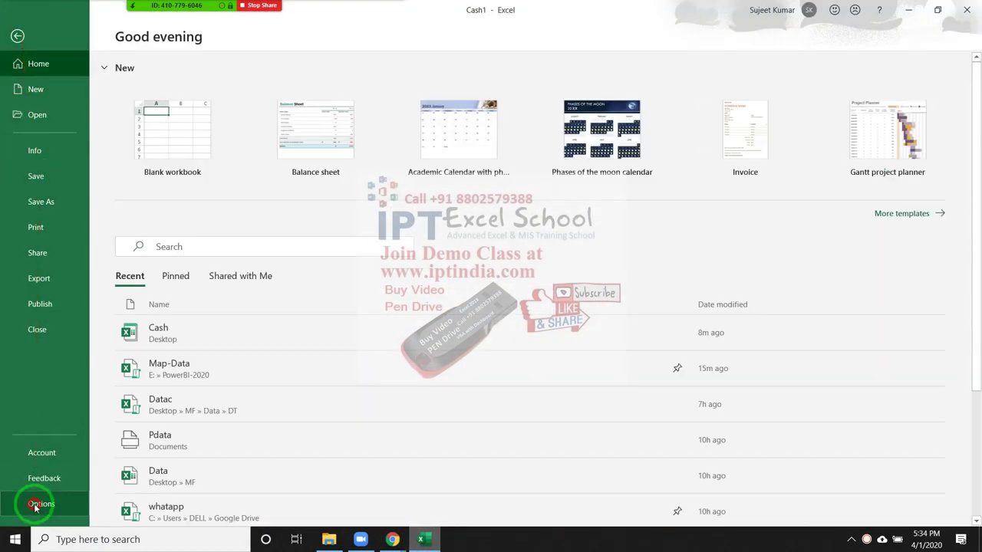
key("Escape")
left_click_drag(433, 381, 426, 379)
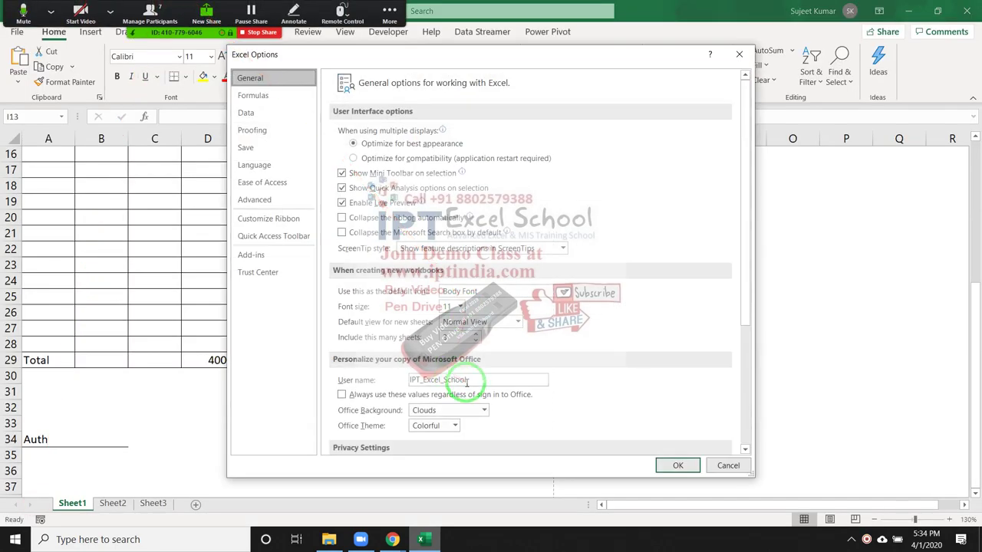
left_click(149, 11)
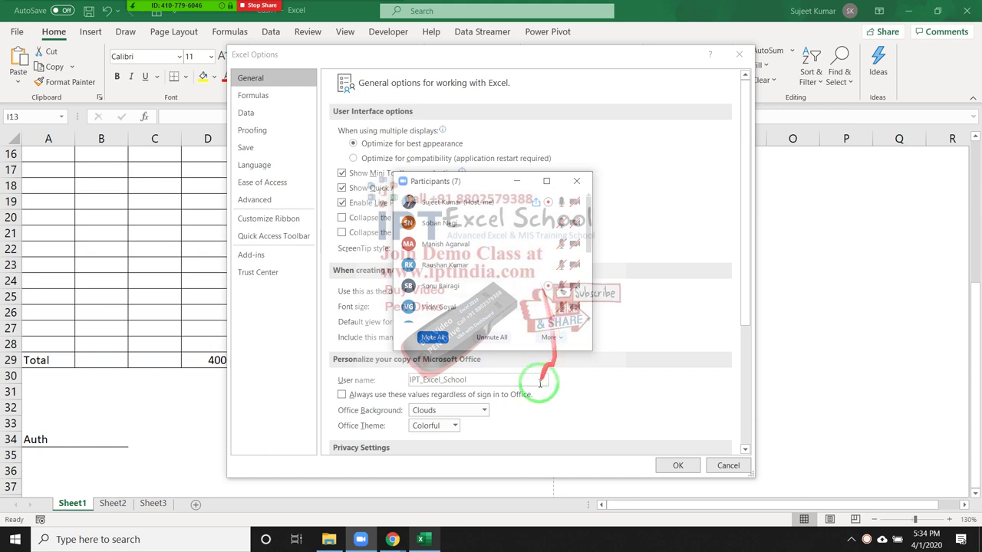
left_click(576, 181)
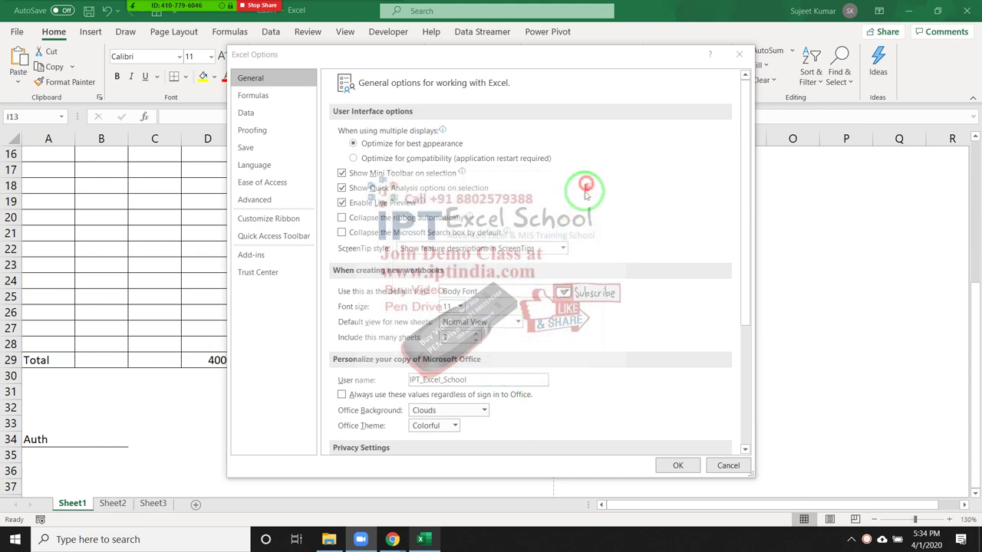
left_click(460, 388)
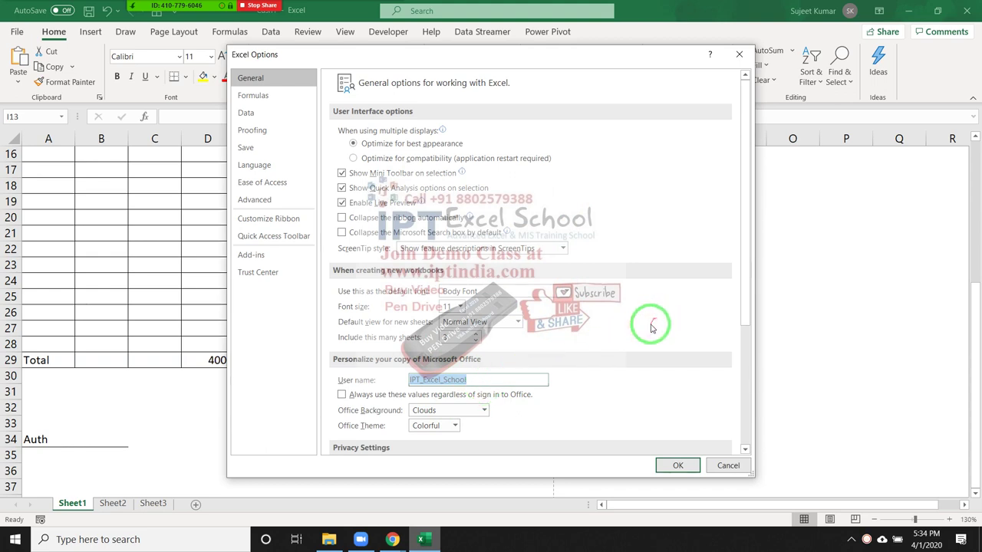
mouse_move(260, 7)
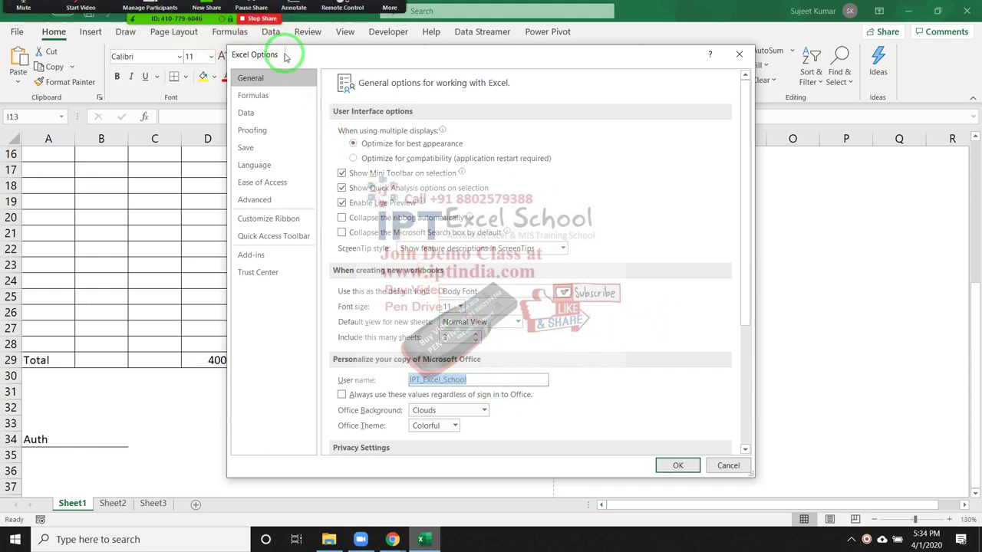
left_click_drag(288, 48, 311, 42)
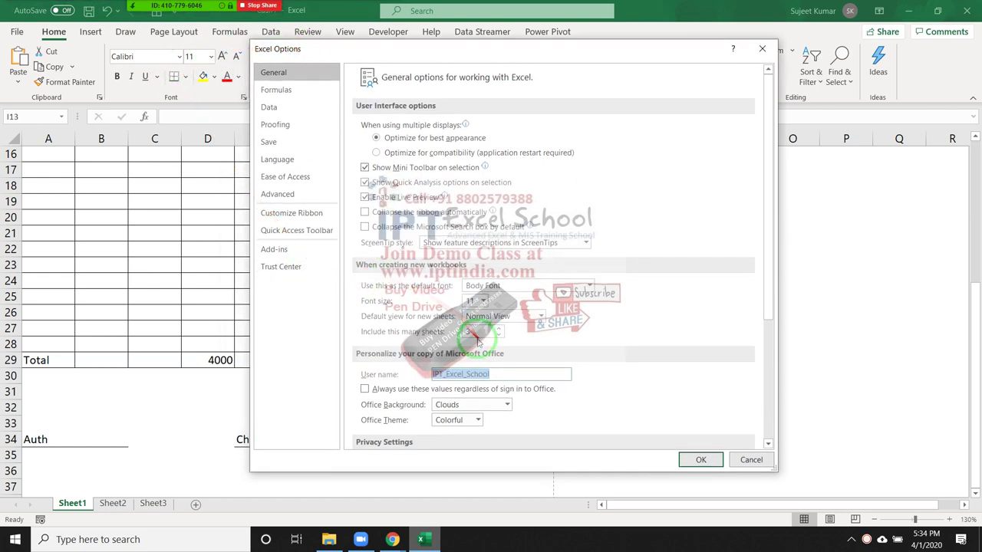
Step: Look up the DS entry in AutoCorrect, which expands to 'Daily Sales Report', then close Options
left_click(275, 91)
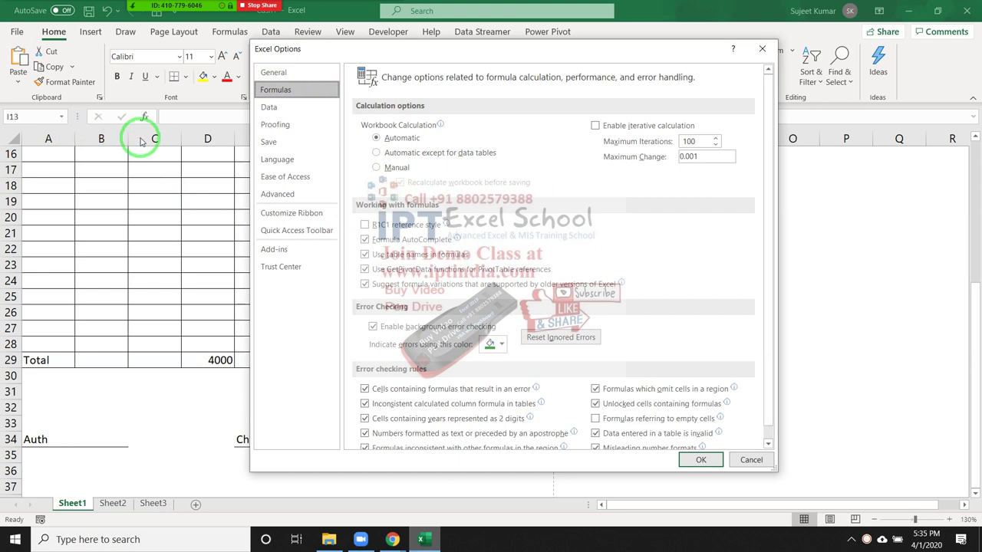
left_click(304, 106)
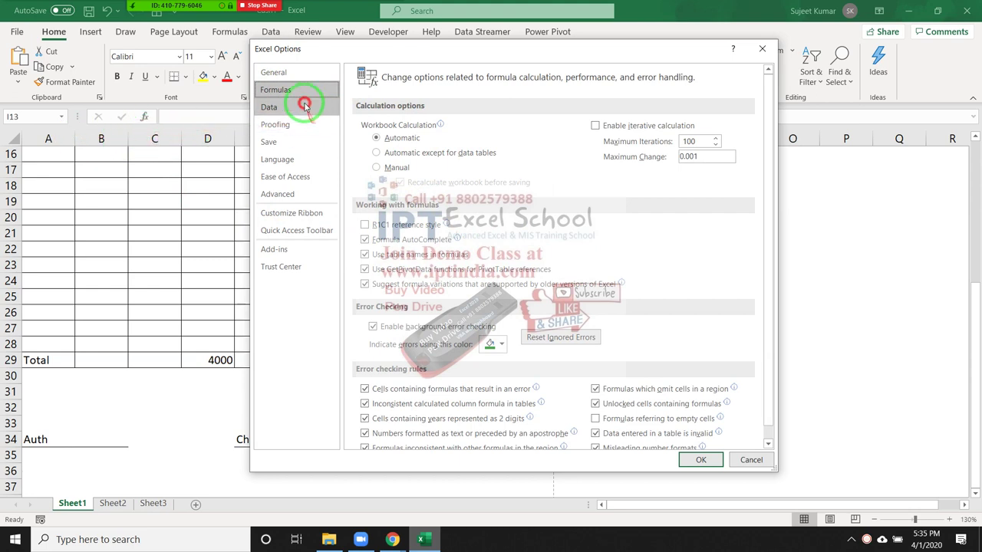
left_click(296, 124)
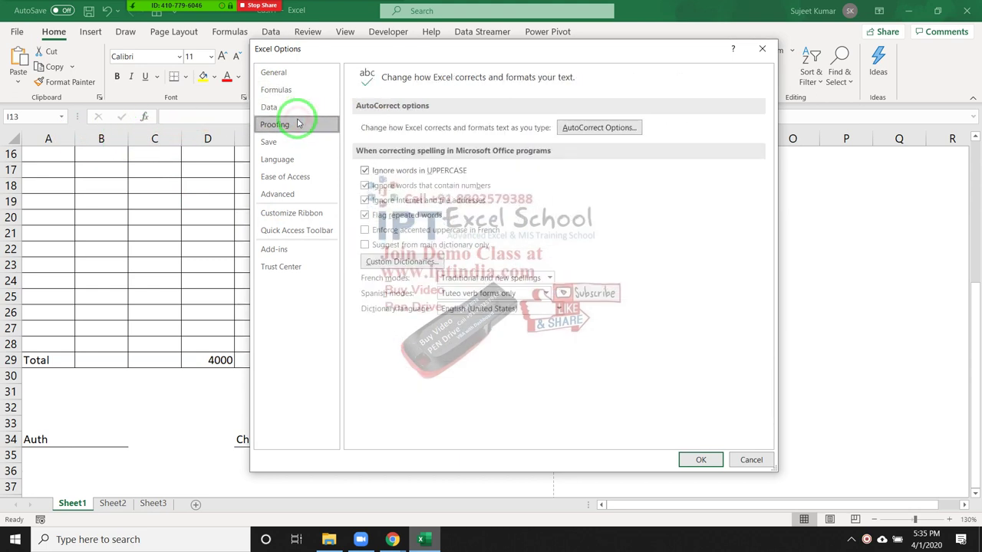
left_click(575, 140)
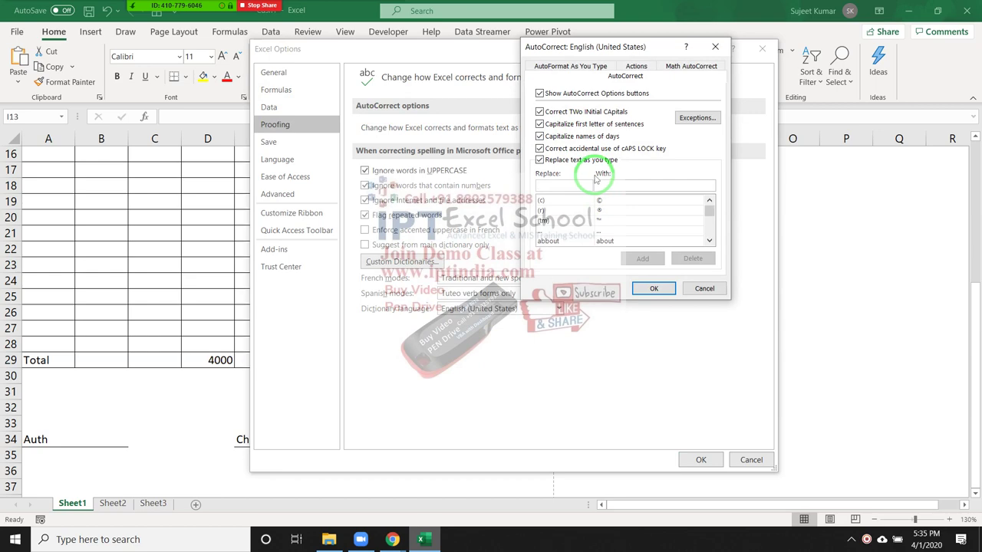
type("DS")
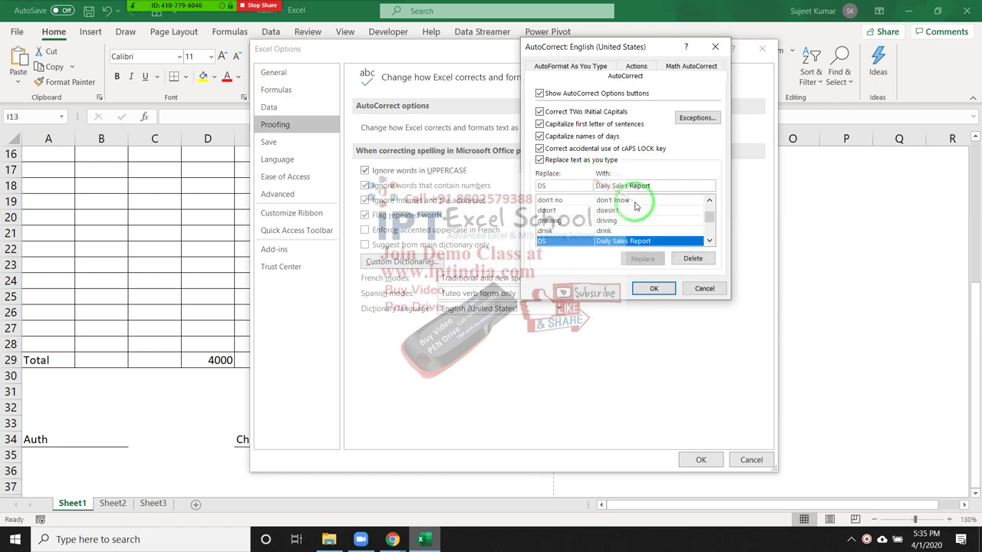
key("Return")
key("Return")
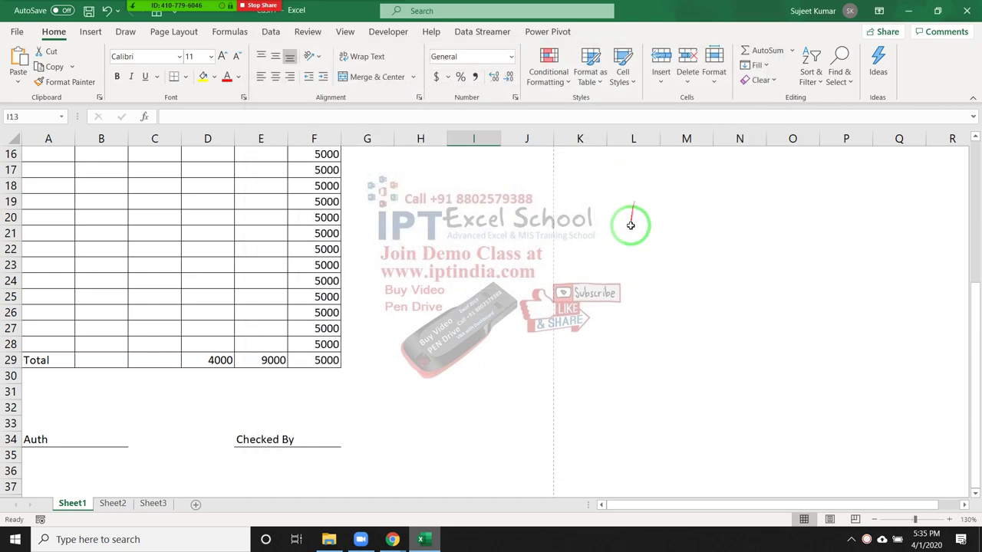
Step: Type DS in cell L21 so AutoCorrect enters 'Daily Sales Report'
left_click(629, 229)
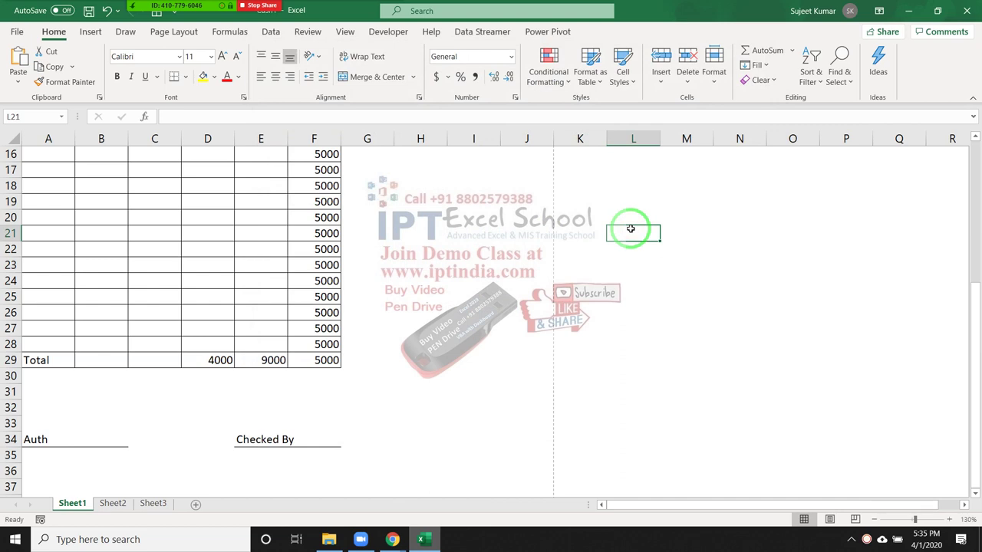
type("DS")
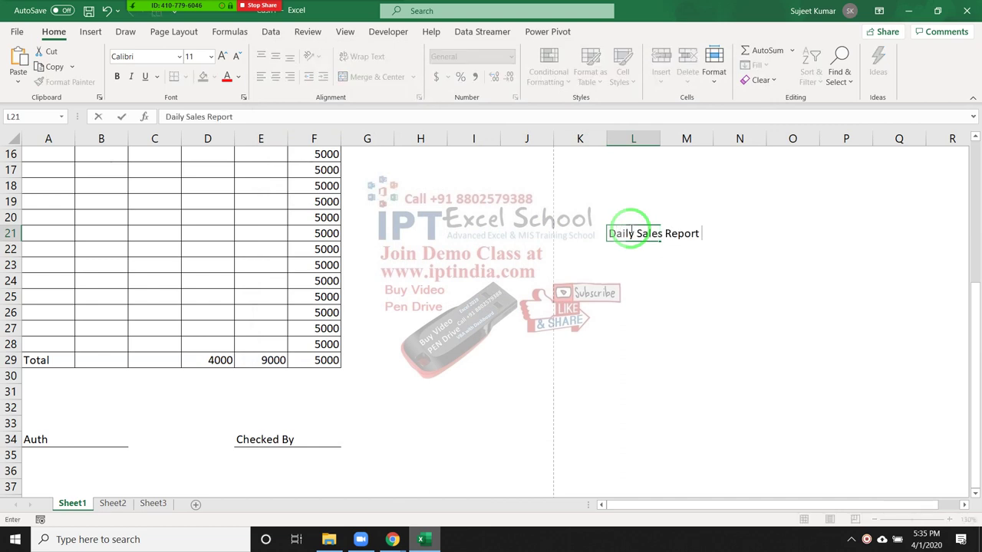
key("Return")
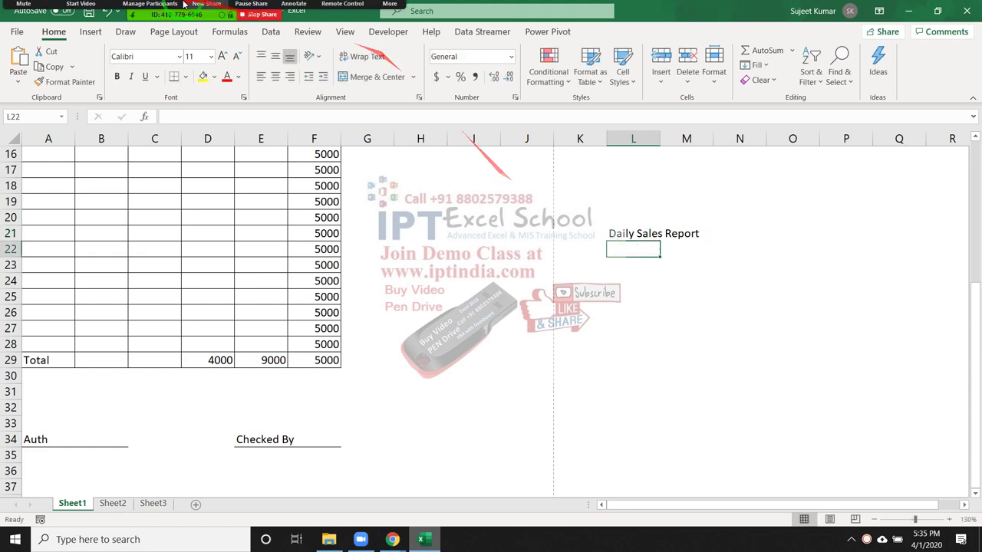
Step: Open AutoCorrect Options from the Proofing page of Excel Options
left_click(17, 31)
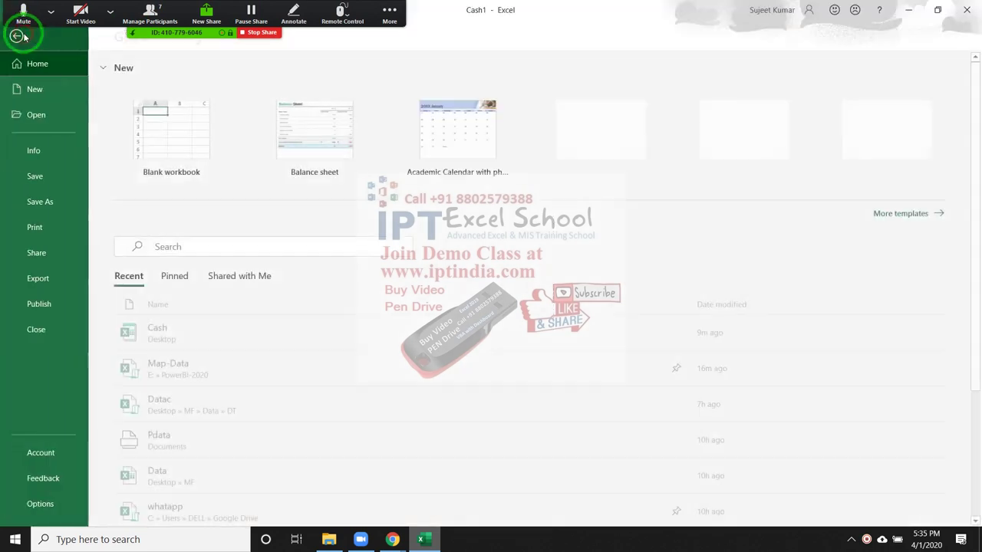
left_click(39, 503)
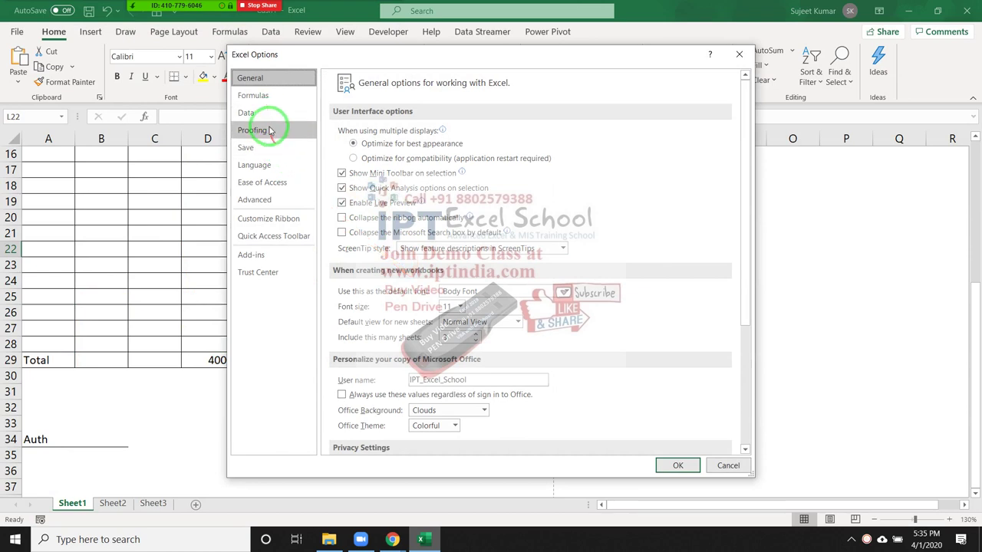
left_click(253, 129)
left_click(576, 133)
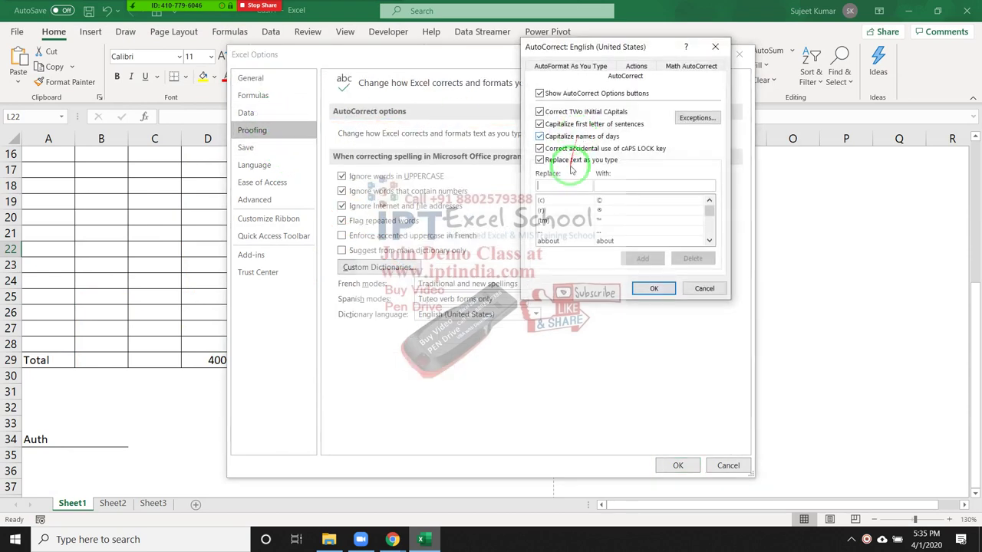
Step: Add an entry replacing RW with 'Report Weekly' and OK both dialogs
left_click(553, 185)
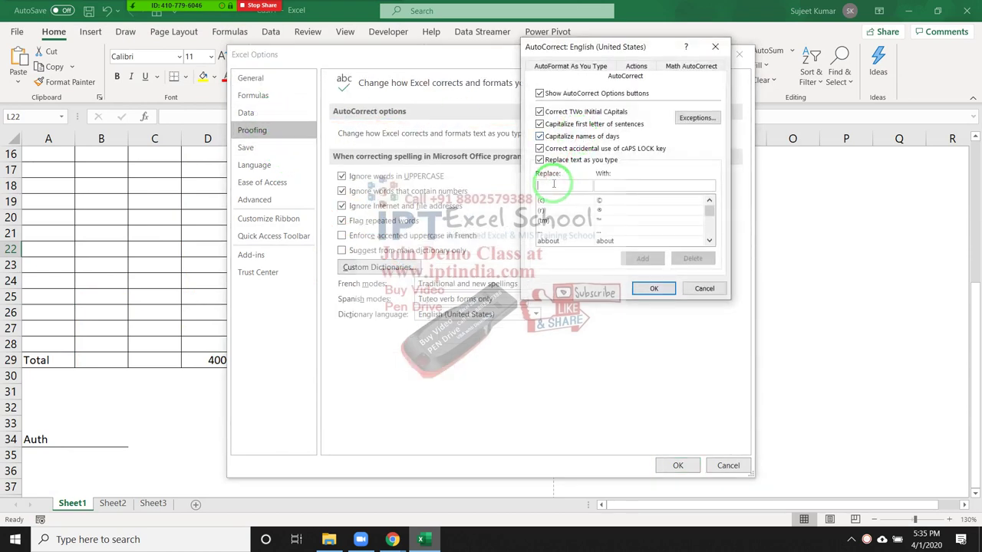
type("RW")
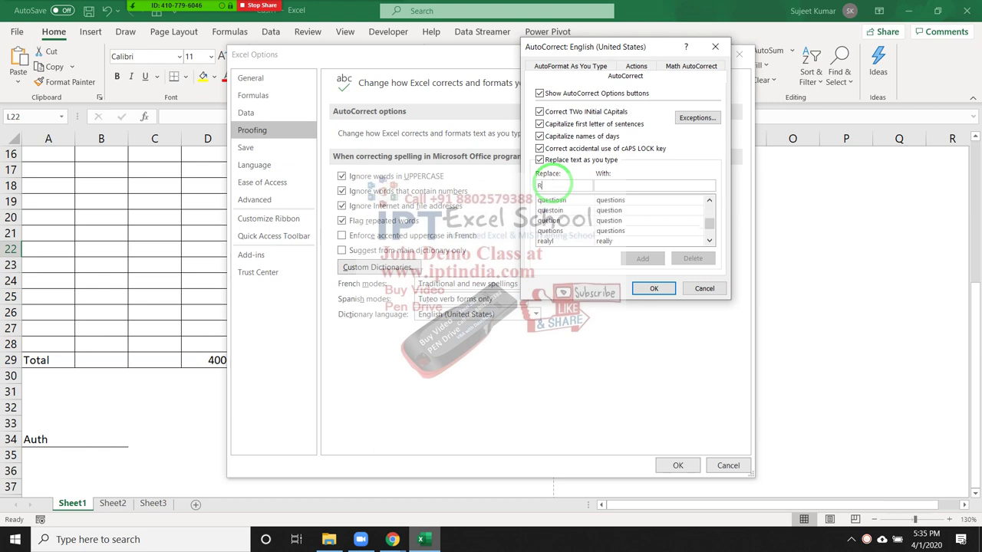
left_click(588, 191)
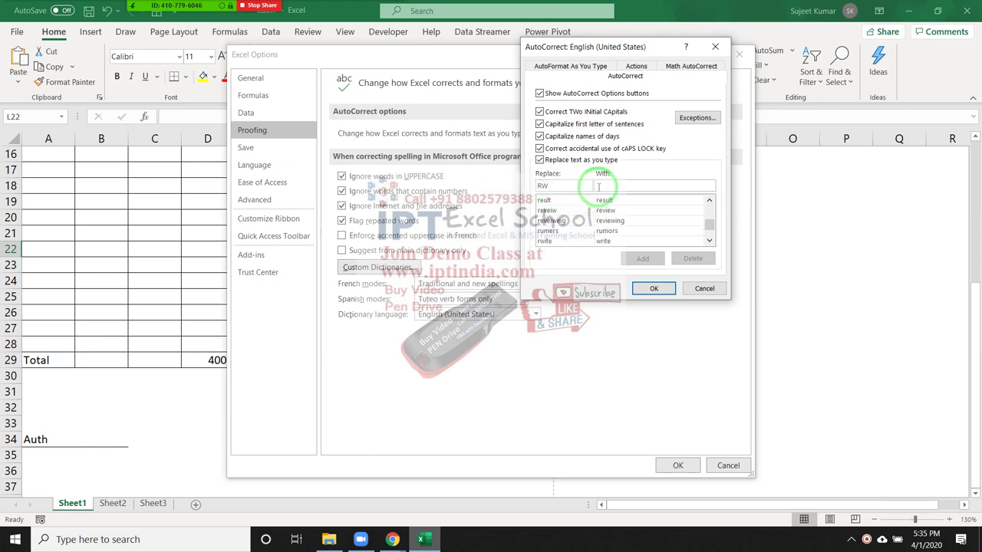
left_click(656, 186)
type("Report")
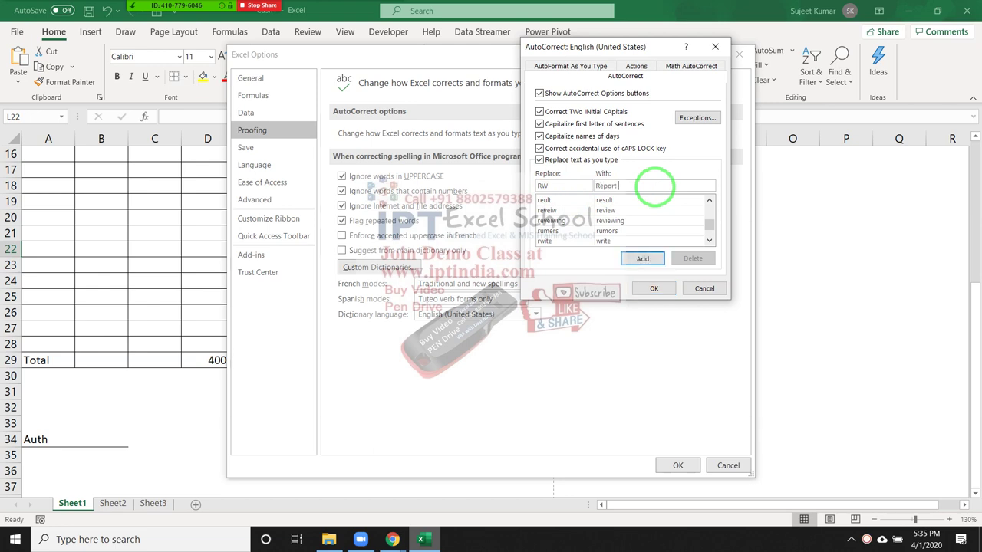
type(" Week")
type("ly")
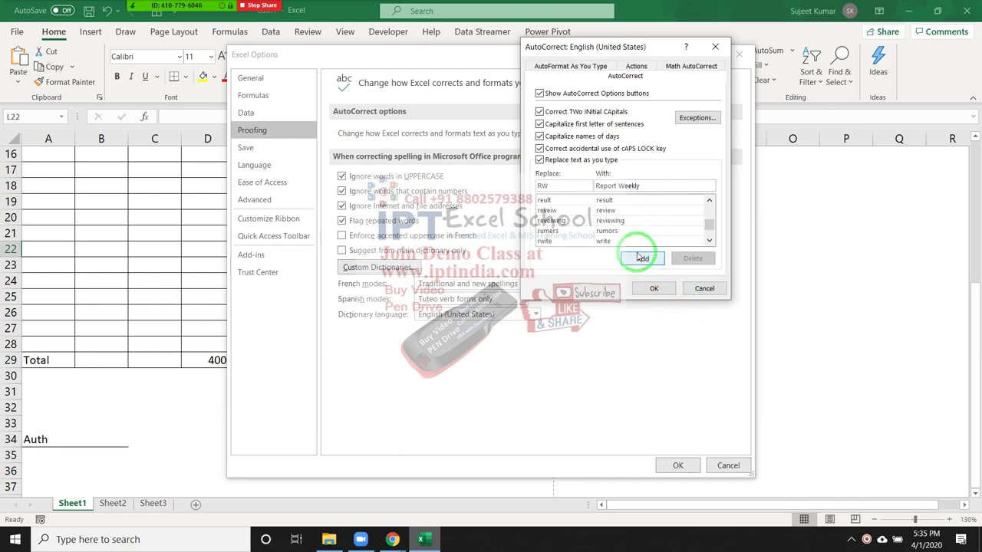
left_click(641, 259)
left_click(654, 289)
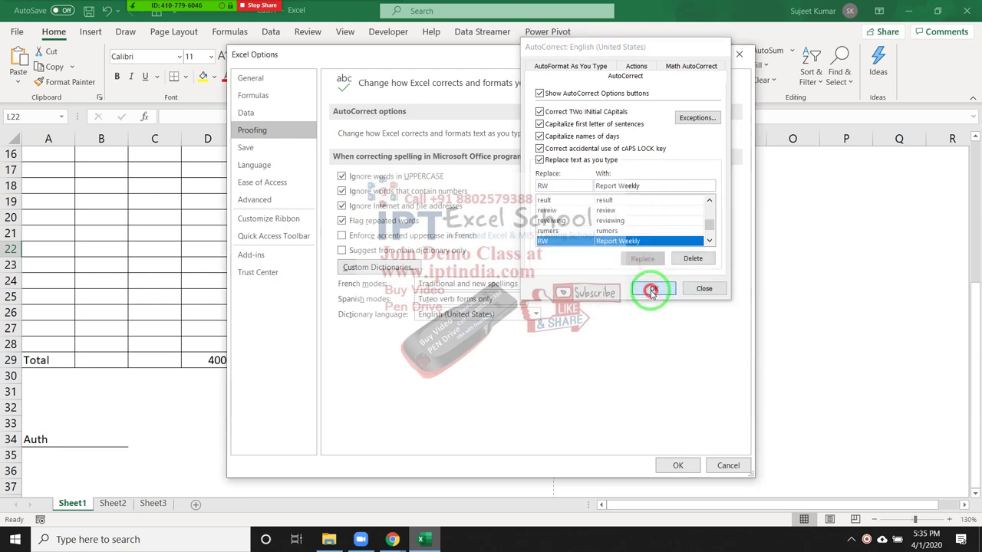
left_click(678, 461)
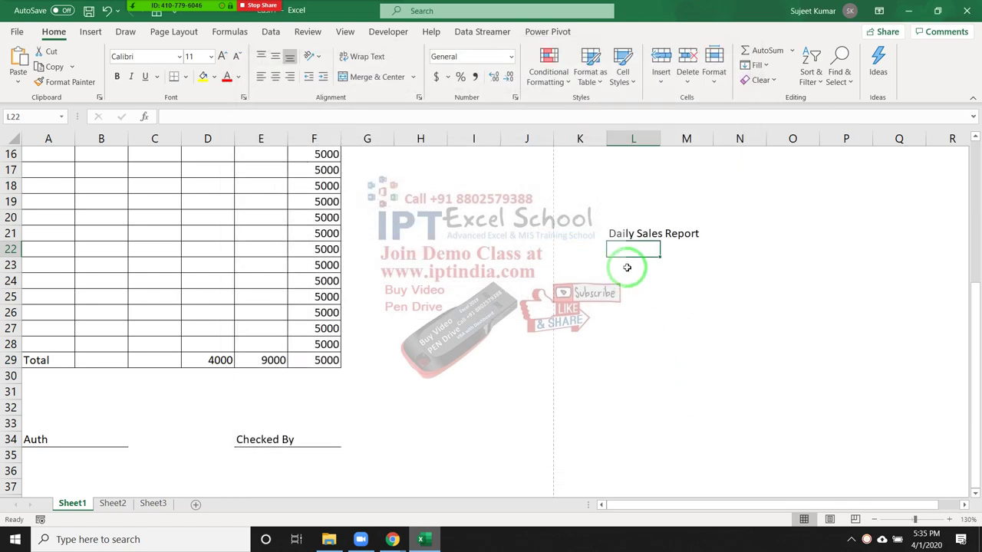
Step: Enter 'Report Weekly' in L22 via the rw shortcut and in L23 via AutoComplete
type("rw")
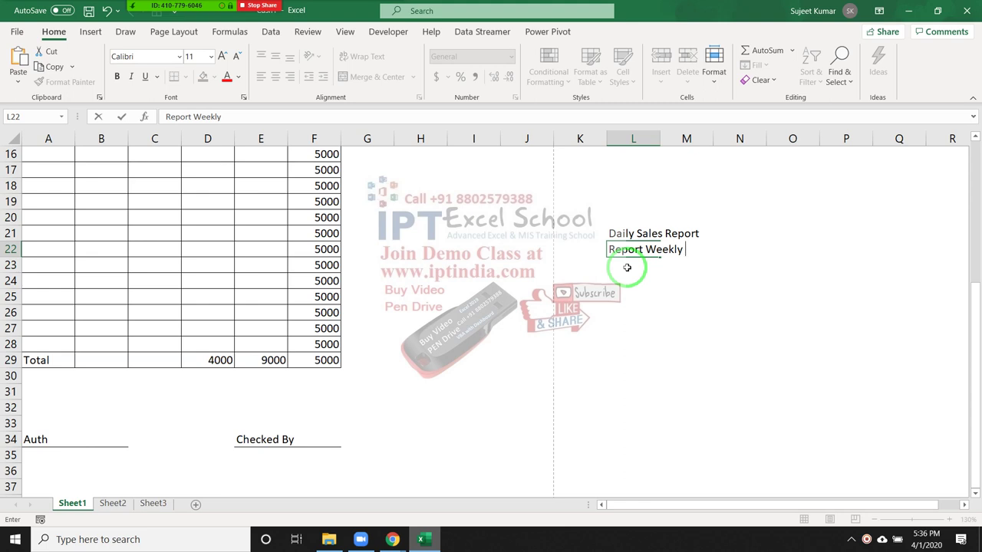
key("Return")
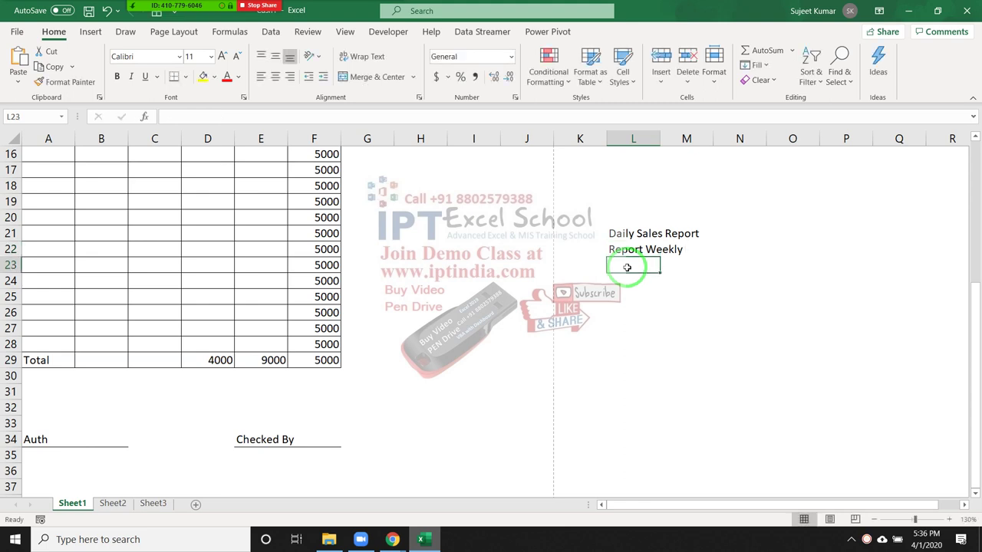
type("rw")
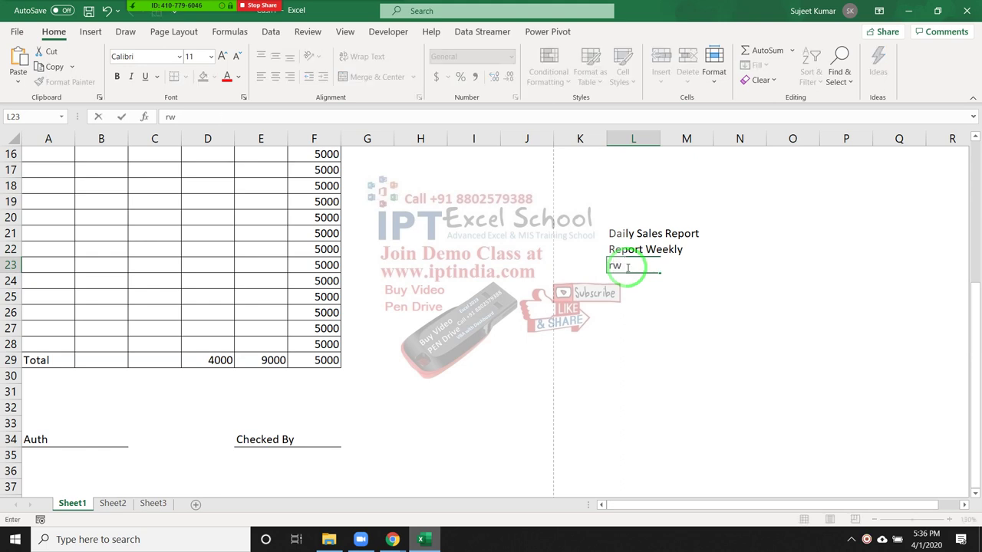
key("BackSpace")
key("BackSpace")
type("RS")
key("BackSpace")
type("eport Weekly")
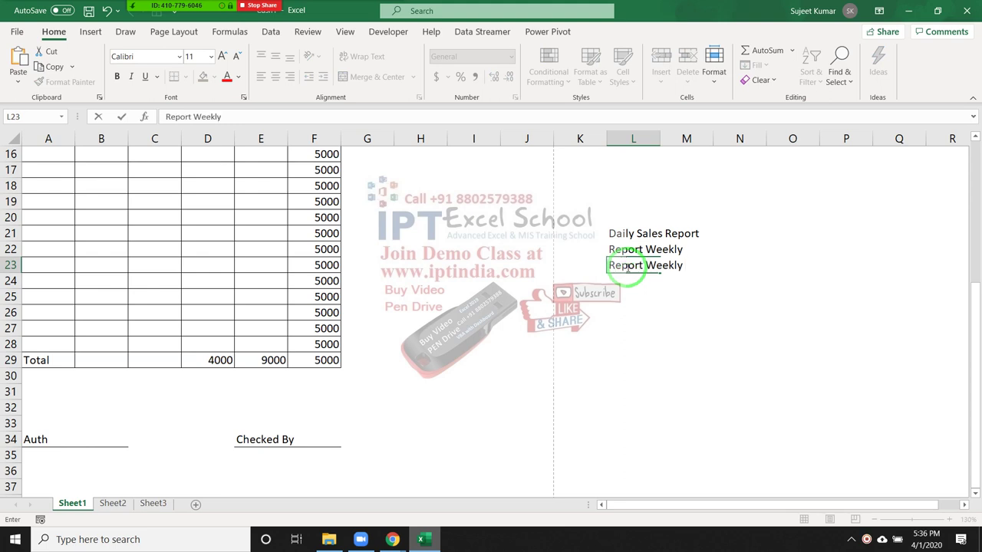
key("Return")
left_click(479, 218)
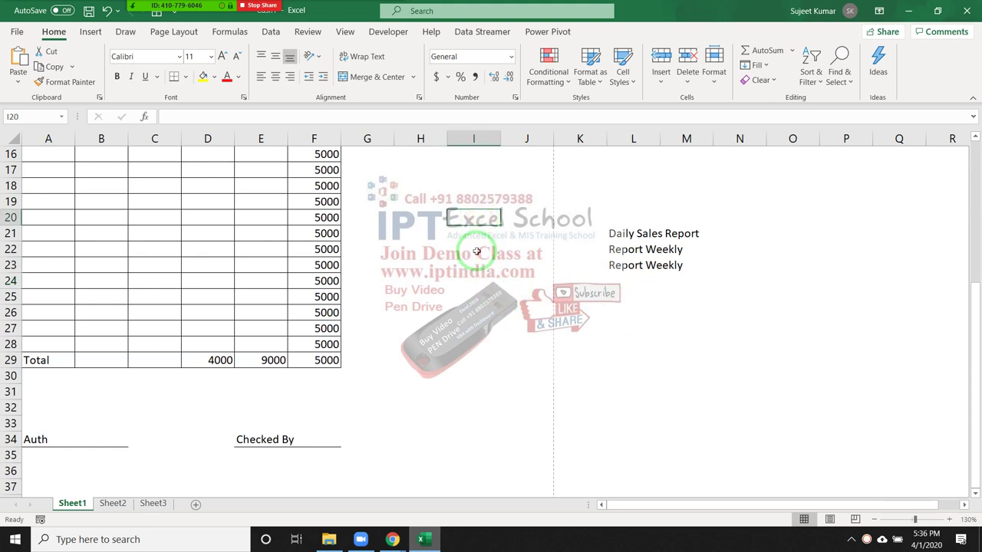
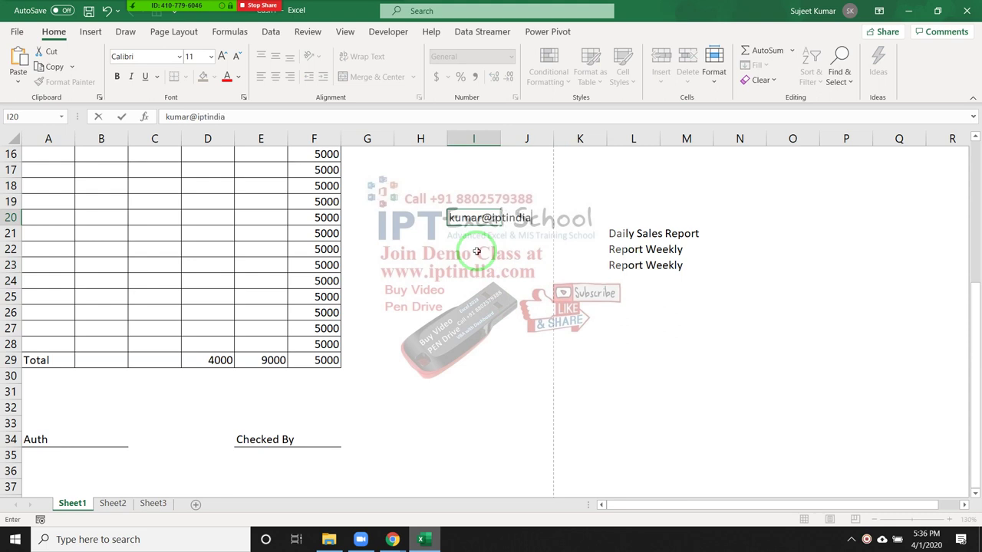
Step: Type an e-mail address into cell I20, check it across I20:K20, then select I24
key("Return")
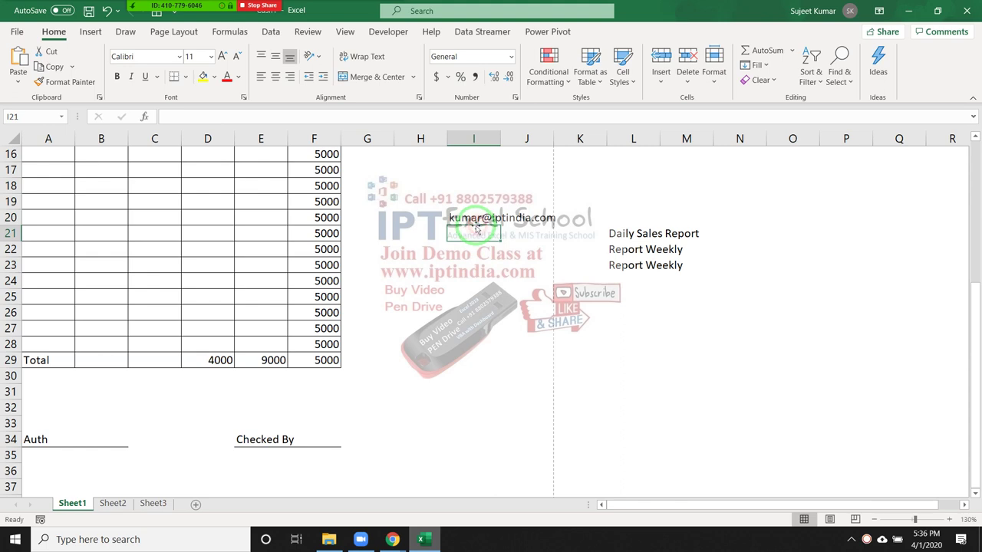
left_click(476, 220)
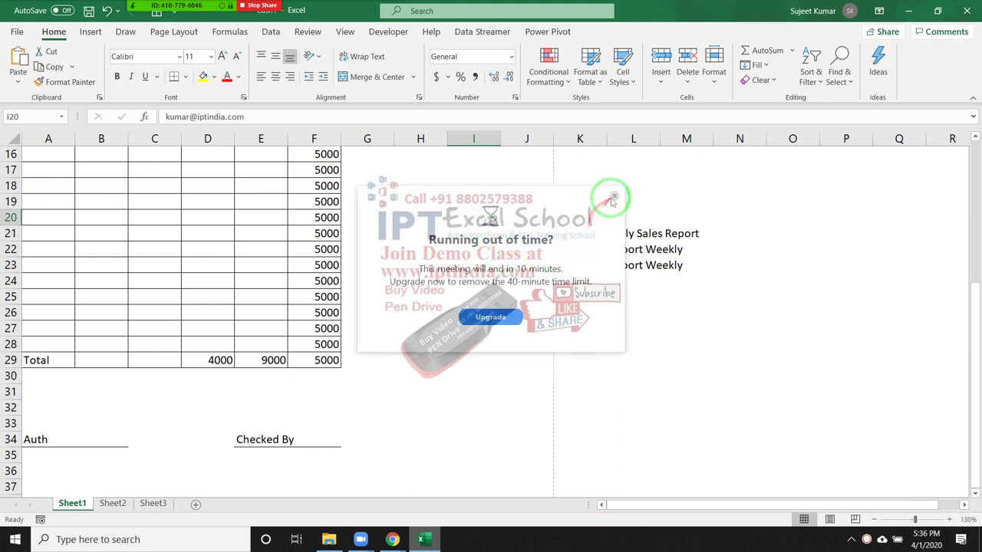
left_click(606, 197)
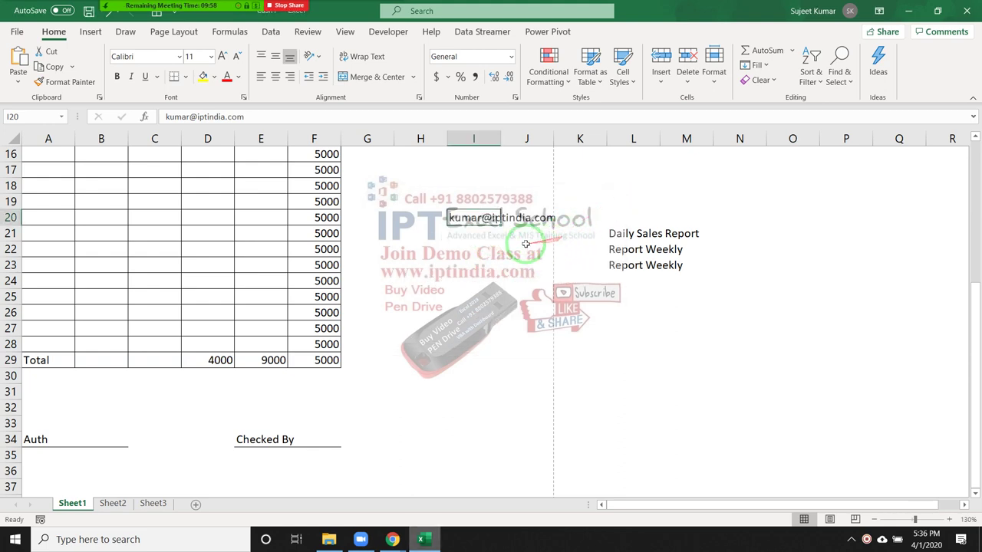
left_click(525, 243)
left_click_drag(451, 218, 574, 219)
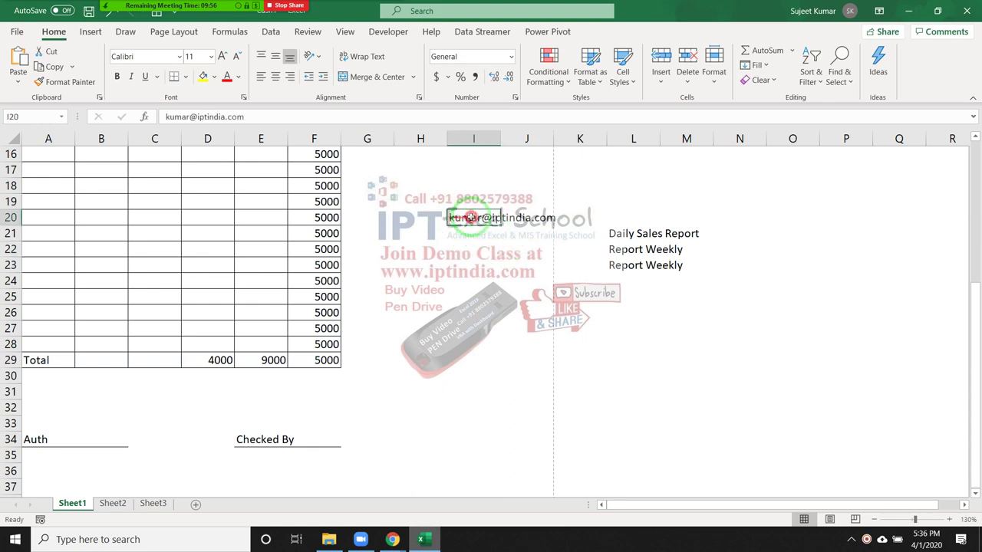
left_click(492, 277)
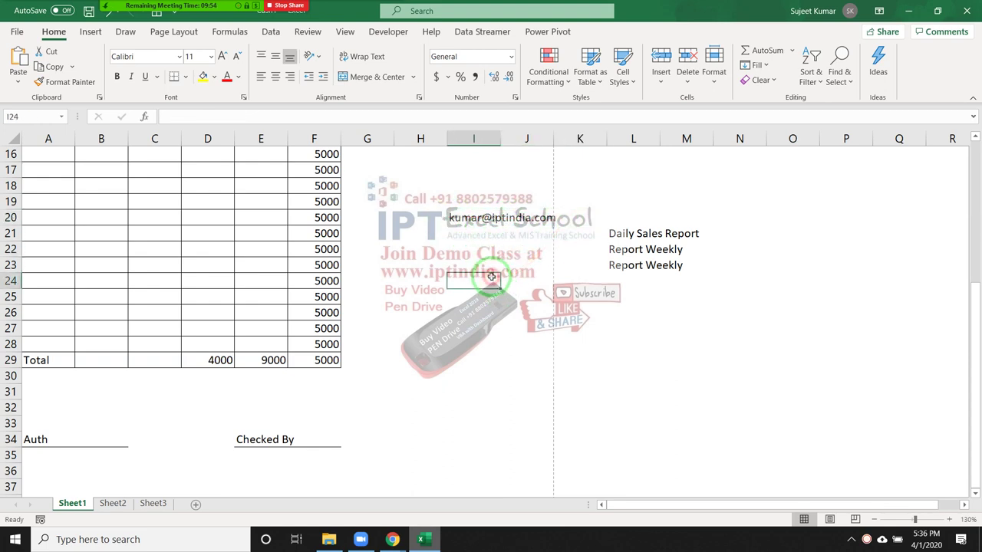
Step: Turn on the AutoFormat As You Type option 'Internet and network paths with hyperlinks'
left_click(26, 36)
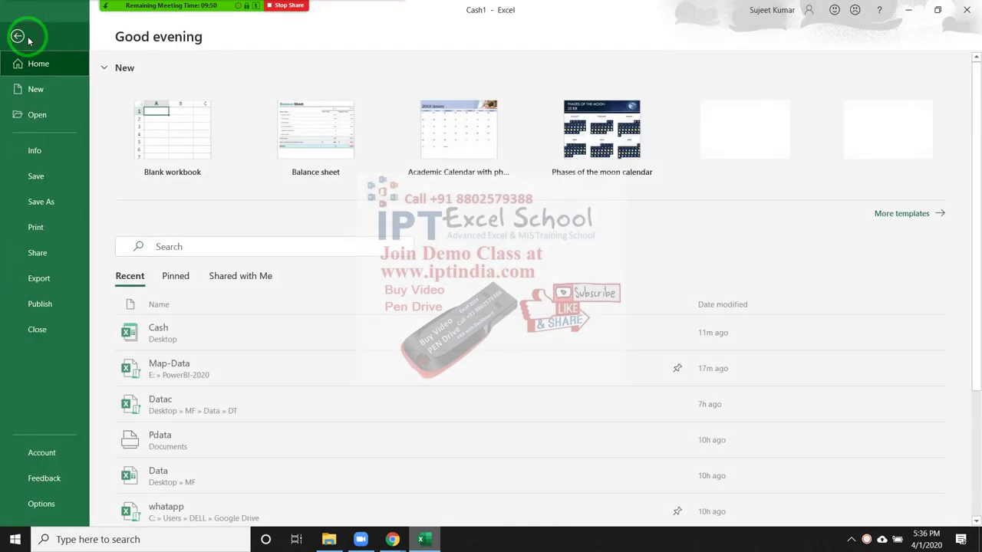
left_click(59, 509)
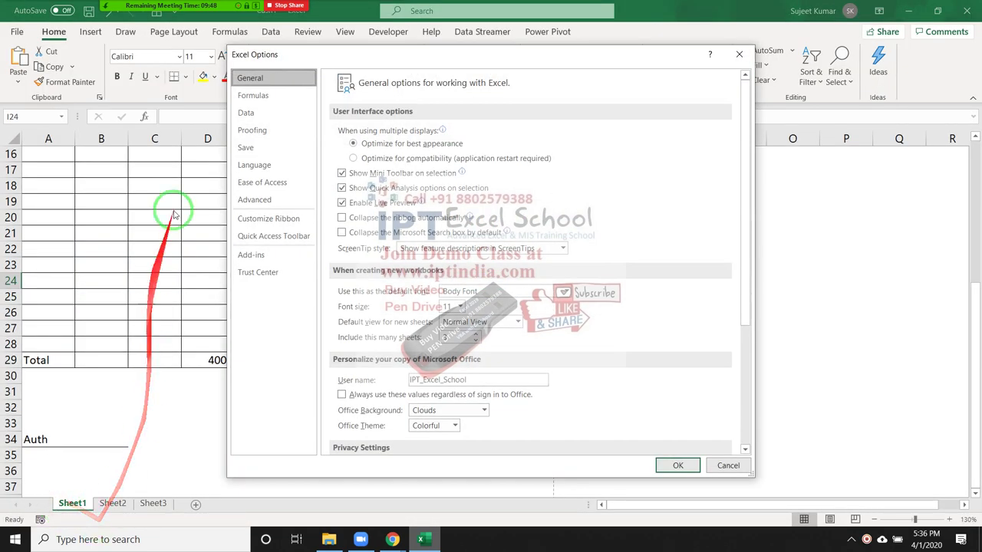
left_click(251, 130)
left_click(572, 131)
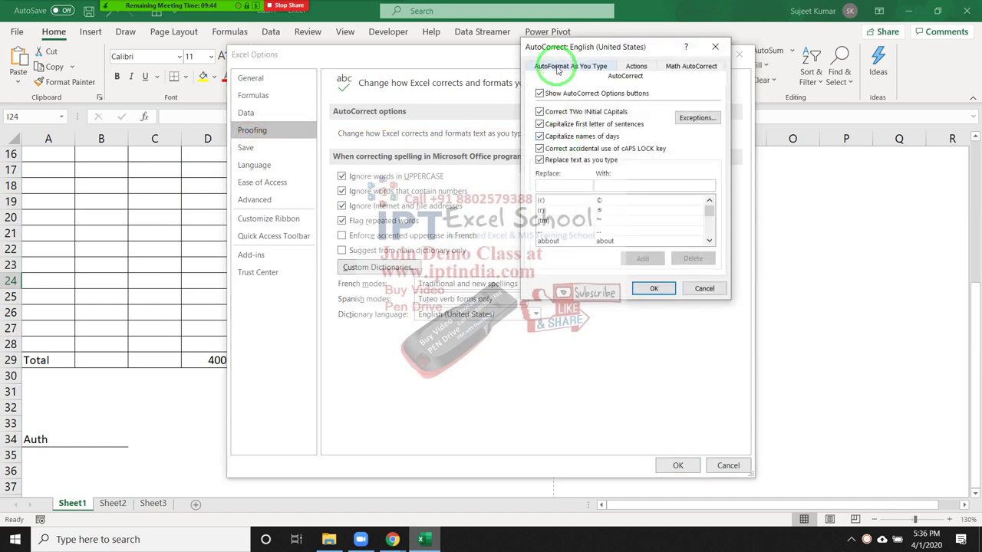
left_click(559, 67)
left_click(546, 103)
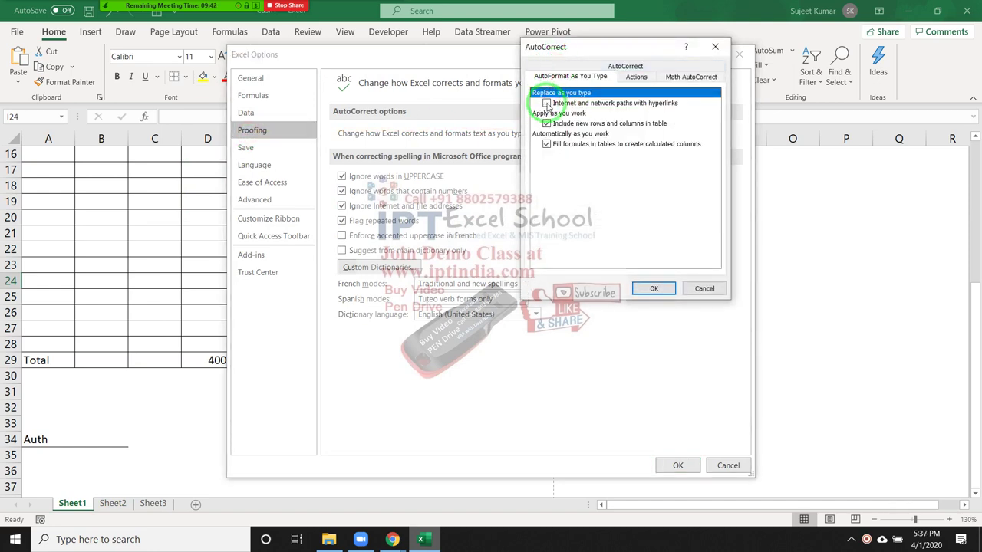
left_click(546, 102)
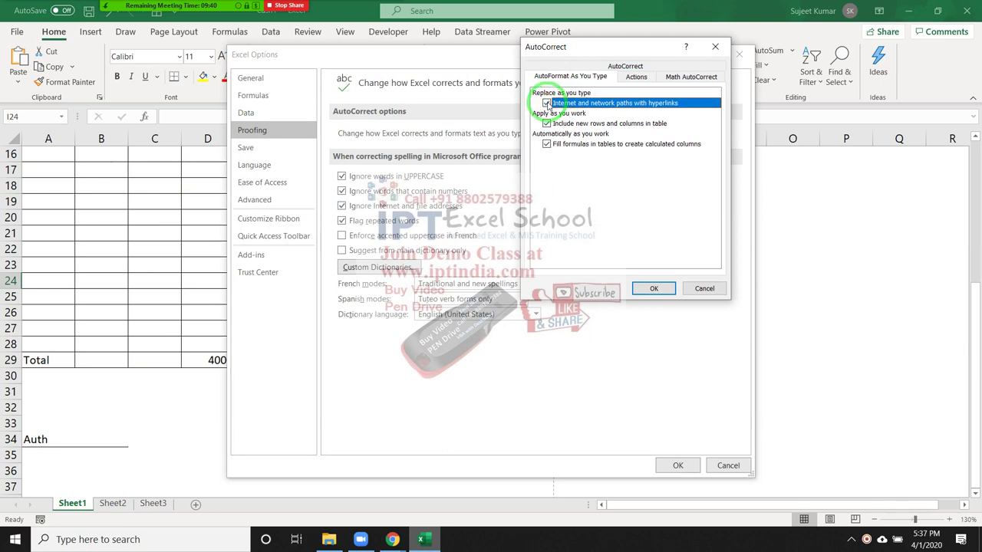
left_click(546, 103)
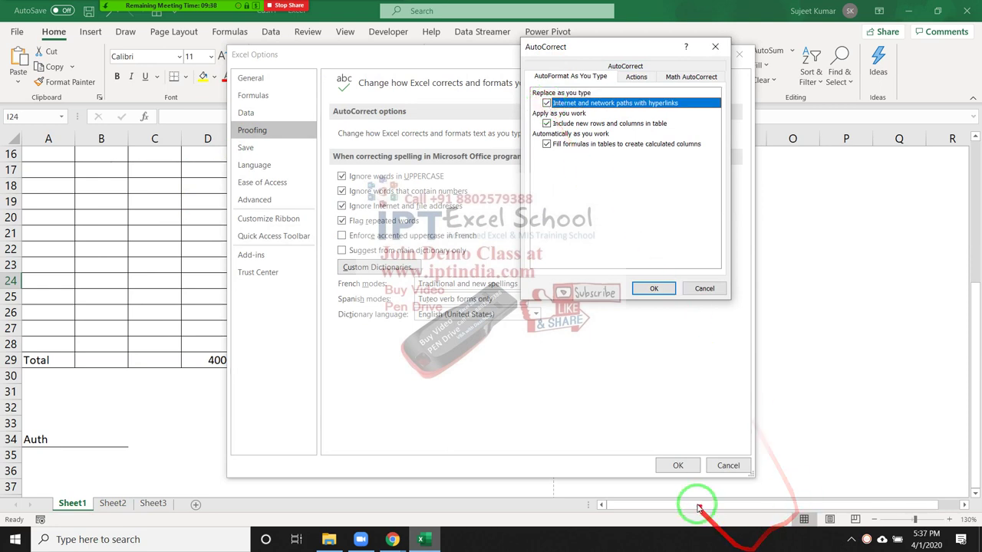
left_click(653, 290)
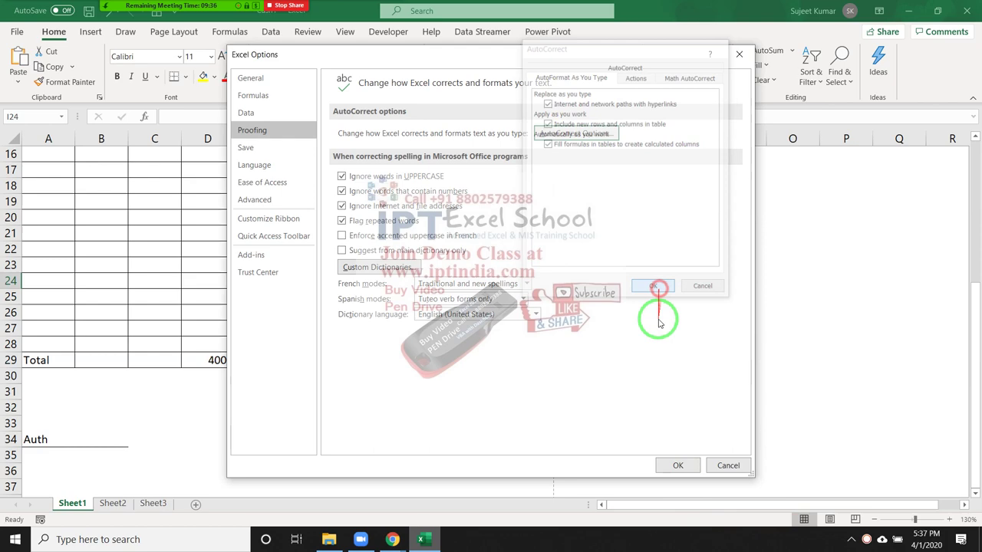
left_click(678, 466)
Step: Re-enter the e-mail address in I20 so it becomes a clickable hyperlink
left_click(510, 218)
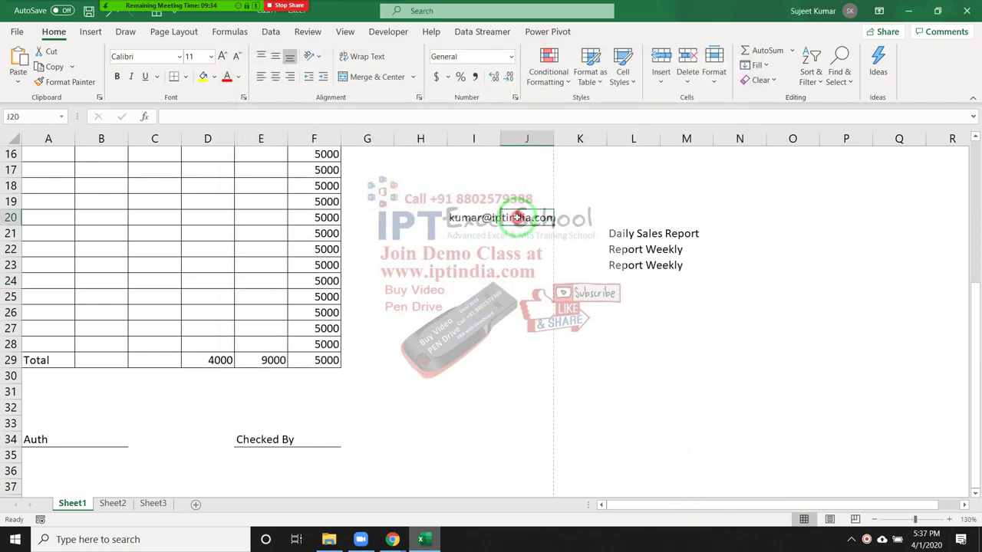
key("Escape")
double_click(476, 218)
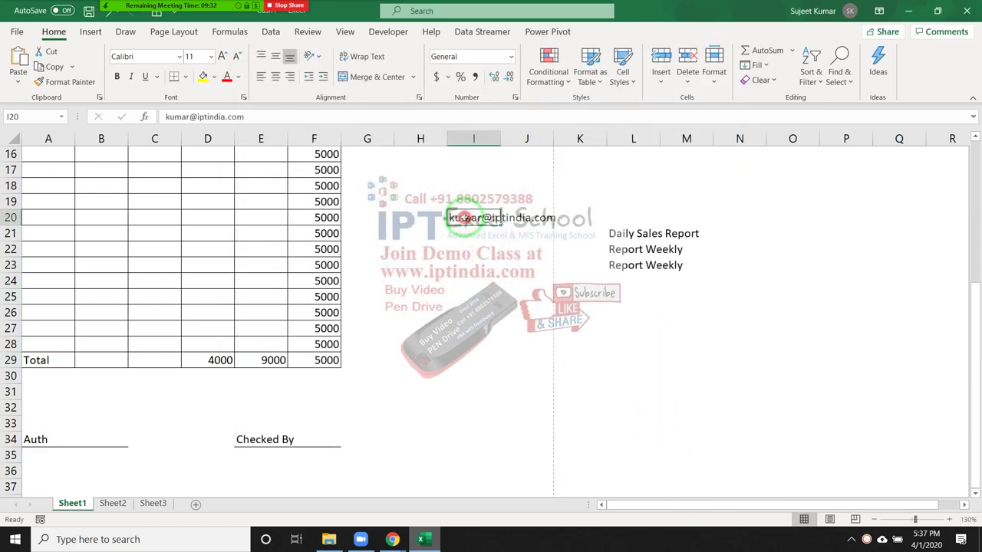
key("Return")
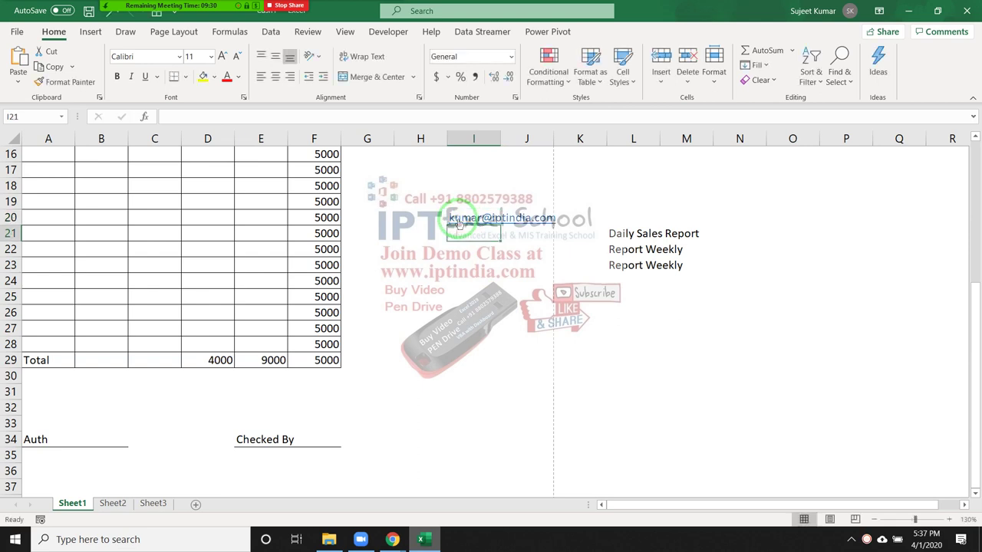
left_click(483, 281)
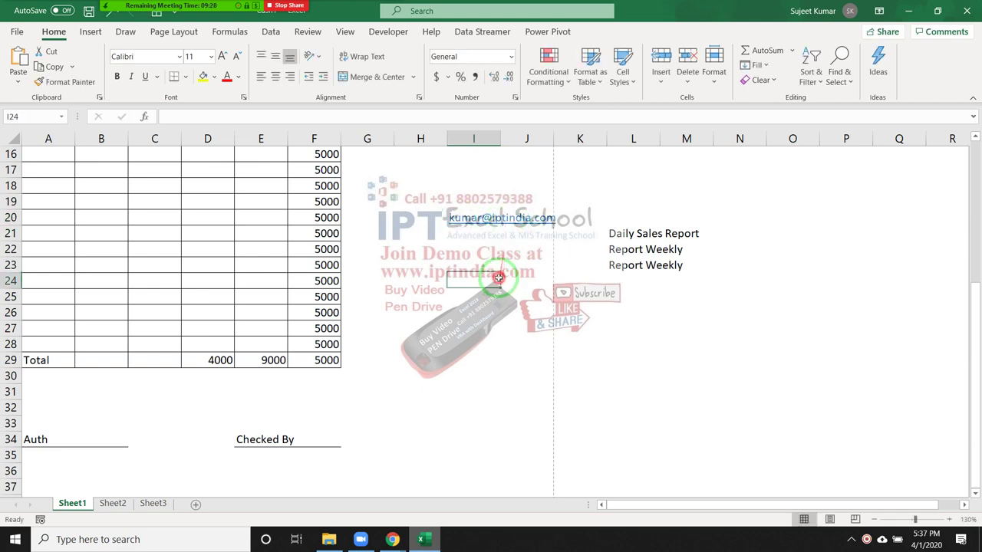
Step: View the Save page of Excel Options, then press Ctrl+S and choose More save options
left_click(30, 31)
left_click(44, 509)
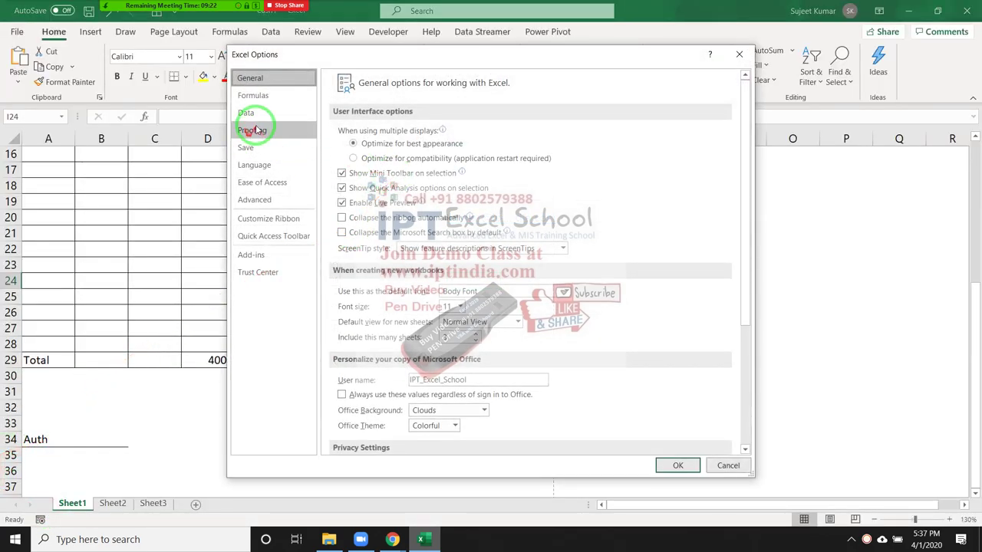
left_click(249, 114)
left_click(257, 146)
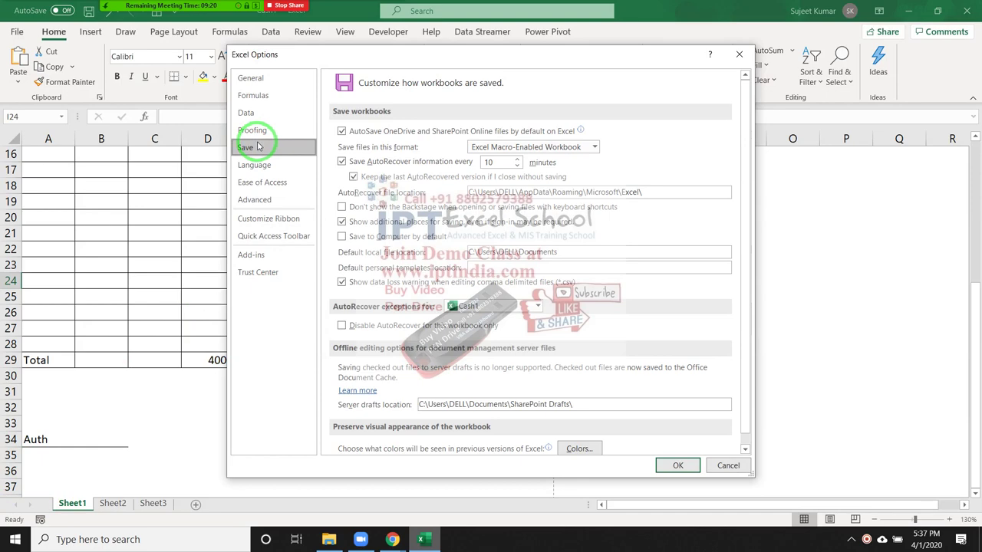
key("Escape")
key("ctrl+s")
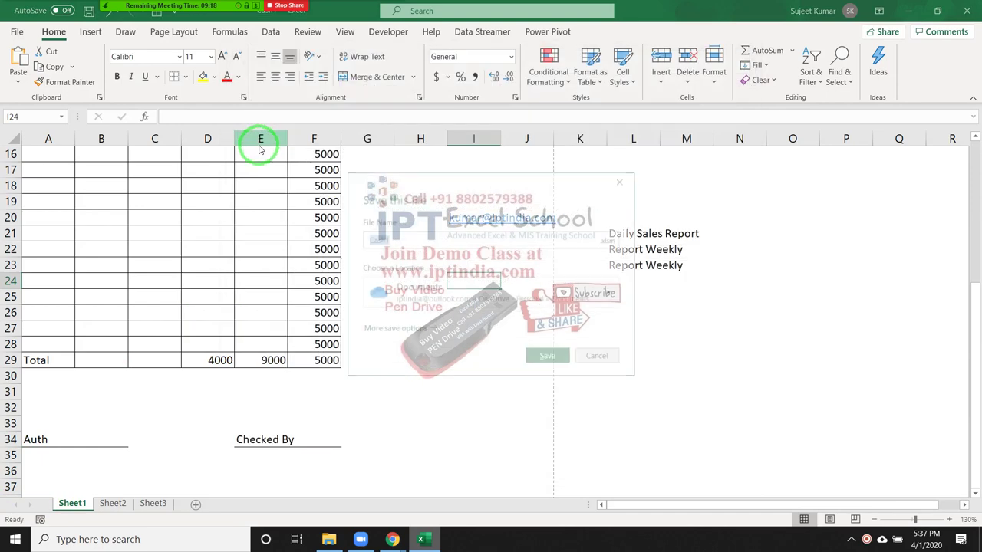
left_click(414, 330)
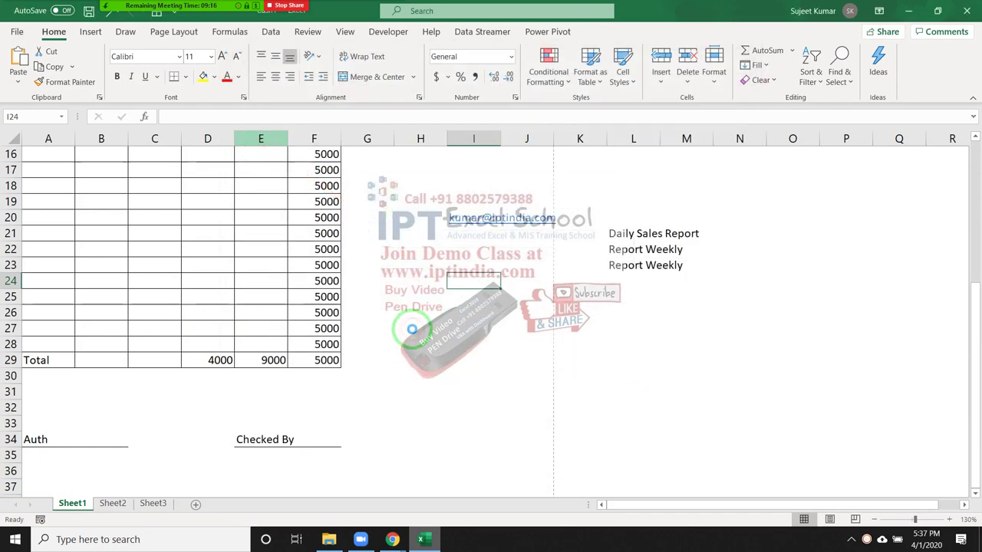
left_click(238, 268)
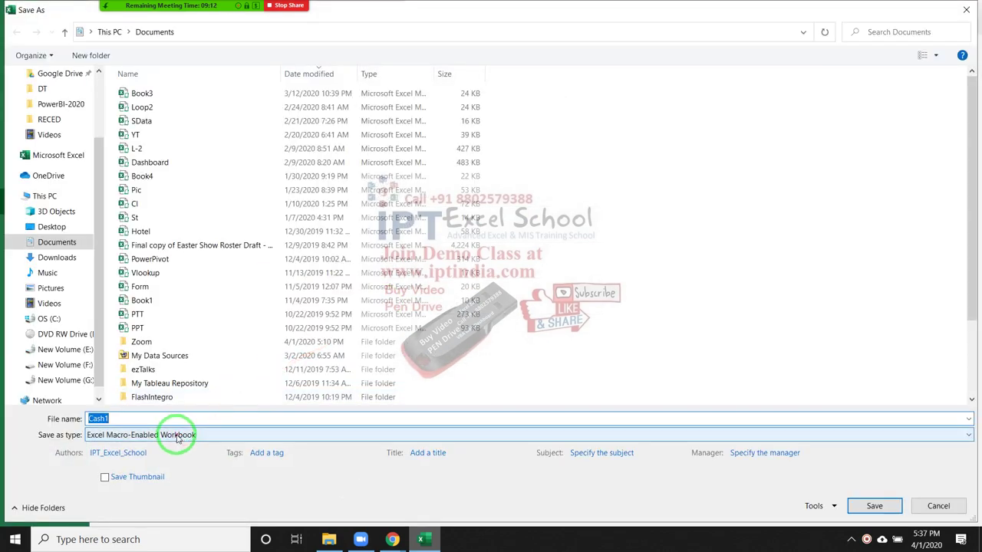
left_click(181, 434)
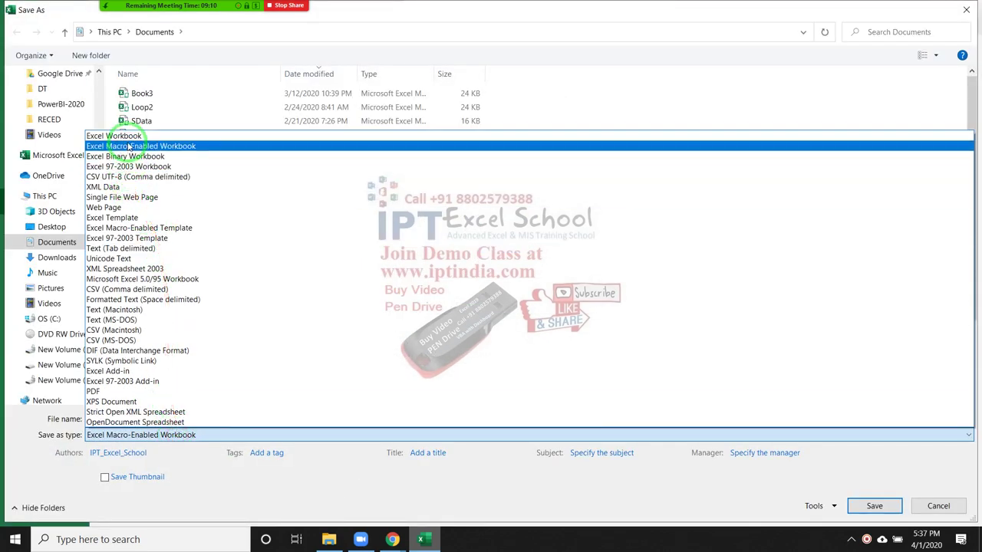
left_click(125, 136)
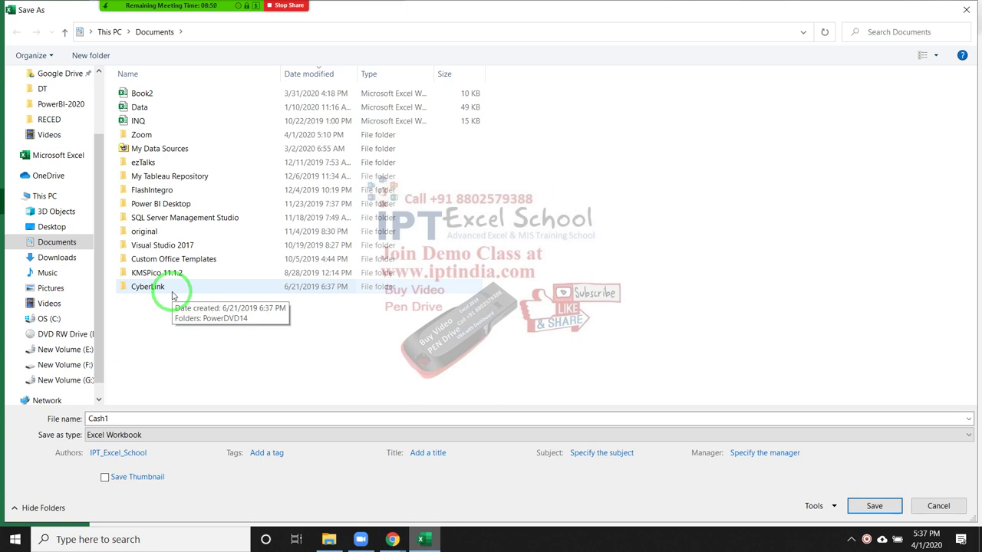
left_click(97, 435)
left_click(162, 147)
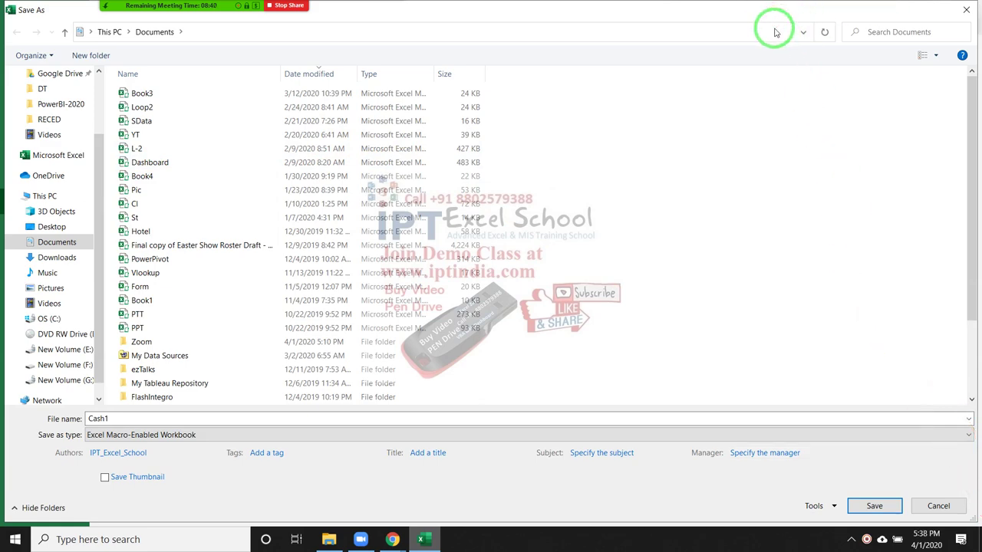
key("Escape")
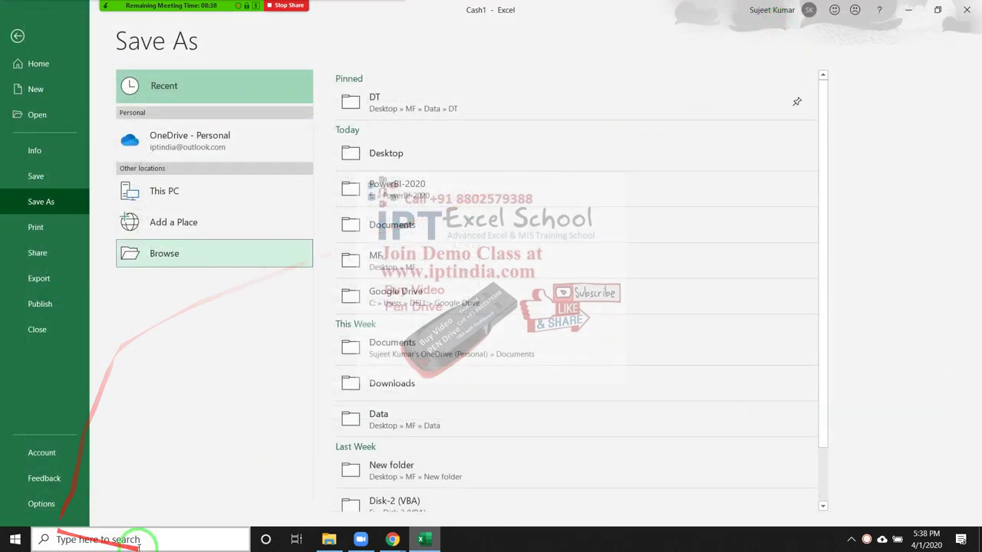
Step: Keep Excel Macro-Enabled Workbook as default save format and check the default local file location
left_click(66, 504)
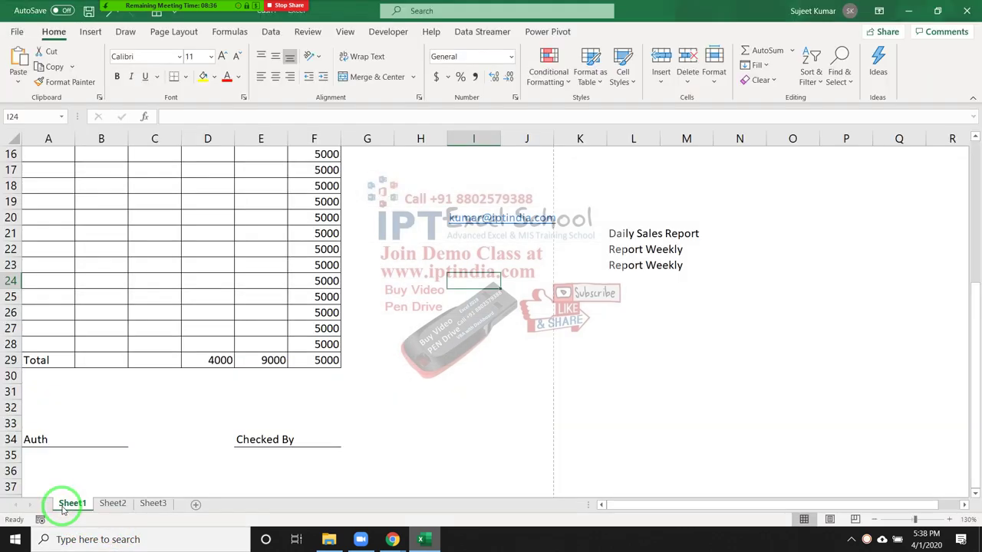
left_click(275, 148)
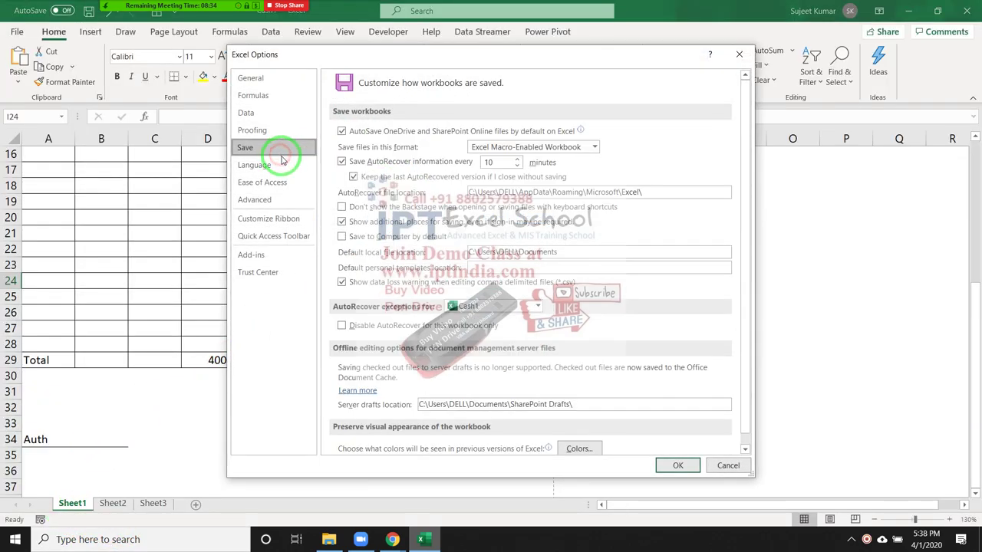
left_click(551, 148)
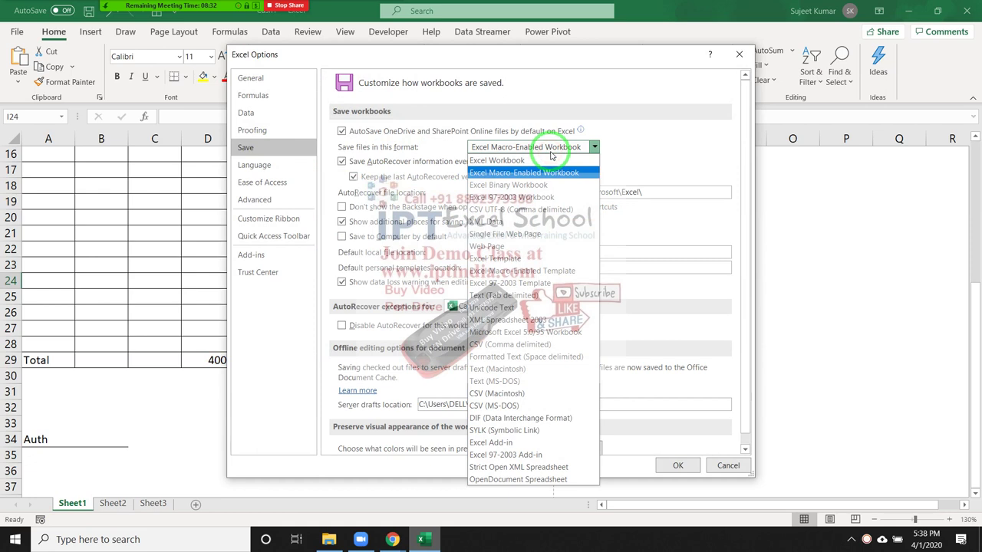
left_click(549, 149)
left_click(387, 245)
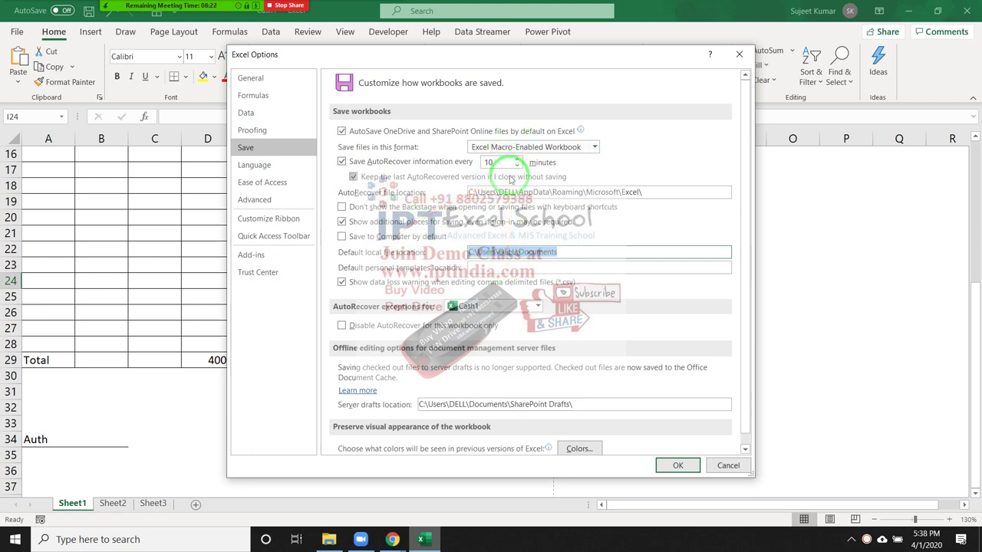
left_click(264, 167)
left_click(263, 184)
Step: On the Advanced page, confirm Enter still moves the selection Down
left_click(268, 199)
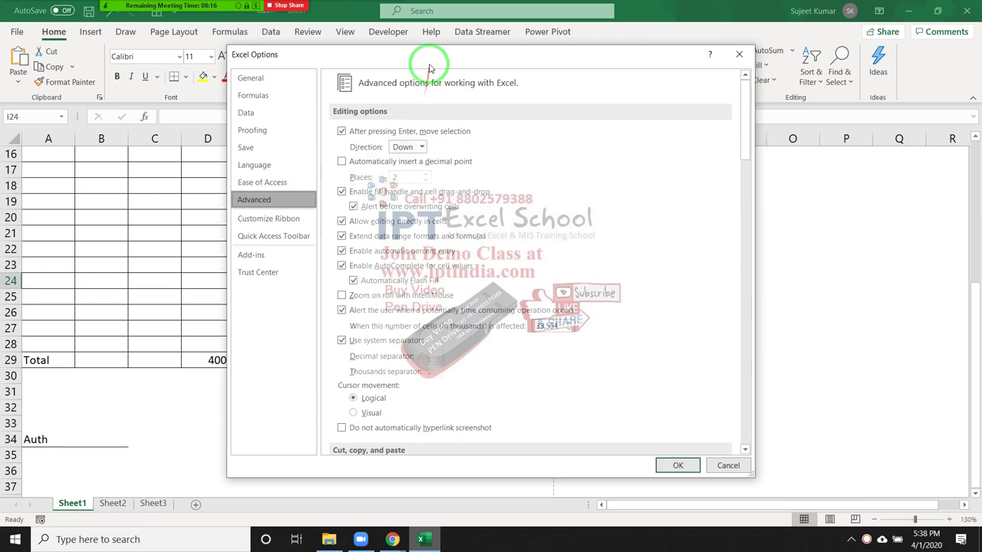
left_click_drag(429, 68, 605, 68)
left_click(582, 148)
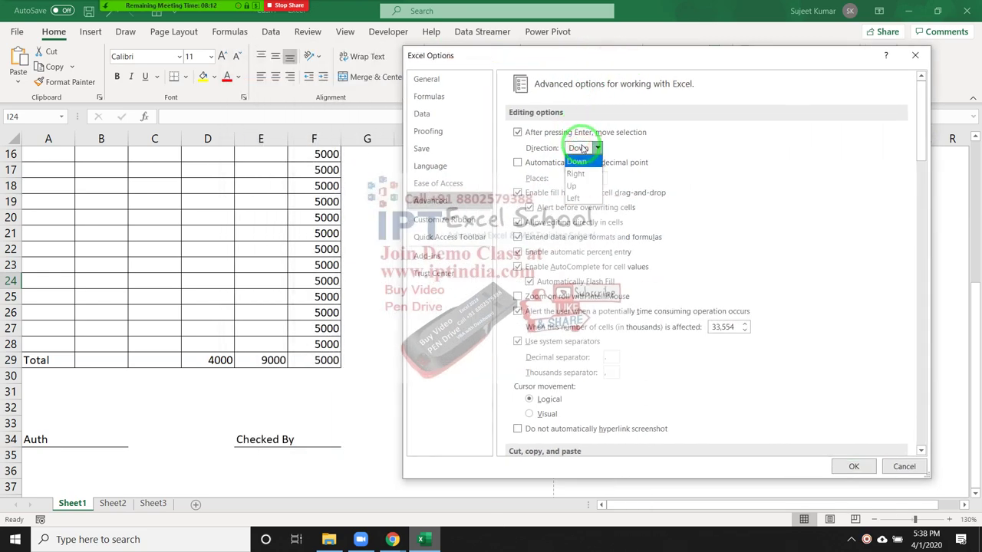
left_click(668, 164)
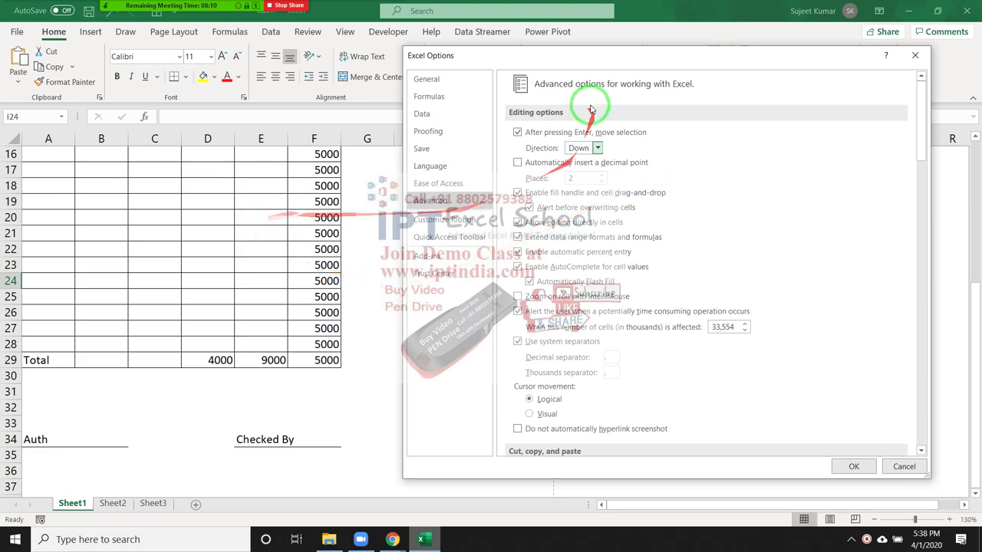
left_click_drag(594, 64, 698, 73)
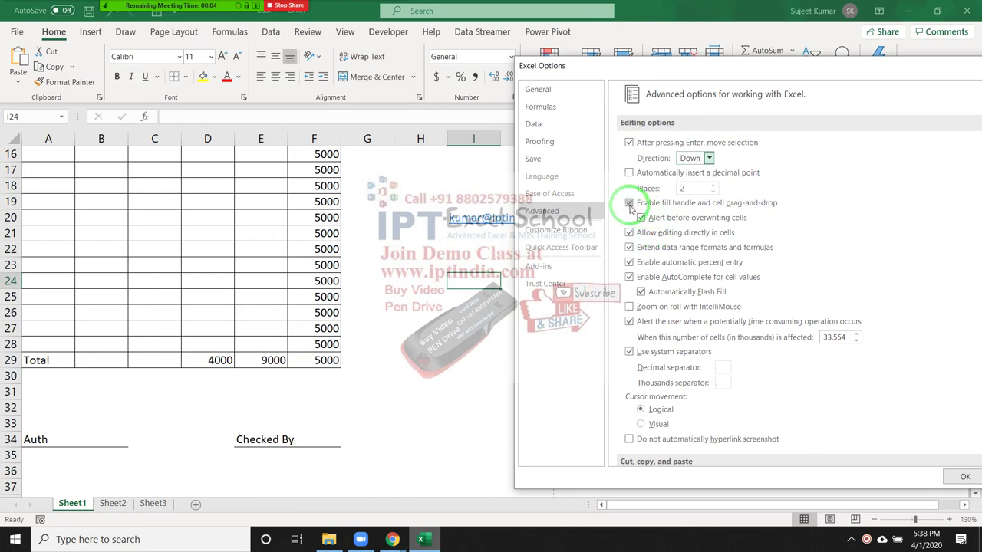
Step: Scroll the Advanced options down to the display settings and highlight the sheet tabs option
scroll(760, 260, "down", 6)
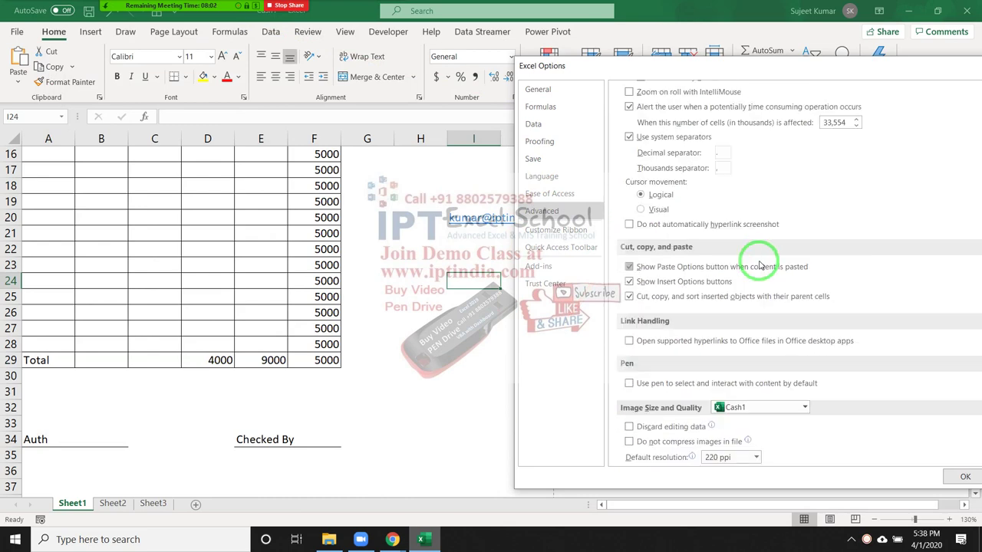
scroll(760, 265, "up", 1)
scroll(759, 265, "down", 1)
scroll(759, 265, "down", 1)
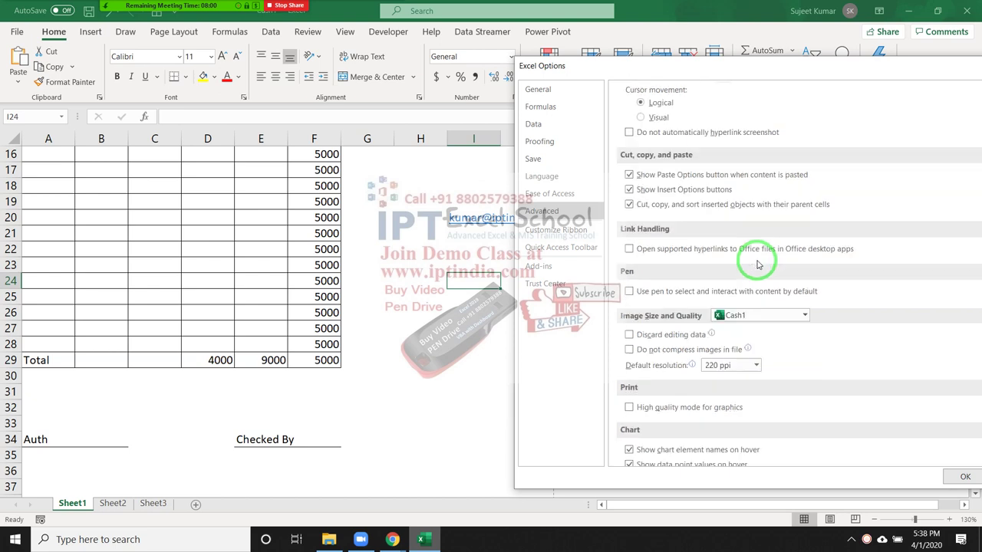
scroll(758, 265, "down", 1)
scroll(757, 265, "down", 2)
scroll(758, 265, "down", 2)
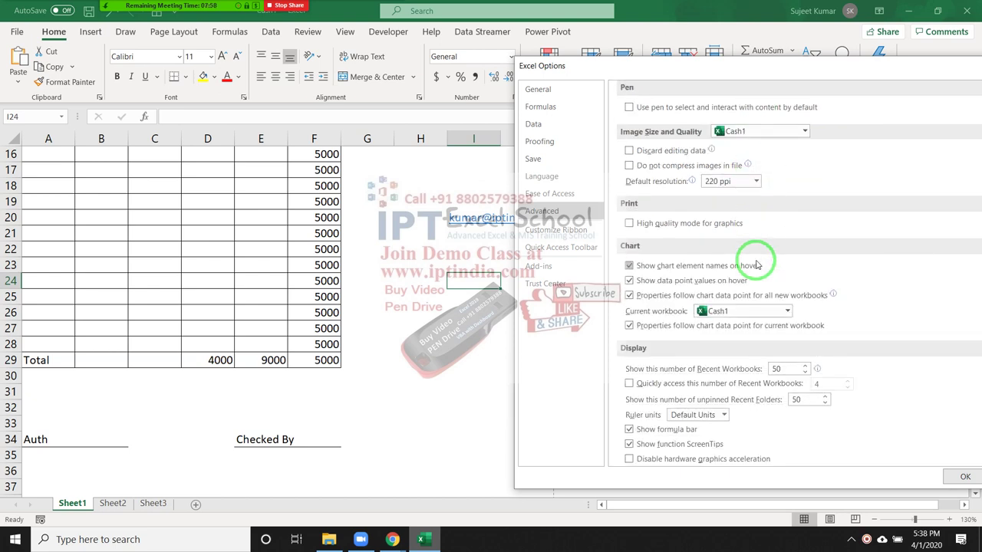
scroll(758, 264, "down", 1)
scroll(757, 264, "down", 1)
scroll(756, 265, "down", 4)
scroll(756, 265, "down", 3)
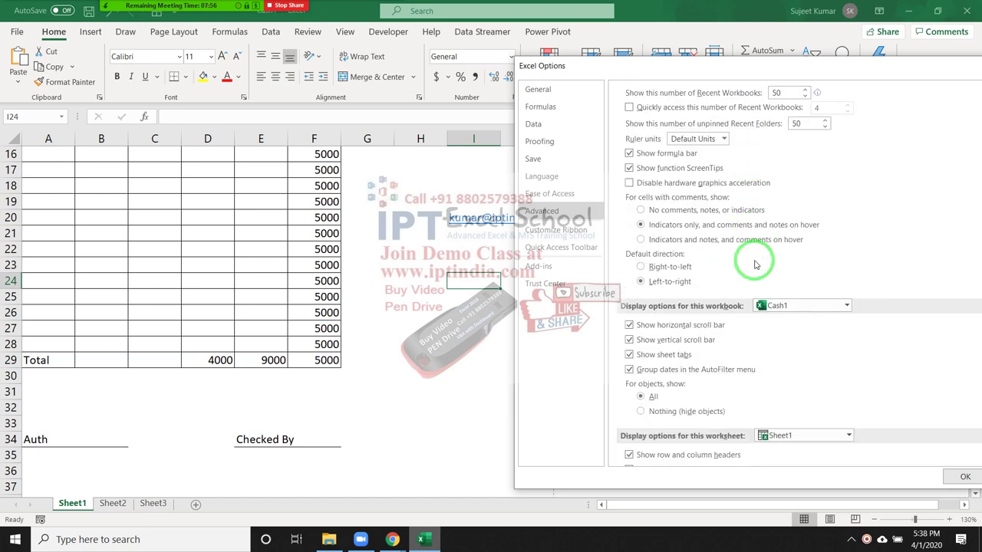
scroll(754, 264, "down", 1)
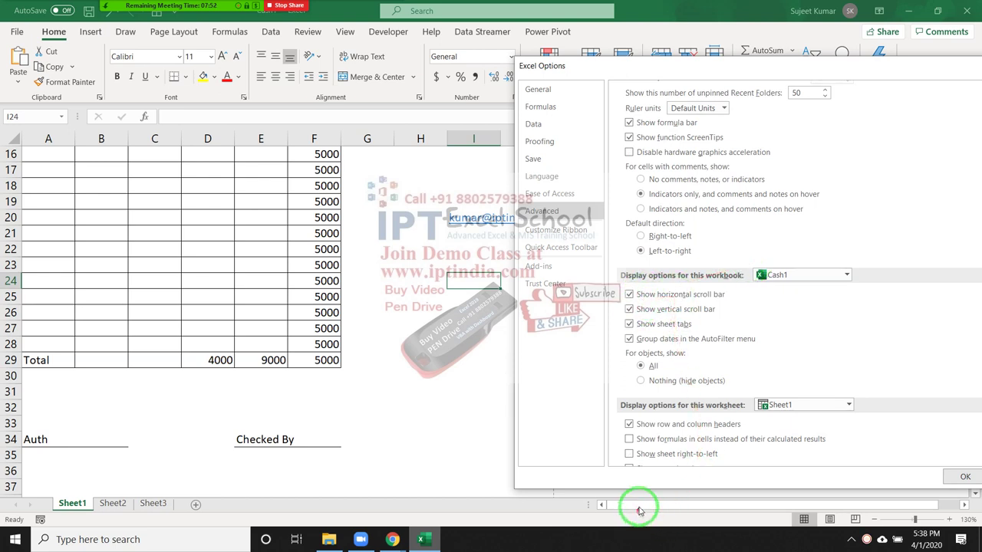
left_click_drag(606, 512, 730, 518)
mouse_move(636, 322)
left_mouse_down()
mouse_move(44, 358)
mouse_move(48, 516)
mouse_move(152, 508)
mouse_move(745, 340)
left_mouse_up()
Step: Browse the remaining Advanced settings, close Options, and mark the sheet tabs with ink
scroll(813, 414, "down", 2)
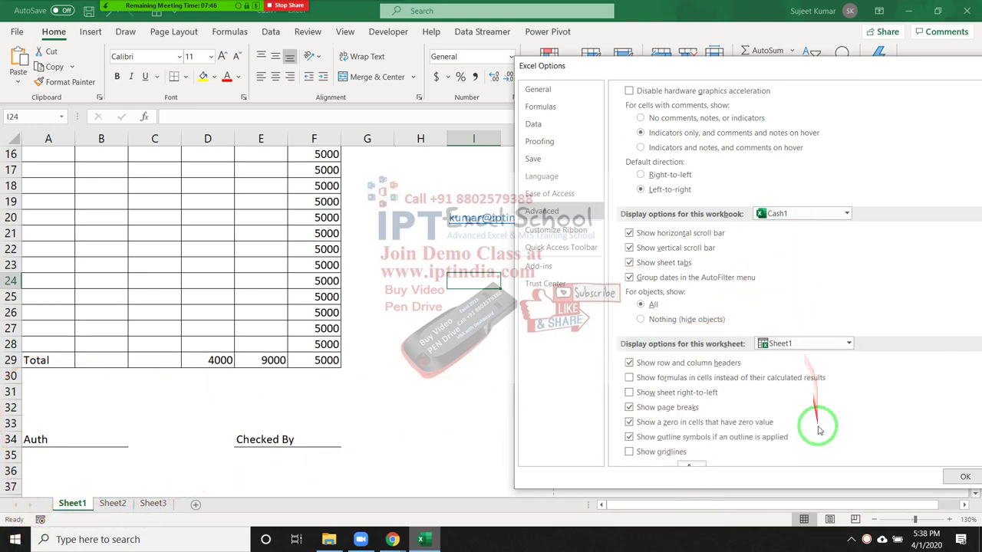
scroll(817, 428, "down", 3)
scroll(814, 426, "down", 2)
scroll(809, 399, "down", 2)
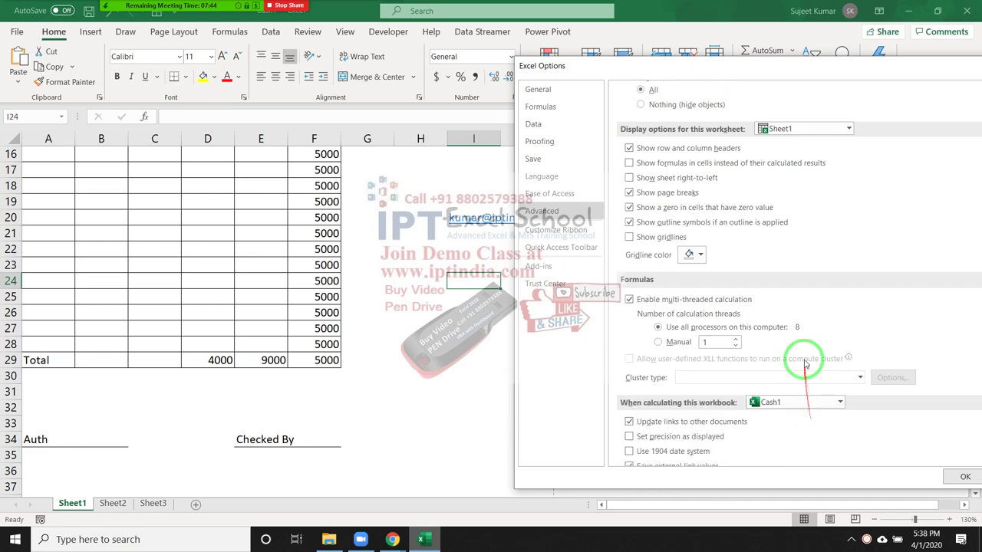
scroll(806, 367, "down", 6)
scroll(804, 369, "down", 3)
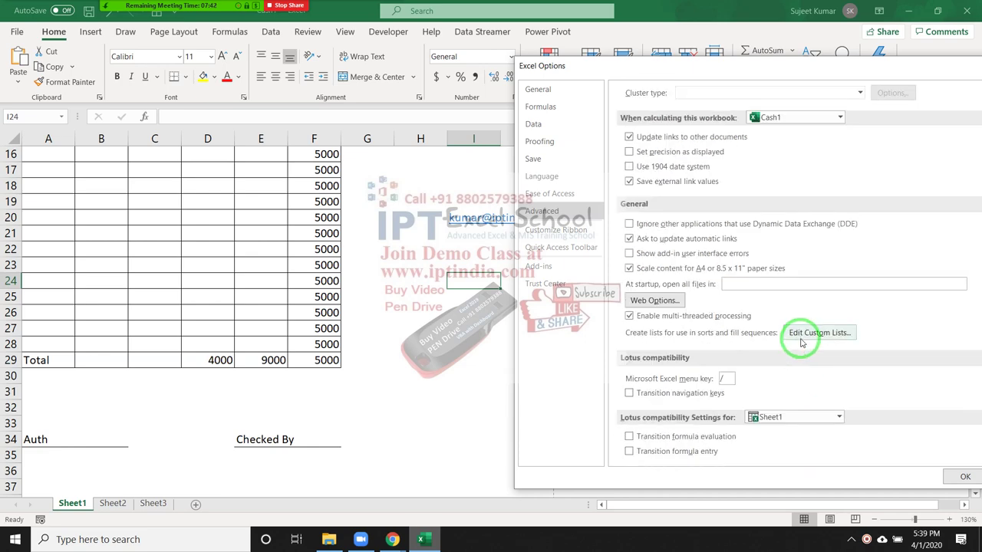
key("Escape")
left_click_drag(801, 342, 115, 503)
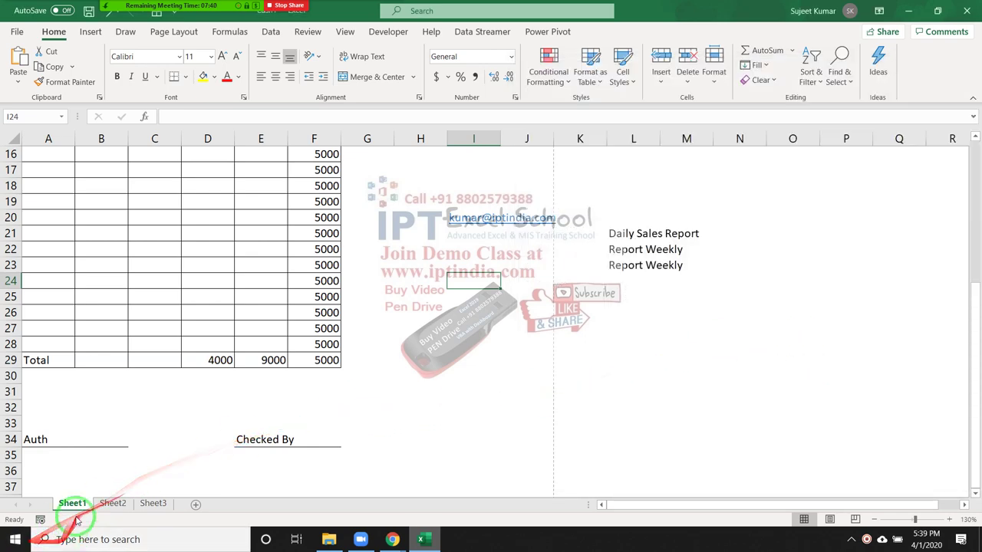
Step: Enter JAN in L1 and autofill the months FEB to OCT down to L10
scroll(526, 449, "down", 1)
scroll(554, 455, "up", 5)
scroll(581, 399, "up", 2)
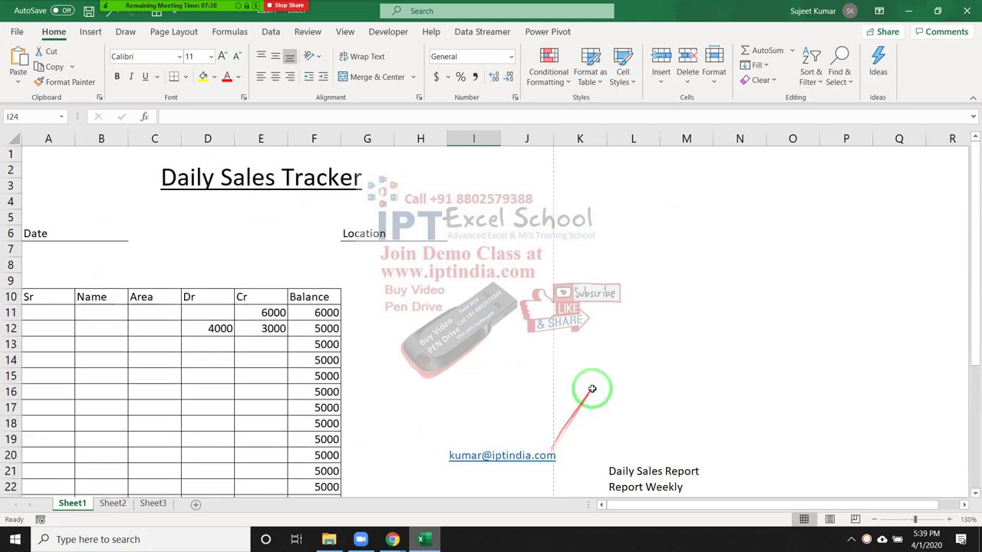
scroll(611, 239, "down", 1)
scroll(612, 234, "up", 1)
left_click(606, 155)
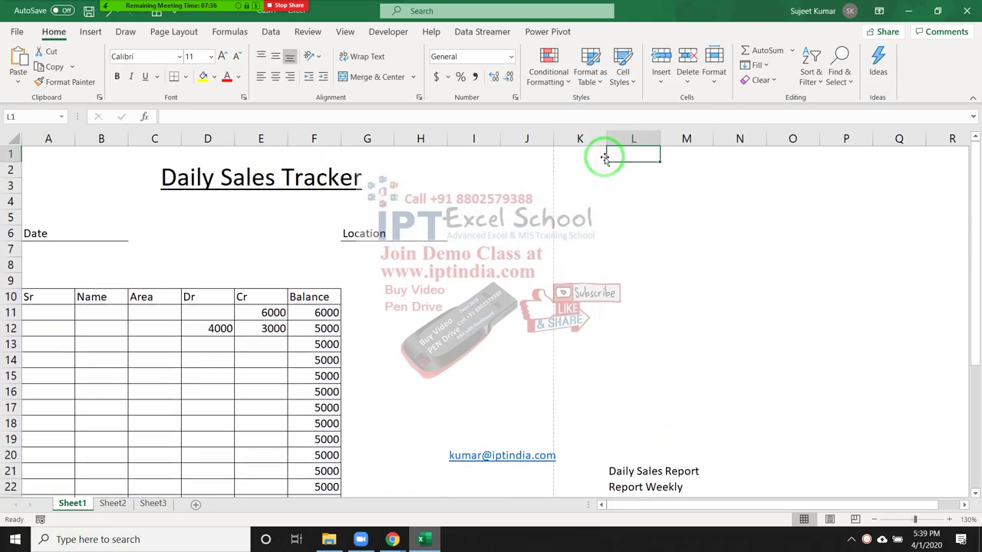
type("JAN")
key("Return")
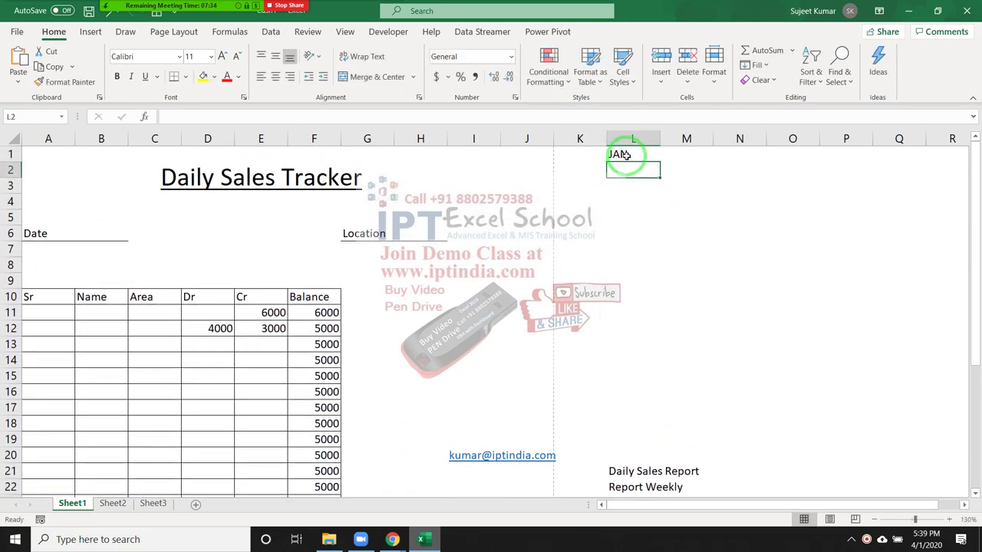
left_click(626, 155)
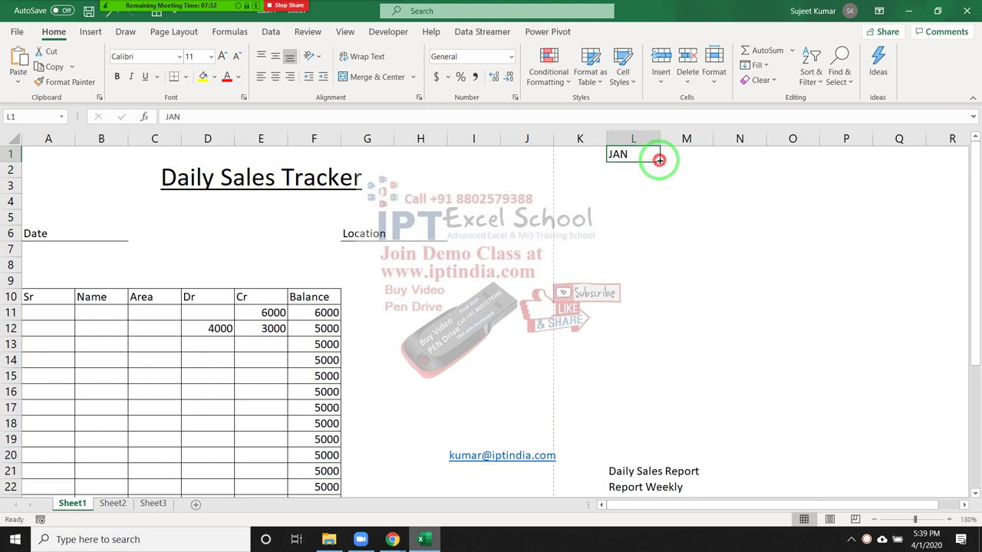
left_click_drag(659, 160, 660, 305)
Step: Enter Sun in M1 and autofill the weekdays down to M10
left_click(674, 153)
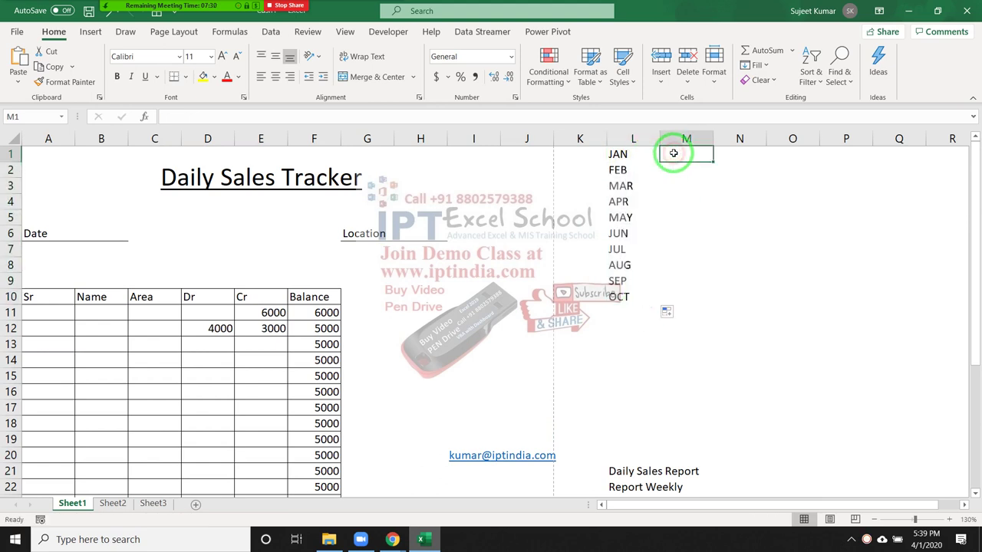
type("Sun")
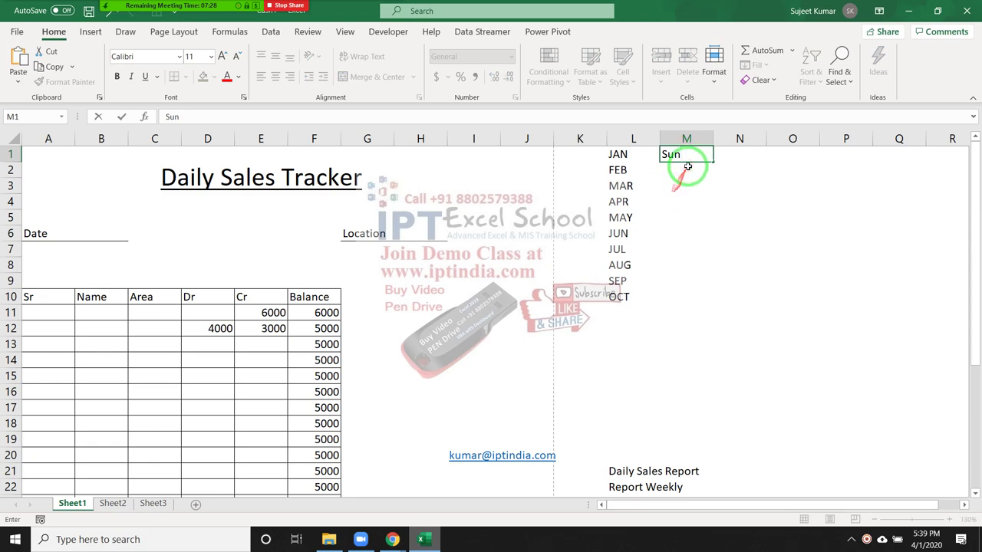
key("Return")
scroll(691, 165, "down", 1)
left_click(690, 154)
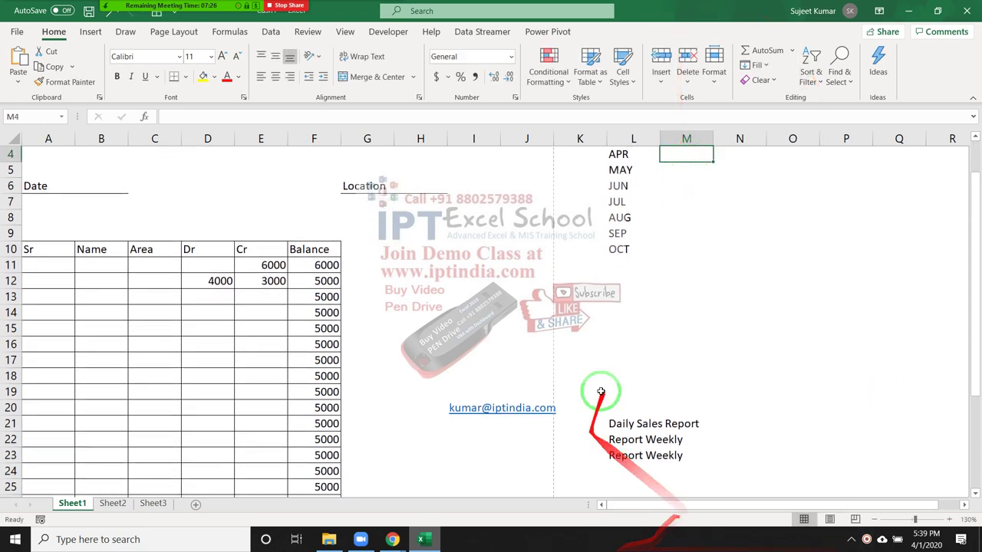
scroll(706, 208, "up", 1)
left_click(690, 155)
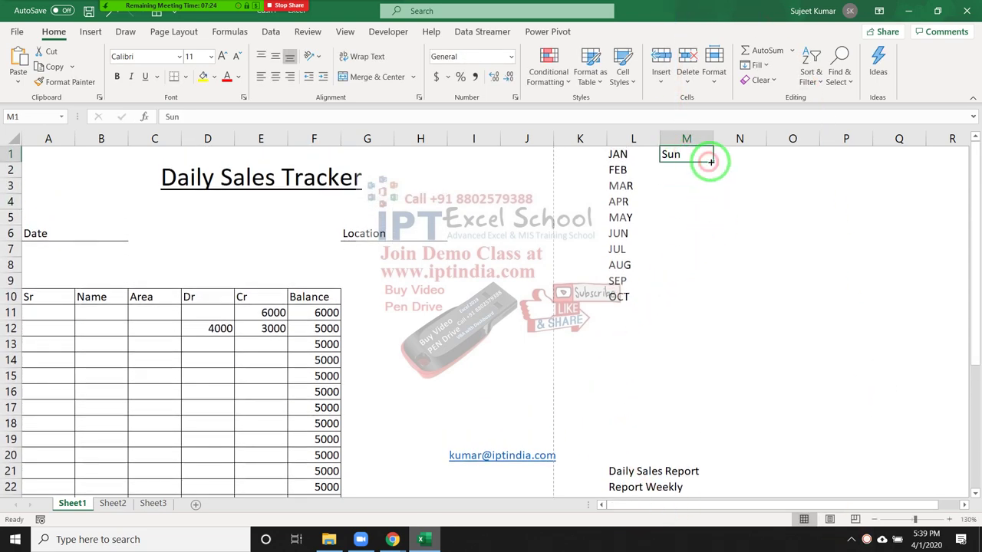
double_click(711, 162)
Step: Enter the first custom-list name in N1, autofill to N10, and open File
left_click(738, 153)
type("Puja")
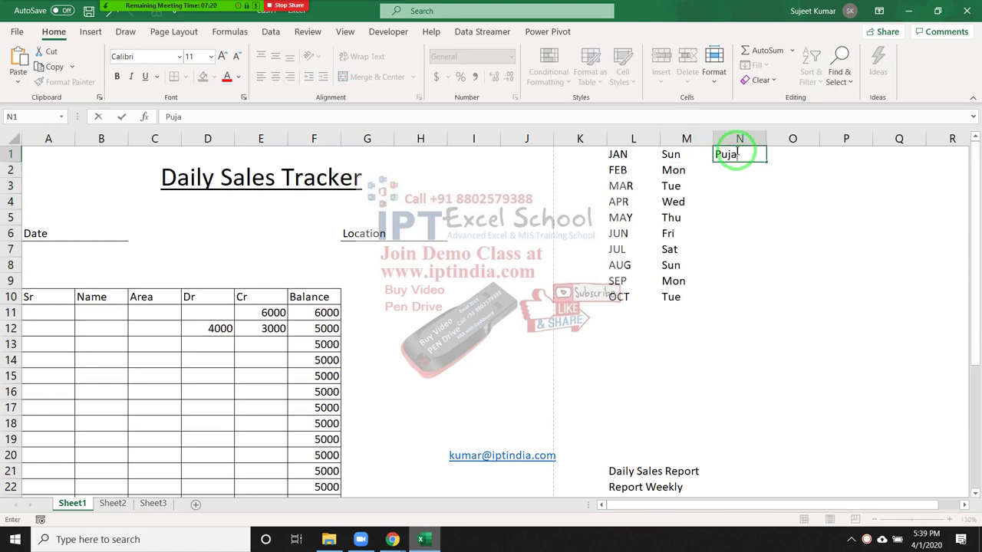
key("Return")
left_click(736, 152)
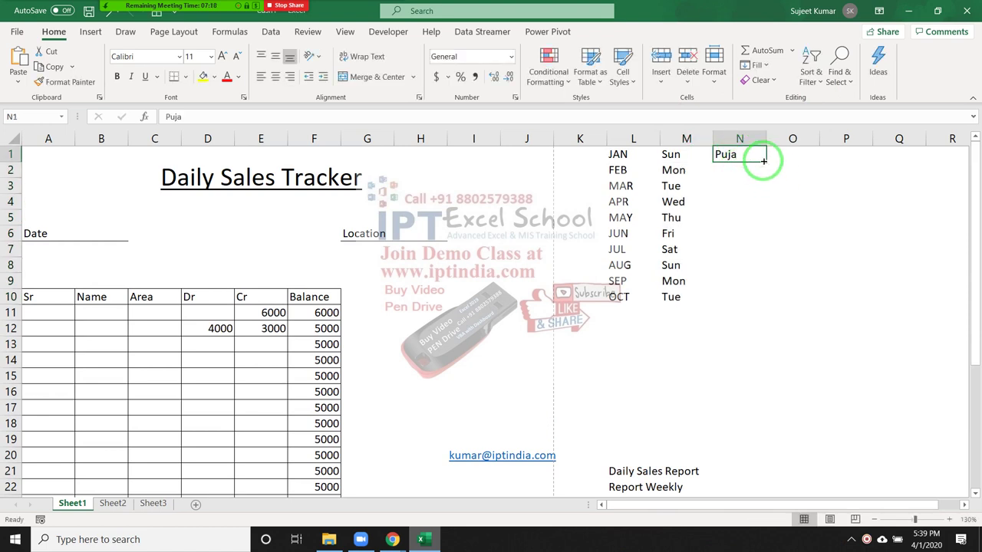
left_click_drag(763, 160, 741, 301)
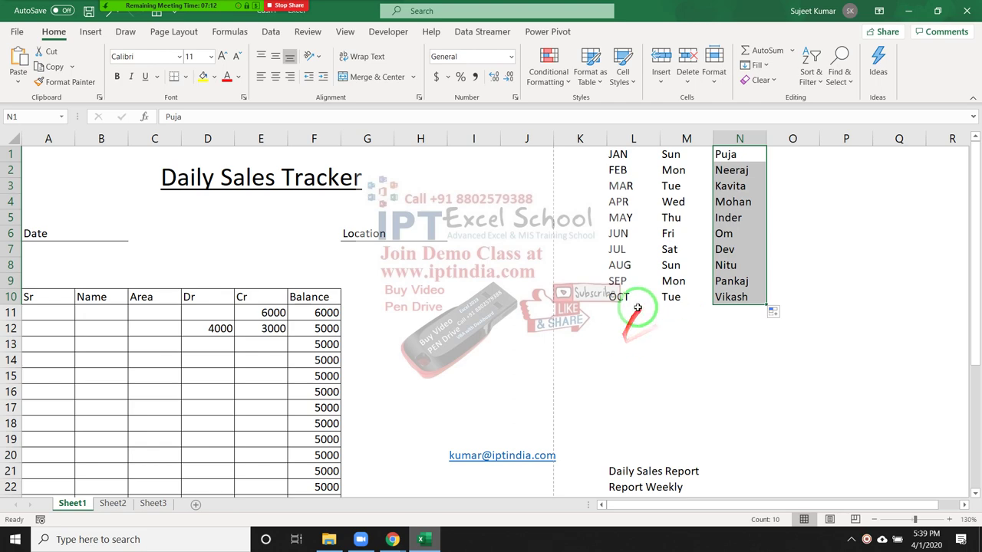
left_click(18, 33)
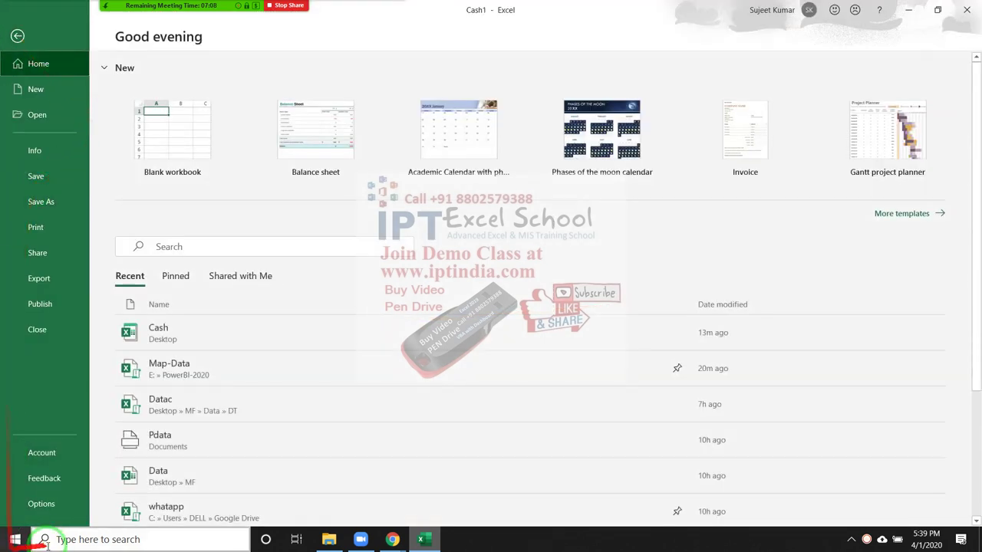
Step: Open Advanced options' Custom Lists and review the existing names and Pune city lists
left_click(43, 506)
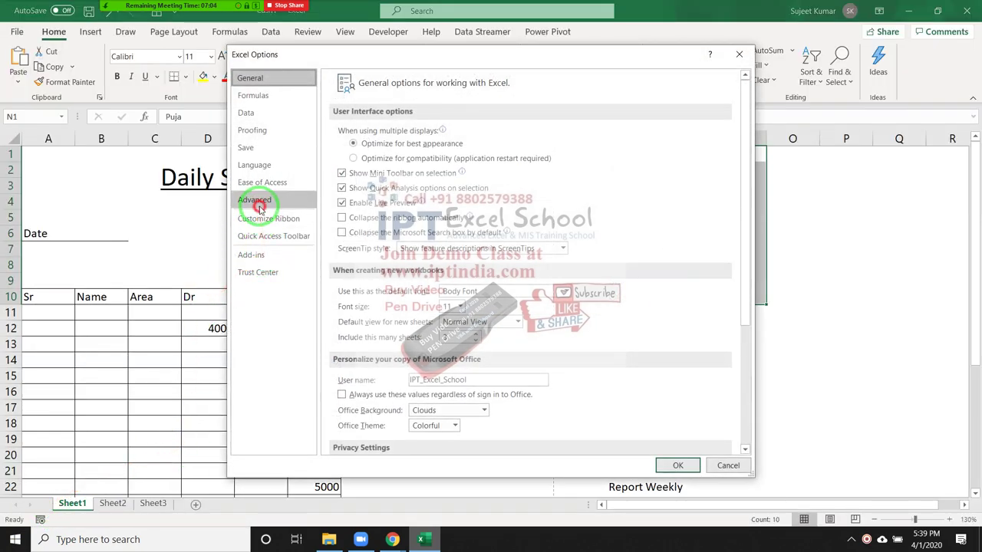
left_click(259, 208)
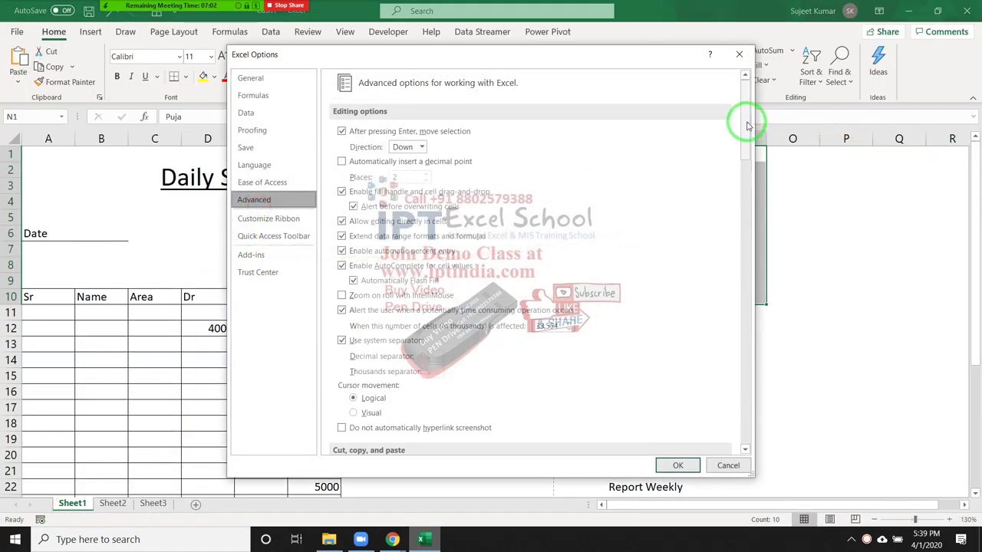
left_click_drag(748, 125, 745, 445)
left_click(546, 338)
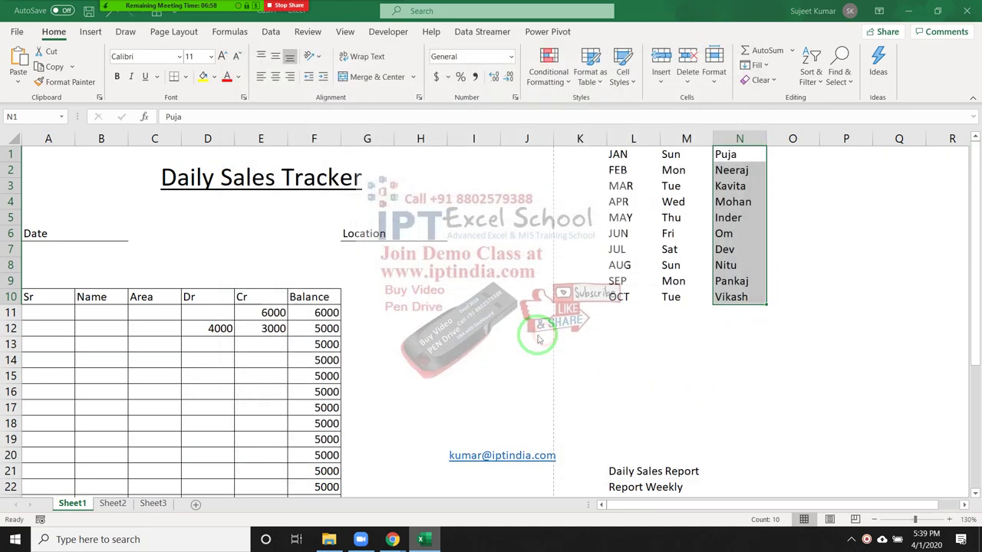
mouse_move(648, 46)
left_mouse_down()
mouse_move(630, 66)
mouse_move(360, 90)
left_mouse_up()
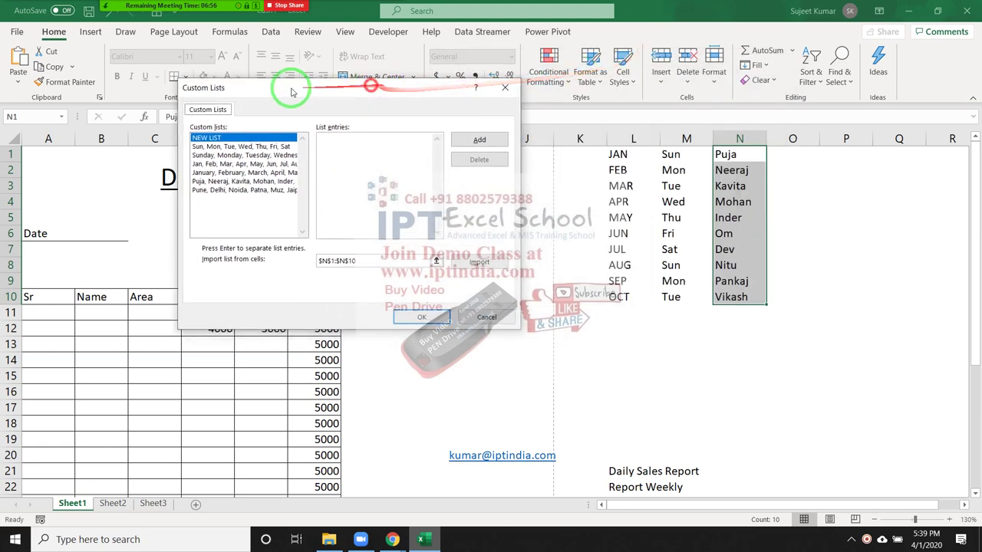
left_click(364, 143)
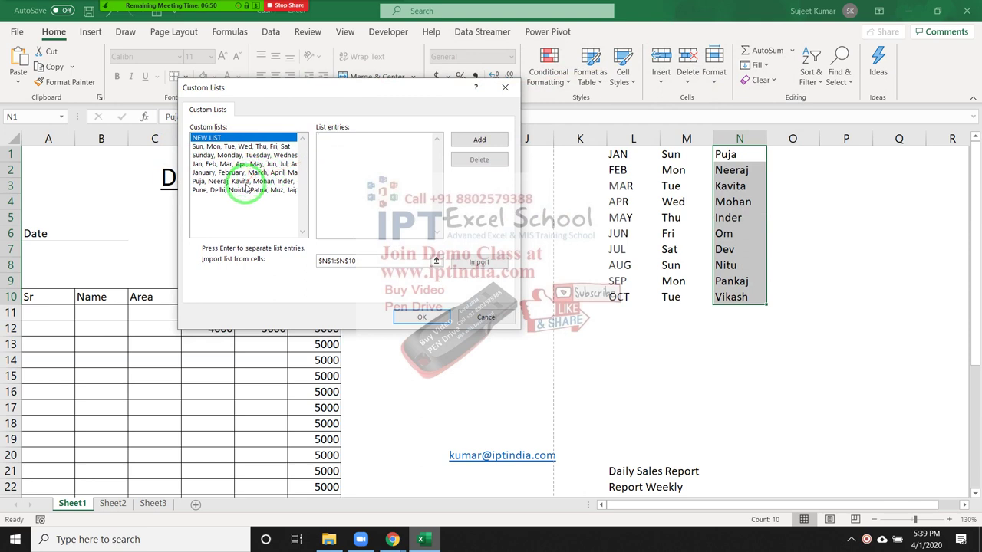
left_click(235, 182)
left_click(249, 190)
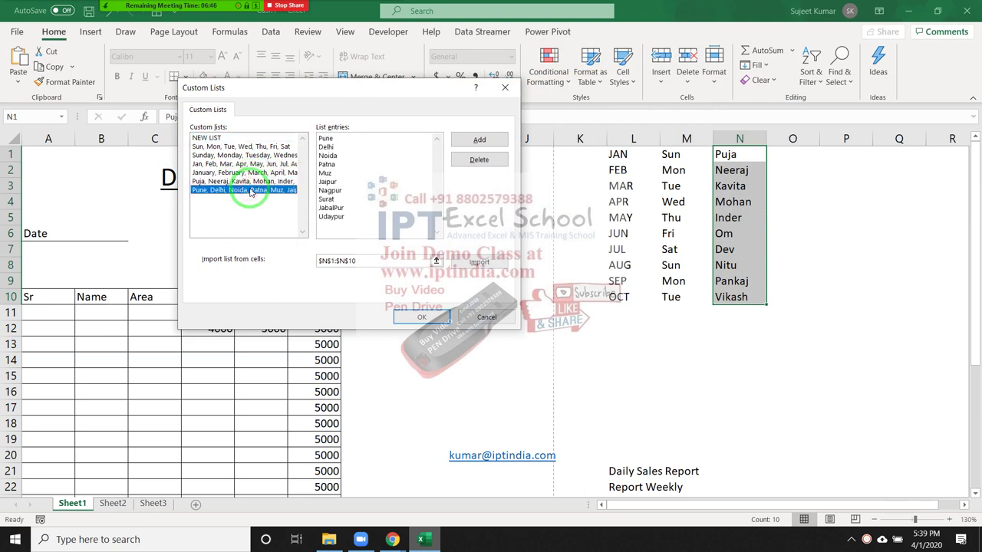
left_click(220, 138)
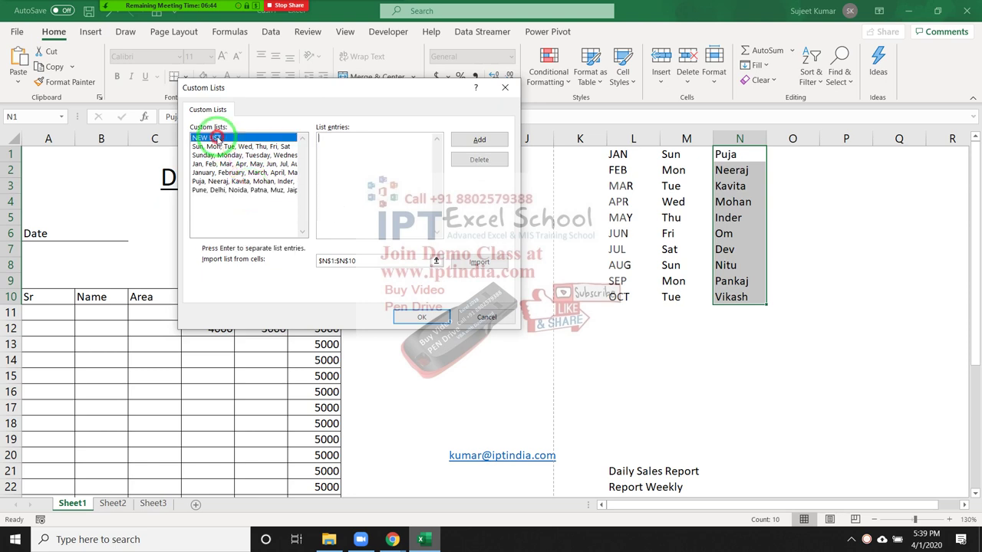
Step: Set the import-from-cells range to $P$1:$Q$14
left_click(438, 263)
left_click_drag(844, 153, 909, 360)
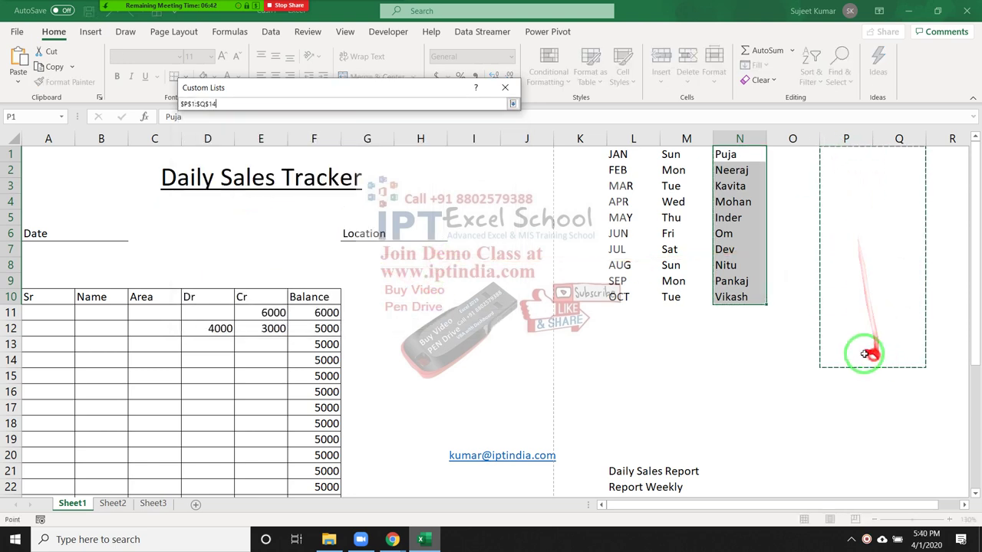
left_click(512, 103)
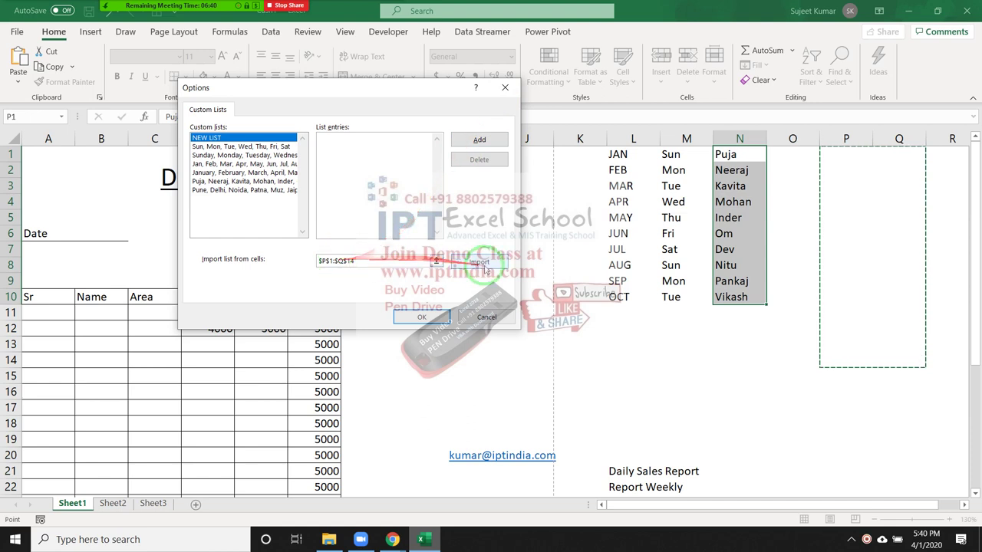
Step: Add the list Excel, VBA, MIS, BI, TABL, PPT, GS, Access and confirm both dialogs
left_click(334, 152)
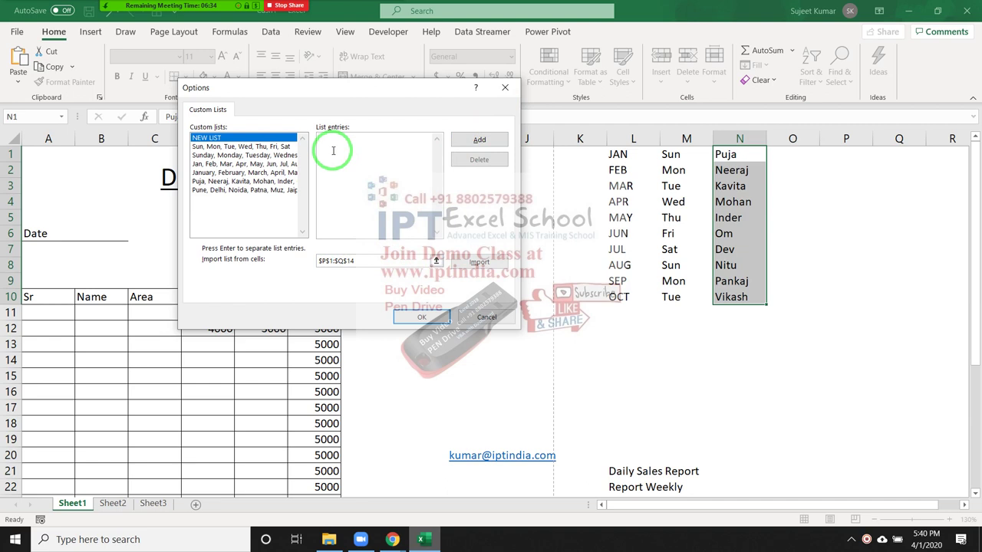
type("E")
type("xcel ")
type("VBA")
key("Return")
type("MI")
type("S ")
type("BI ")
type("TABL ")
type("PPT ")
type("GS ")
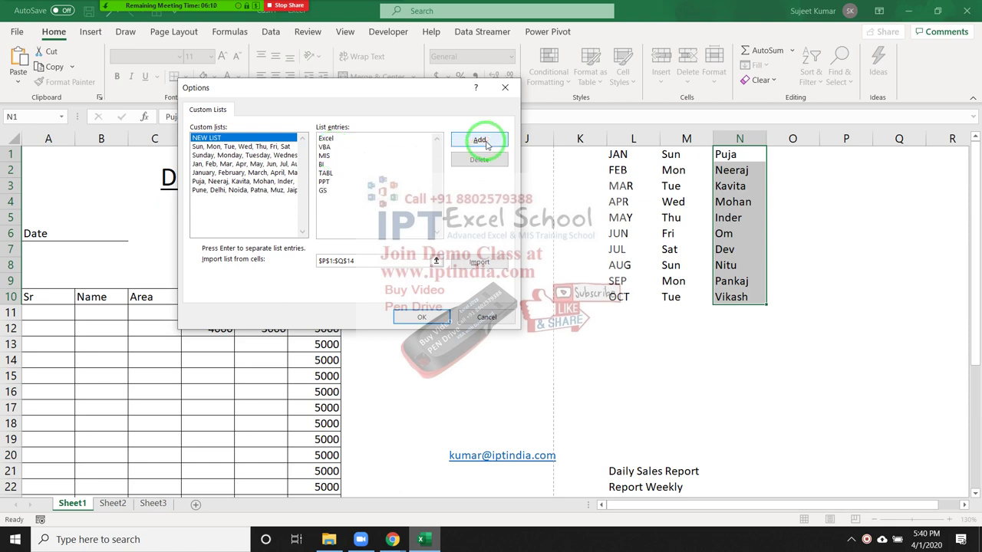
type("Acces")
type("s")
left_click(480, 141)
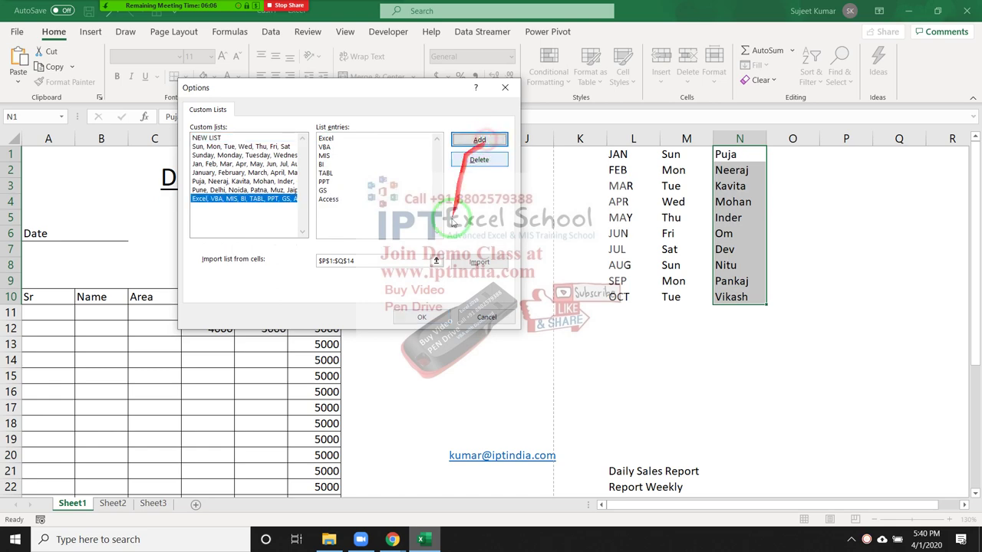
left_click(433, 317)
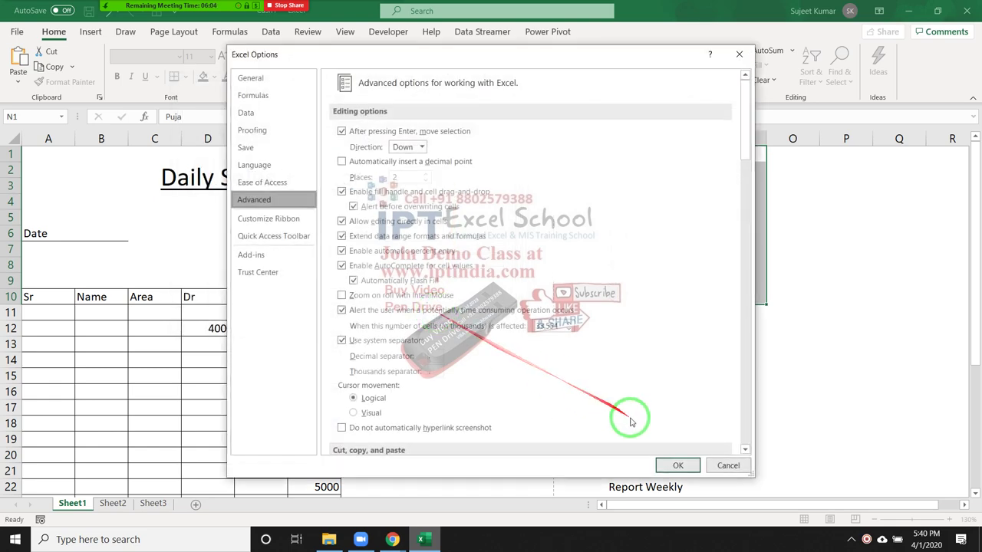
left_click(677, 465)
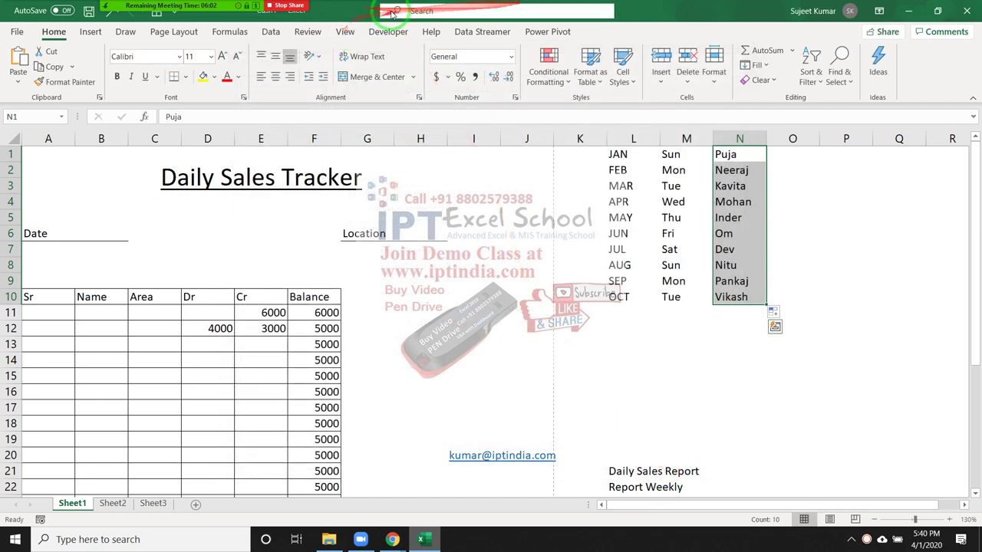
Step: Enter Excel in J1 and extend the course series down to J9
left_click(502, 155)
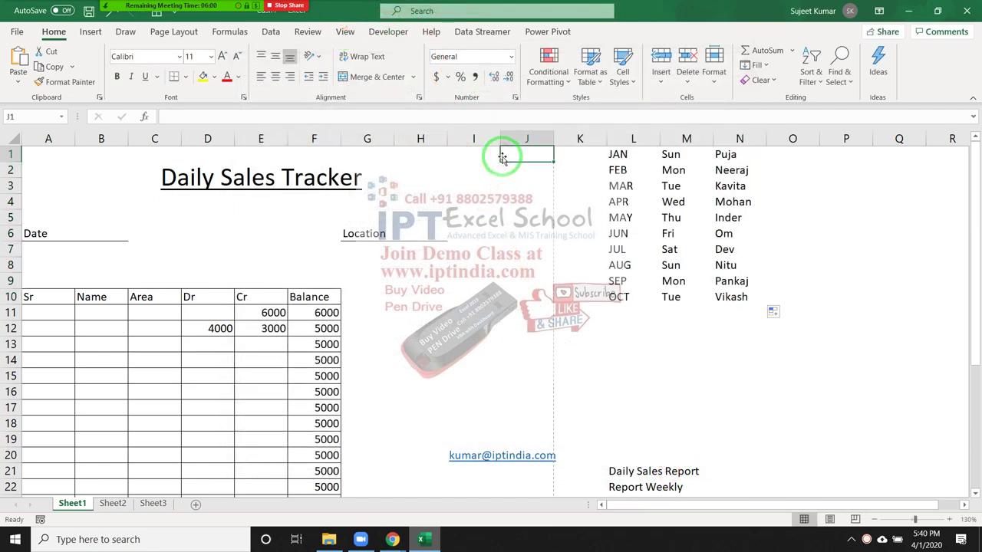
type("Excel")
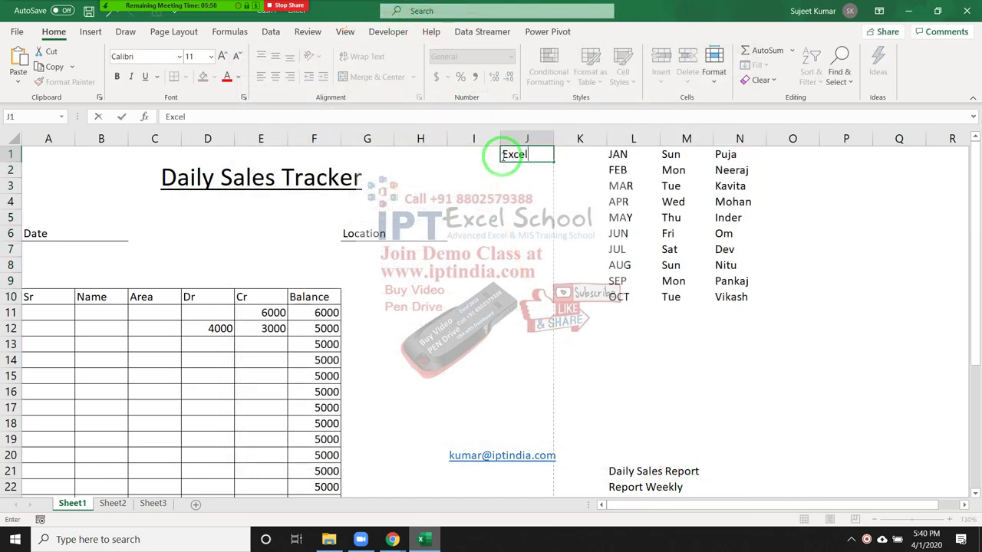
key("Return")
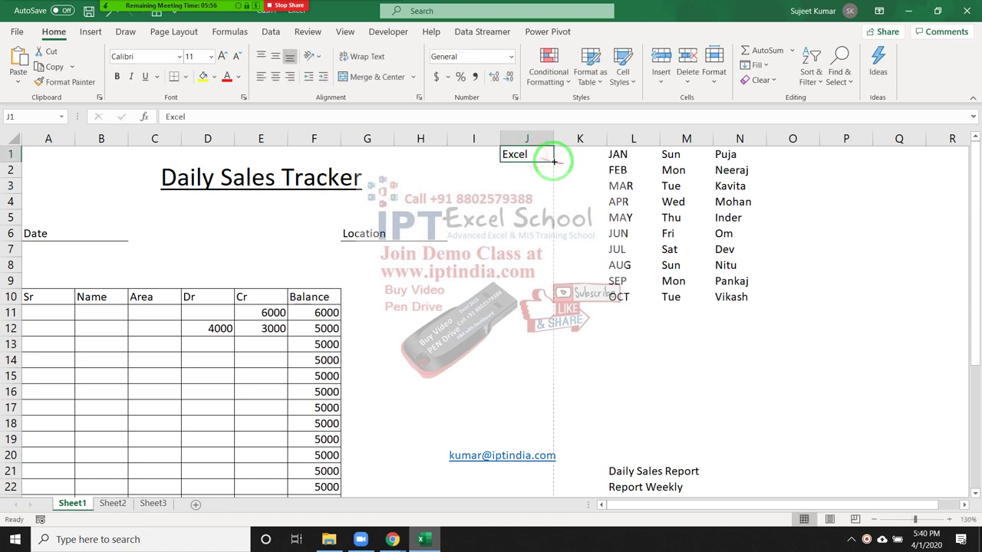
left_click_drag(551, 161, 573, 298)
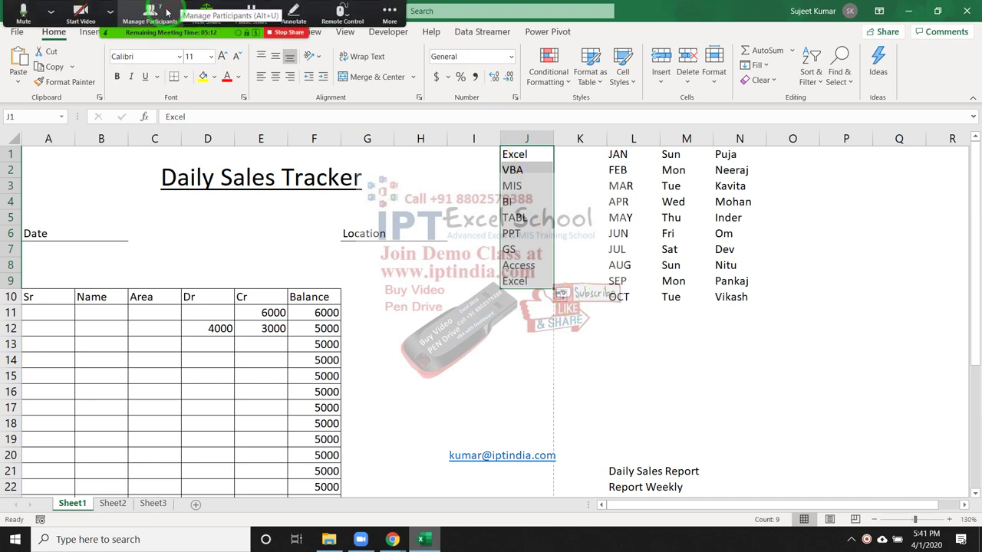
Step: Open and then close the meeting participants list
left_click(167, 13)
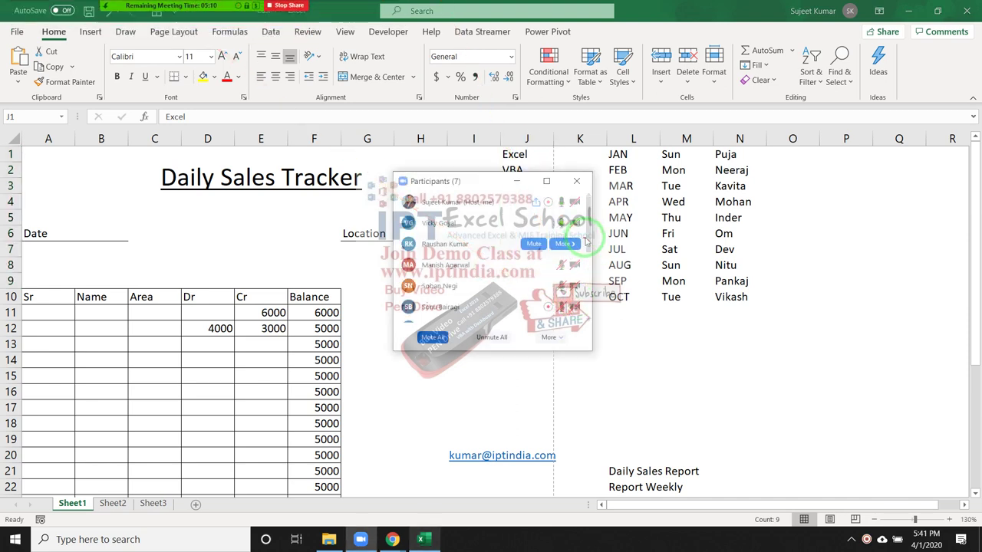
scroll(589, 238, "down", 1)
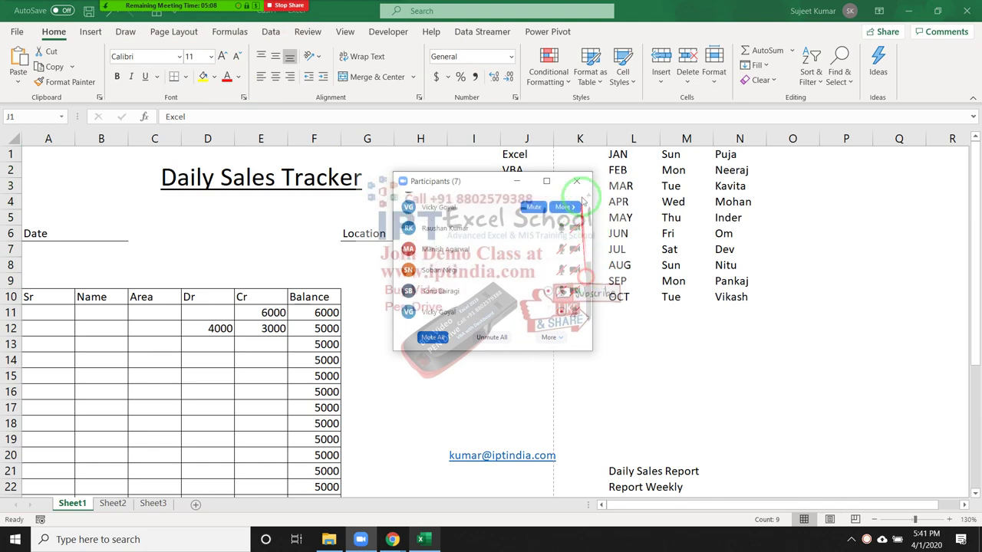
left_click(577, 183)
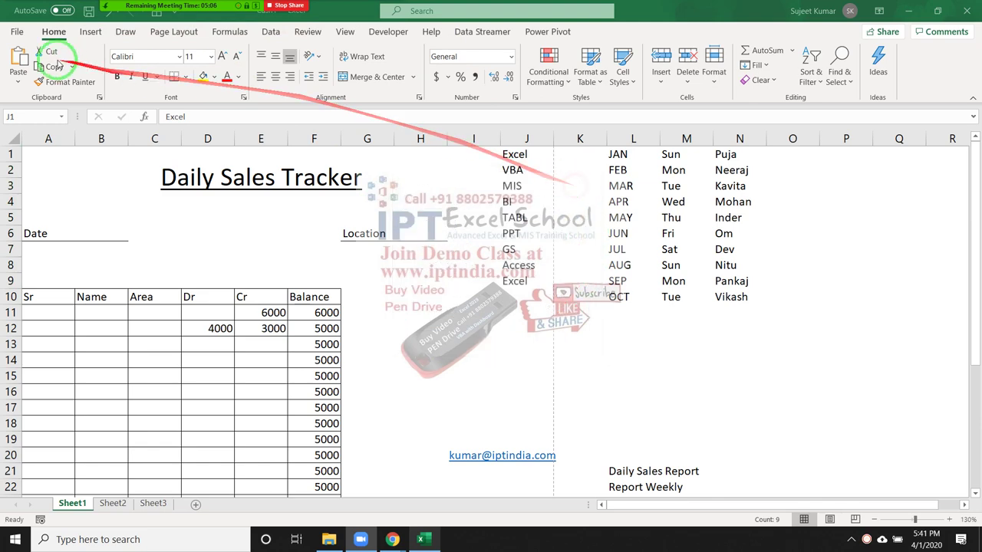
left_click(17, 31)
left_click(42, 503)
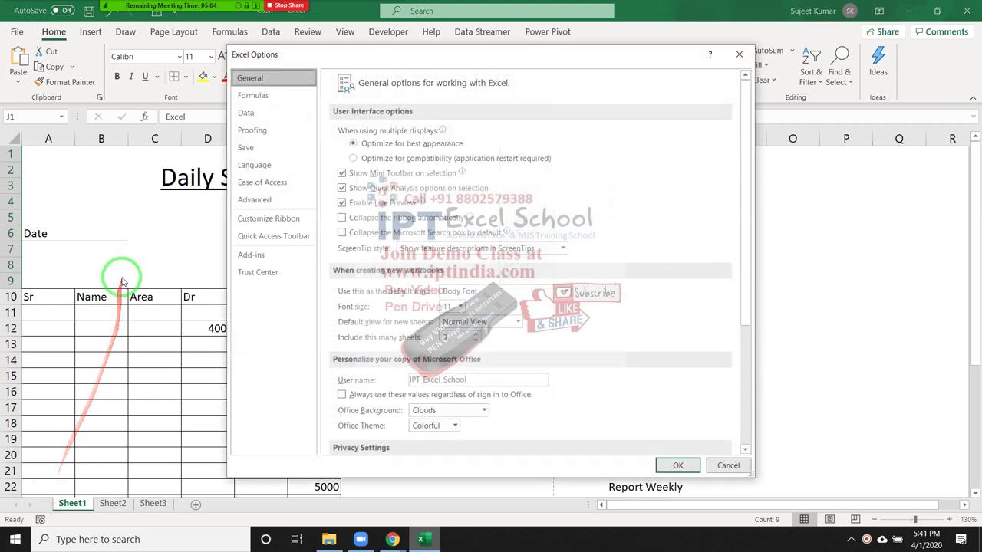
left_click(285, 219)
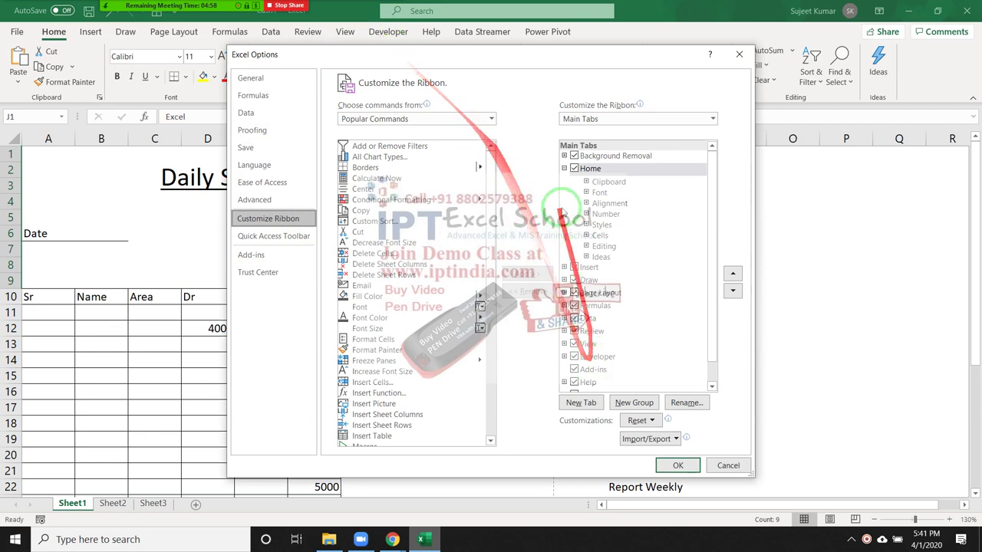
left_click(564, 168)
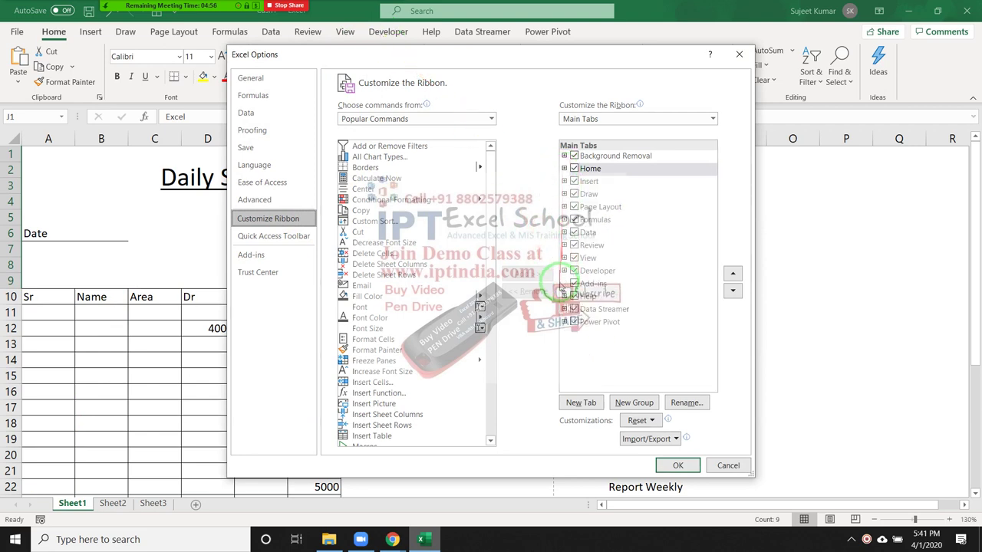
left_click(574, 271)
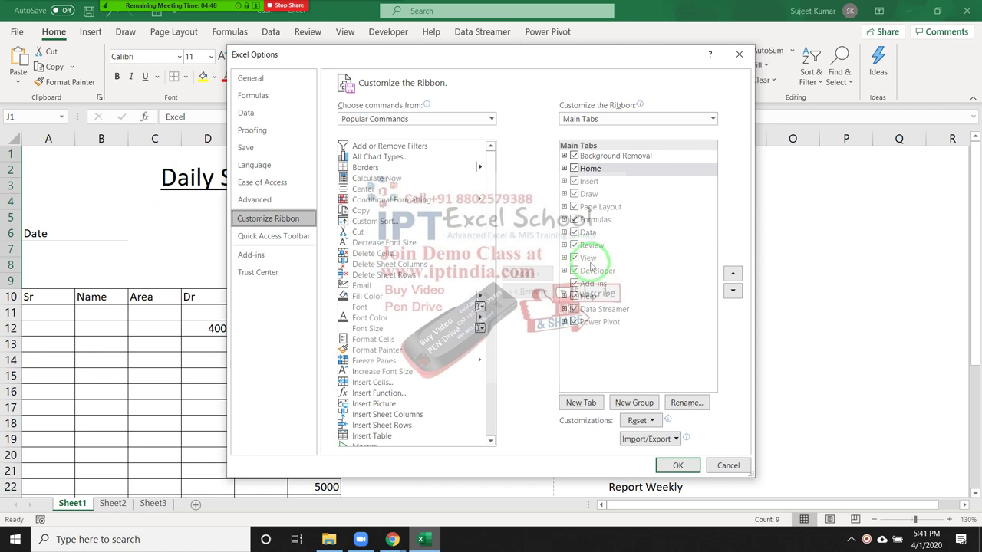
left_click(363, 188)
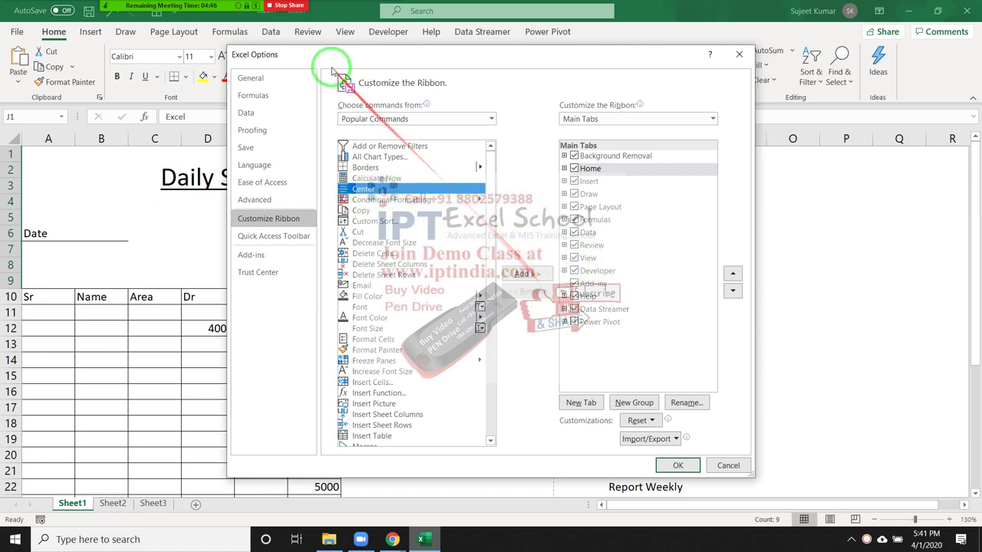
left_click(364, 118)
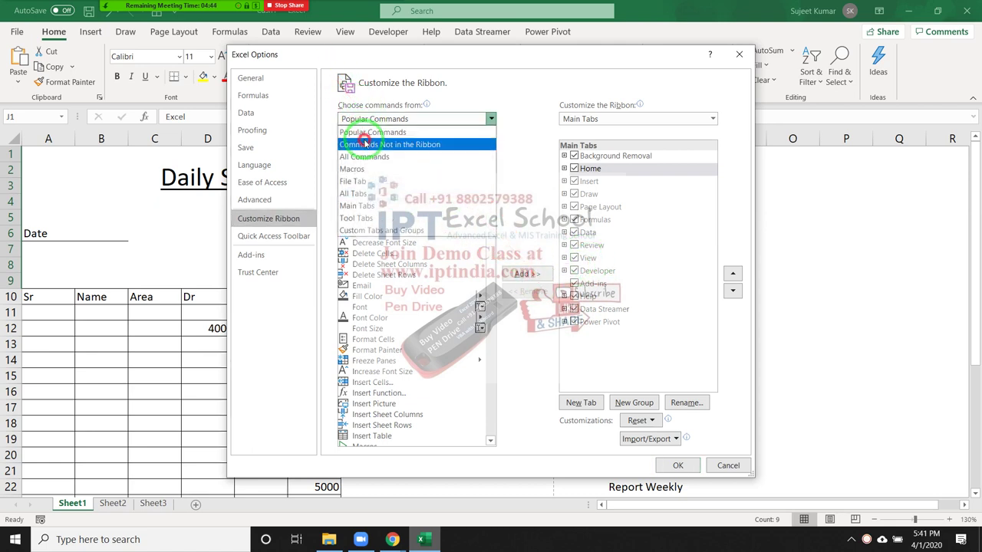
left_click(365, 144)
scroll(384, 192, "down", 5)
scroll(411, 203, "down", 5)
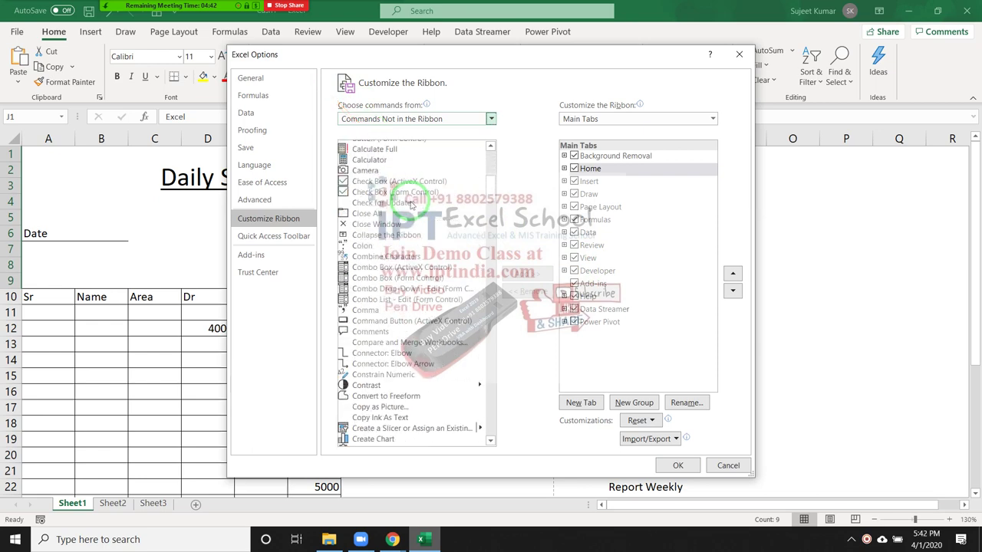
scroll(411, 203, "down", 4)
scroll(410, 203, "down", 4)
left_click(361, 215)
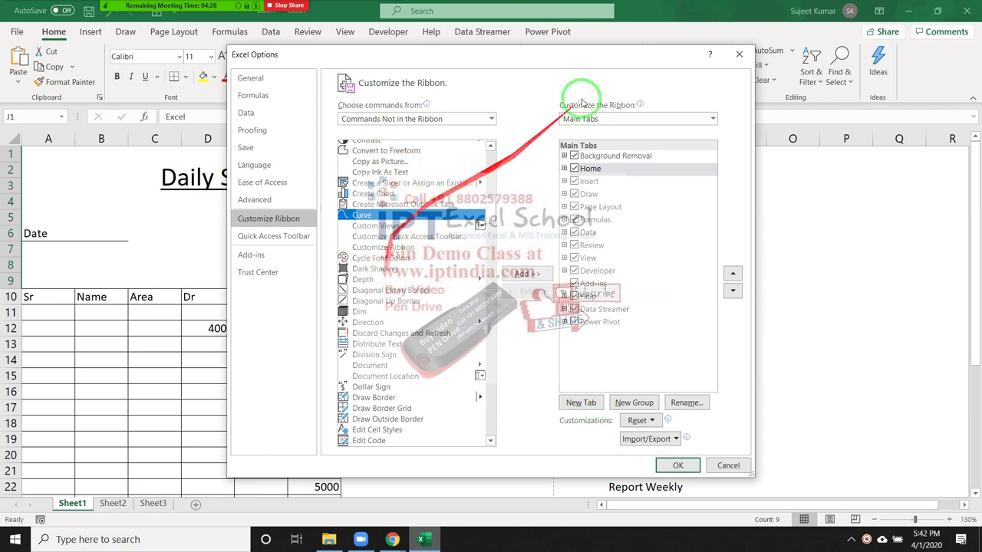
left_click(739, 55)
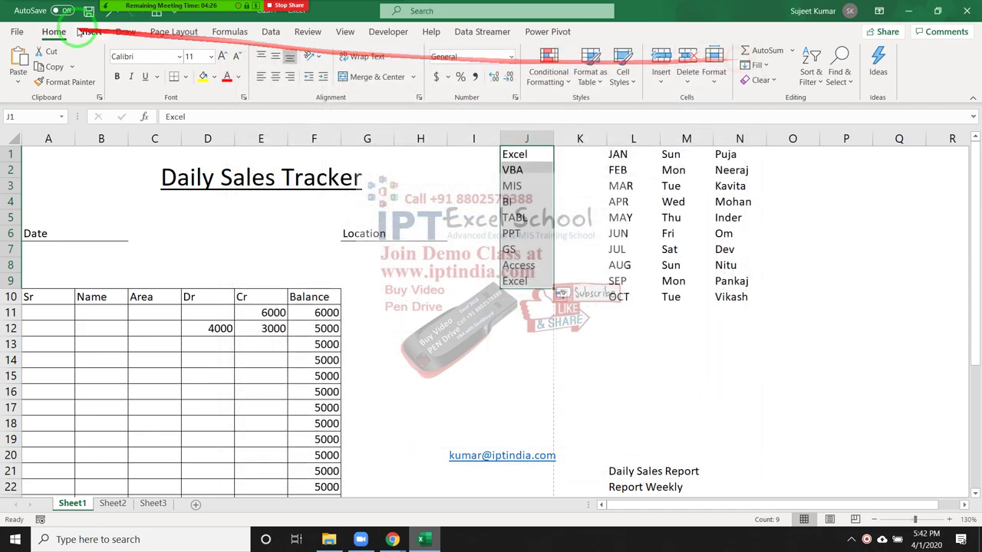
Step: Browse the Excel Options pages from Data through Quick Access Toolbar, then close the dialog
left_click(17, 32)
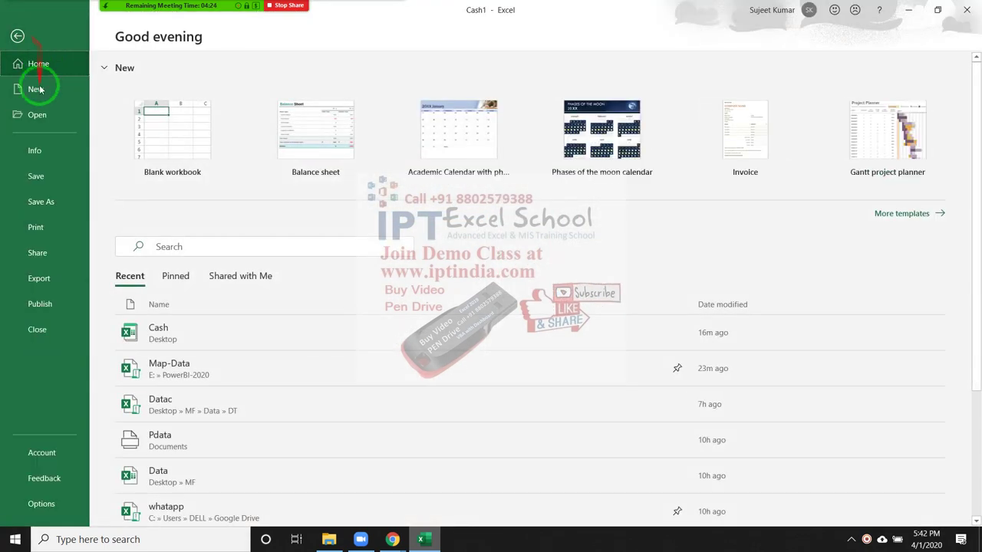
left_click(30, 502)
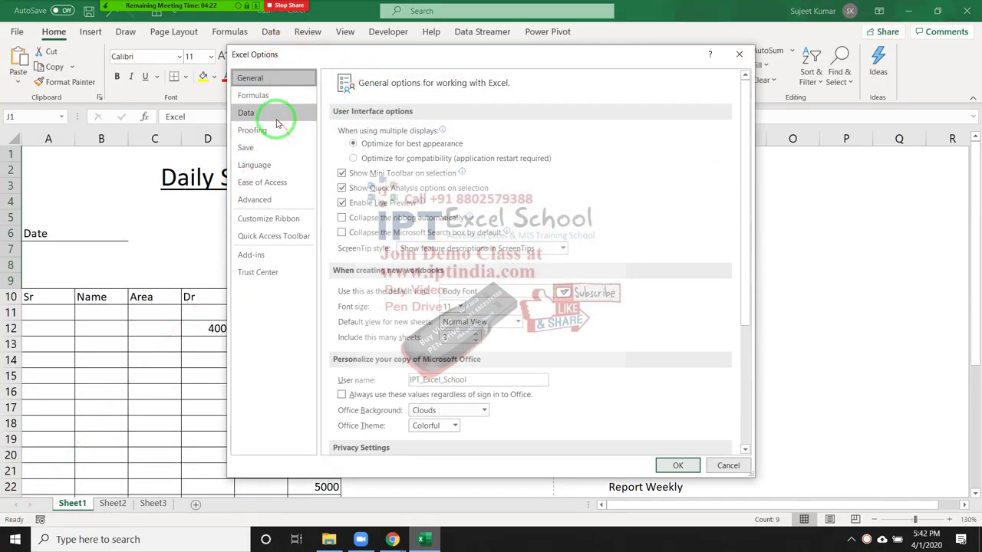
left_click(250, 112)
left_click(268, 131)
left_click(267, 148)
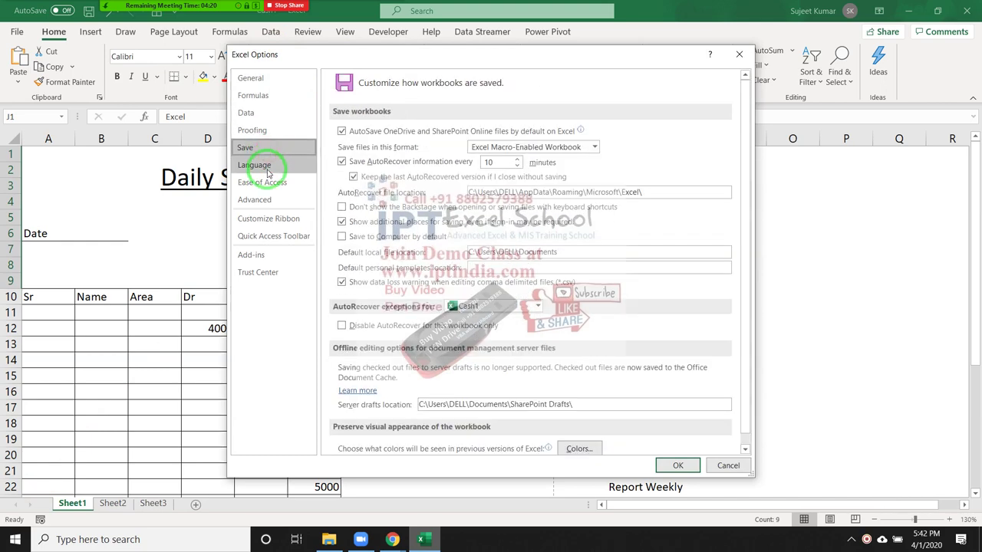
left_click(267, 165)
left_click(269, 183)
left_click(256, 199)
left_click(268, 218)
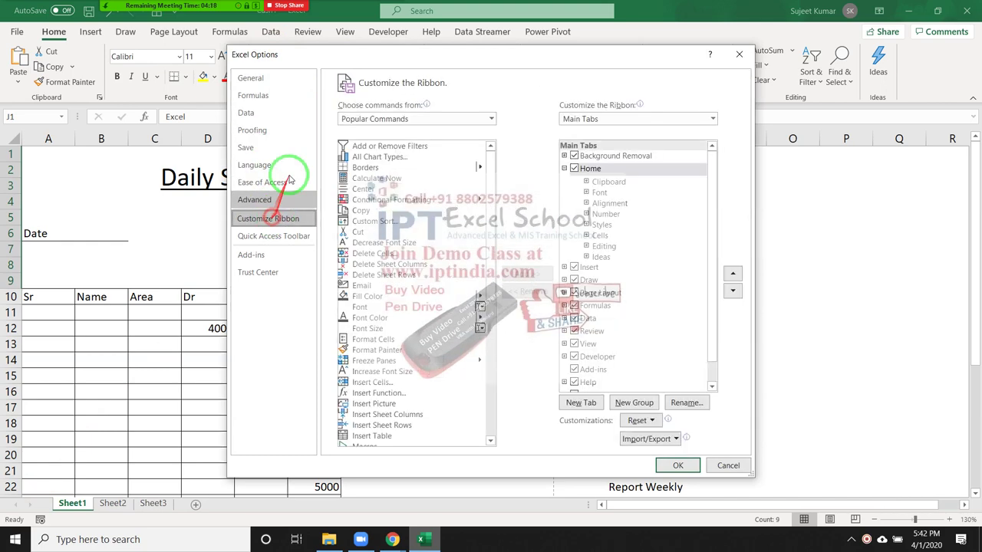
left_click(274, 236)
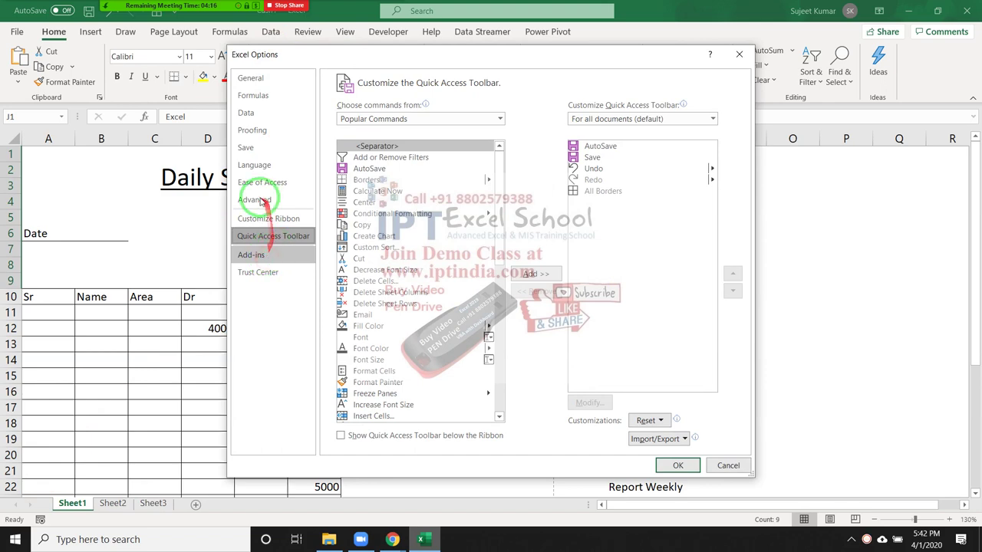
left_click(740, 56)
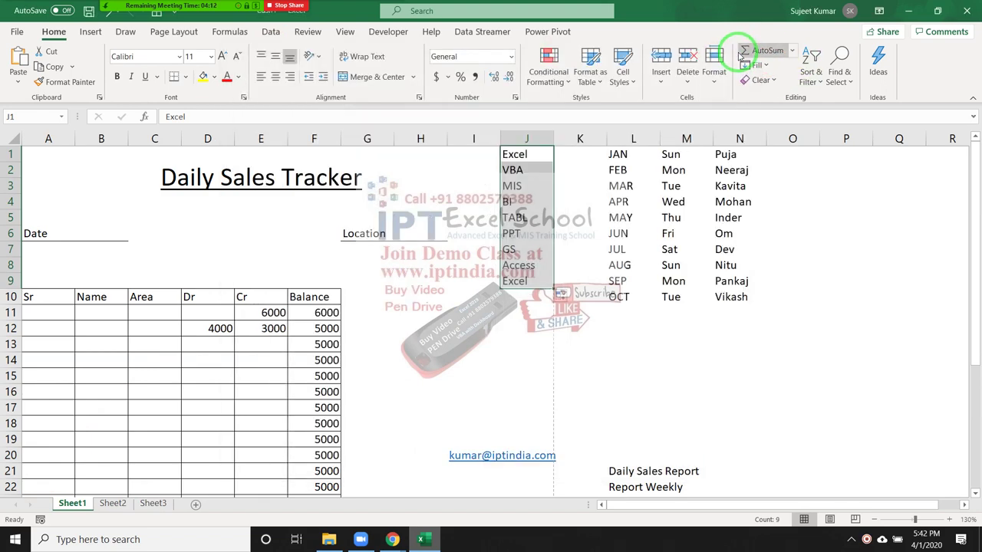
Step: Deselect the course list, show the desktop, and right-click it
left_click(495, 201)
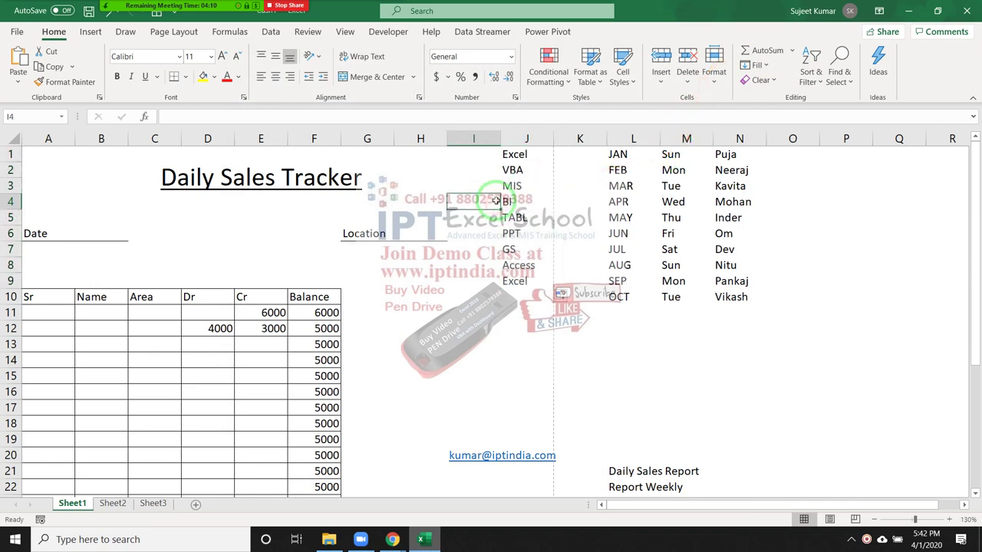
key("super+d")
right_click(515, 159)
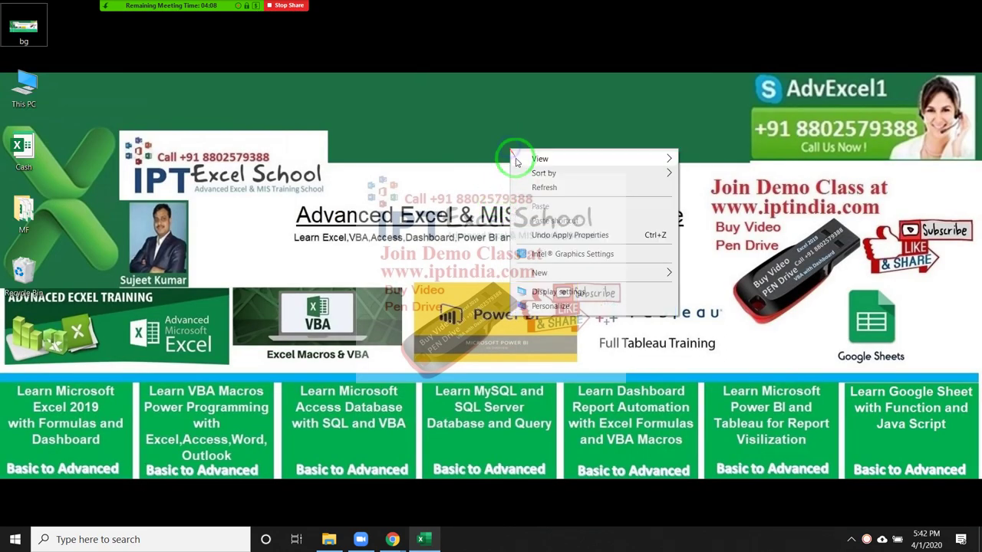